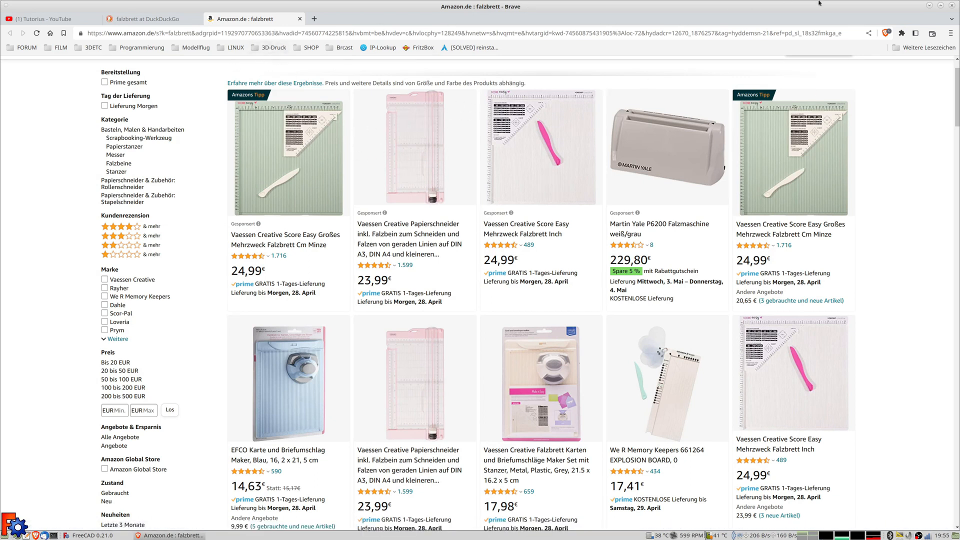
# Close the Brave window showing the Amazon.de falzbrett results, choosing 'Alle schließen' for its tabs
pyautogui.click(952, 6)
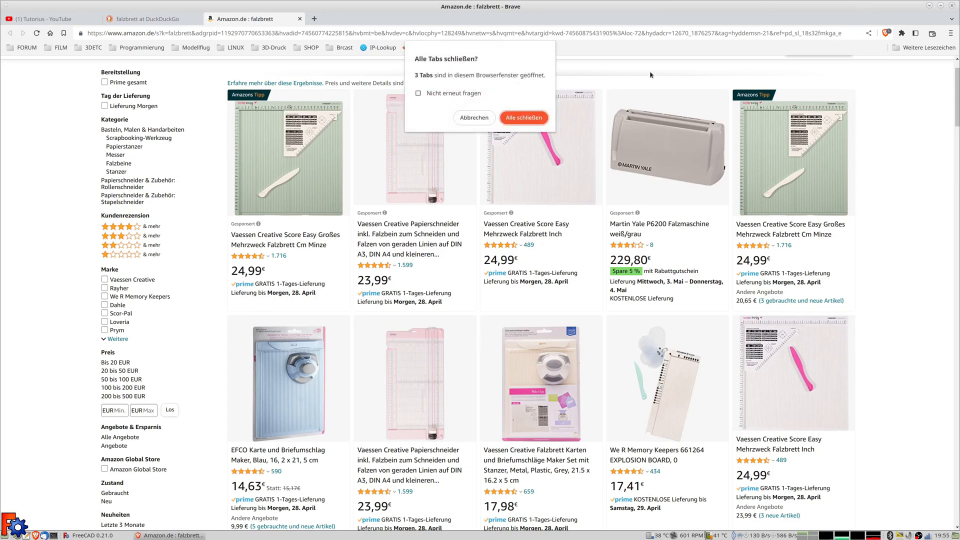
pyautogui.click(524, 117)
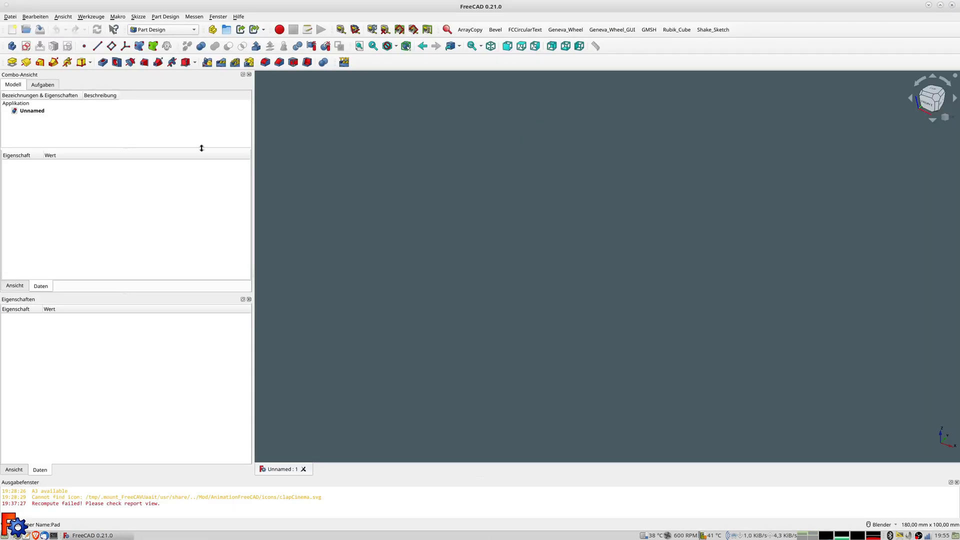
# Create a second new document and switch between Unnamed and Unnamed1 in the tree
pyautogui.click(10, 17)
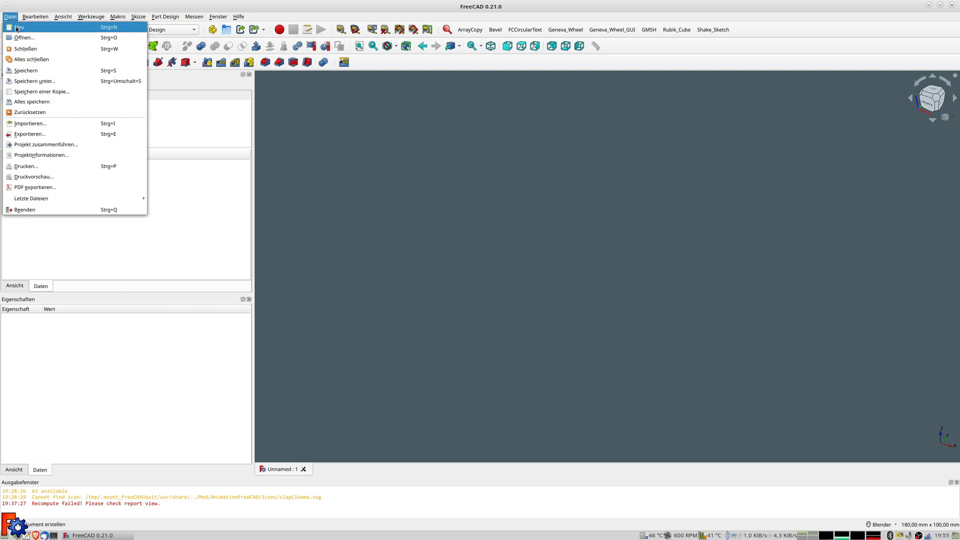
pyautogui.click(15, 27)
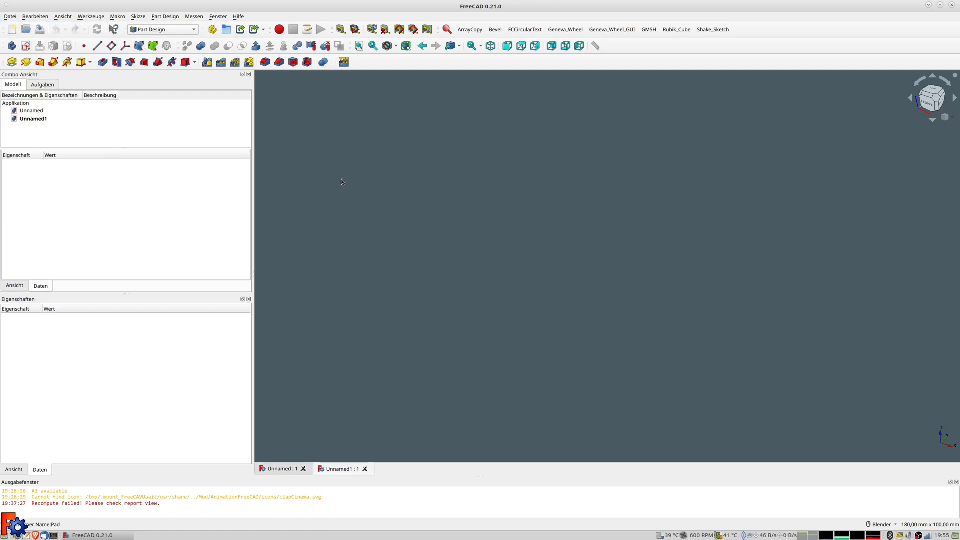
pyautogui.click(31, 111)
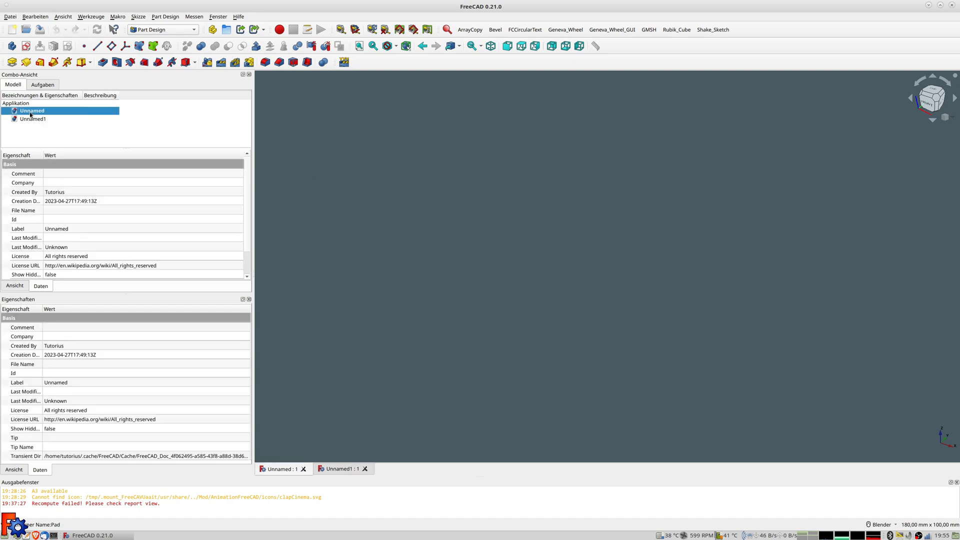
pyautogui.click(47, 120)
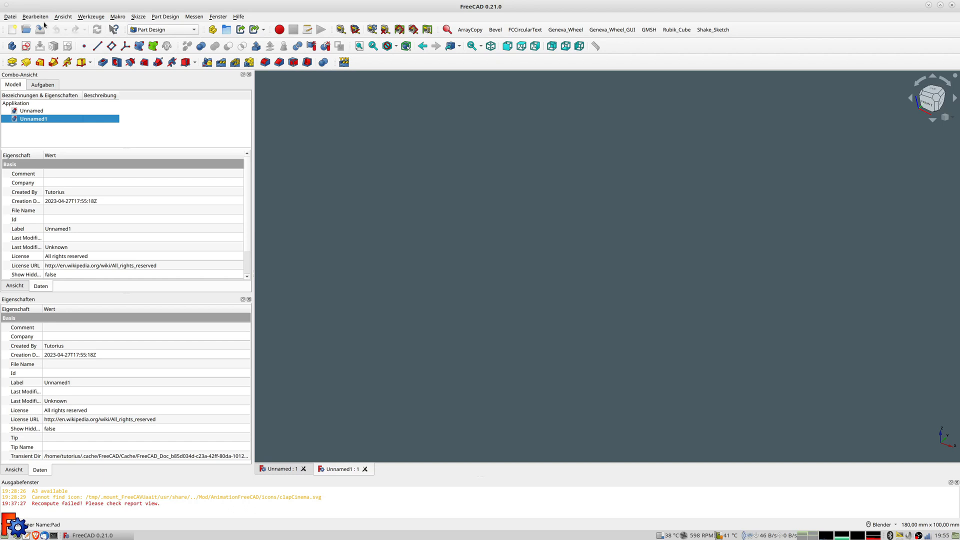
# Close all open documents and create one fresh empty document
pyautogui.click(10, 18)
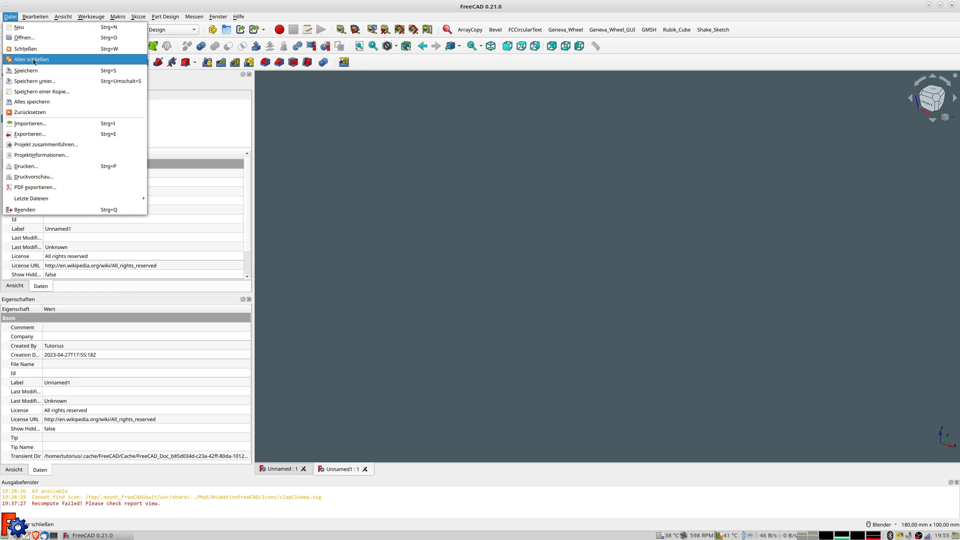
pyautogui.click(32, 59)
pyautogui.click(10, 16)
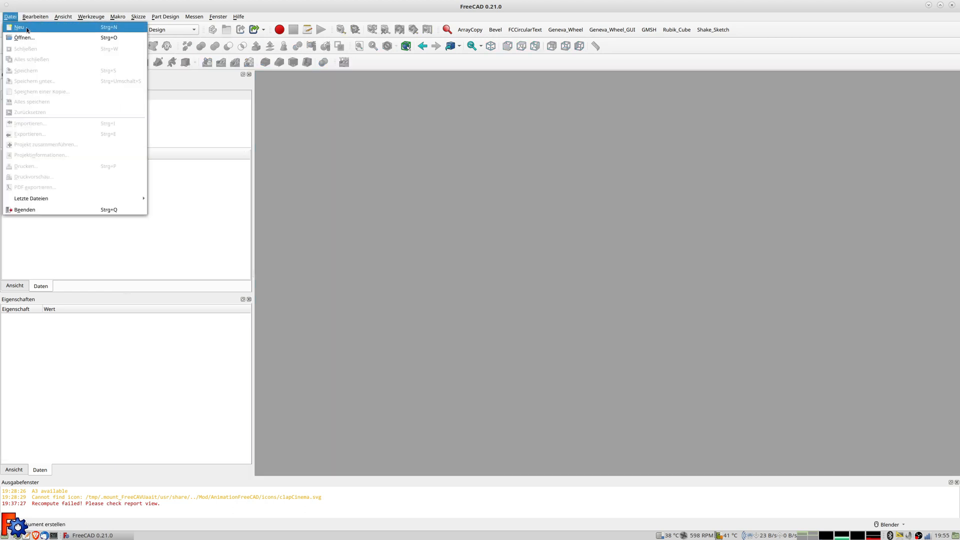
pyautogui.click(26, 29)
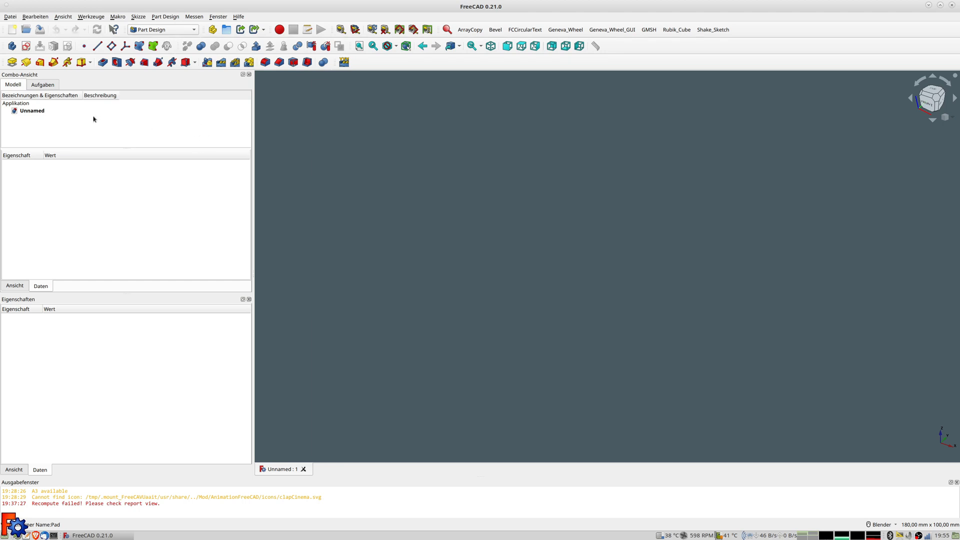
pyautogui.click(26, 45)
# Start a sketch on XY_Plane and draw a rectangle
pyautogui.click(31, 137)
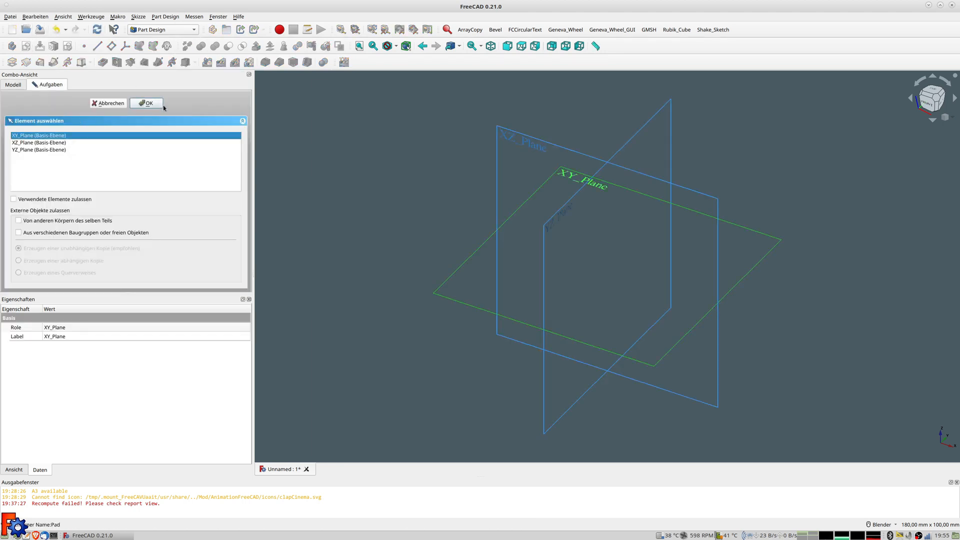
pyautogui.click(150, 103)
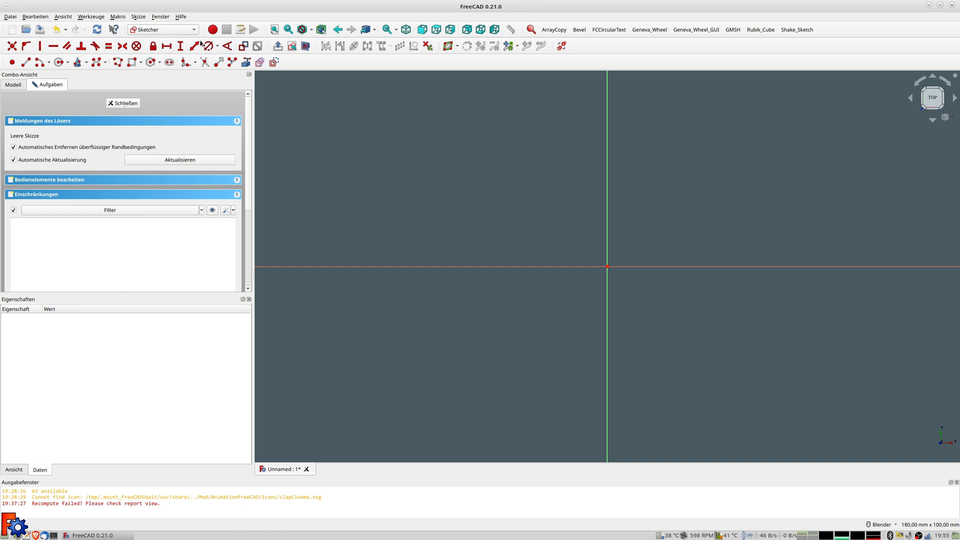
pyautogui.click(132, 62)
pyautogui.click(534, 170)
pyautogui.click(679, 354)
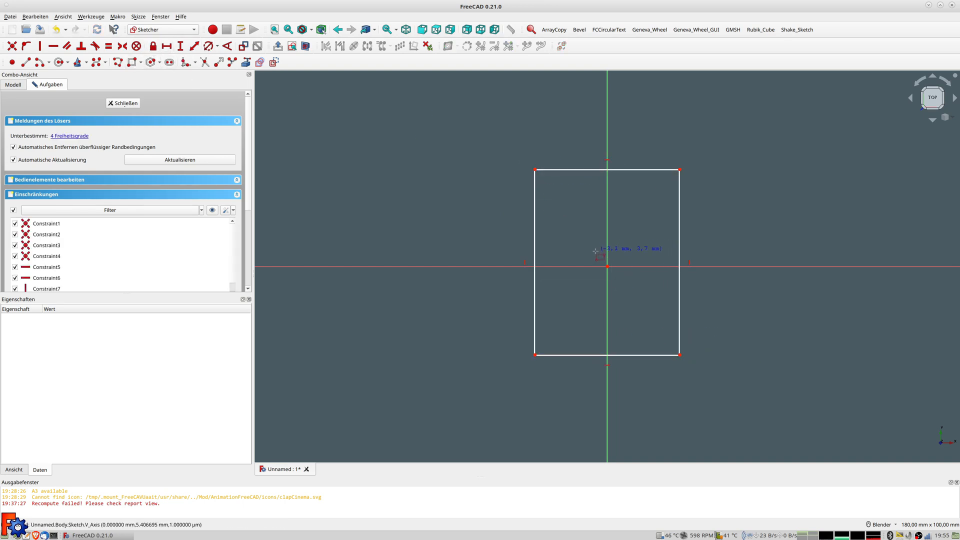
# Make the rectangle symmetric about the origin using two opposite corners
pyautogui.click(535, 170)
pyautogui.click(679, 355)
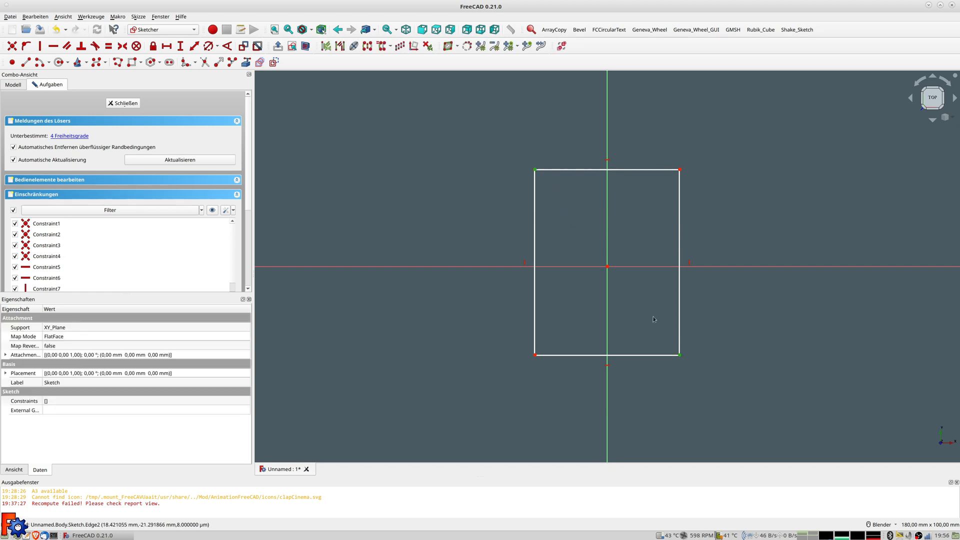
pyautogui.click(607, 267)
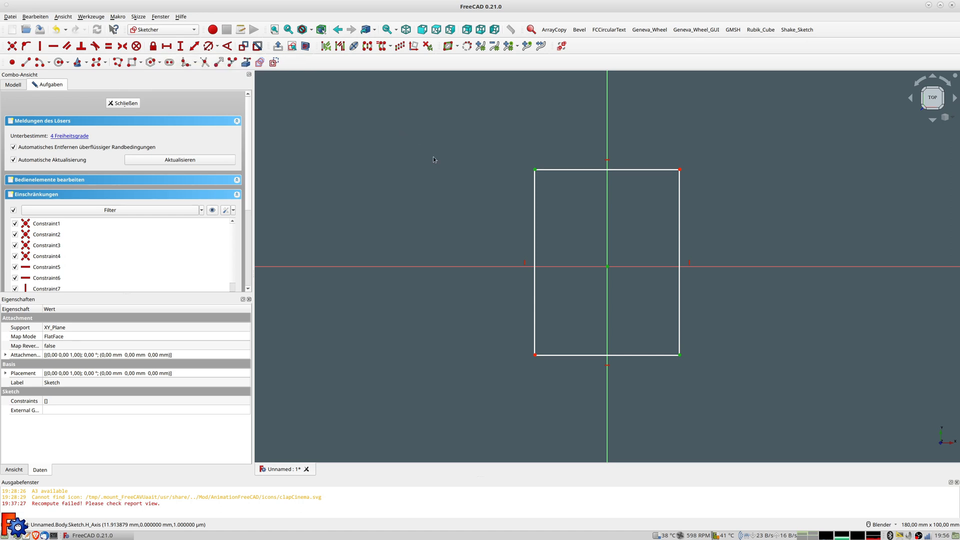
pyautogui.press('s')
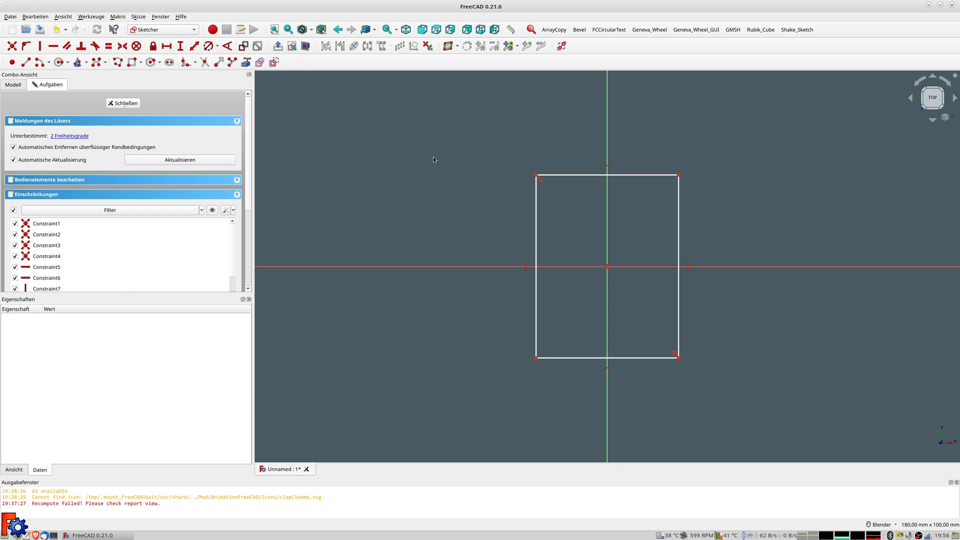
# Dimension the rectangle's top edge to 250 mm and fit the sketch in view
pyautogui.click(564, 176)
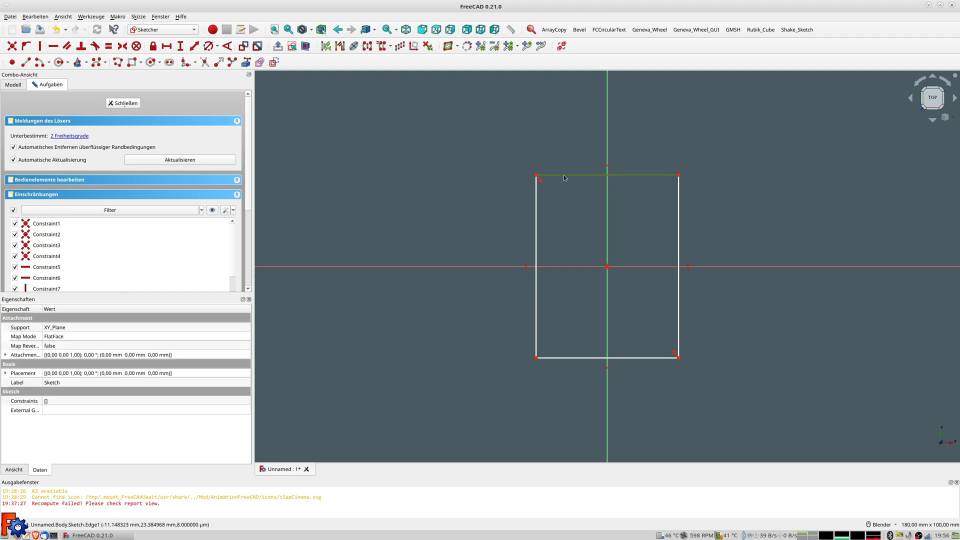
pyautogui.click(194, 46)
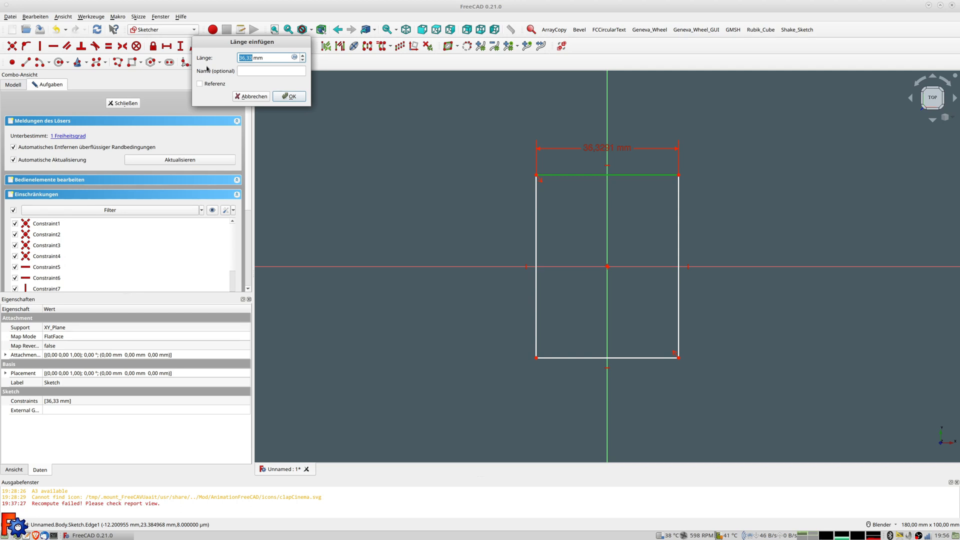
pyautogui.write('250')
pyautogui.press('Return')
pyautogui.press('v')
pyautogui.press('f')
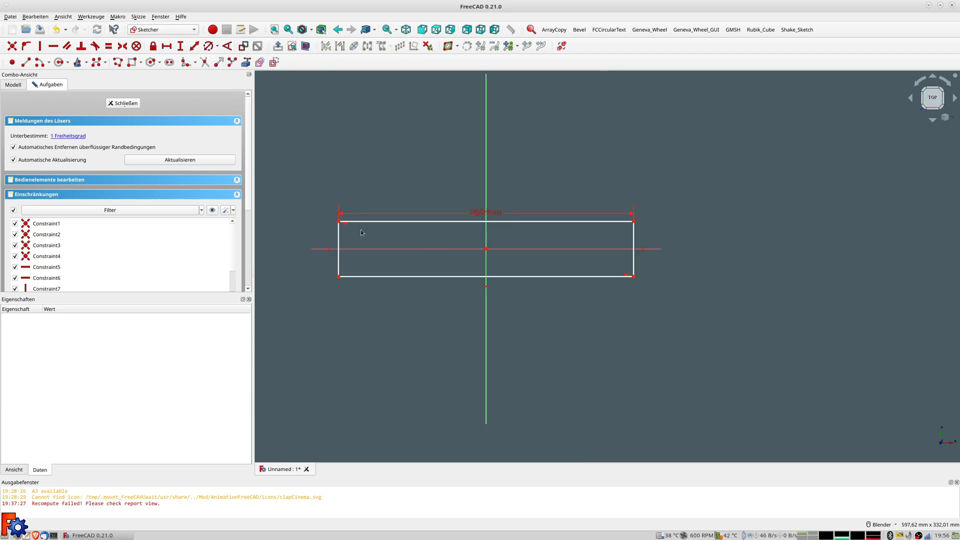
# Dimension the left edge to set the rectangle's height, fully constraining the sketch, and close it
pyautogui.click(337, 222)
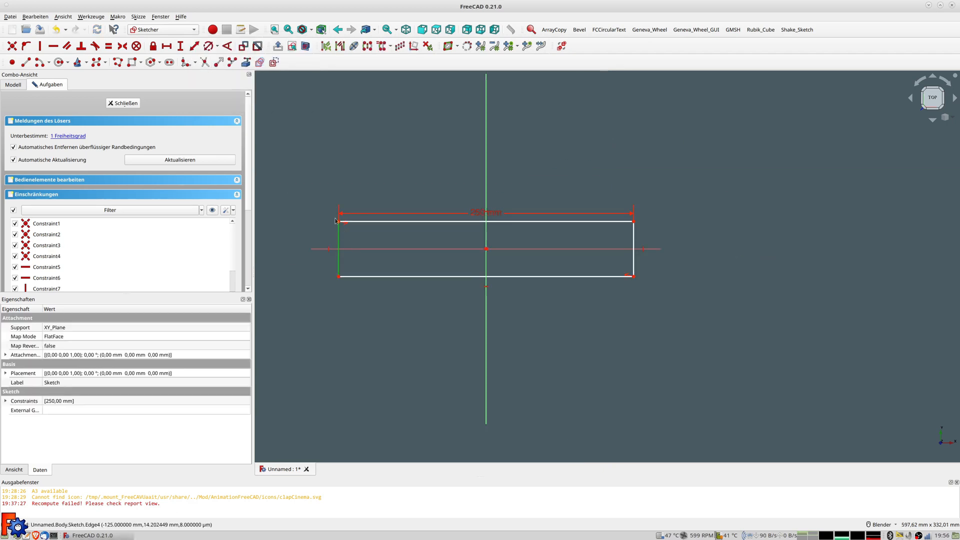
pyautogui.click(194, 47)
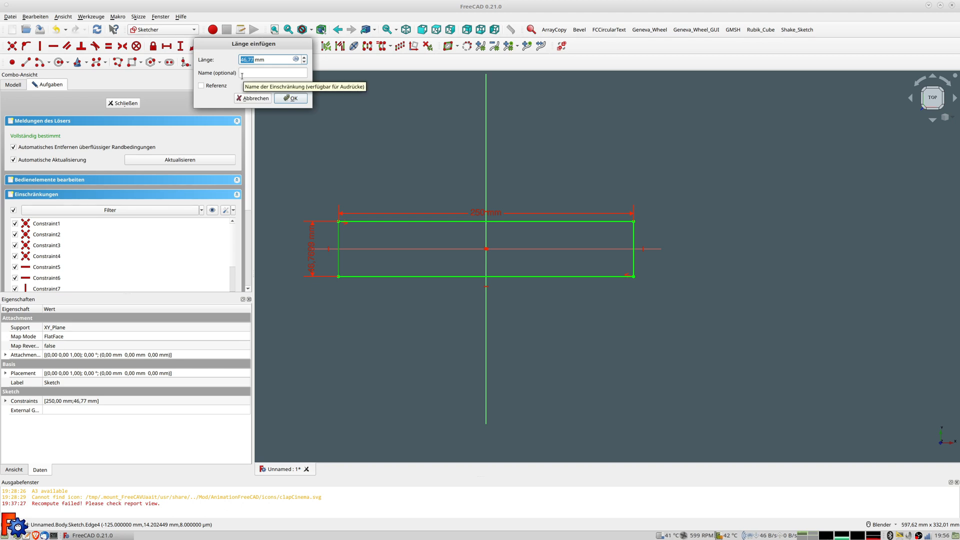
pyautogui.write('500')
pyautogui.press('Return')
pyautogui.scroll(-5, 515, 208)
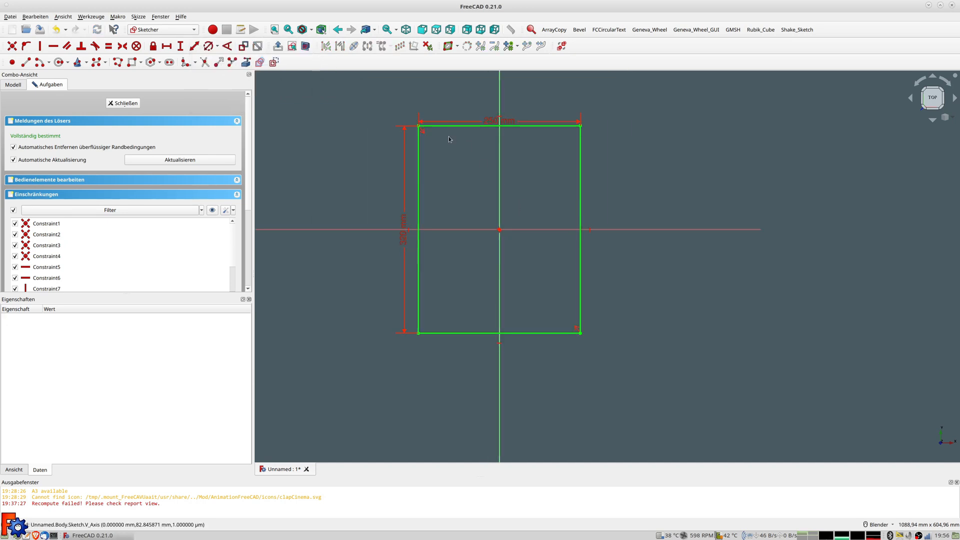
pyautogui.scroll(1, 448, 137)
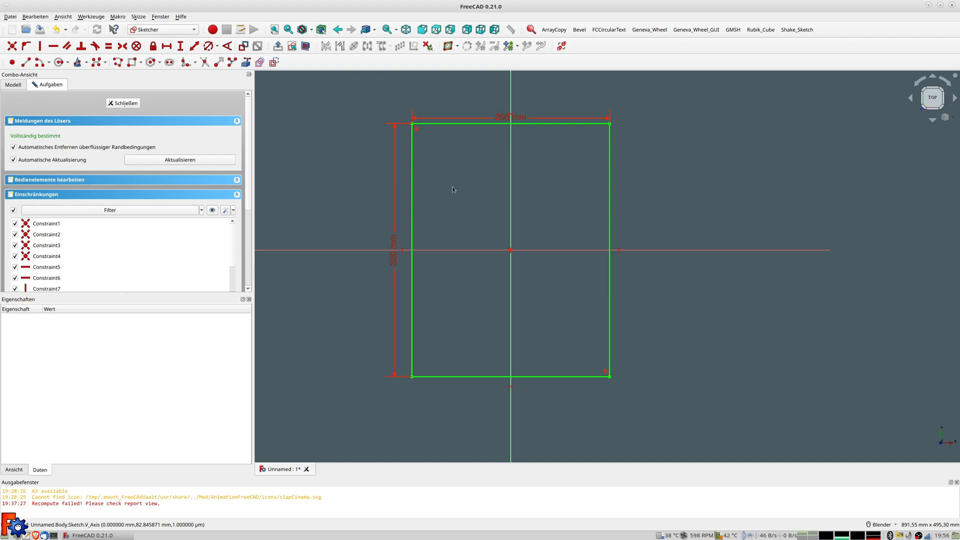
pyautogui.click(132, 102)
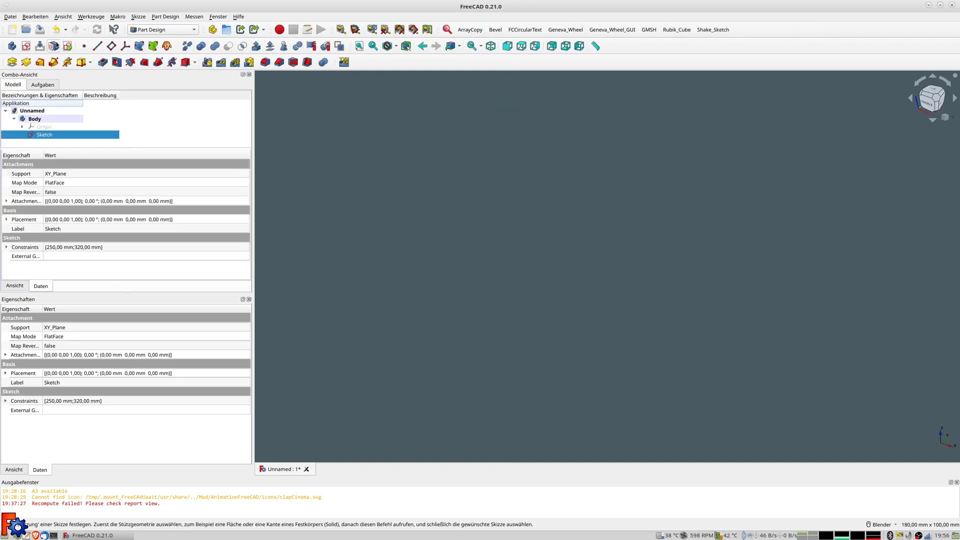
# Pad the rectangle sketch 1.5 mm and orbit to view the plate in perspective
pyautogui.click(12, 62)
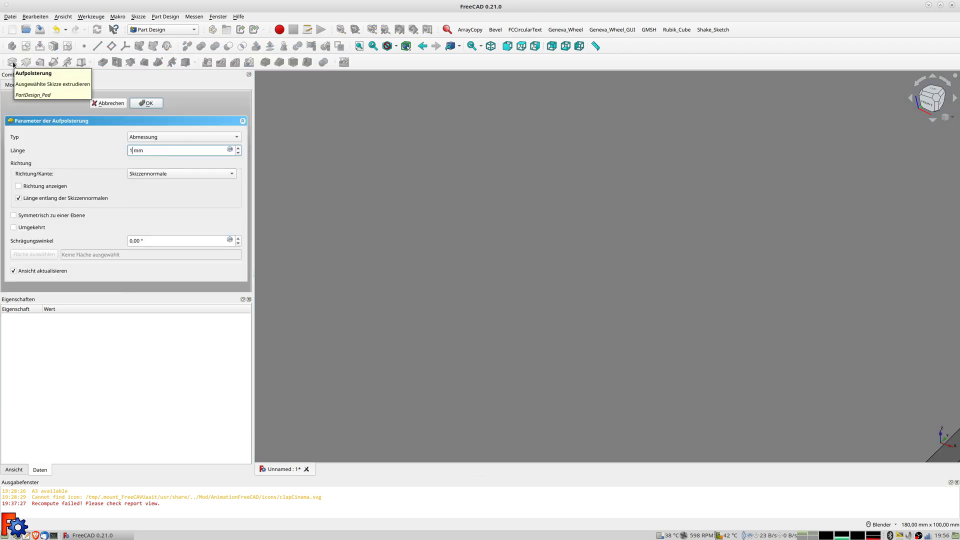
pyautogui.press('Return')
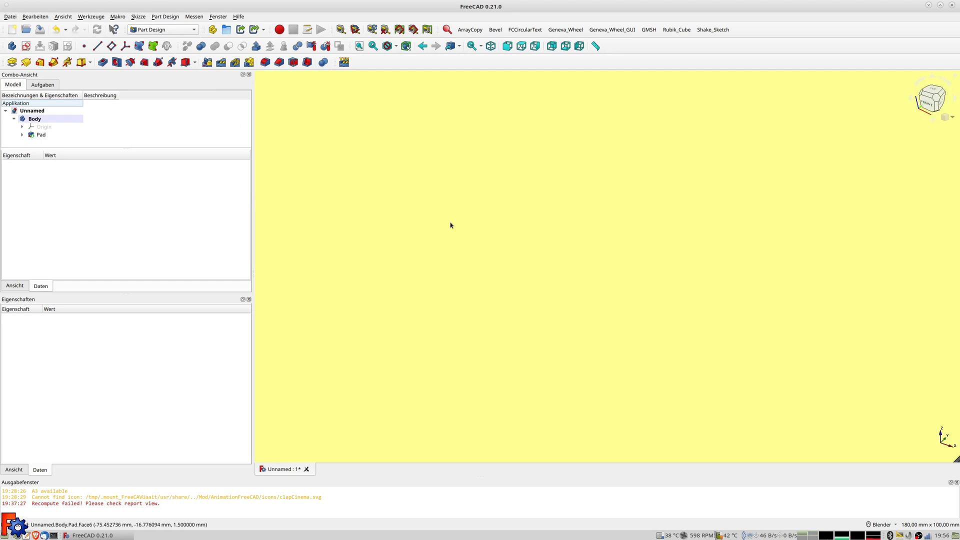
pyautogui.moveTo(443, 253); pyautogui.dragTo(497, 293, button='middle')
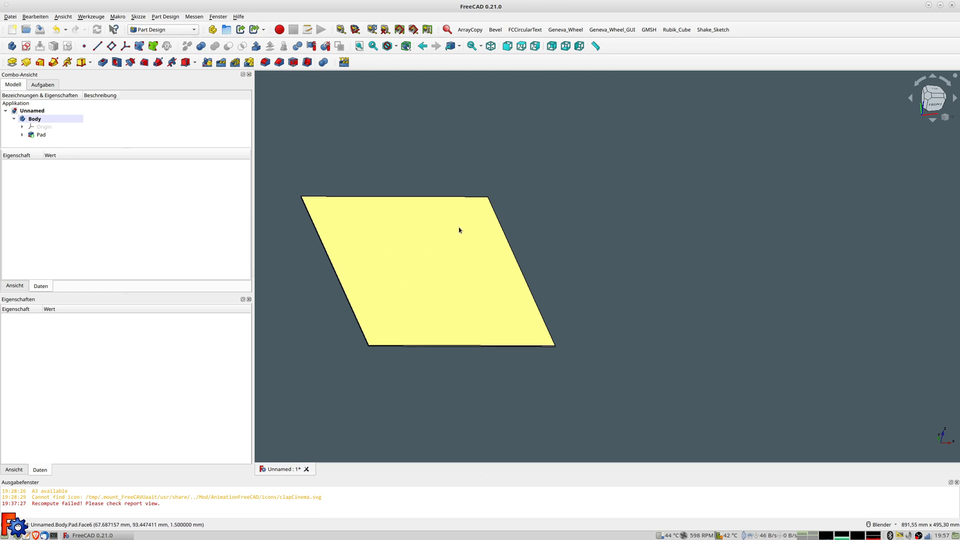
pyautogui.moveTo(364, 229); pyautogui.dragTo(353, 235, button='middle')
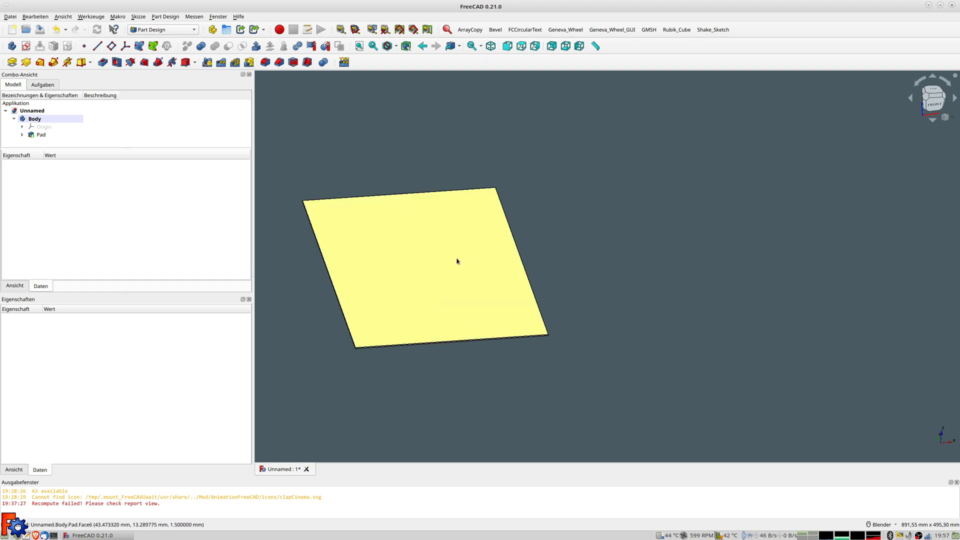
# Select the Pad feature, then reselect the plate's top face
pyautogui.click(430, 247)
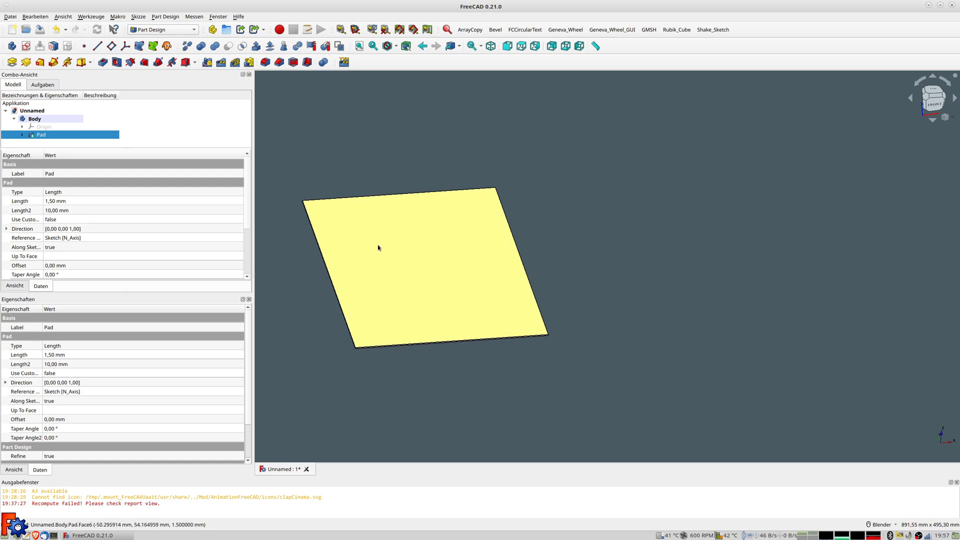
pyautogui.click(397, 223)
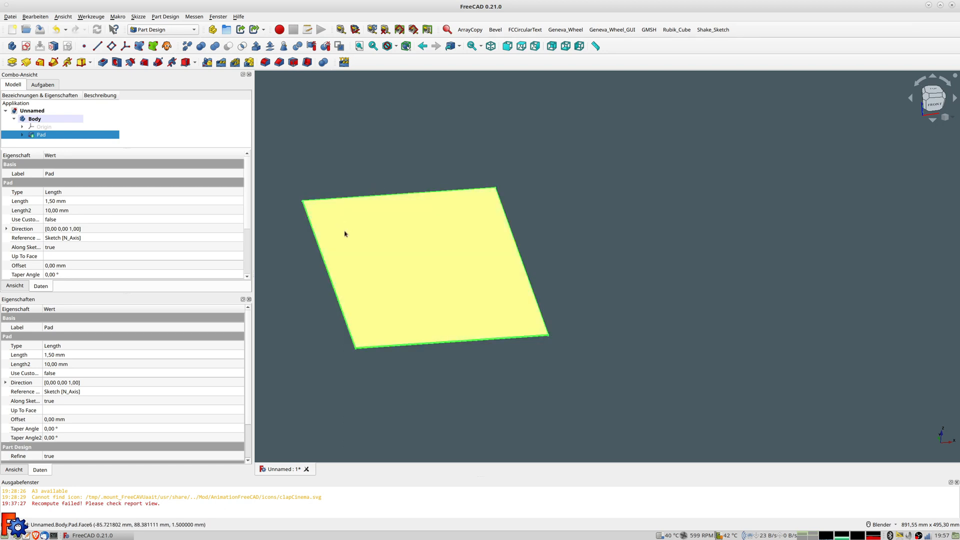
pyautogui.click(325, 163)
pyautogui.click(373, 253)
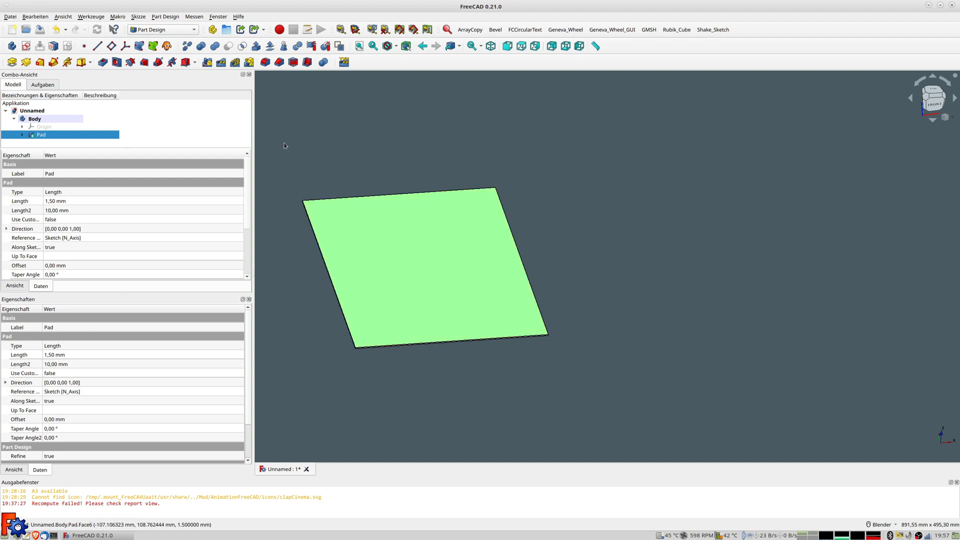
# Start a sketch on the plate's top face and draw a small rectangle
pyautogui.click(29, 46)
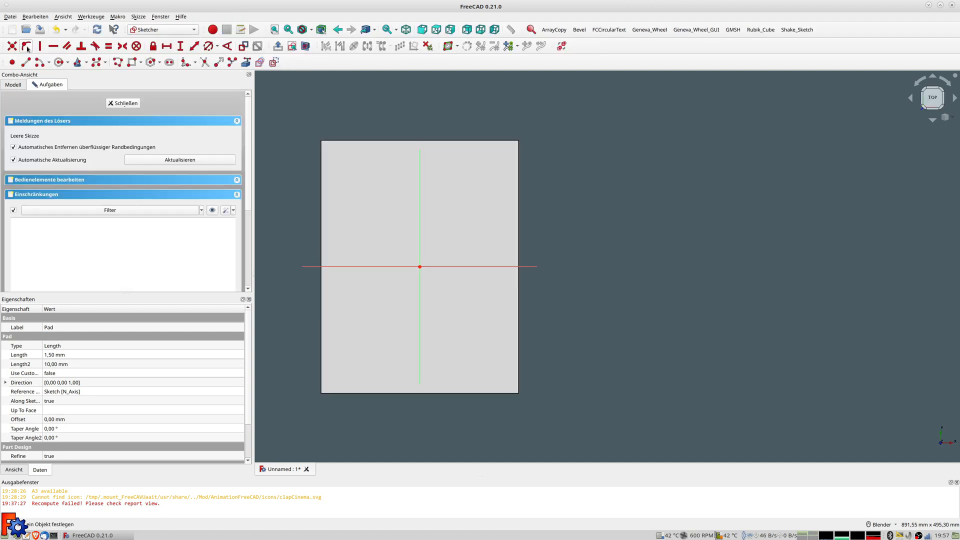
pyautogui.keyDown('shift'); pyautogui.moveTo(394, 302); pyautogui.dragTo(423, 260, button='middle'); pyautogui.keyUp('shift')
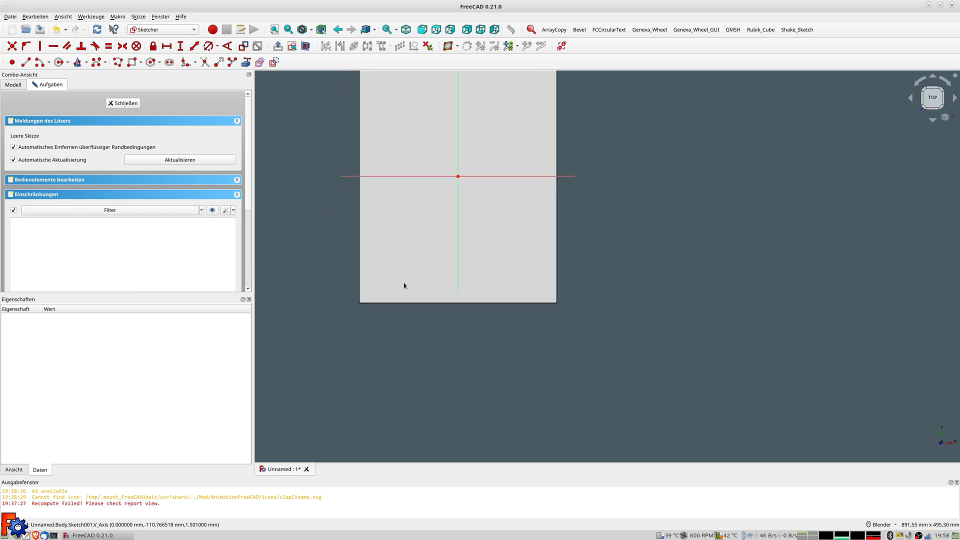
pyautogui.scroll(2, 397, 284)
pyautogui.scroll(-1, 392, 287)
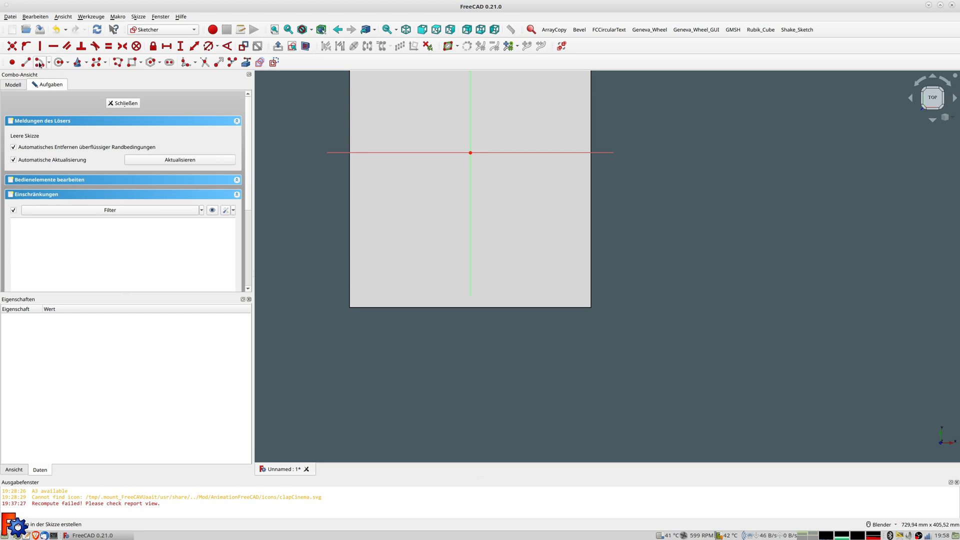
pyautogui.click(131, 63)
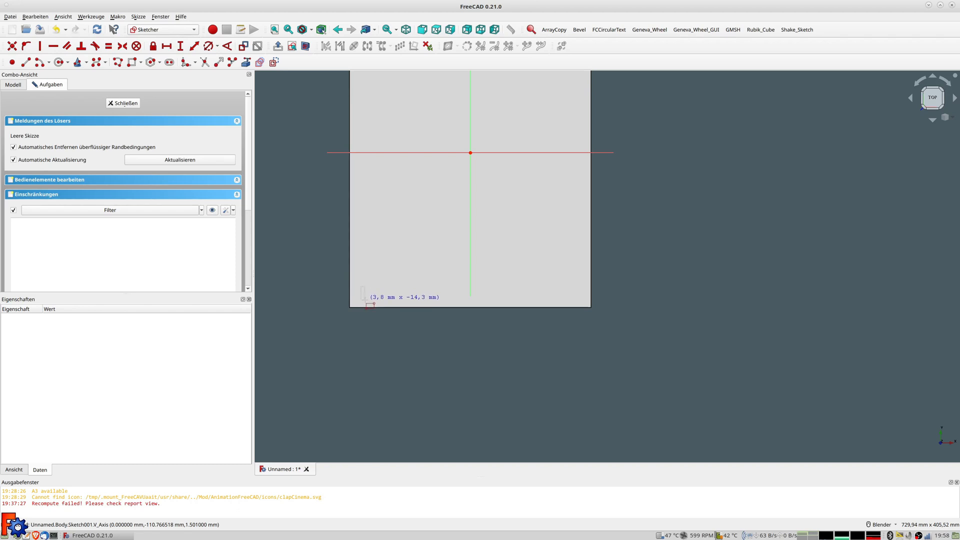
pyautogui.click(365, 299)
pyautogui.scroll(5, 376, 303)
pyautogui.rightClick(361, 287)
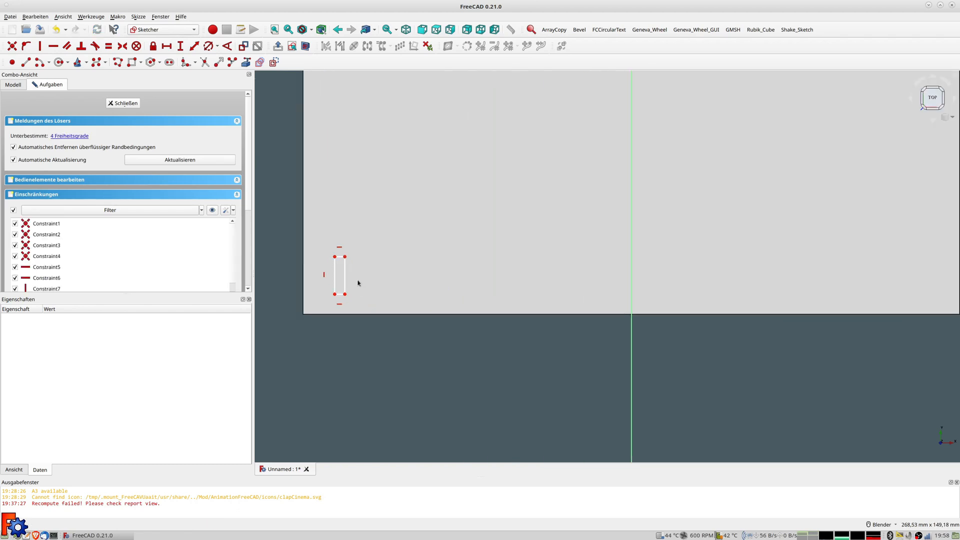
# Constrain the slot rectangle to 0,5 mm wide and 4 mm tall
pyautogui.click(340, 256)
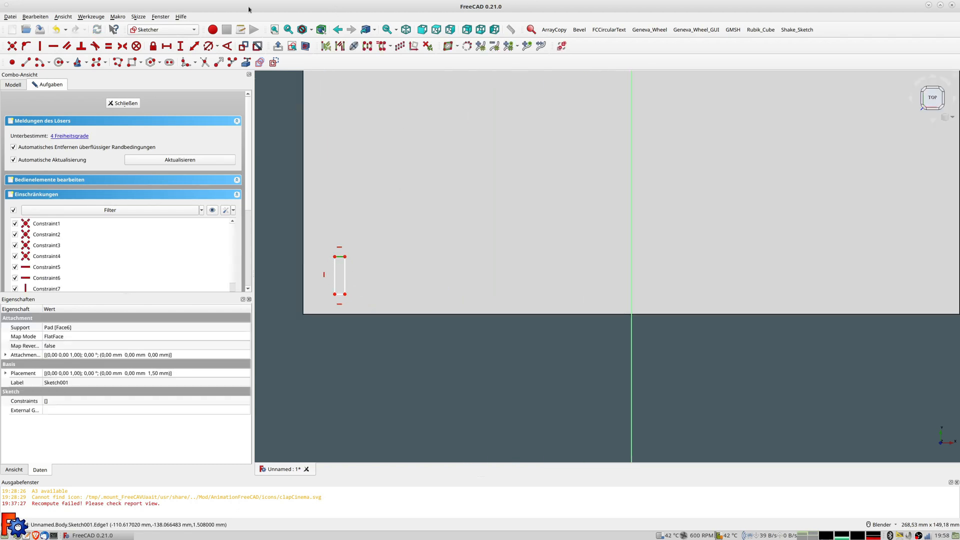
pyautogui.click(195, 46)
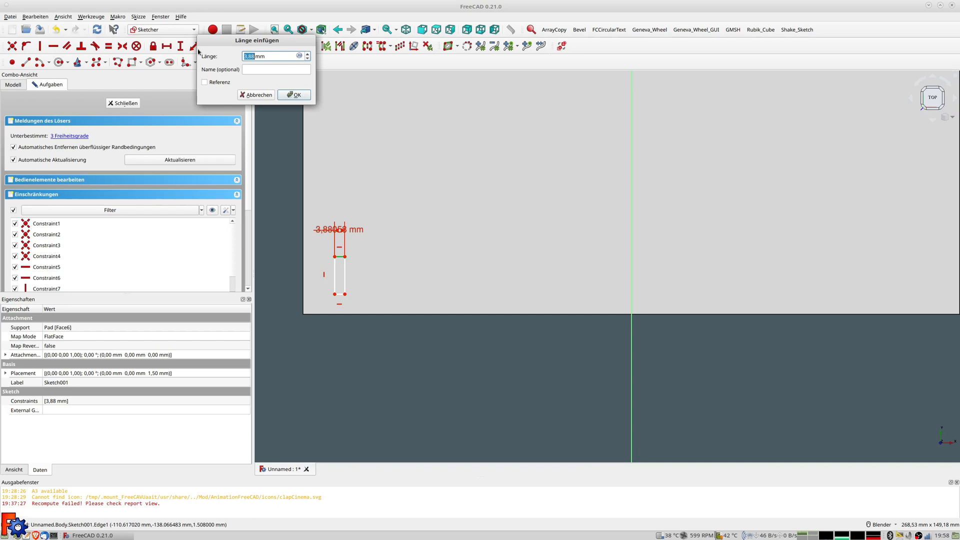
pyautogui.write('0,5')
pyautogui.press('Return')
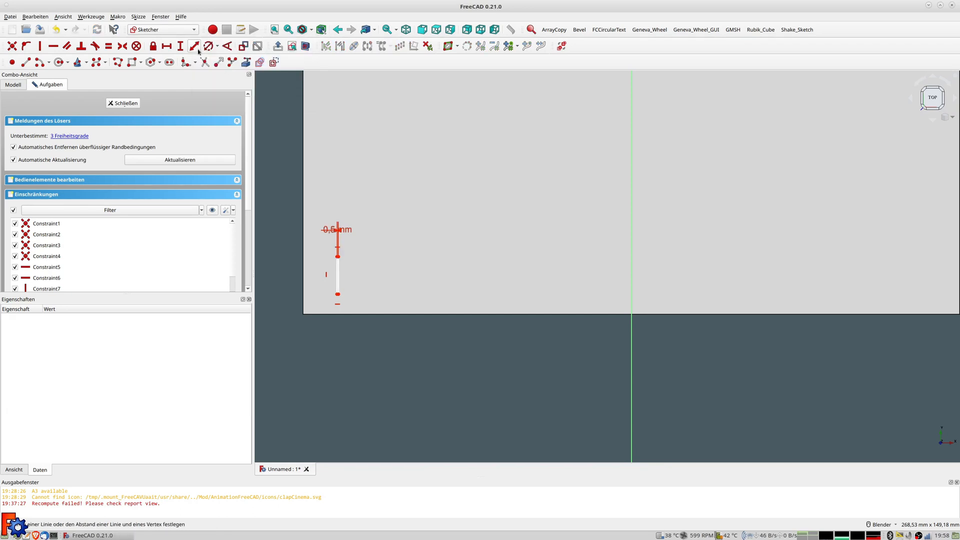
pyautogui.scroll(2, 342, 273)
pyautogui.click(334, 271)
pyautogui.click(181, 45)
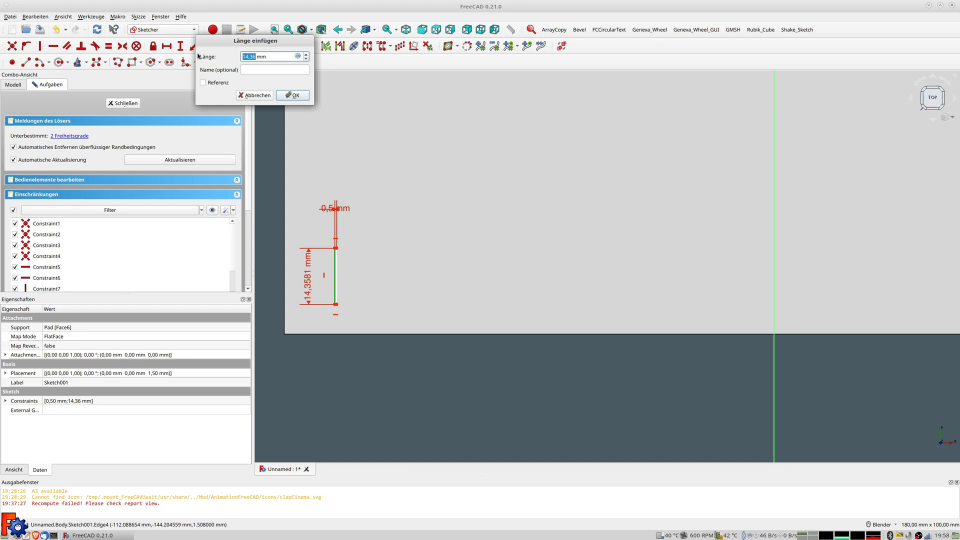
pyautogui.write('4')
pyautogui.press('Return')
# Drag the slot rectangle toward the plate's lower-left corner
pyautogui.scroll(2, 346, 275)
pyautogui.scroll(1, 345, 275)
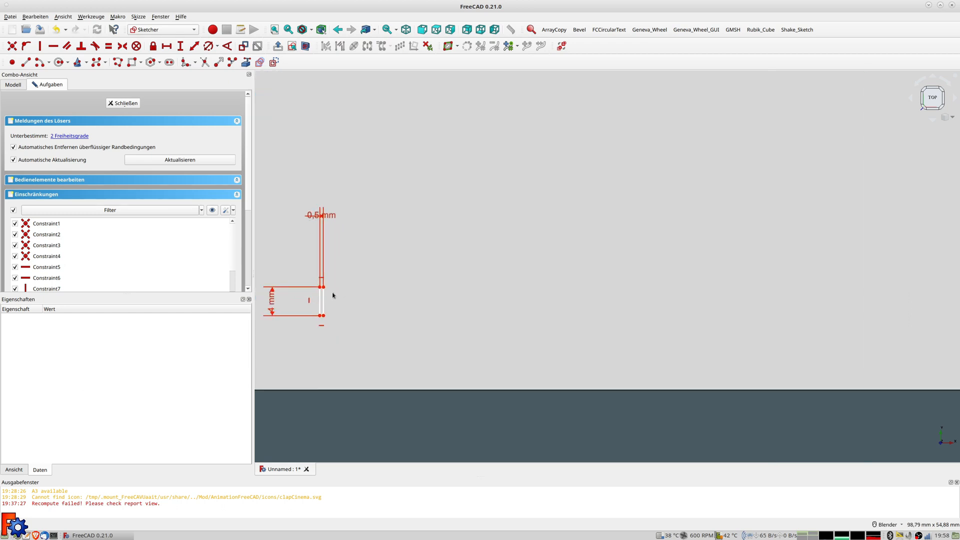
pyautogui.scroll(-3, 332, 295)
pyautogui.moveTo(328, 302); pyautogui.dragTo(320, 306)
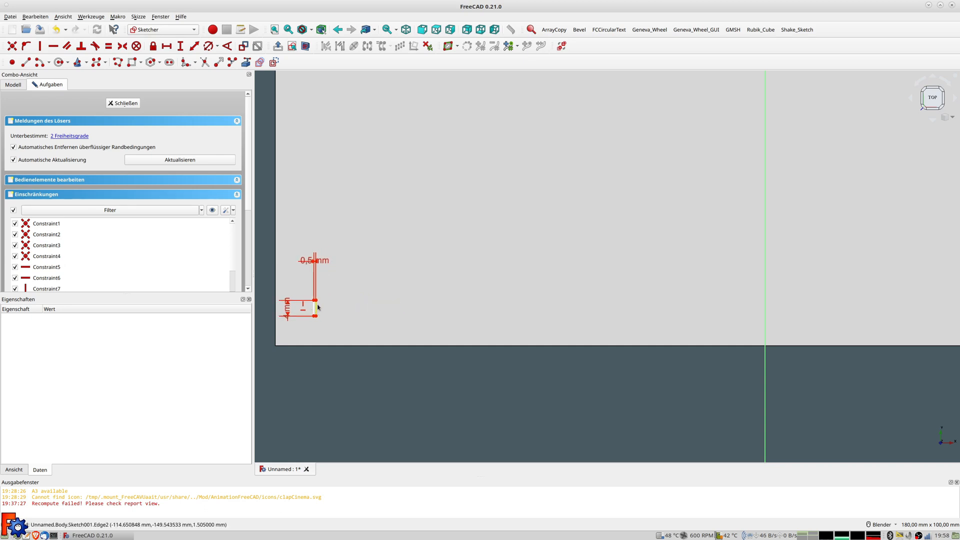
pyautogui.scroll(3, 320, 306)
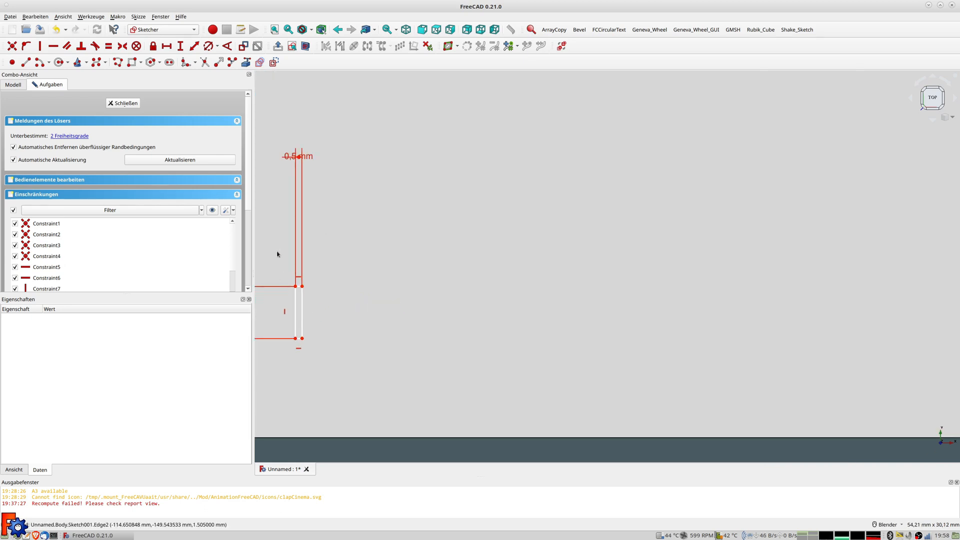
# Draw a vertical line running through the slot rectangle and select it
pyautogui.click(26, 62)
pyautogui.click(302, 287)
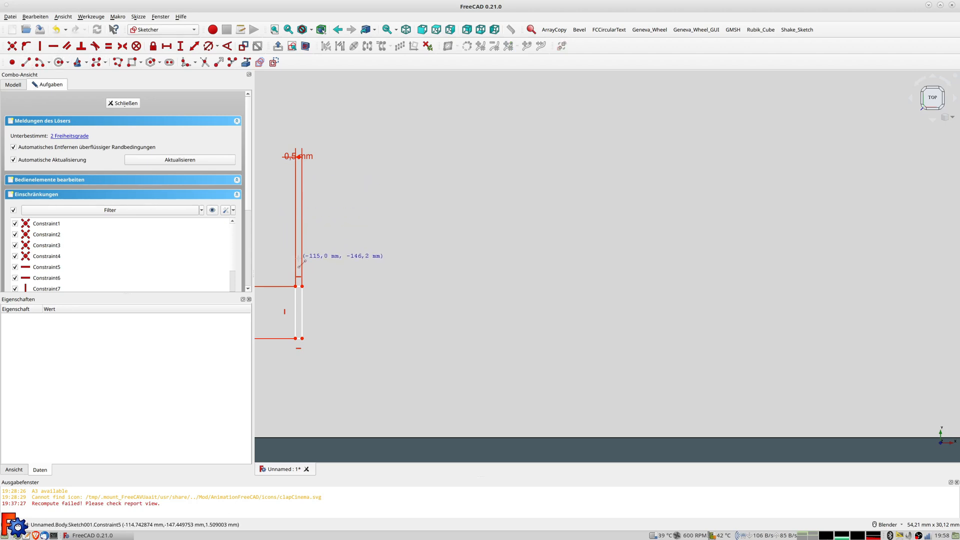
pyautogui.click(297, 361)
pyautogui.rightClick(298, 360)
pyautogui.click(297, 355)
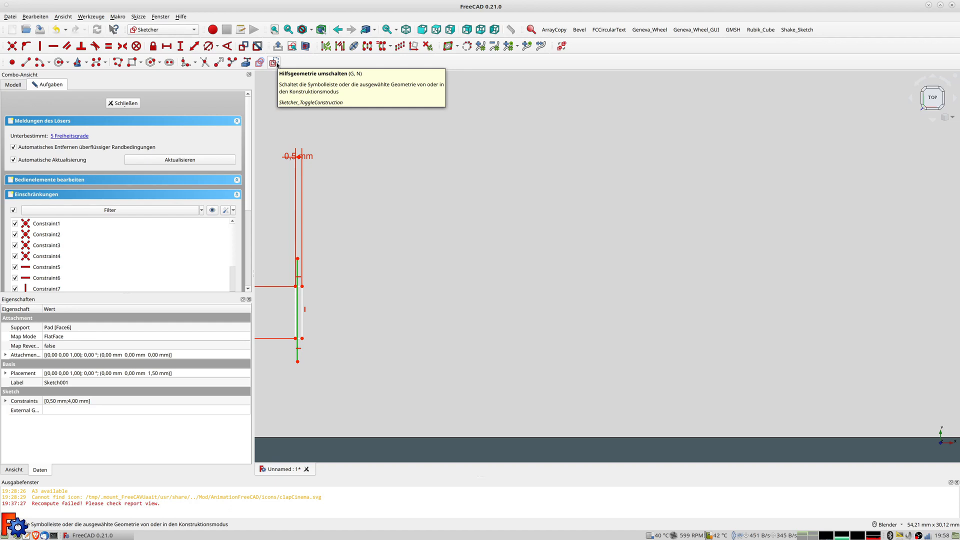
# Make the line construction geometry and the slot's top corners symmetric about it
pyautogui.click(276, 63)
pyautogui.scroll(3, 317, 293)
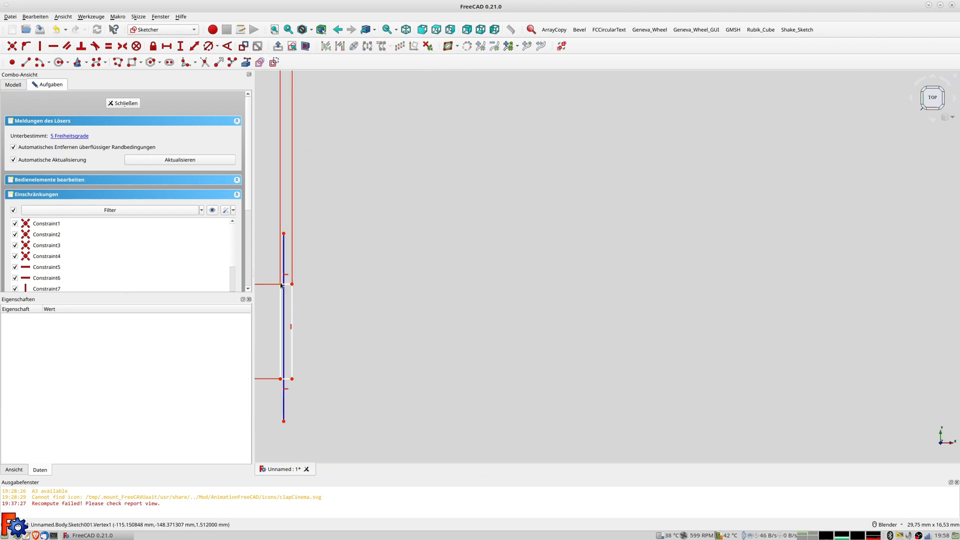
pyautogui.click(281, 284)
pyautogui.click(292, 284)
pyautogui.click(284, 253)
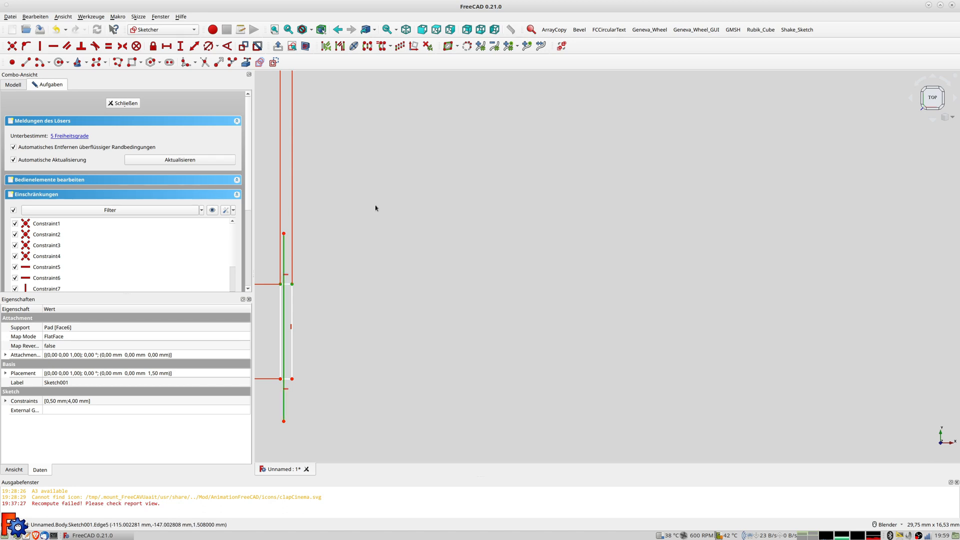
pyautogui.press('s')
pyautogui.press('s')
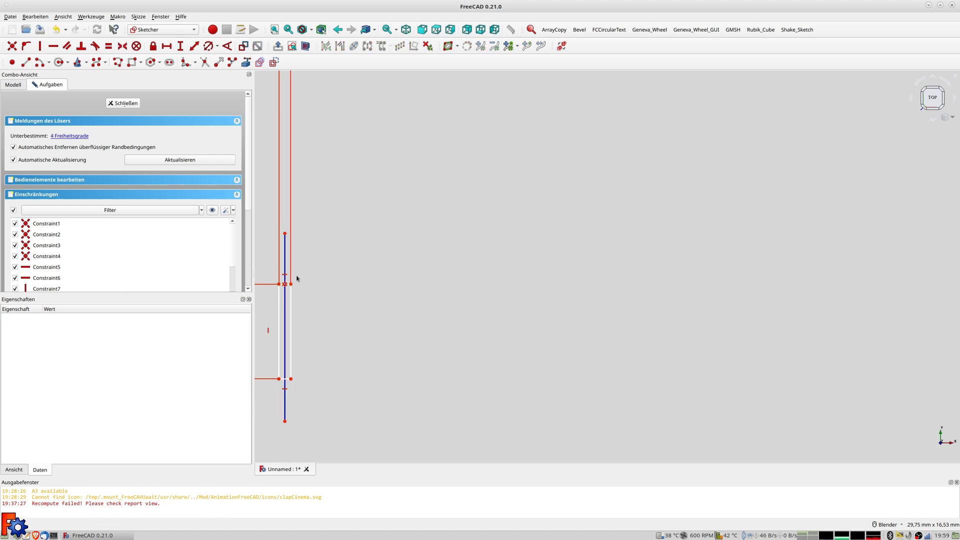
# Return to the top view and select the construction line's bottom endpoint
pyautogui.moveTo(308, 269); pyautogui.dragTo(383, 275, button='middle')
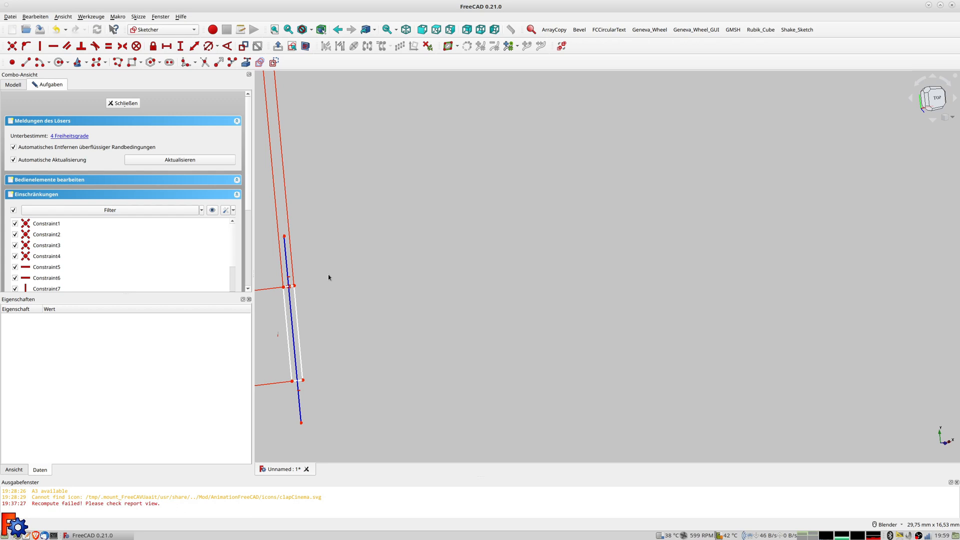
pyautogui.press('2')
pyautogui.scroll(-1, 317, 223)
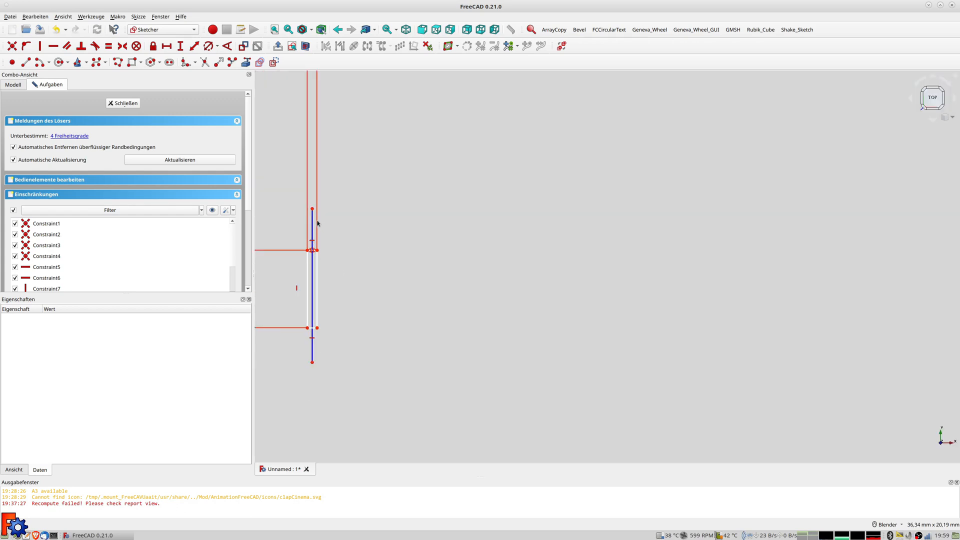
pyautogui.scroll(1, 318, 223)
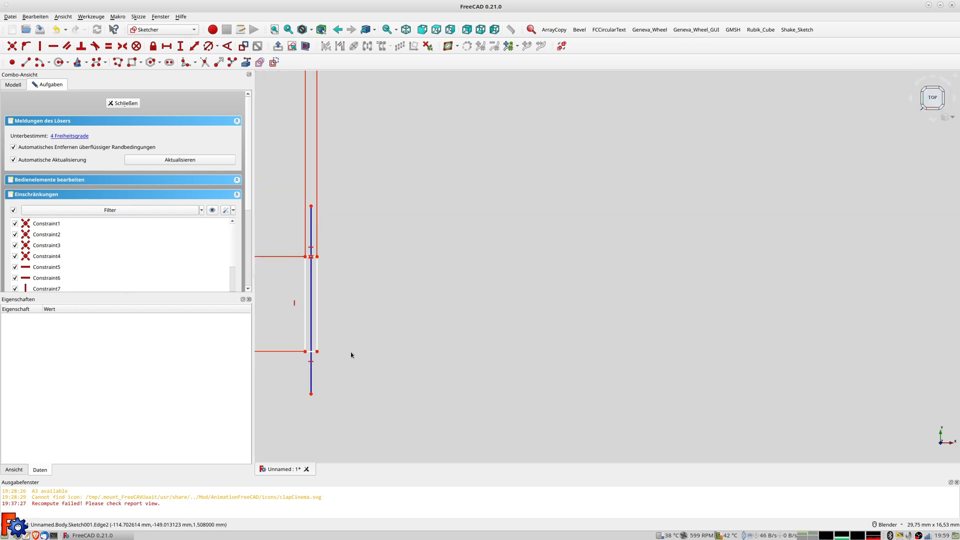
pyautogui.scroll(-1, 318, 396)
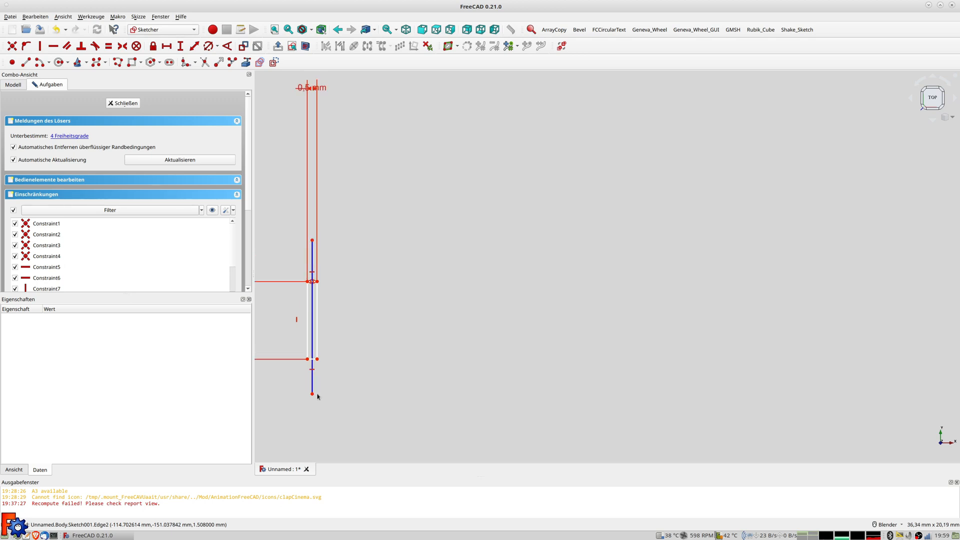
pyautogui.scroll(-5, 317, 397)
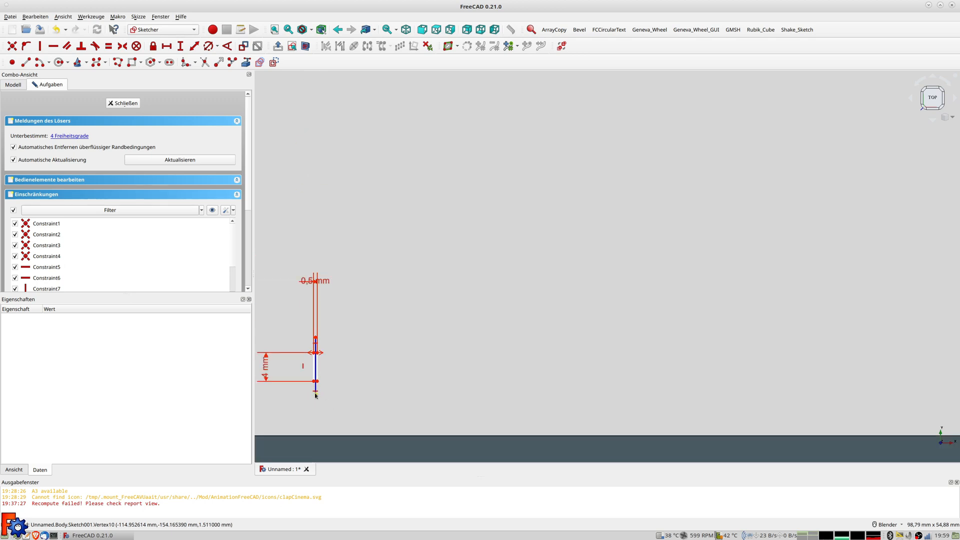
pyautogui.click(315, 394)
pyautogui.scroll(-3, 467, 398)
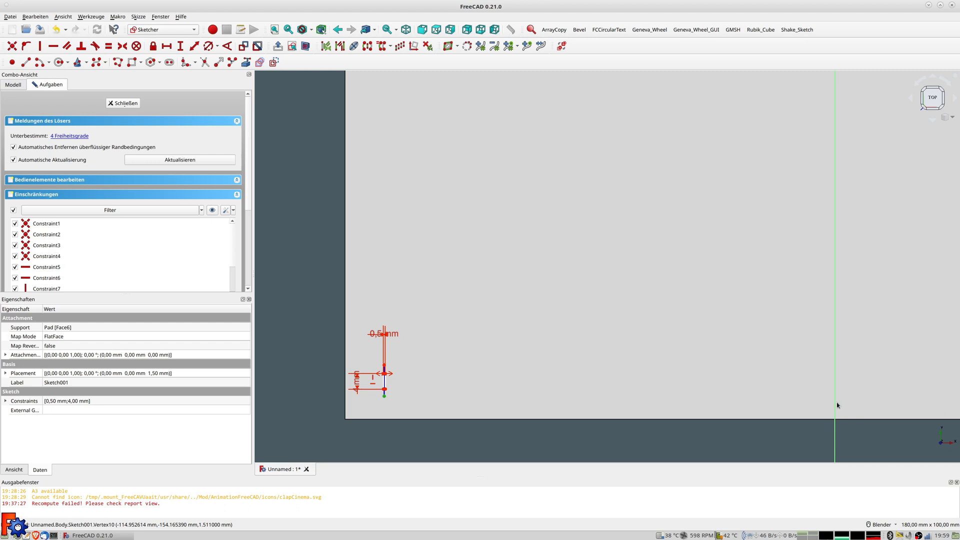
# Add a -110 mm horizontal distance constraint to the construction line's bottom endpoint
pyautogui.click(192, 48)
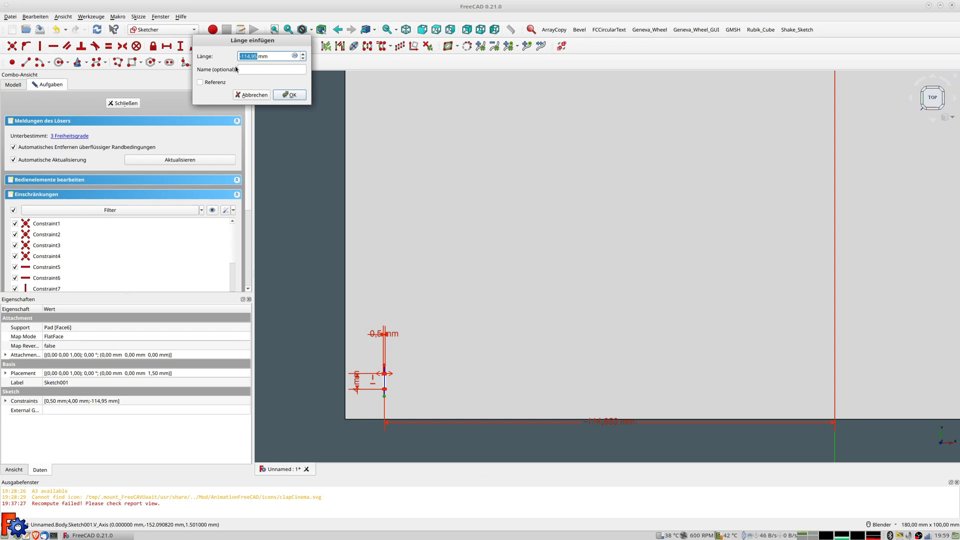
pyautogui.write('-110')
pyautogui.press('Return')
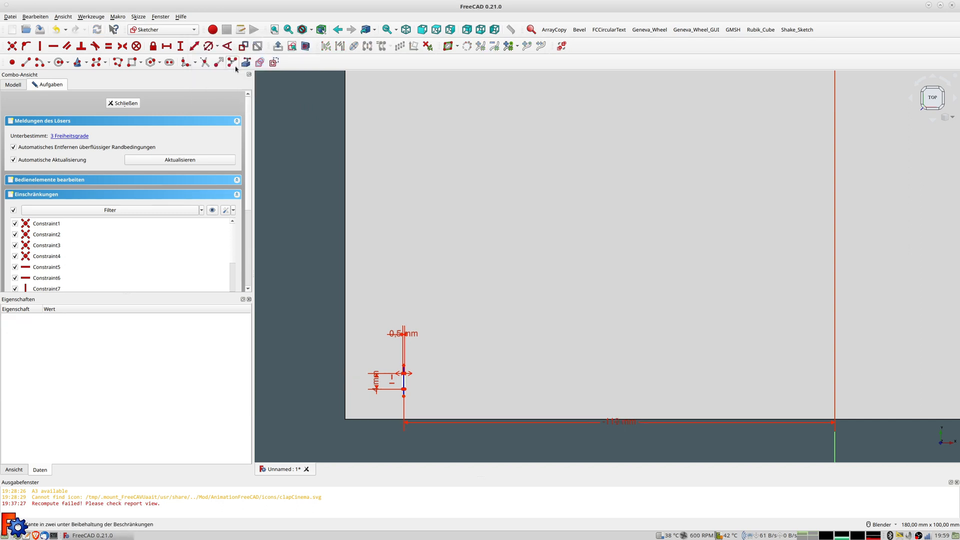
pyautogui.scroll(5, 417, 393)
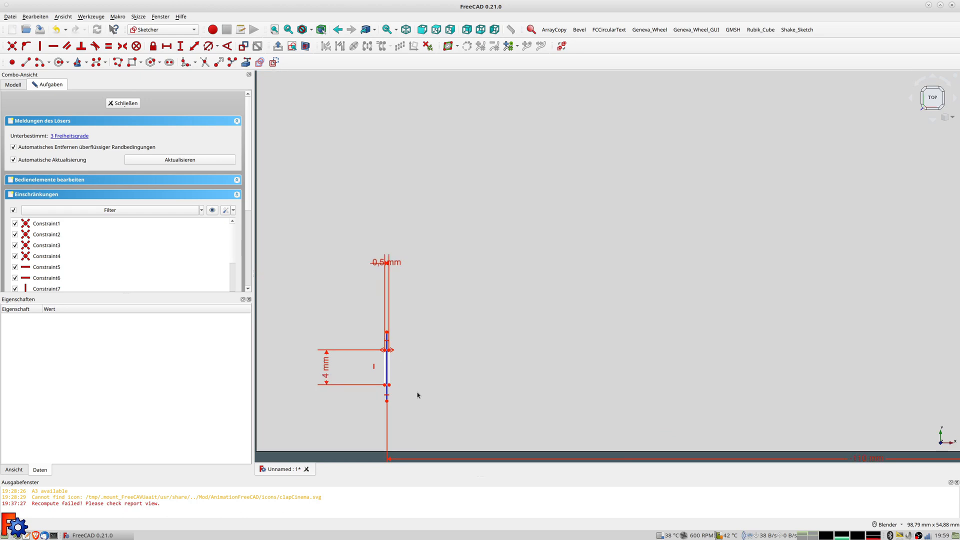
pyautogui.scroll(-4, 417, 392)
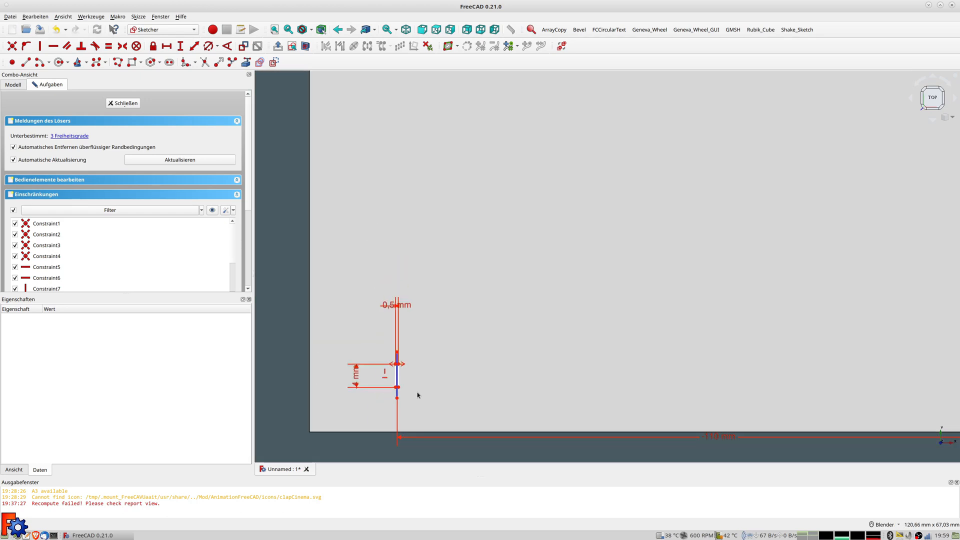
pyautogui.scroll(2, 398, 387)
pyautogui.scroll(-3, 398, 387)
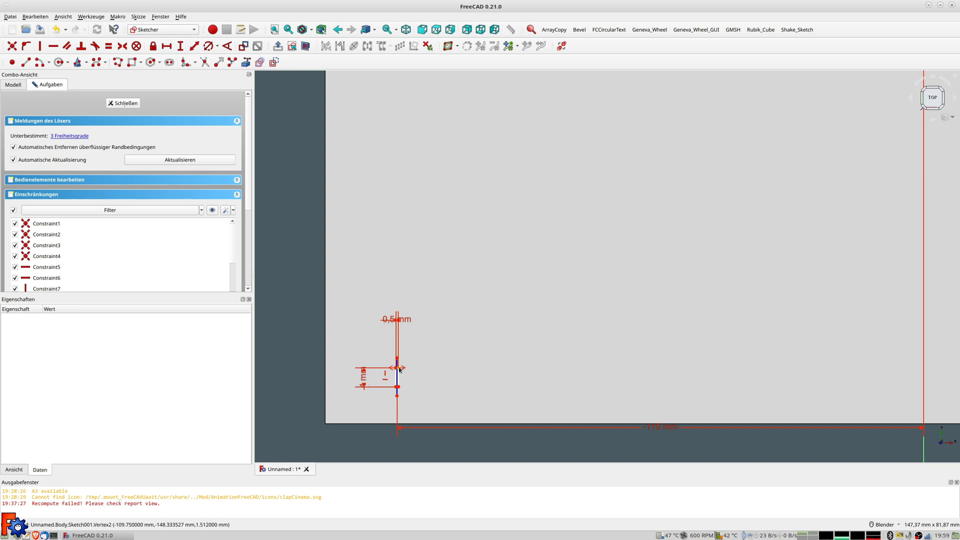
pyautogui.click(399, 369)
pyautogui.scroll(-3, 497, 312)
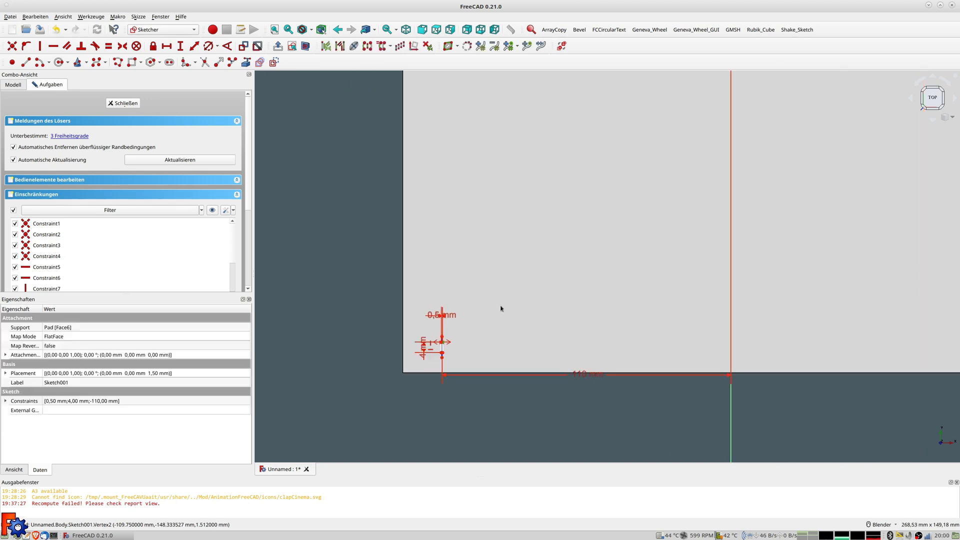
pyautogui.keyDown('shift'); pyautogui.moveTo(561, 247); pyautogui.dragTo(504, 347, button='middle'); pyautogui.keyUp('shift')
pyautogui.scroll(-3, 506, 315)
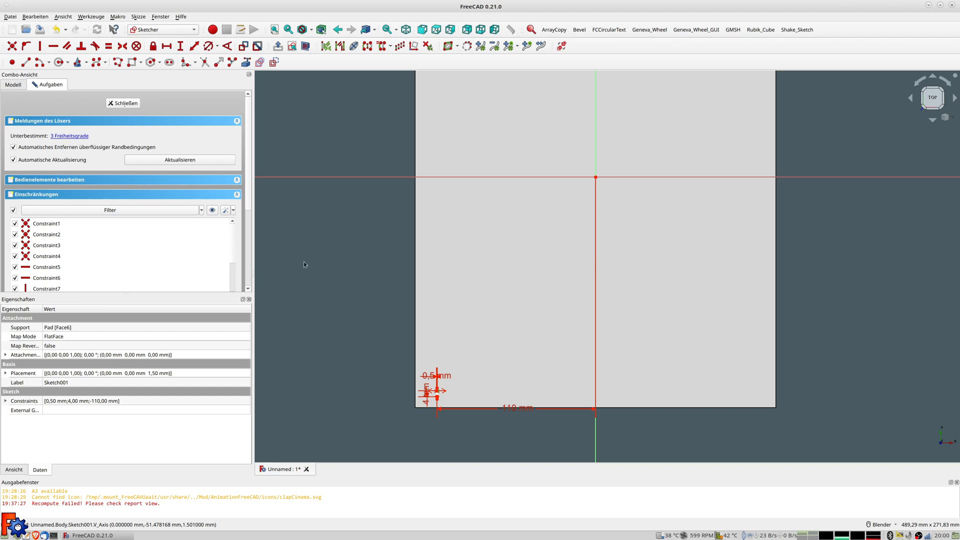
pyautogui.scroll(4, 450, 391)
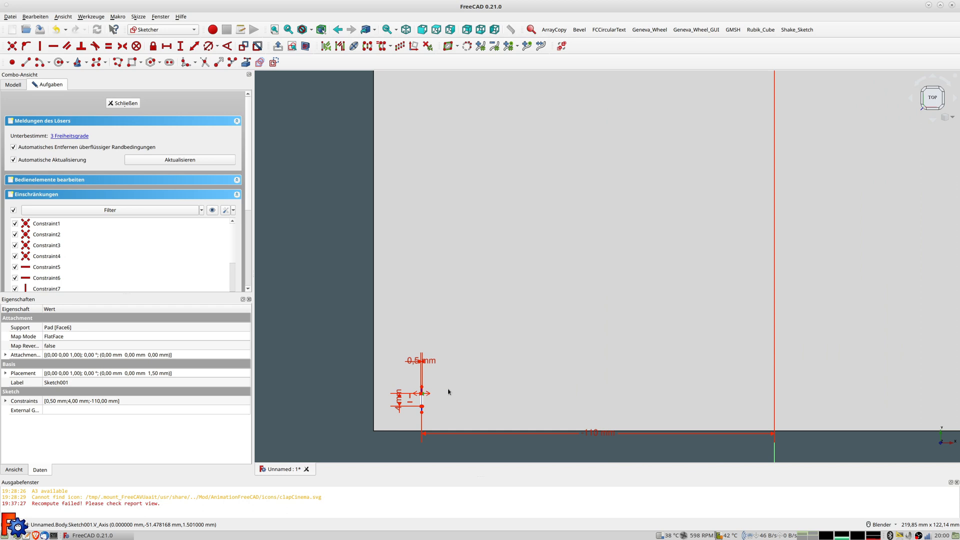
pyautogui.scroll(2, 448, 389)
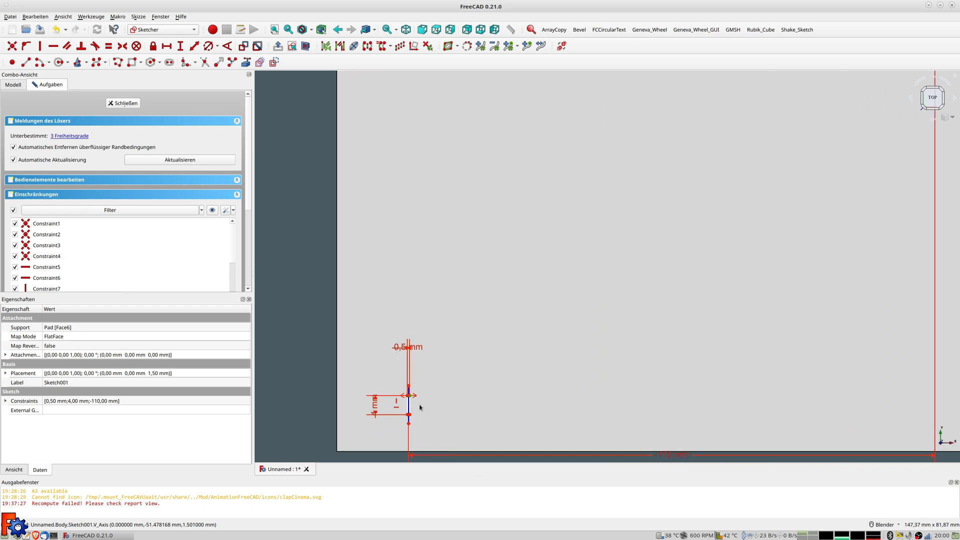
pyautogui.scroll(-3, 420, 408)
pyautogui.scroll(2, 415, 402)
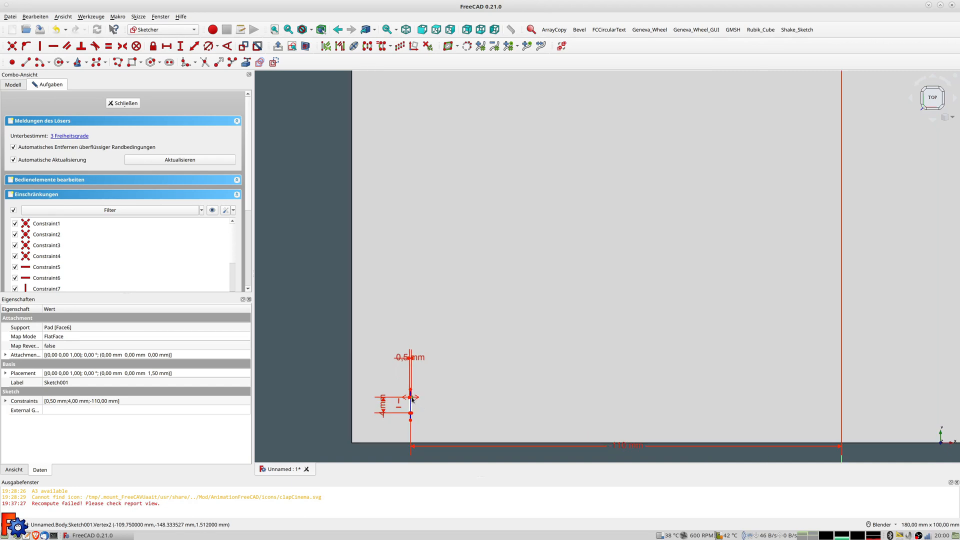
pyautogui.scroll(2, 412, 400)
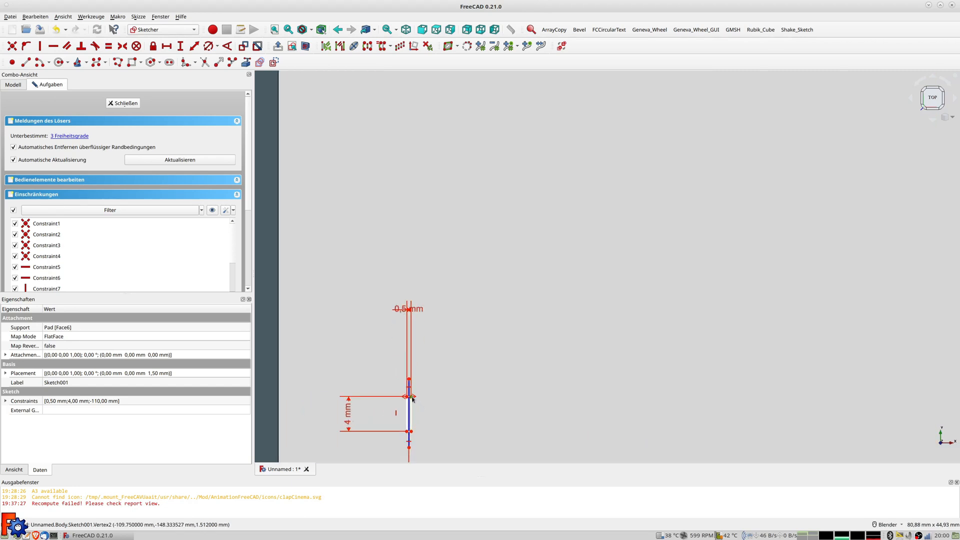
pyautogui.scroll(-2, 493, 369)
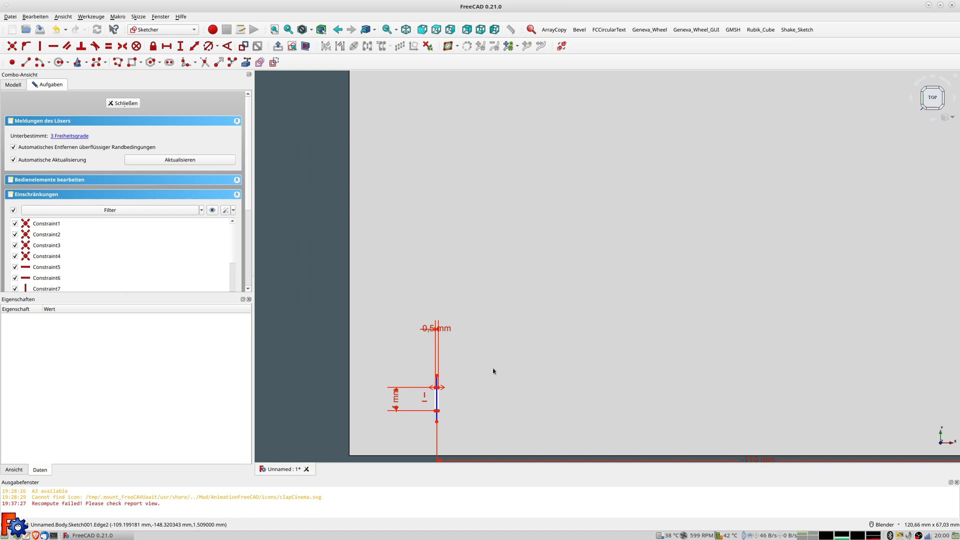
pyautogui.scroll(-2, 492, 356)
pyautogui.scroll(2, 491, 355)
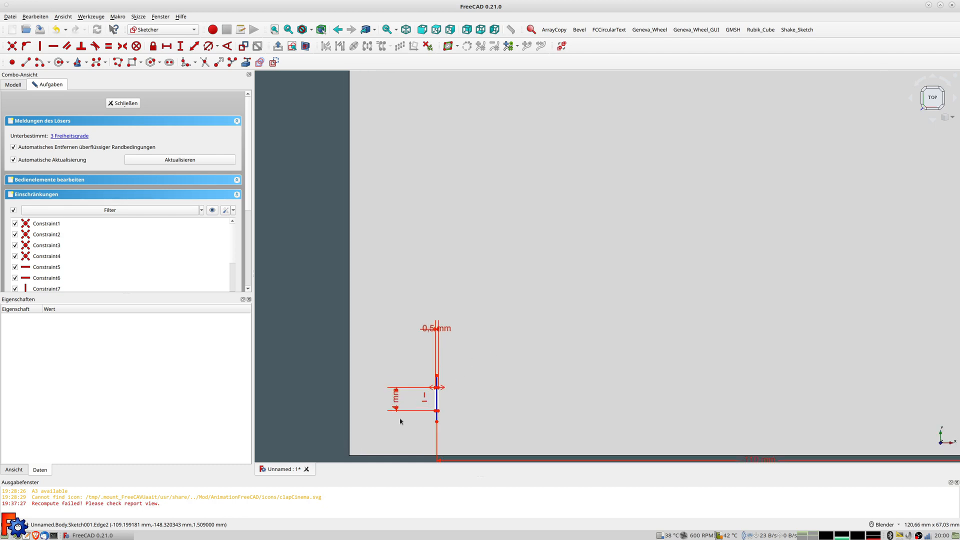
pyautogui.click(438, 388)
pyautogui.scroll(-5, 508, 304)
pyautogui.keyDown('shift'); pyautogui.moveTo(586, 238); pyautogui.dragTo(543, 374, button='middle'); pyautogui.keyUp('shift')
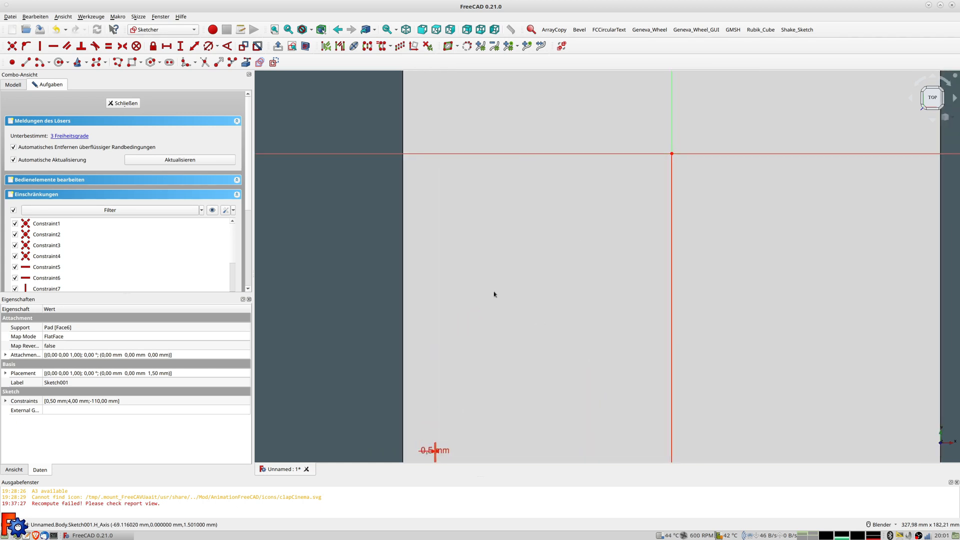
pyautogui.scroll(-3, 494, 292)
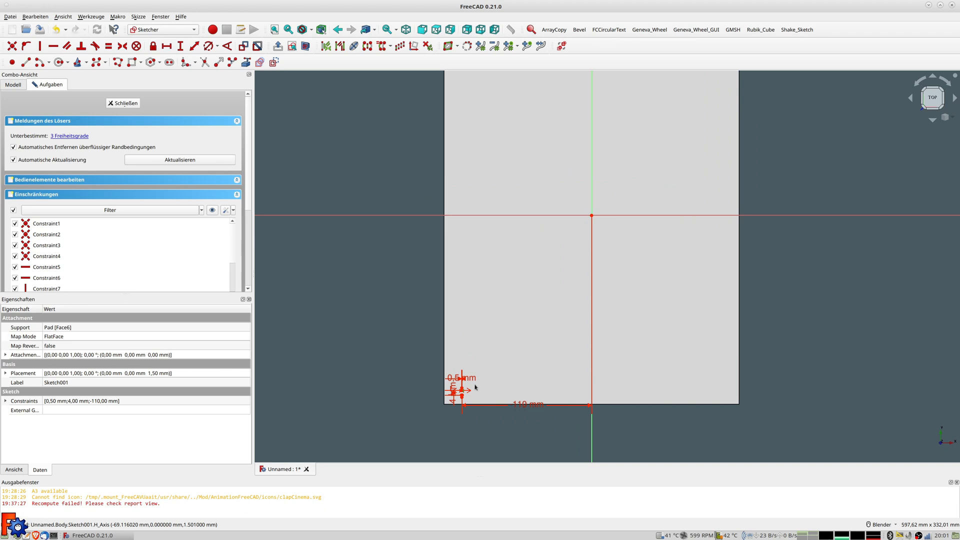
pyautogui.scroll(1, 472, 389)
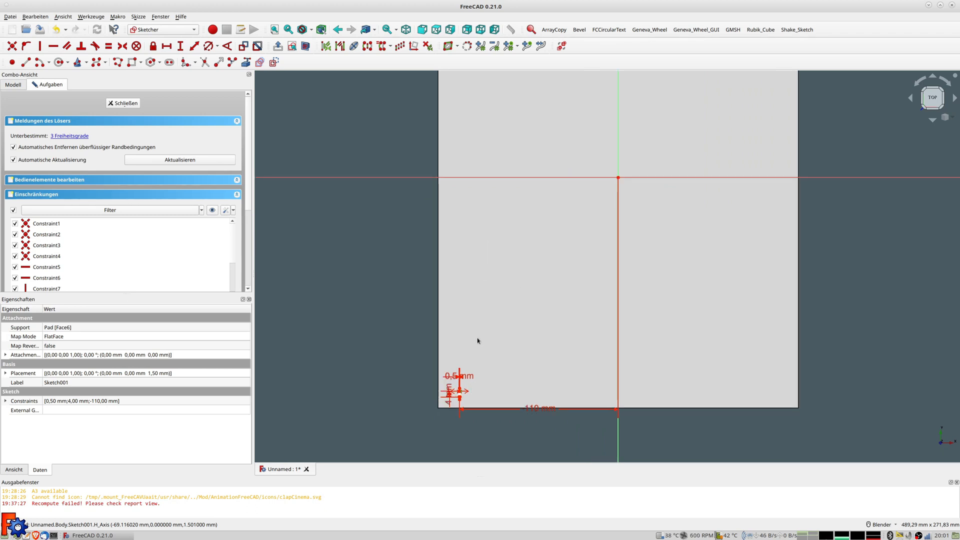
pyautogui.press('k')
pyautogui.press('d')
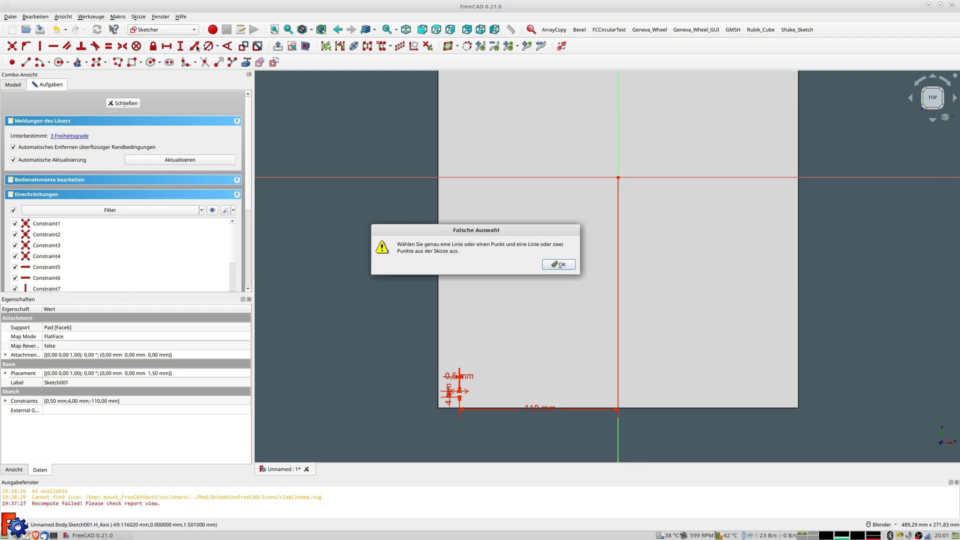
pyautogui.click(559, 264)
pyautogui.scroll(5, 450, 390)
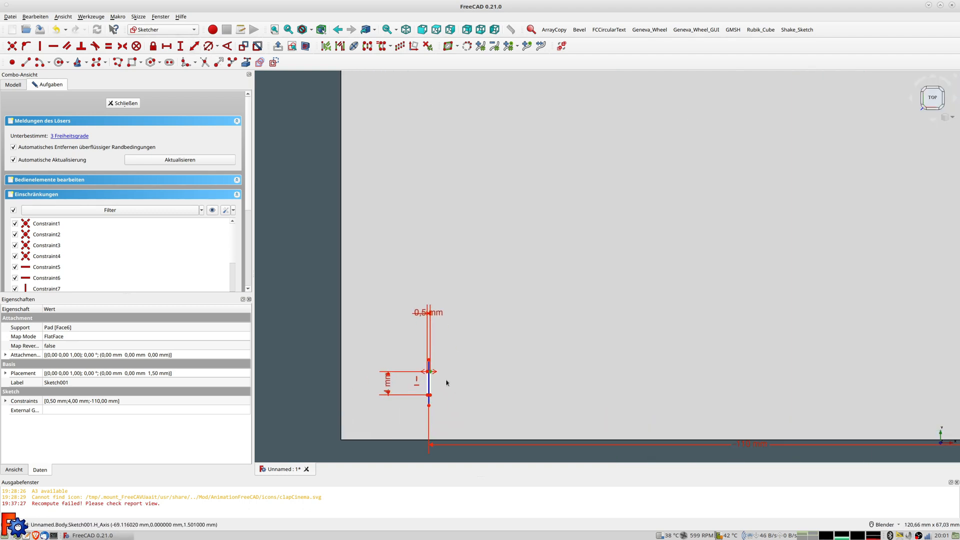
pyautogui.scroll(-5, 449, 220)
pyautogui.keyDown('shift'); pyautogui.moveTo(498, 131); pyautogui.dragTo(531, 236, button='middle'); pyautogui.keyUp('shift')
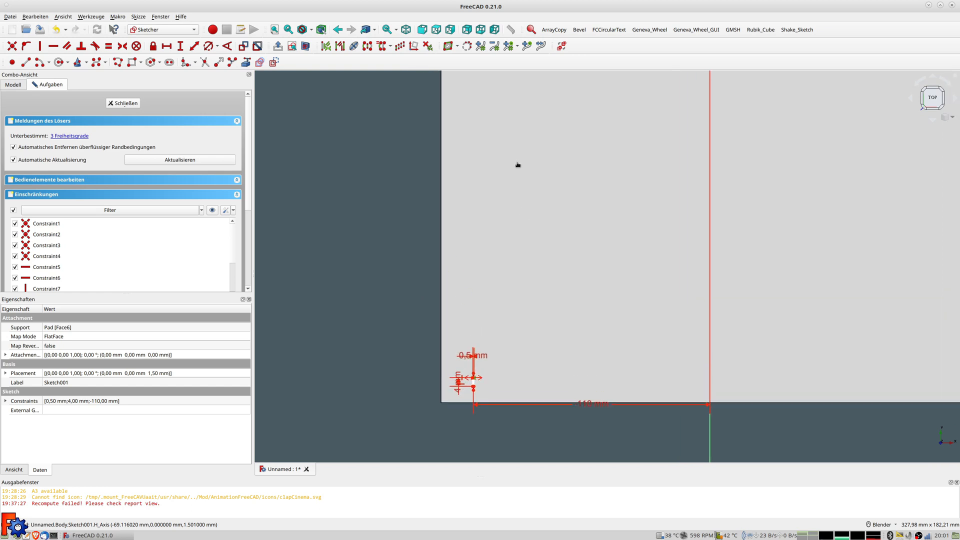
pyautogui.keyDown('shift'); pyautogui.moveTo(517, 166); pyautogui.dragTo(521, 248, button='middle'); pyautogui.keyUp('shift')
# Dimension the slot -142,5 mm from H_Axis via the expression -285/2, then finish the sketch
pyautogui.click(506, 142)
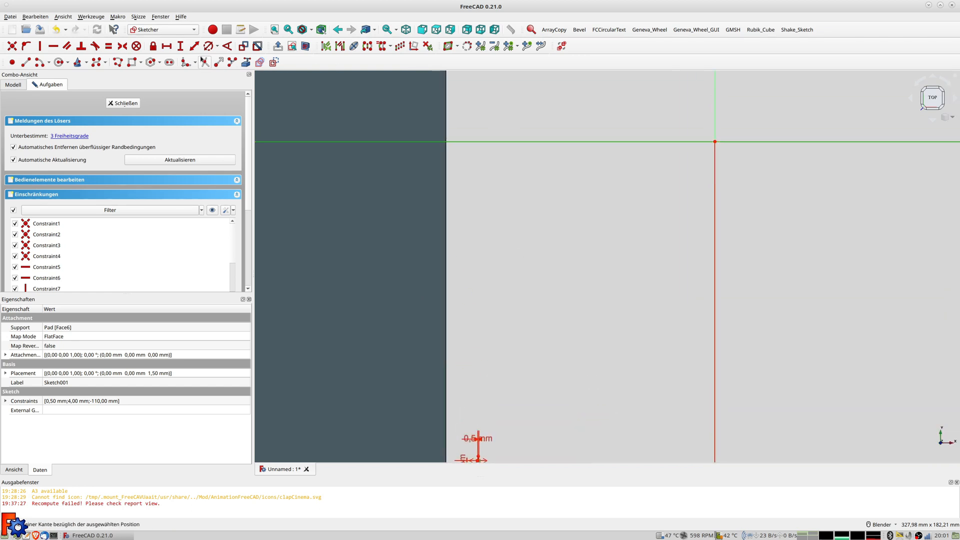
pyautogui.click(194, 45)
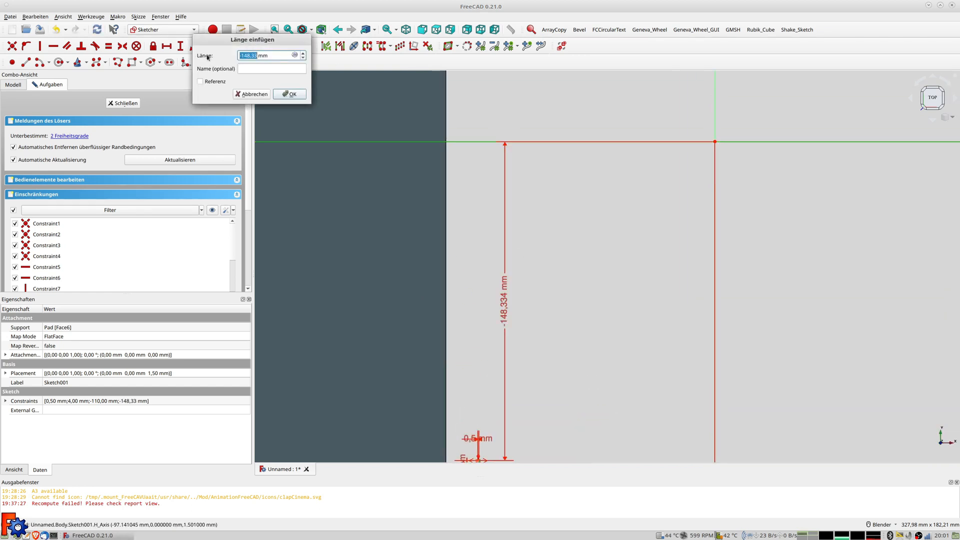
pyautogui.write('-')
pyautogui.click(295, 55)
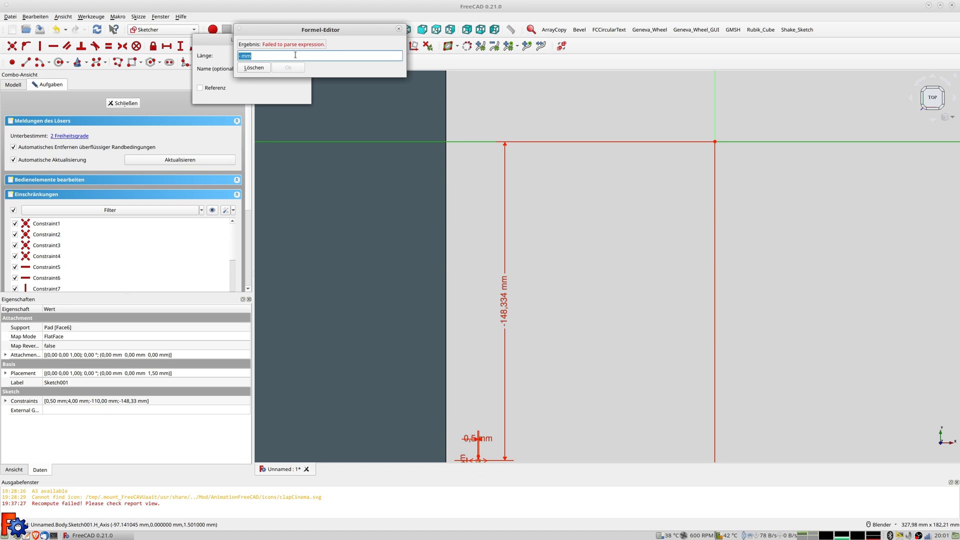
pyautogui.write('-285/2')
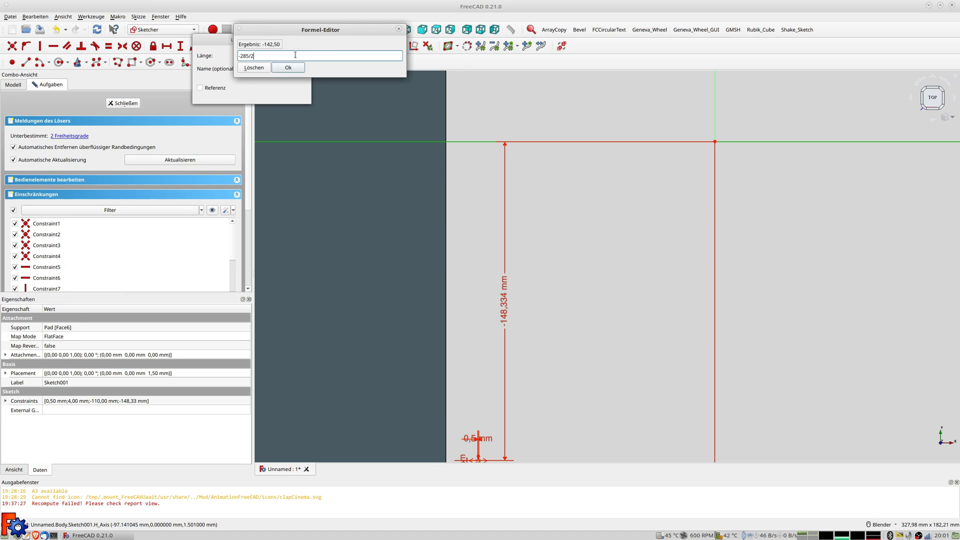
pyautogui.press('Return')
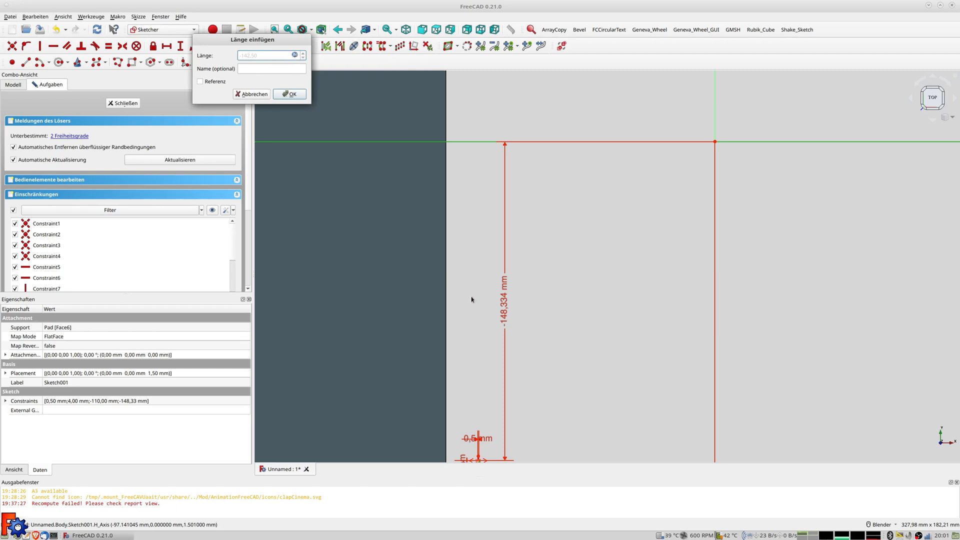
pyautogui.click(290, 94)
pyautogui.scroll(-2, 483, 289)
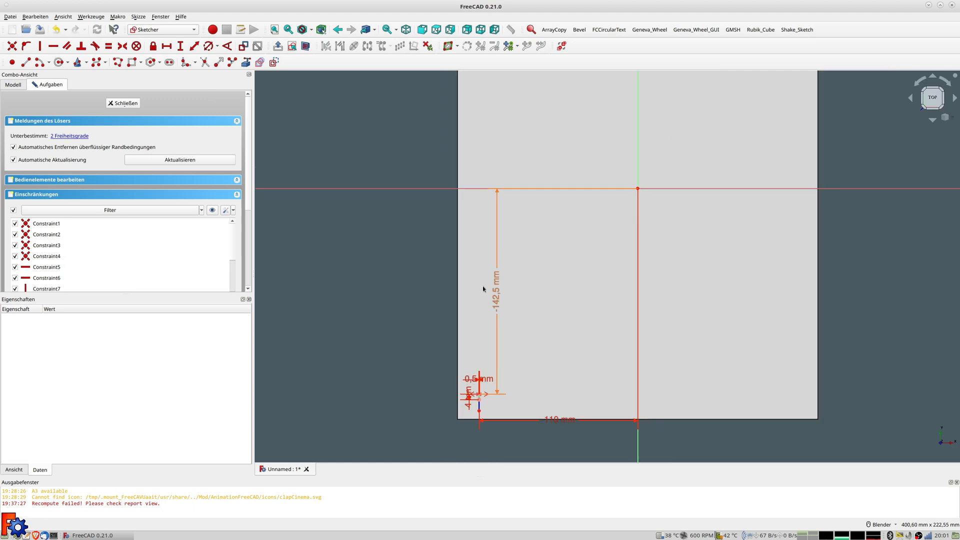
pyautogui.scroll(5, 477, 359)
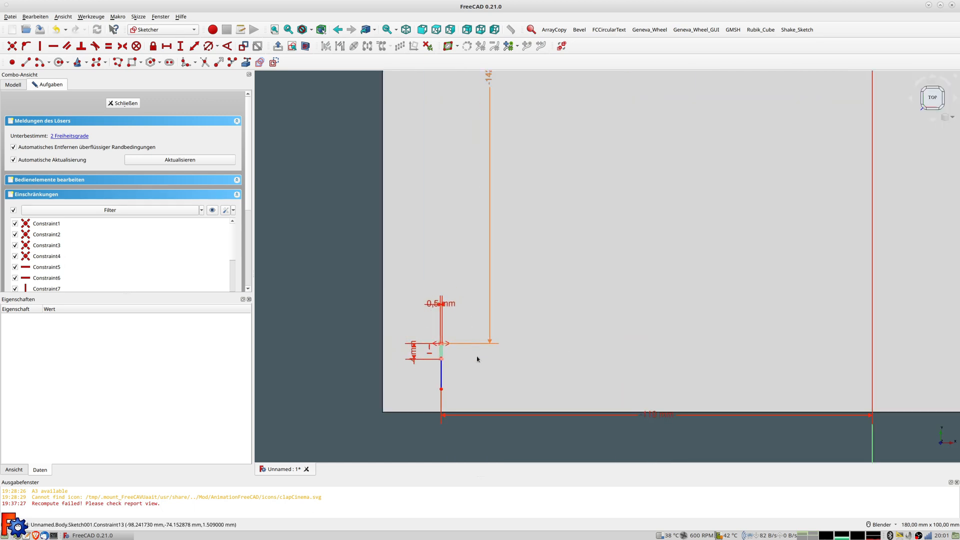
pyautogui.scroll(-2, 477, 356)
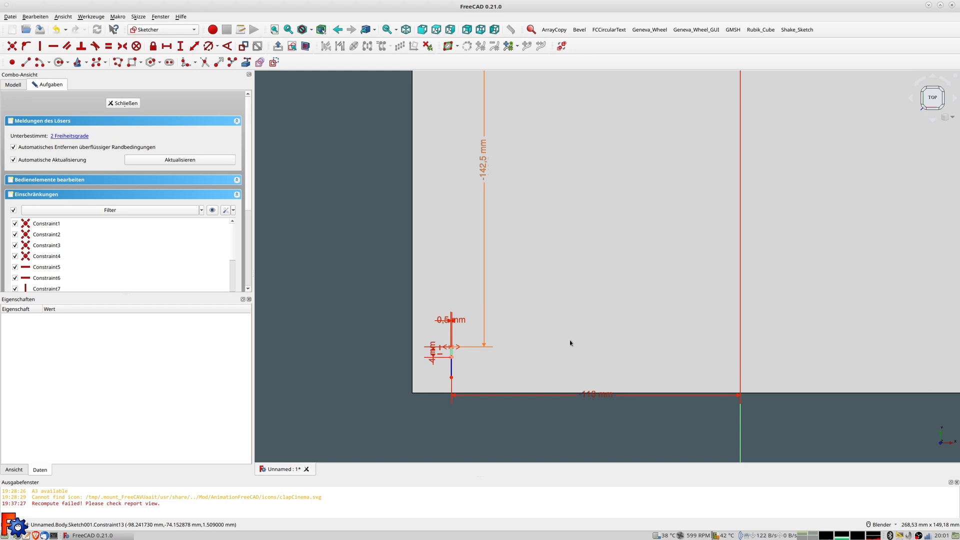
pyautogui.click(118, 103)
# Pad the slot sketch 0,40 mm and select the resulting Pad001 in the tree
pyautogui.click(11, 63)
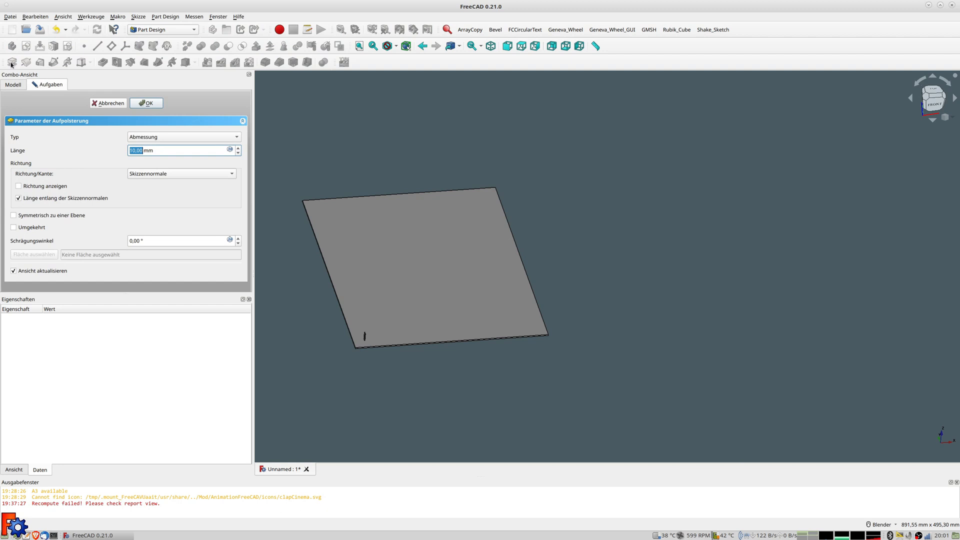
pyautogui.write('0,')
pyautogui.press('Return')
pyautogui.scroll(3, 367, 340)
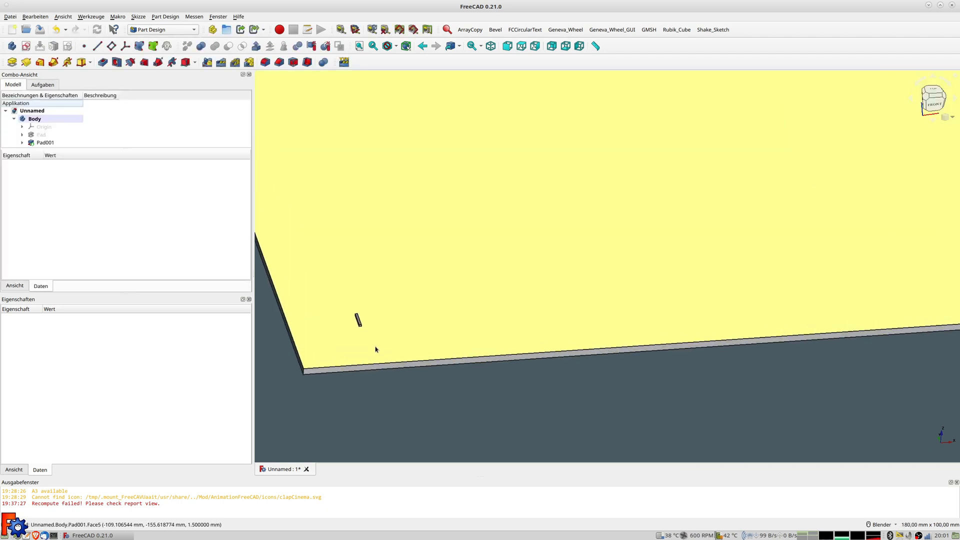
pyautogui.scroll(2, 396, 330)
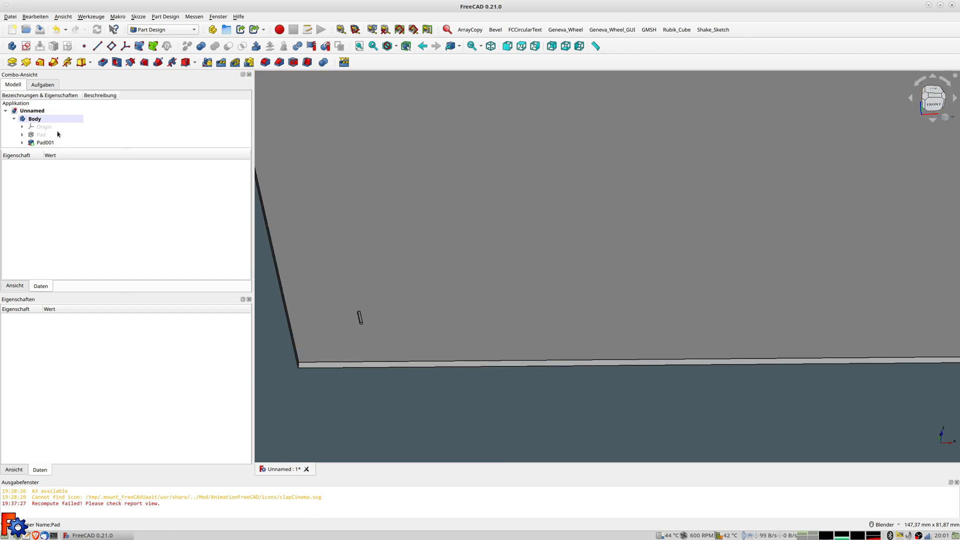
pyautogui.click(45, 143)
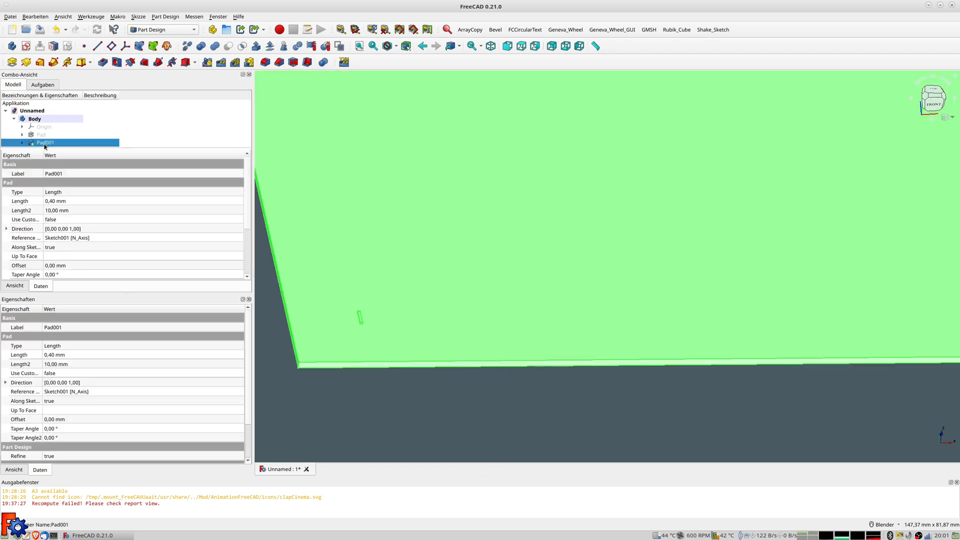
# Create a linear pattern of Pad001 with length 220 mm and 221 occurrences
pyautogui.click(222, 63)
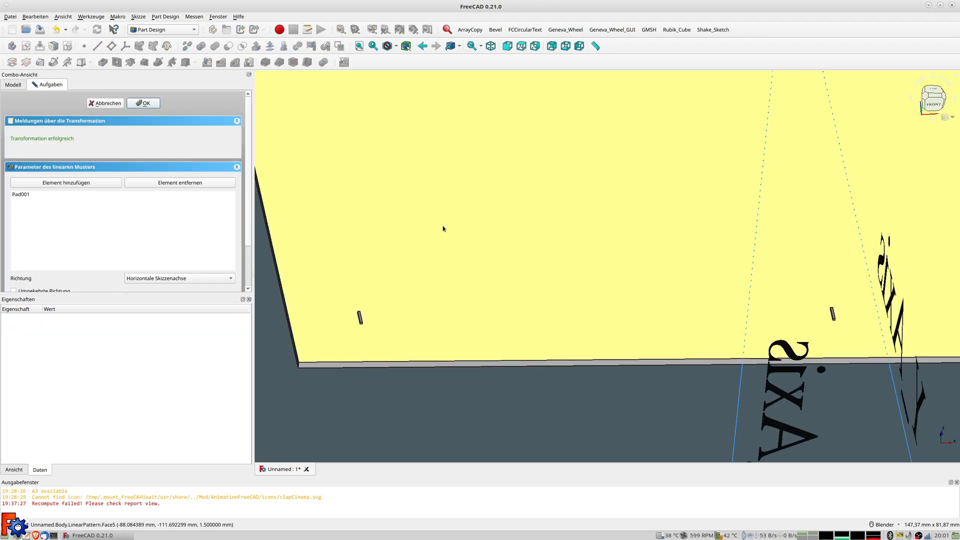
pyautogui.scroll(-3, 443, 228)
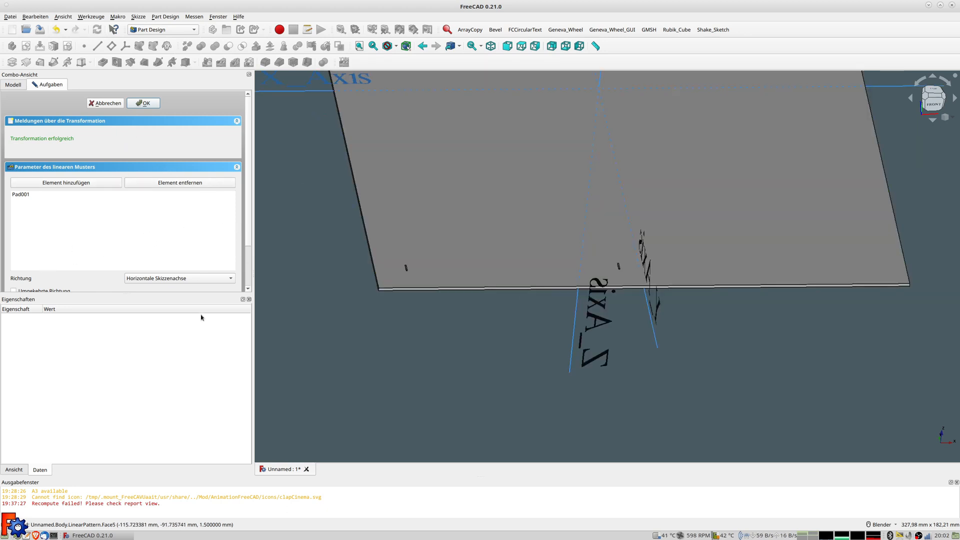
pyautogui.moveTo(128, 298); pyautogui.dragTo(133, 393)
pyautogui.click(163, 304)
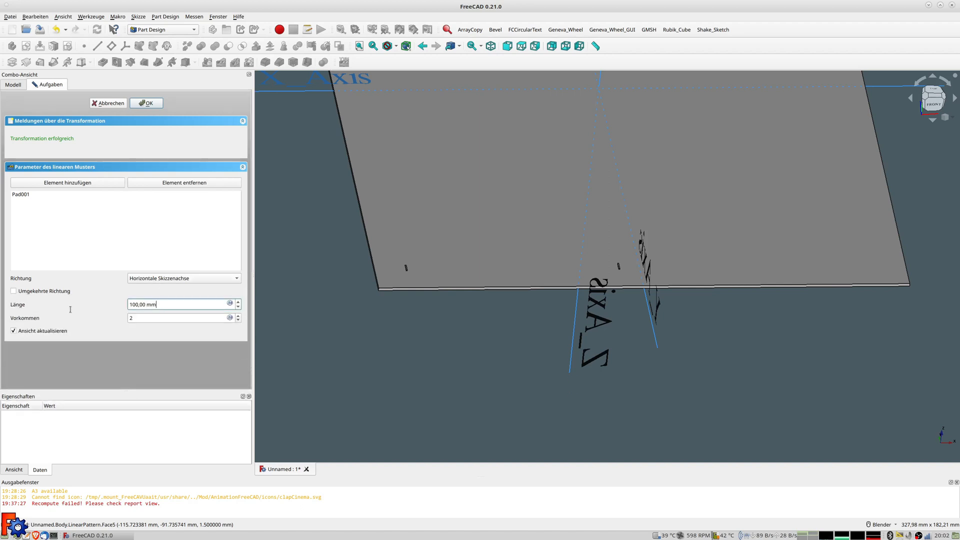
pyautogui.moveTo(155, 305); pyautogui.dragTo(96, 306)
pyautogui.write('285')
pyautogui.press('Tab')
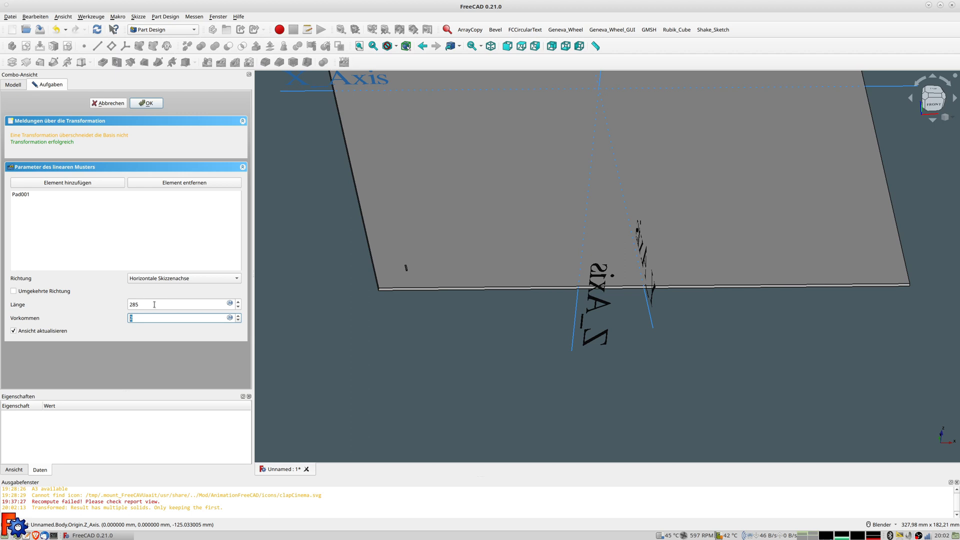
pyautogui.hotkey('shift', 'Tab')
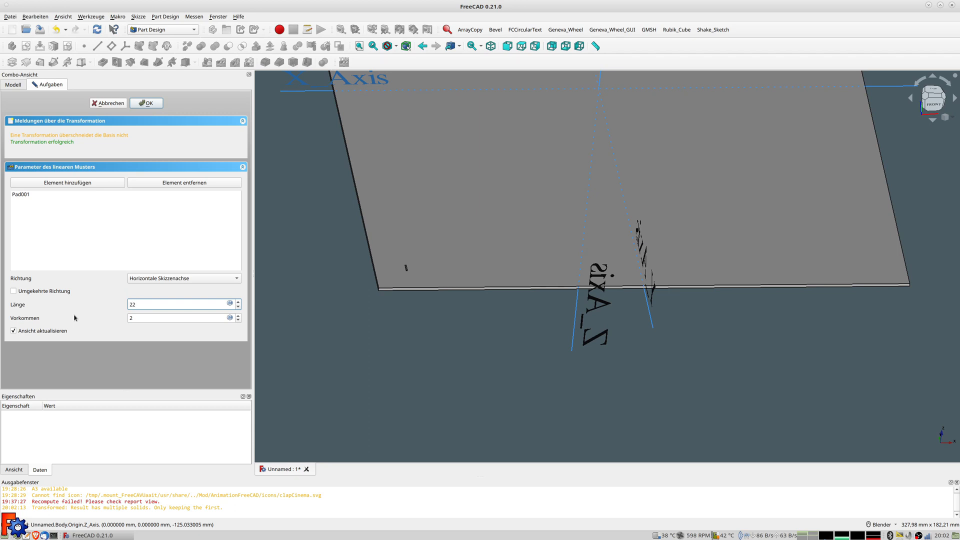
pyautogui.press('Tab')
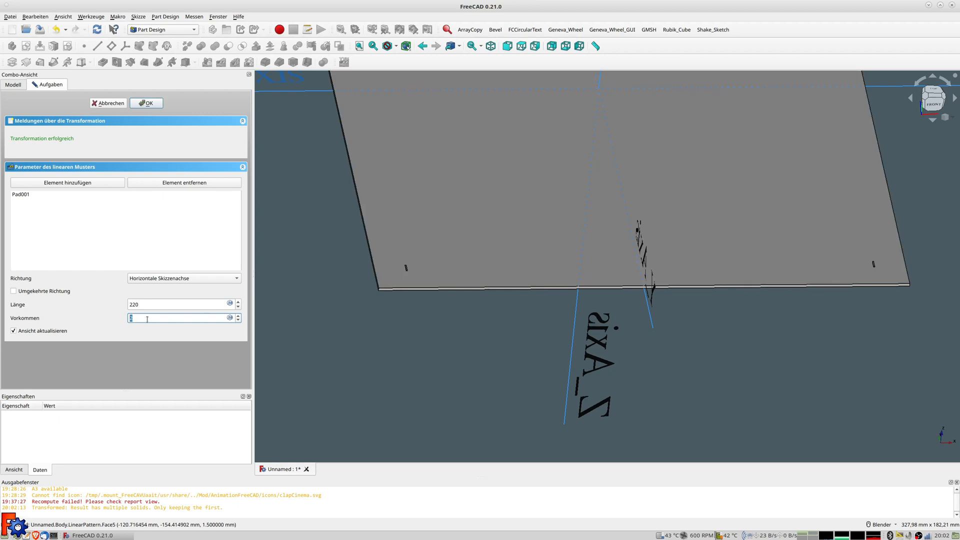
pyautogui.write('221')
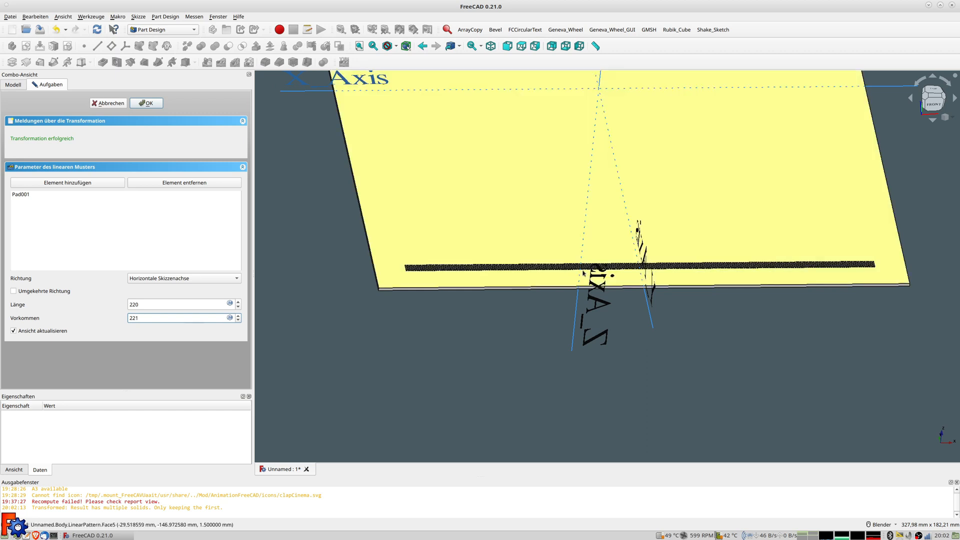
# Inspect the dense row of slot pads, confirm the linear pattern, and select the plate's top face
pyautogui.scroll(5, 583, 273)
pyautogui.scroll(-2, 582, 273)
pyautogui.scroll(-5, 582, 273)
pyautogui.moveTo(453, 272); pyautogui.dragTo(752, 247, button='middle')
pyautogui.scroll(2, 742, 256)
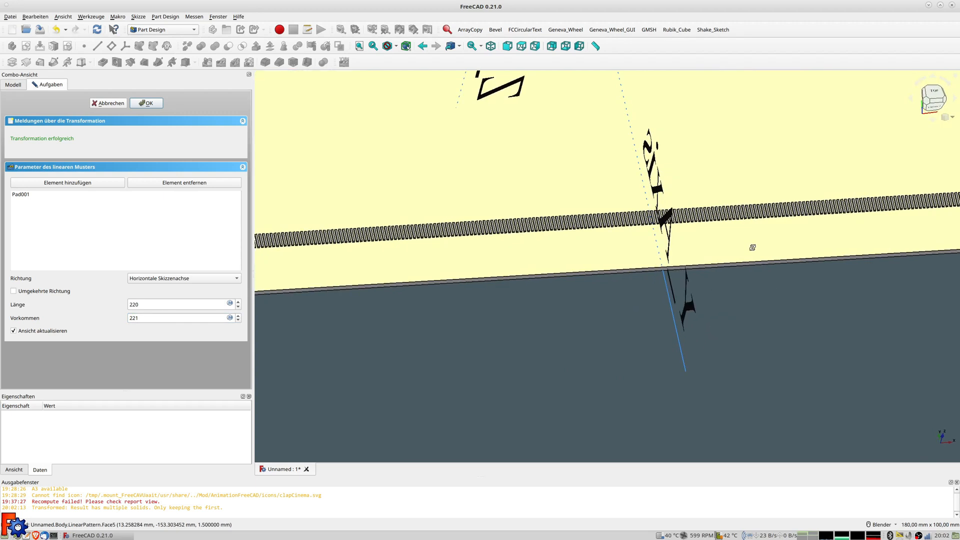
pyautogui.keyDown('shift'); pyautogui.moveTo(376, 247); pyautogui.dragTo(455, 237, button='middle'); pyautogui.keyUp('shift')
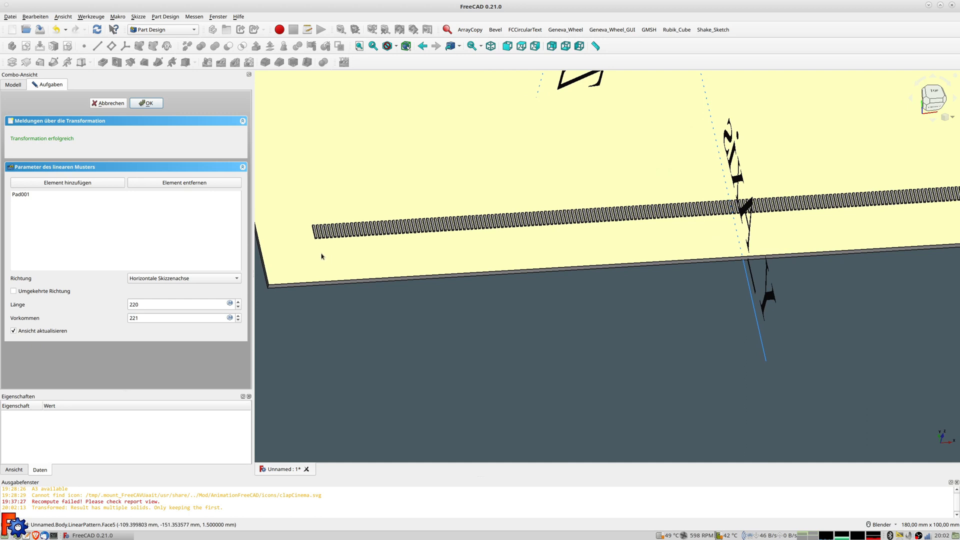
pyautogui.scroll(3, 321, 256)
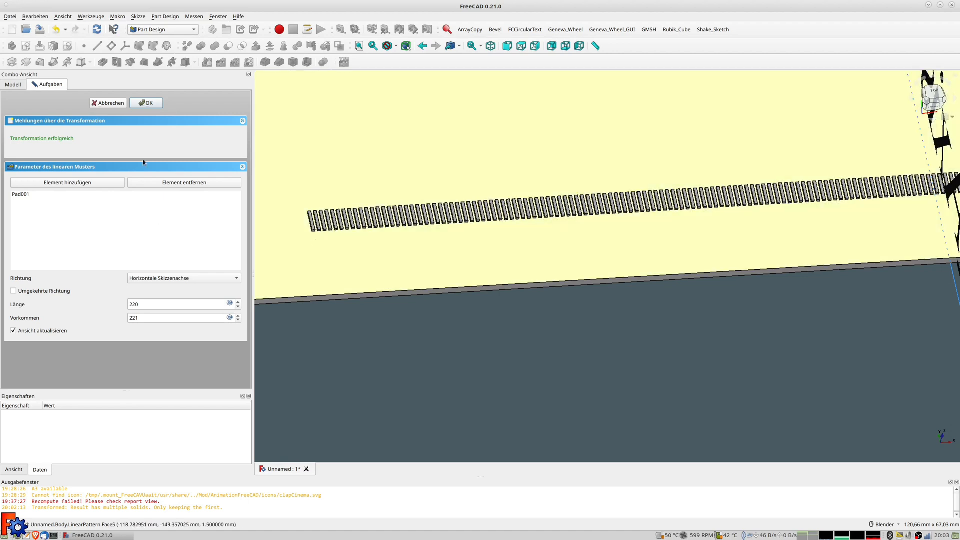
pyautogui.click(145, 103)
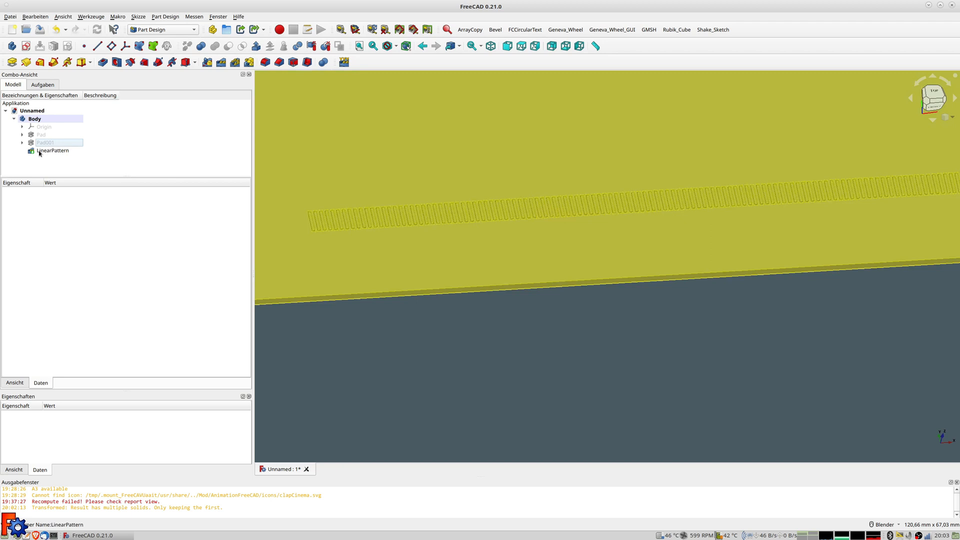
pyautogui.click(326, 253)
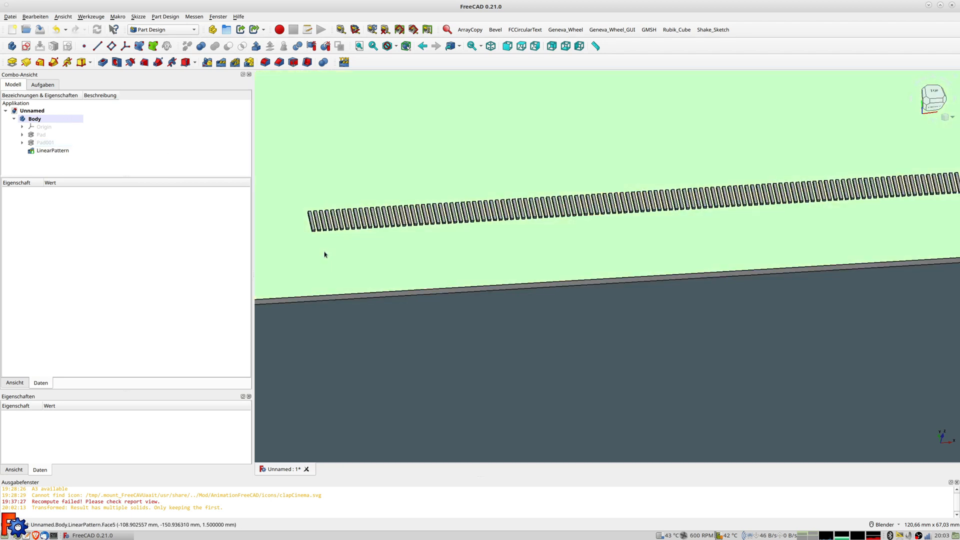
# Start a new sketch on the selected face and draw a small rectangle below the first slot
pyautogui.click(26, 45)
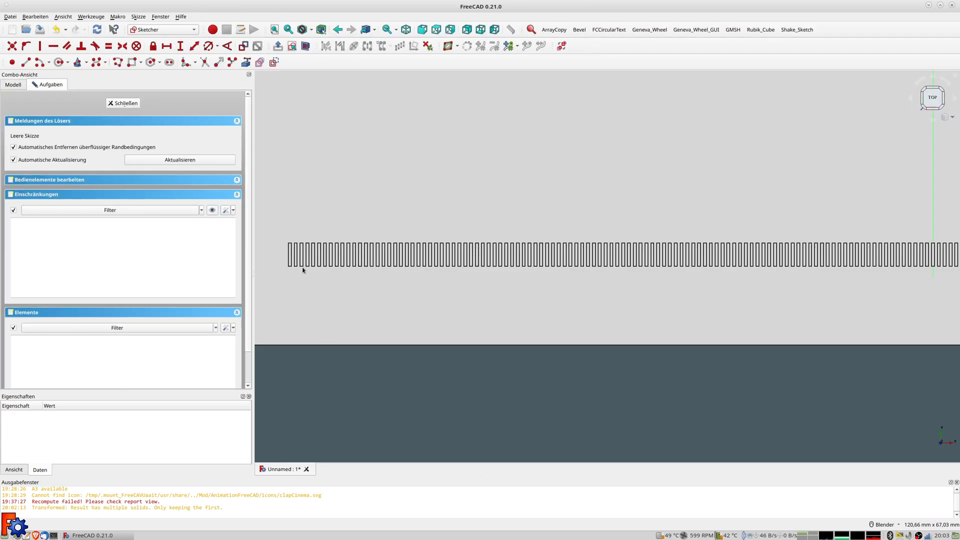
pyautogui.click(132, 62)
pyautogui.click(291, 277)
pyautogui.scroll(5, 289, 270)
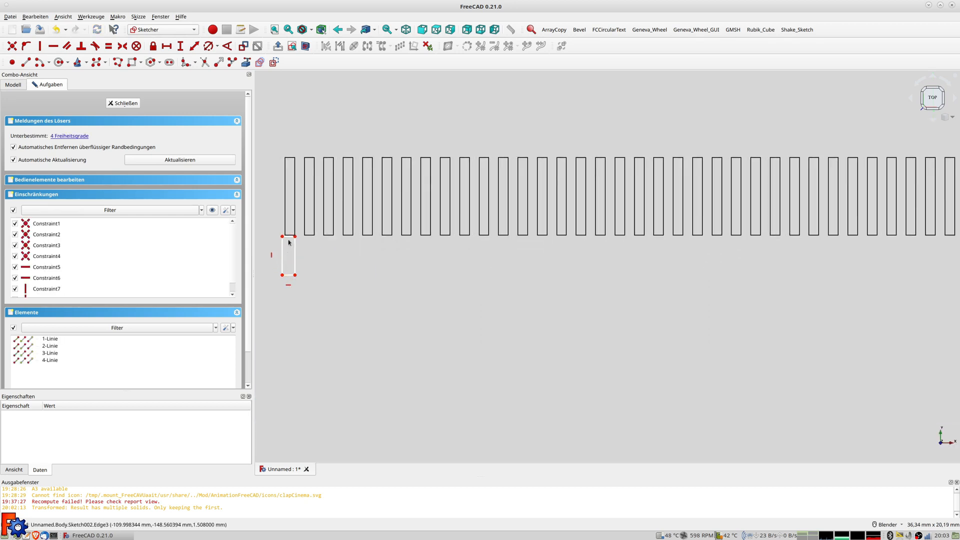
pyautogui.click(288, 237)
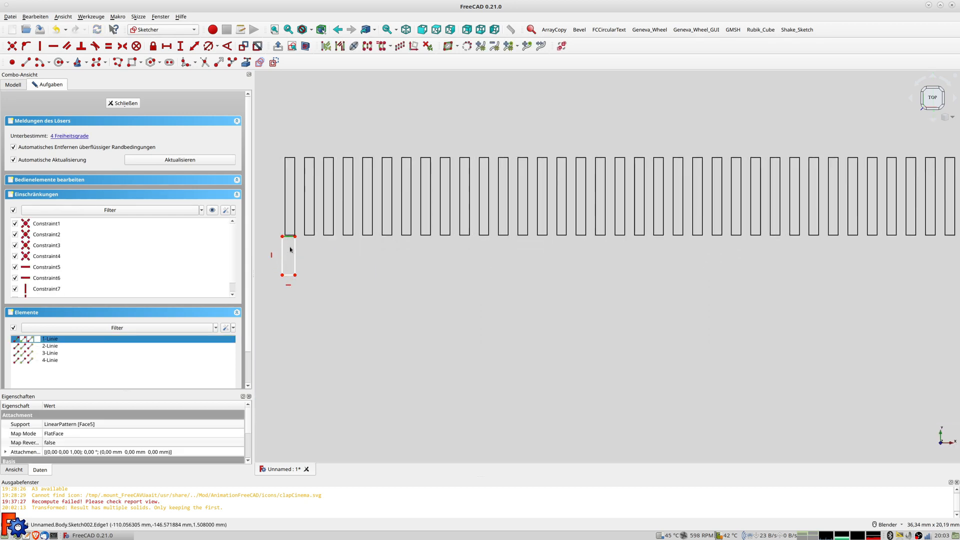
# Add a vertical construction line running from the rectangle's top edge downward
pyautogui.click(290, 92)
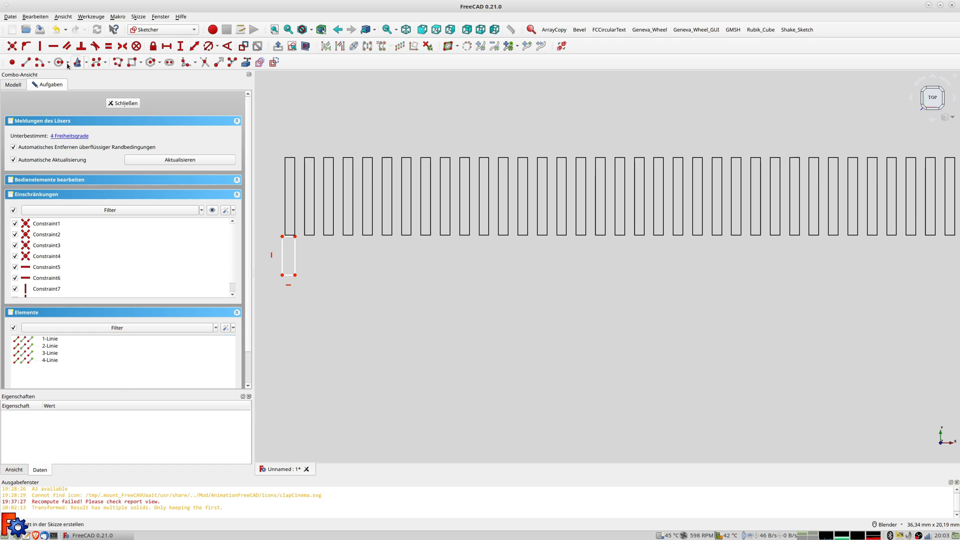
pyautogui.click(287, 218)
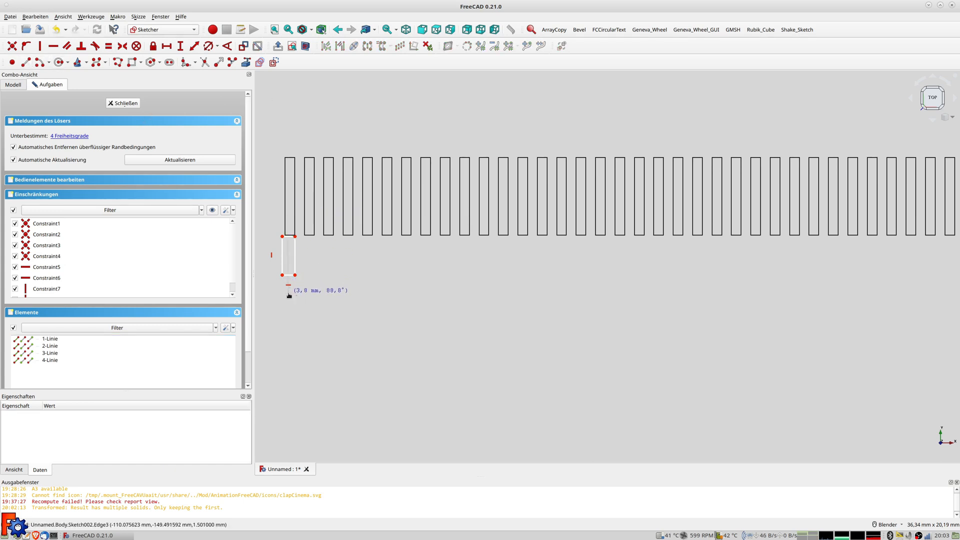
pyautogui.click(287, 294)
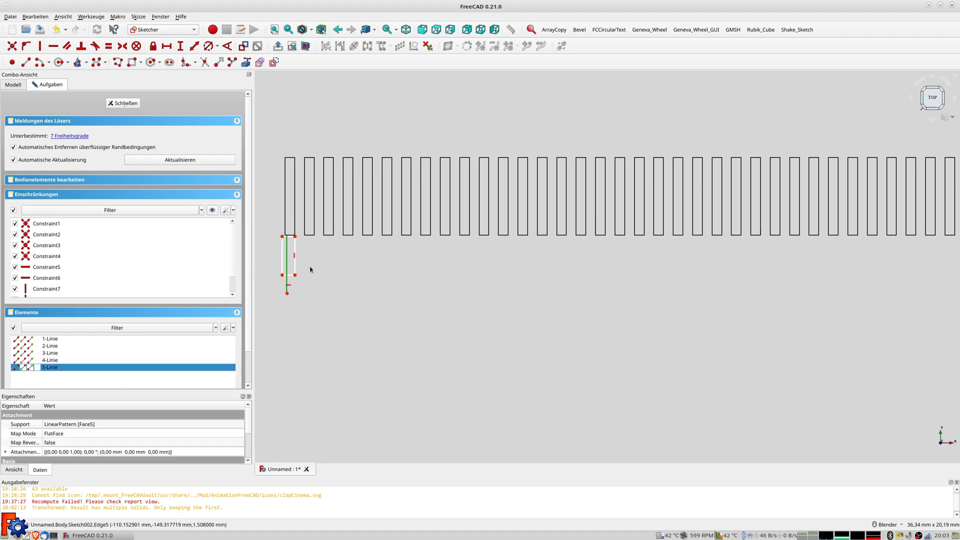
pyautogui.click(272, 63)
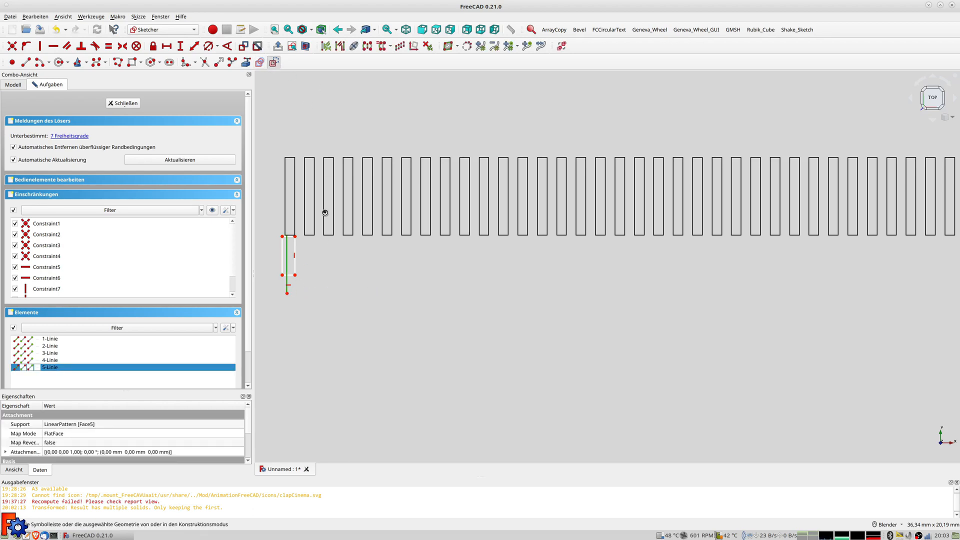
pyautogui.click(293, 239)
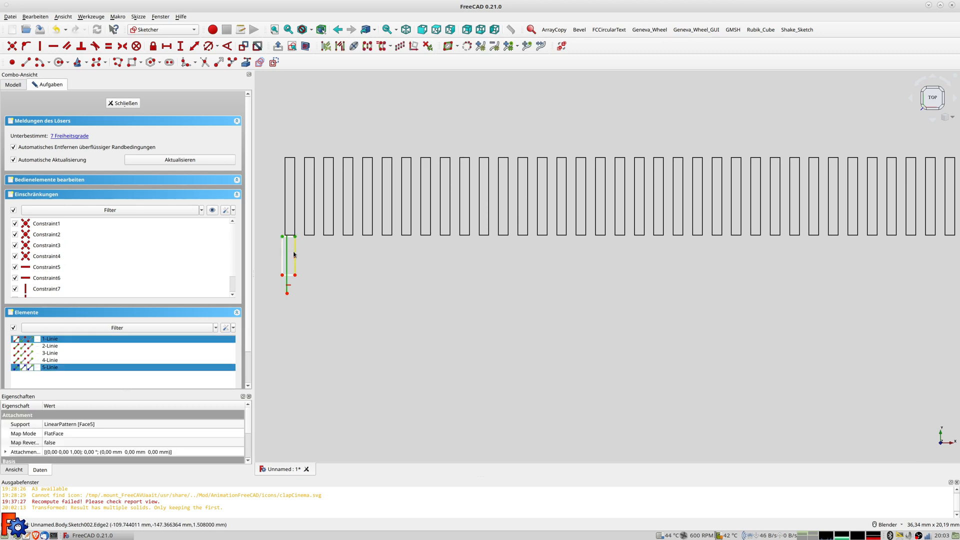
pyautogui.press('v')
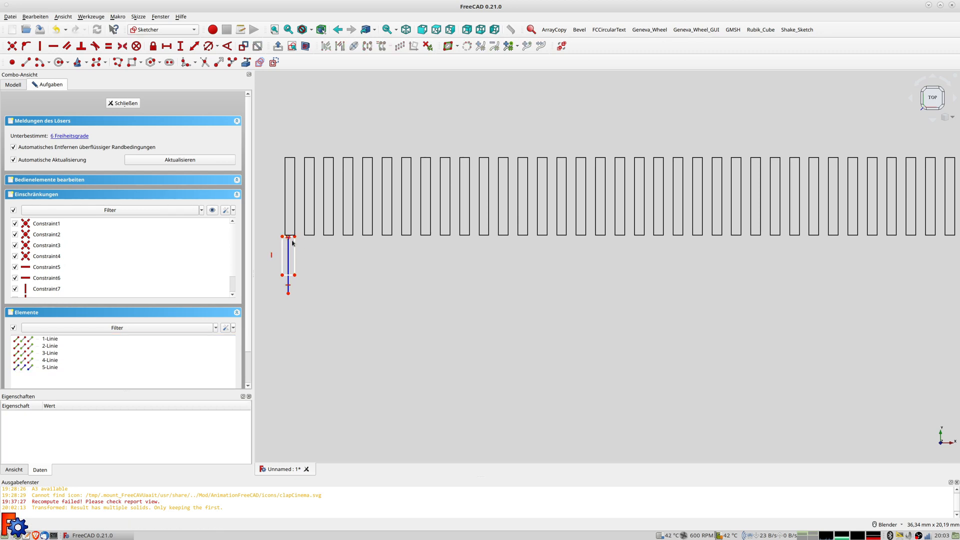
pyautogui.scroll(3, 292, 243)
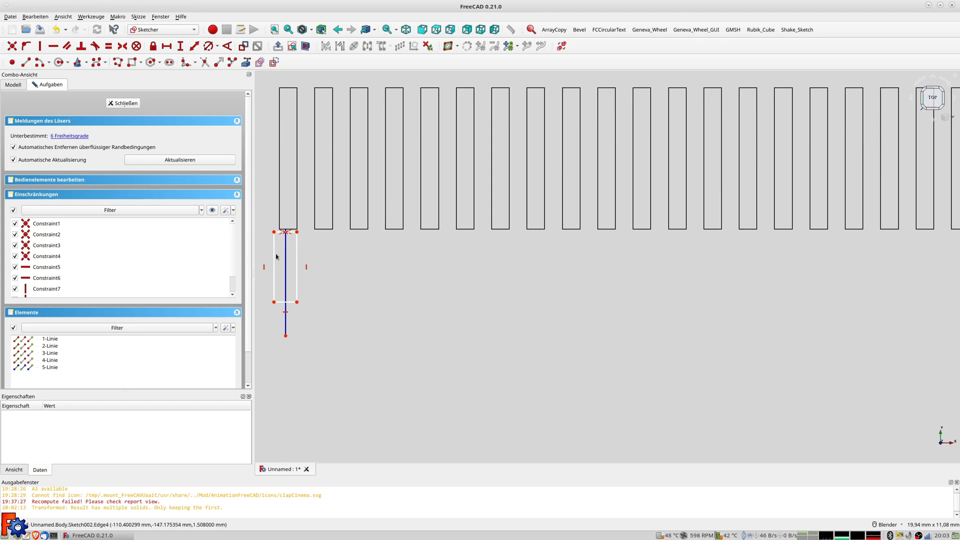
# Narrow the rectangle and constrain its bottom edge to 0,5 mm wide
pyautogui.moveTo(276, 257); pyautogui.dragTo(281, 254)
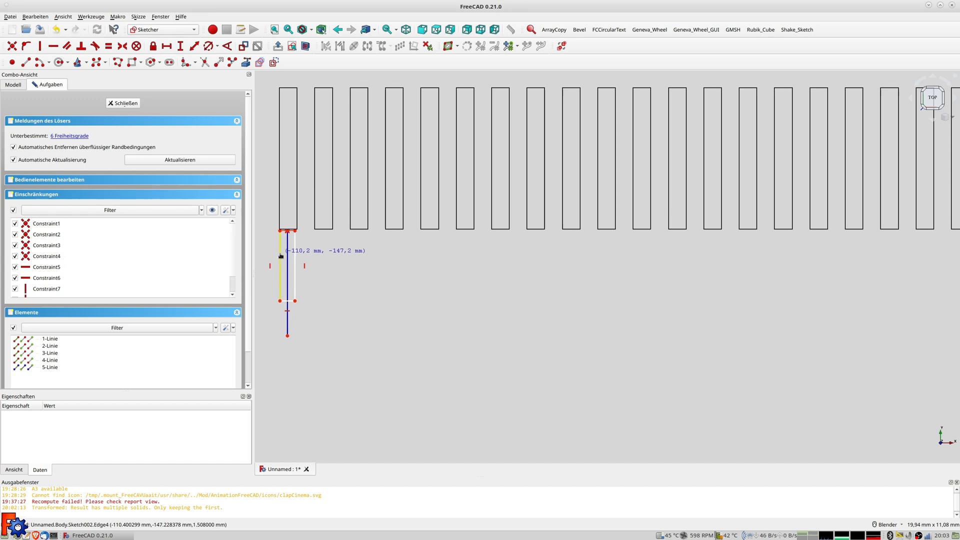
pyautogui.click(290, 301)
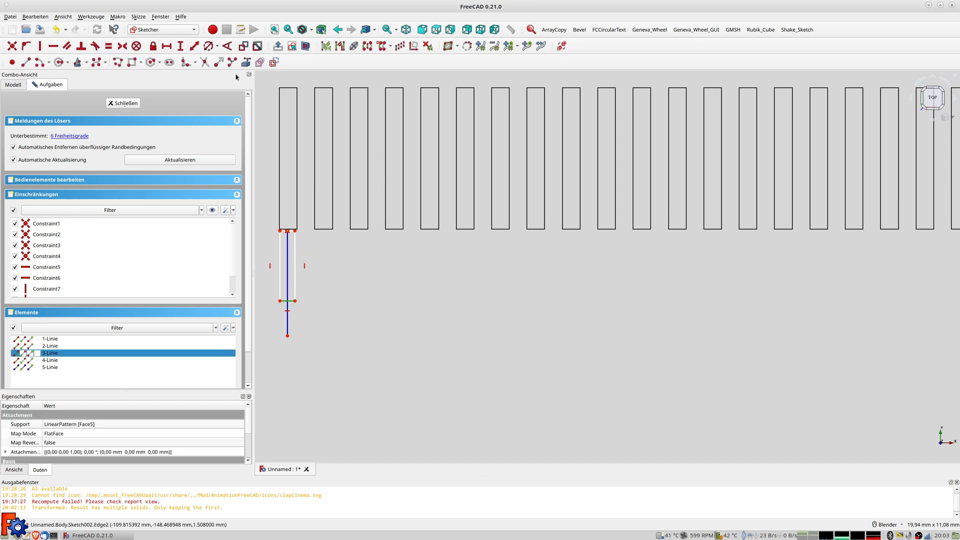
pyautogui.click(194, 46)
pyautogui.write('0,5')
pyautogui.press('Return')
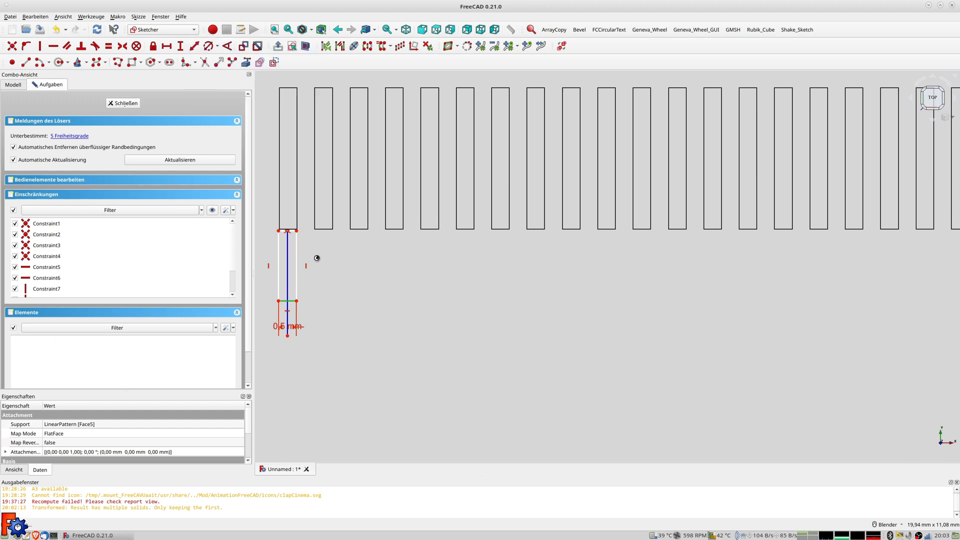
pyautogui.scroll(-2, 300, 242)
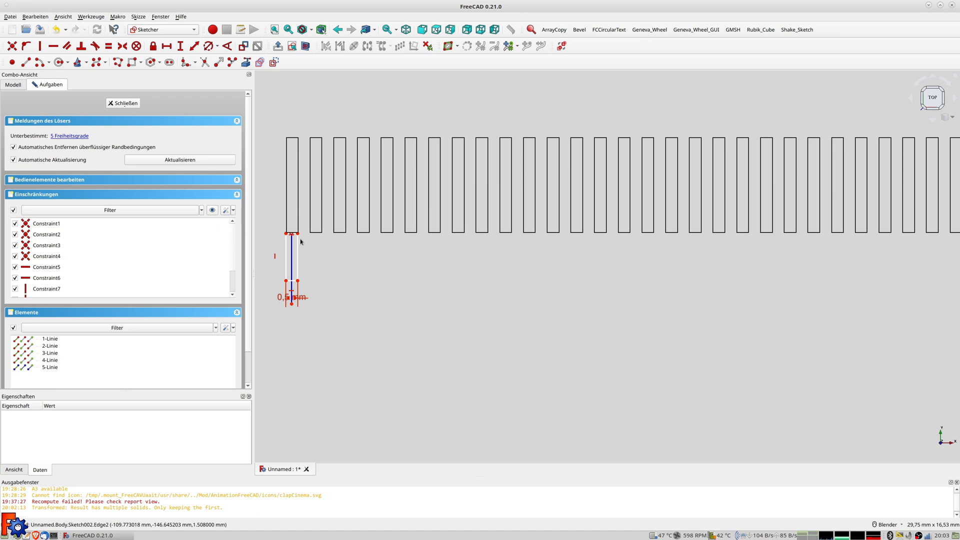
pyautogui.scroll(-1, 468, 225)
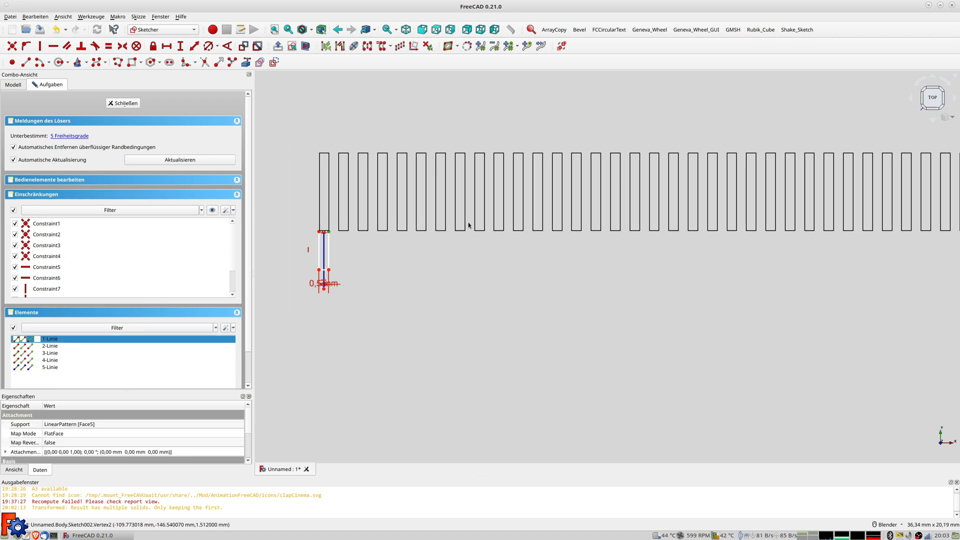
pyautogui.scroll(-5, 468, 225)
pyautogui.moveTo(480, 227)
pyautogui.keyDown('shift'); pyautogui.mouseDown(button='middle')
pyautogui.moveTo(478, 262)
pyautogui.moveTo(375, 382)
pyautogui.mouseUp(button='middle'); pyautogui.keyUp('shift')
pyautogui.scroll(-5, 530, 183)
pyautogui.keyDown('shift'); pyautogui.moveTo(539, 165); pyautogui.dragTo(541, 330, button='middle'); pyautogui.keyUp('shift')
# Place the slot -146,5 mm from the horizontal axis using the expression -285/2-4
pyautogui.click(517, 113)
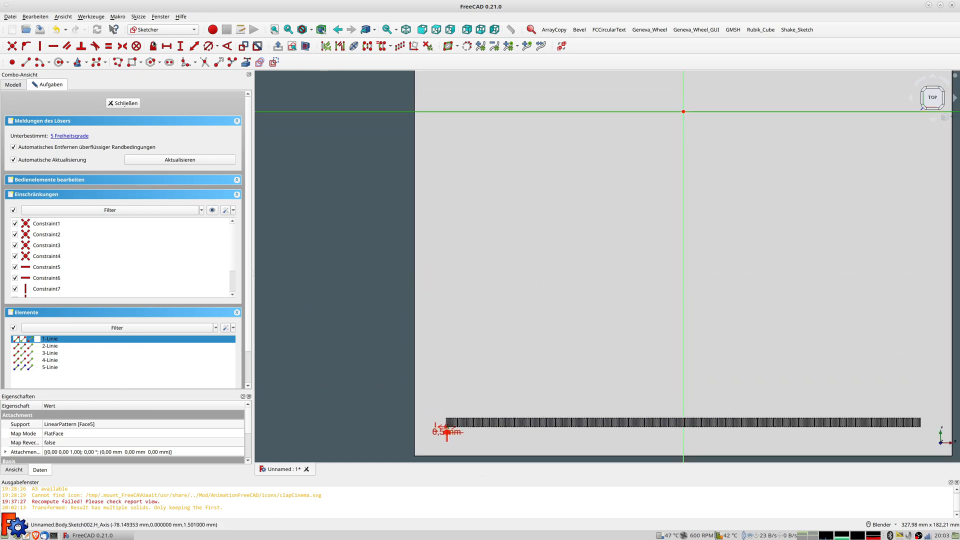
pyautogui.click(195, 47)
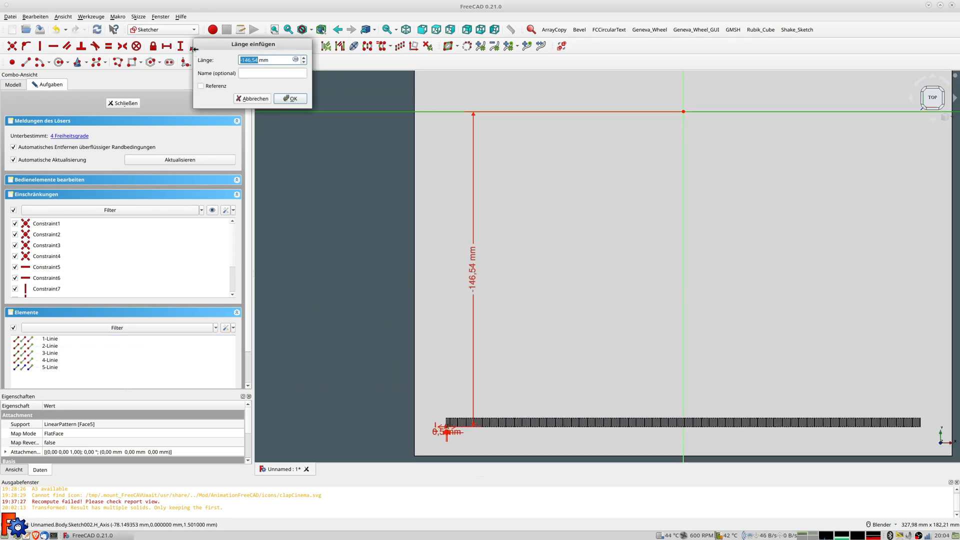
pyautogui.click(296, 60)
pyautogui.write('-285')
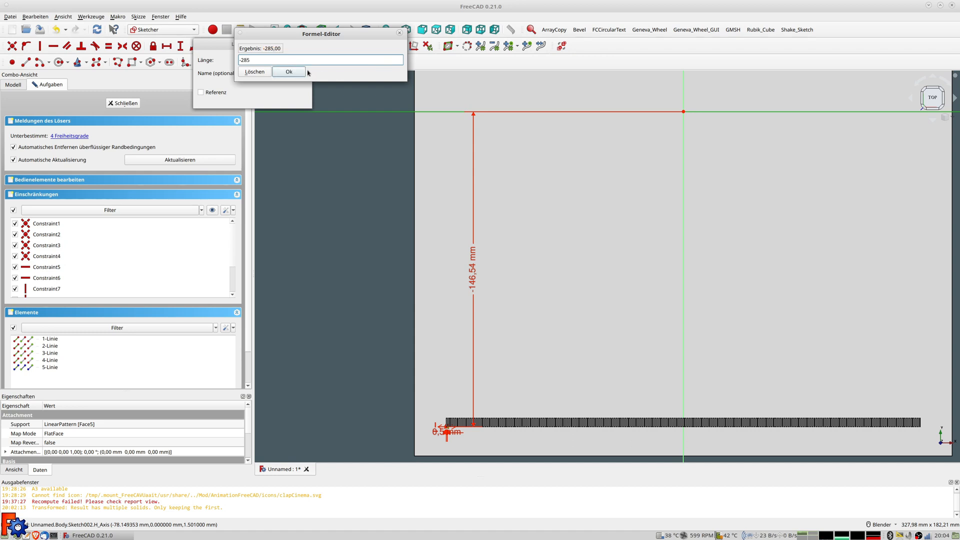
pyautogui.write('/2-')
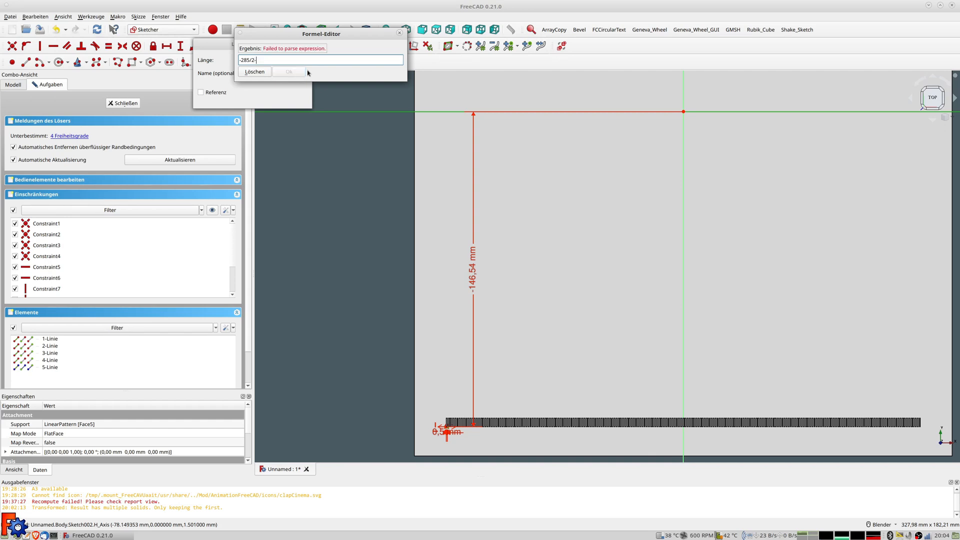
pyautogui.write('4')
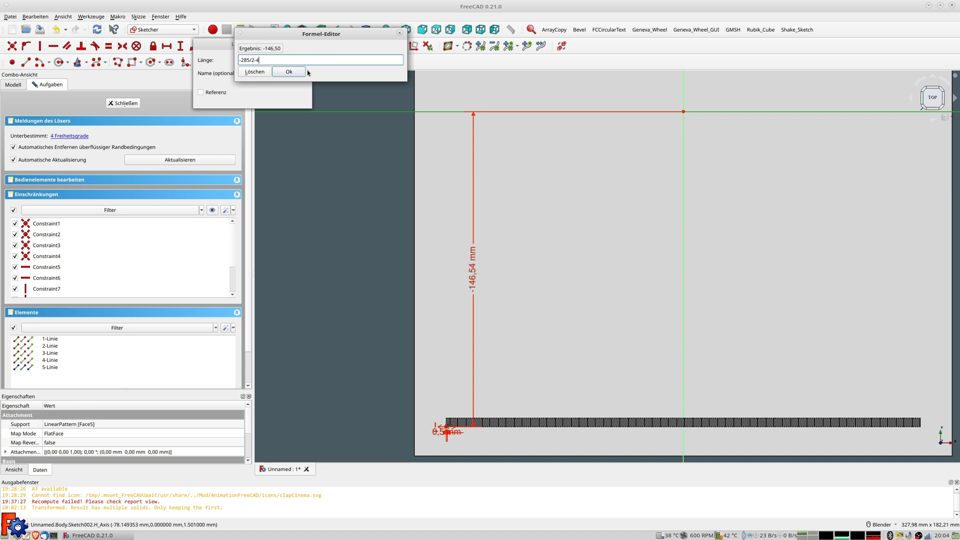
pyautogui.press('Return')
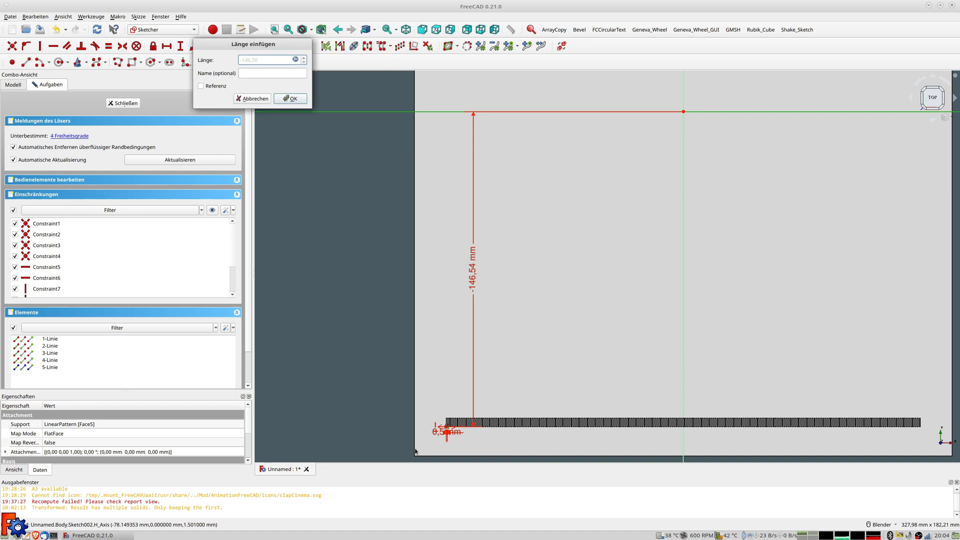
pyautogui.click(294, 99)
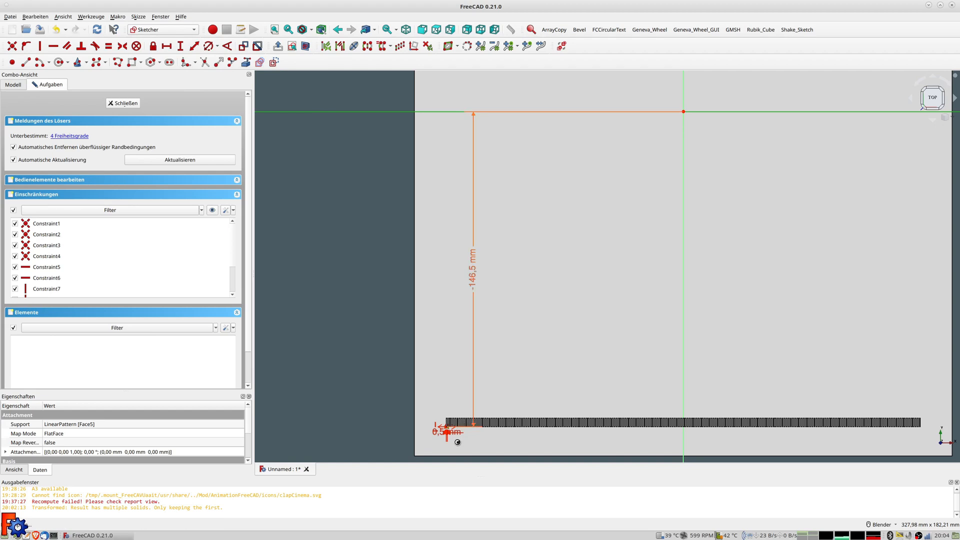
# Lengthen the rectangle and fix its distance to the vertical axis at -110 mm
pyautogui.scroll(10, 457, 442)
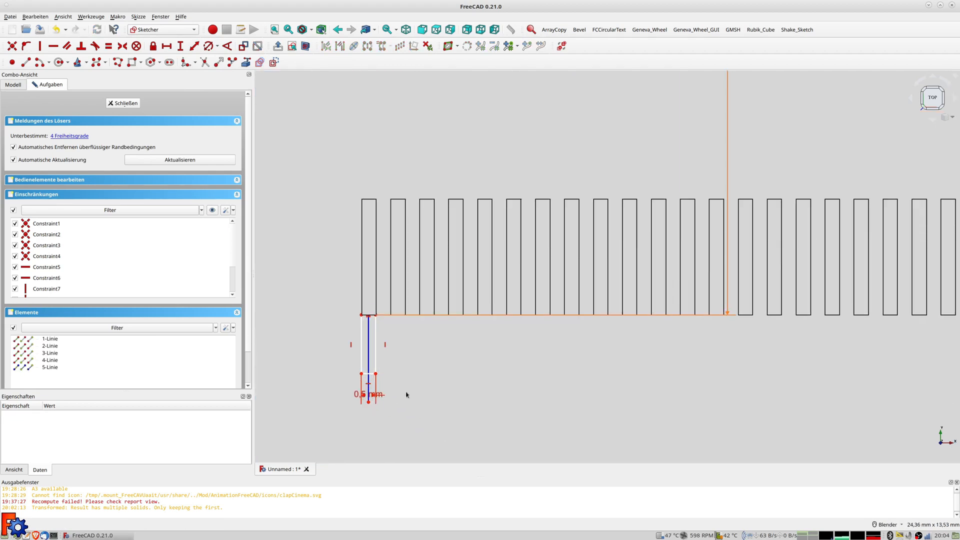
pyautogui.scroll(1, 405, 393)
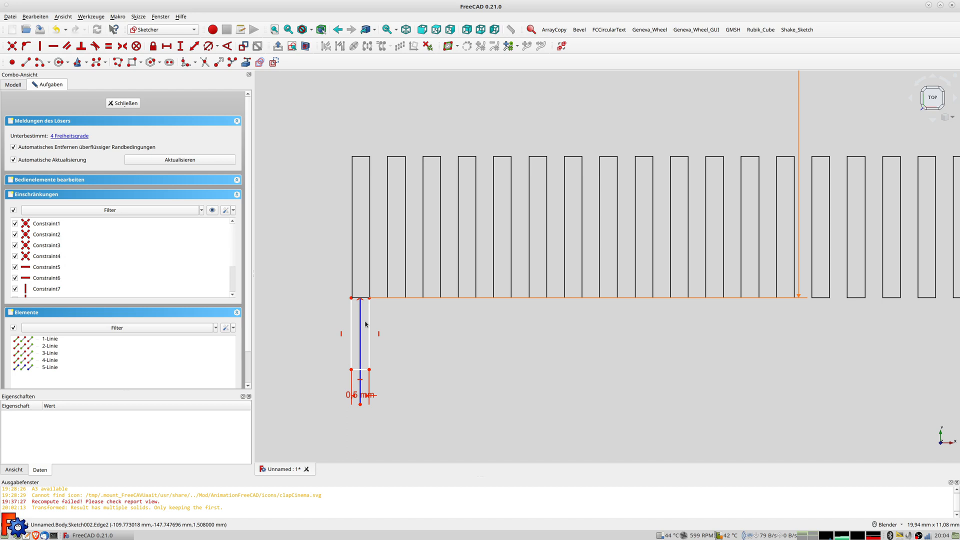
pyautogui.moveTo(369, 318); pyautogui.dragTo(368, 327)
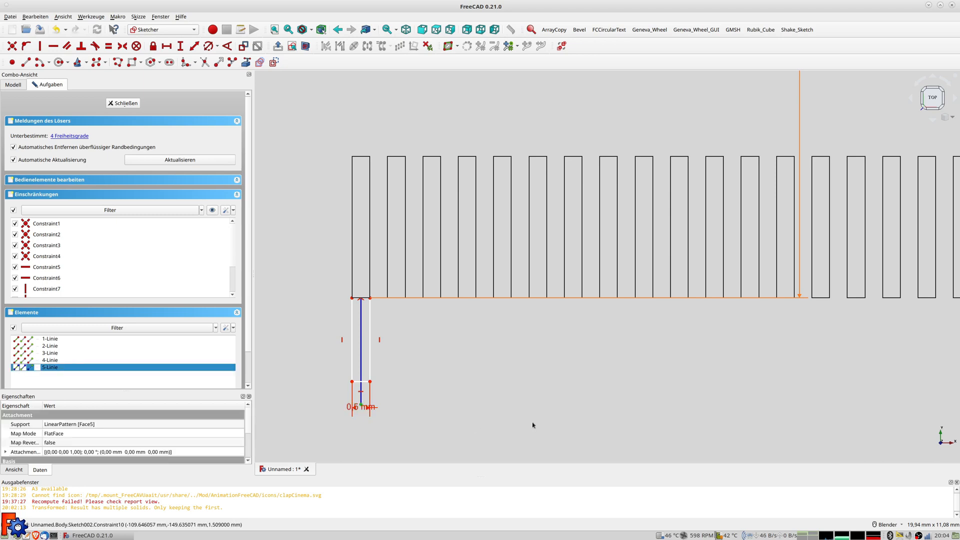
pyautogui.scroll(-10, 532, 425)
pyautogui.keyDown('shift'); pyautogui.moveTo(761, 396); pyautogui.dragTo(653, 395, button='middle'); pyautogui.keyUp('shift')
pyautogui.click(823, 408)
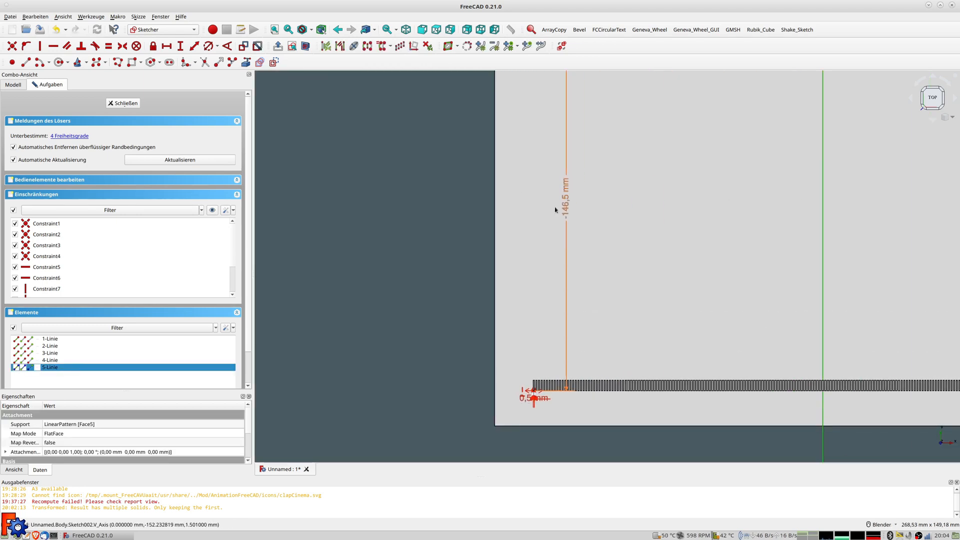
pyautogui.click(195, 46)
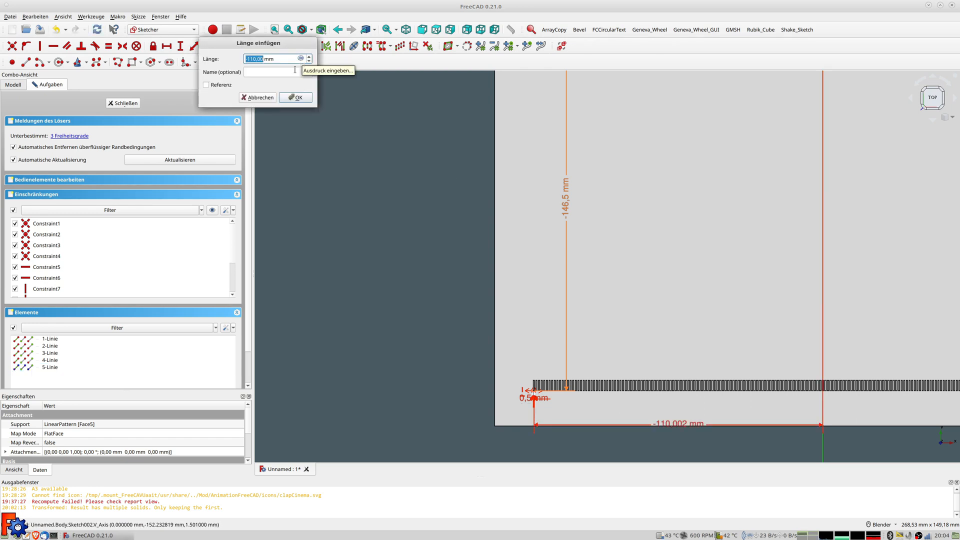
pyautogui.click(293, 98)
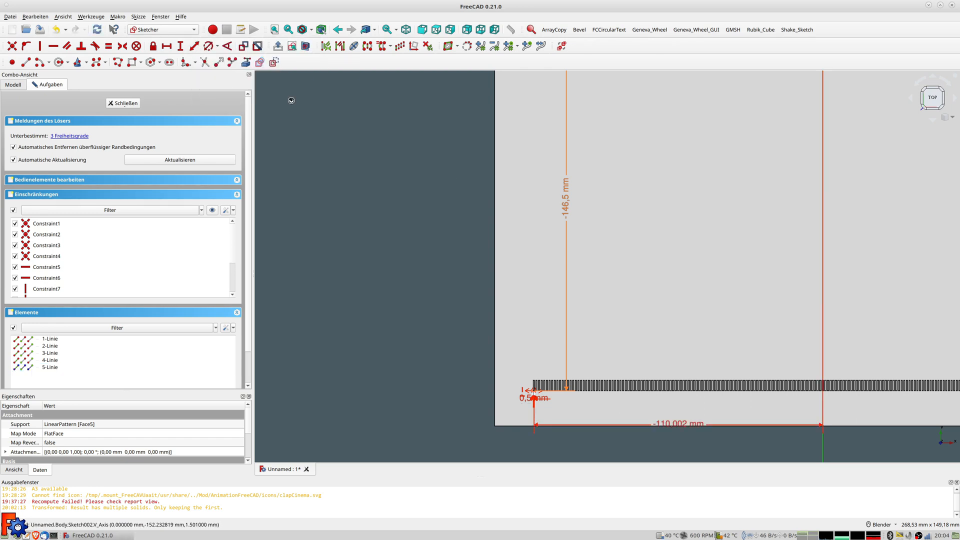
# Constrain the short vertical edge to 1,6 mm and close the sketch
pyautogui.click(671, 413)
pyautogui.scroll(3, 571, 411)
pyautogui.scroll(4, 570, 405)
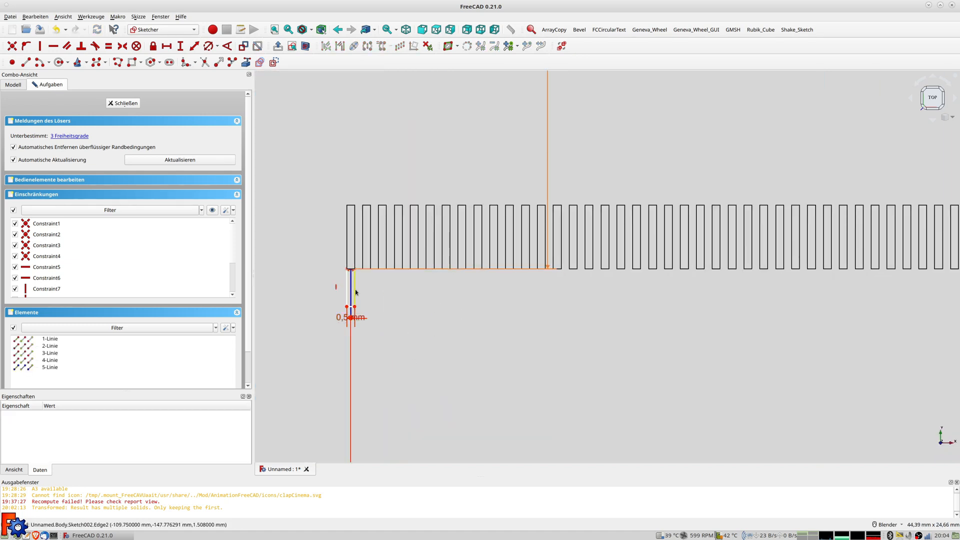
pyautogui.moveTo(355, 307); pyautogui.dragTo(355, 294)
pyautogui.click(351, 284)
pyautogui.click(194, 46)
pyautogui.write('1,6')
pyautogui.press('Return')
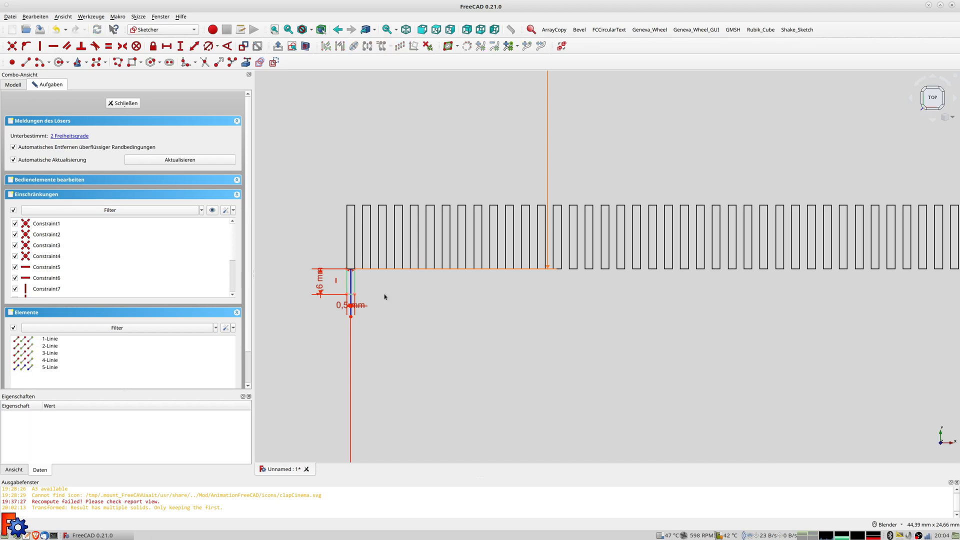
pyautogui.click(126, 103)
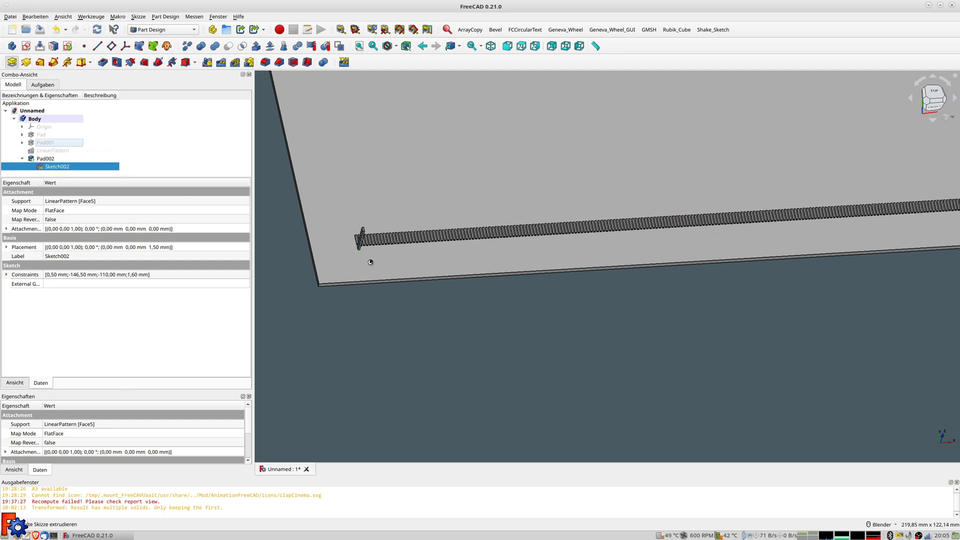
# Change Pad002's length from 10 mm to 0,4 mm and check its properties
pyautogui.doubleClick(45, 159)
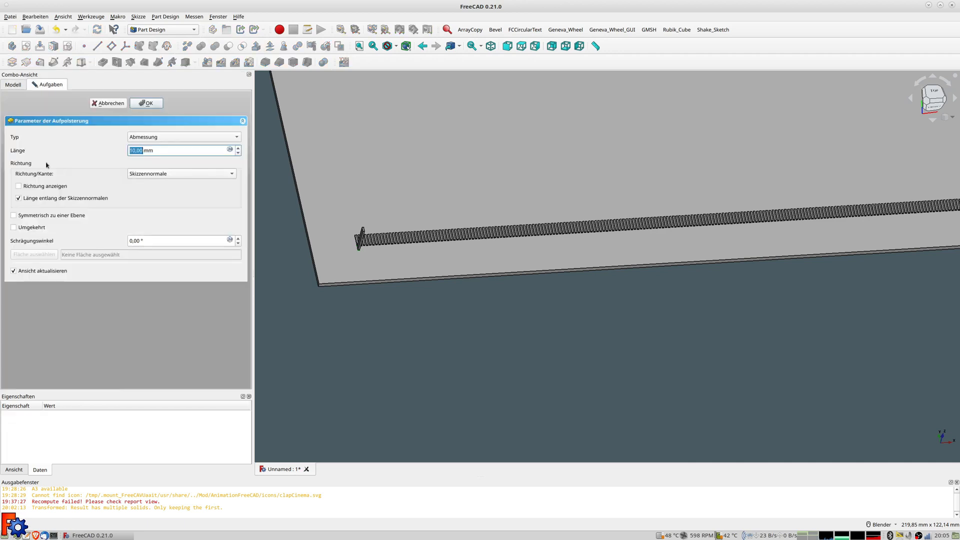
pyautogui.write('0,')
pyautogui.press('Return')
pyautogui.scroll(5, 413, 263)
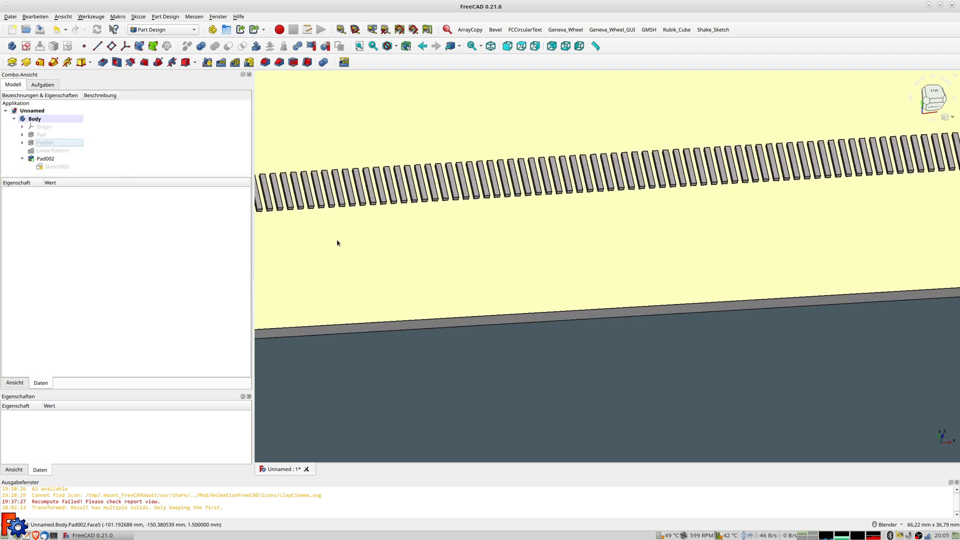
pyautogui.scroll(-2, 390, 233)
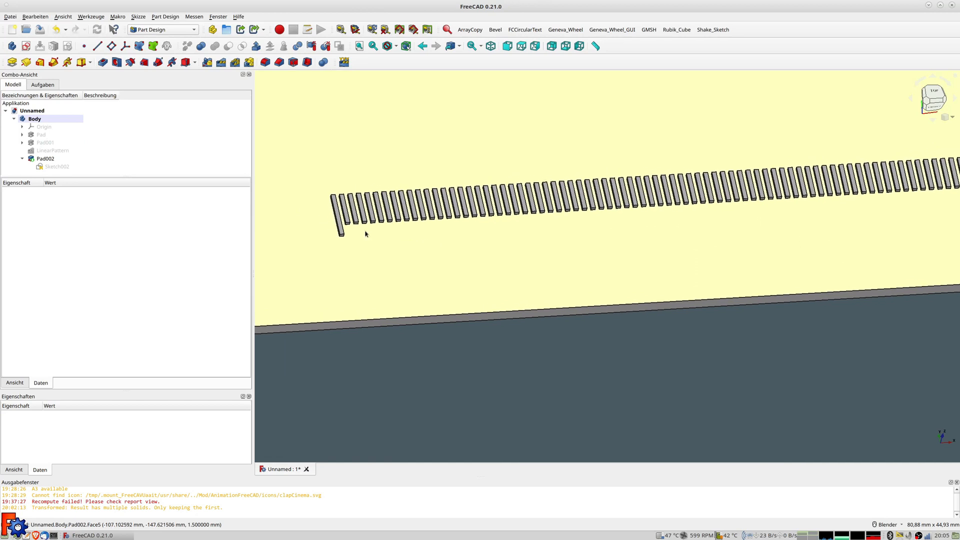
pyautogui.scroll(-3, 366, 230)
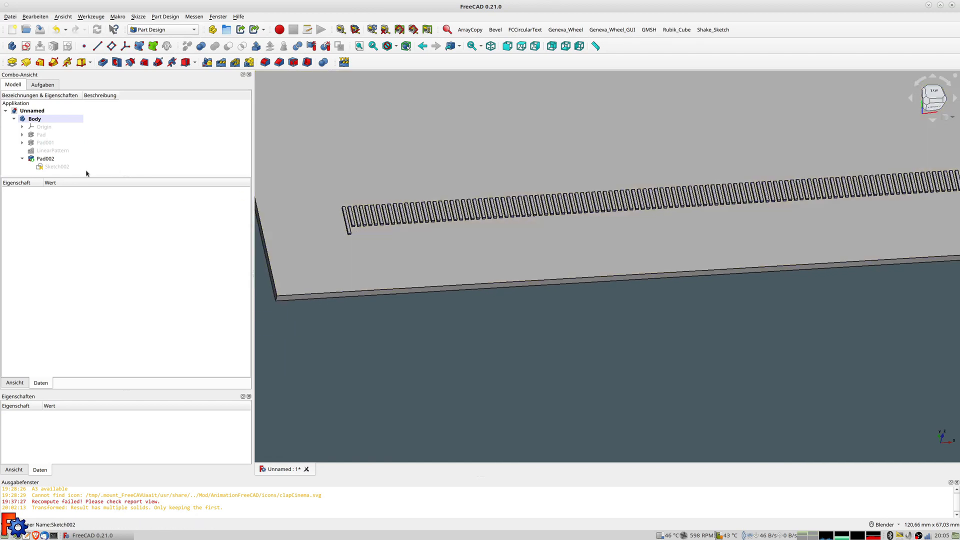
pyautogui.click(45, 160)
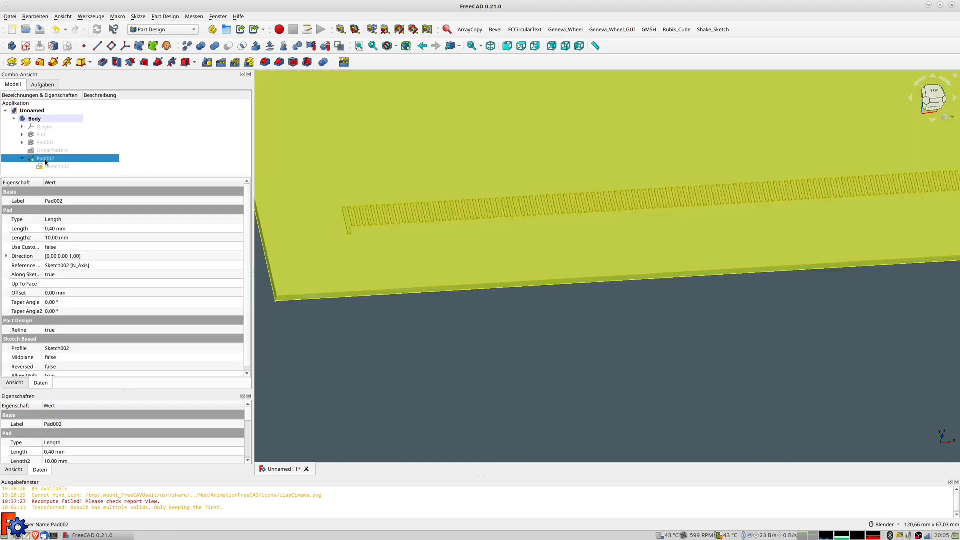
pyautogui.scroll(-3, 405, 150)
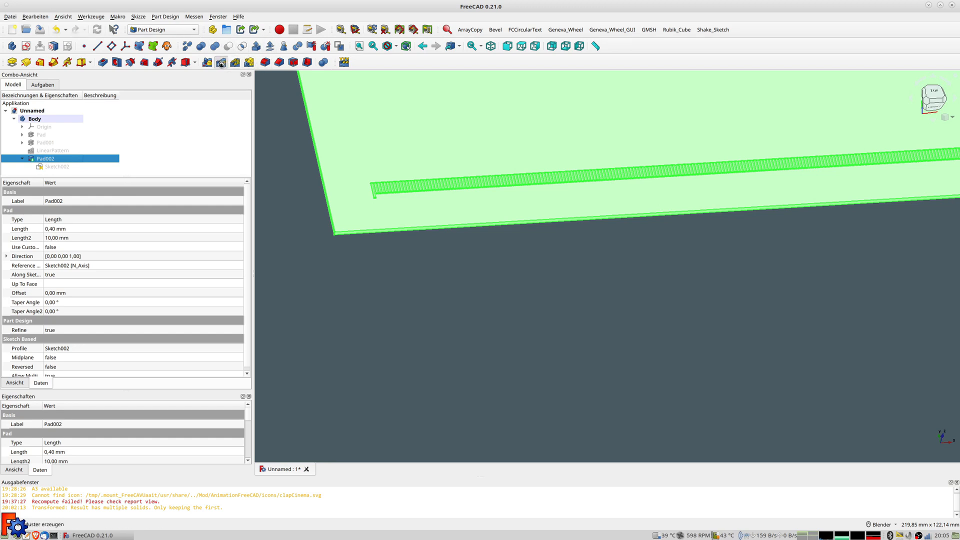
# Pattern Pad002 linearly over 220 mm with 23 occurrences, check the row, and confirm
pyautogui.click(221, 62)
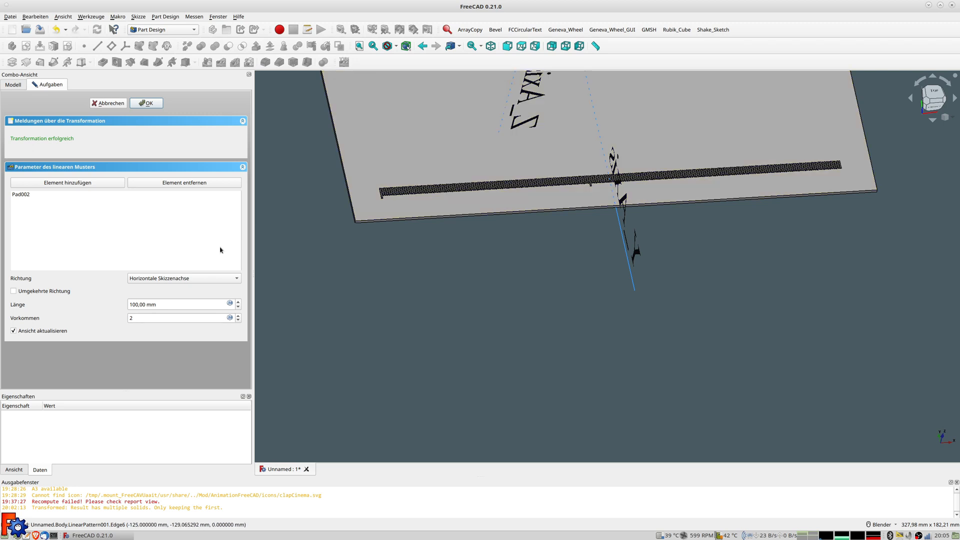
pyautogui.tripleClick(157, 307)
pyautogui.write('220')
pyautogui.press('Tab')
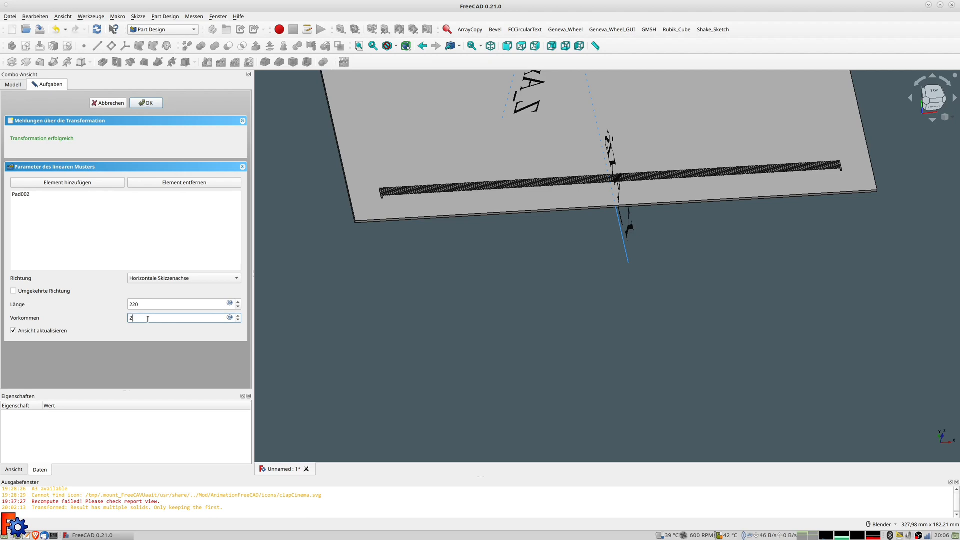
pyautogui.write('3')
pyautogui.scroll(3, 385, 204)
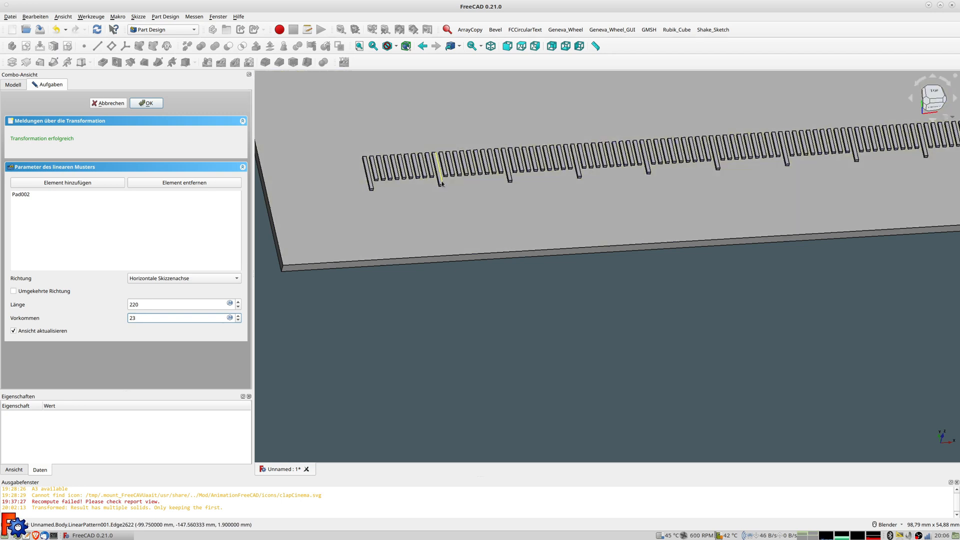
pyautogui.scroll(-9, 494, 198)
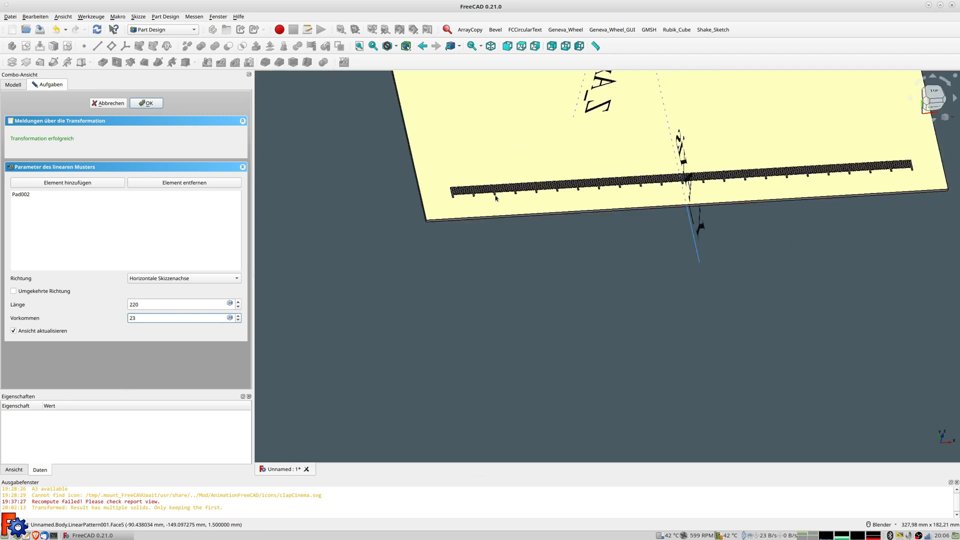
pyautogui.moveTo(626, 194); pyautogui.dragTo(606, 182, button='middle')
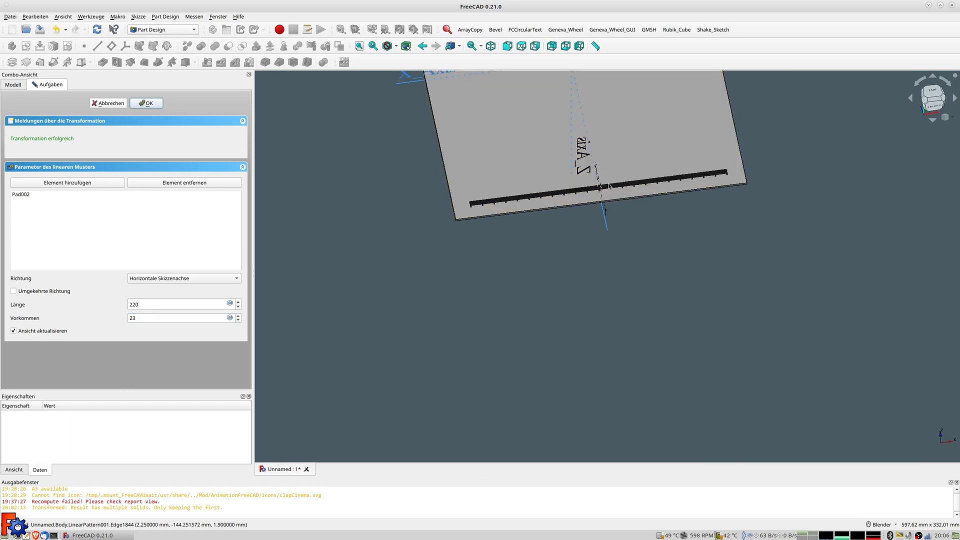
pyautogui.scroll(-1, 850, 171)
pyautogui.keyDown('shift'); pyautogui.moveTo(853, 175); pyautogui.dragTo(844, 340, button='middle'); pyautogui.keyUp('shift')
pyautogui.moveTo(809, 312)
pyautogui.mouseDown(button='middle')
pyautogui.moveTo(829, 306)
pyautogui.moveTo(814, 302)
pyautogui.mouseUp(button='middle')
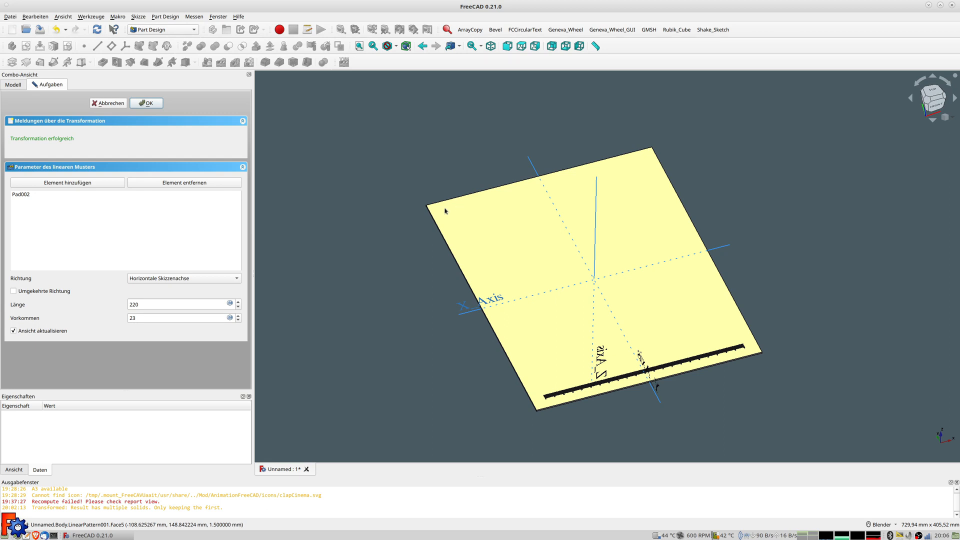
pyautogui.click(146, 104)
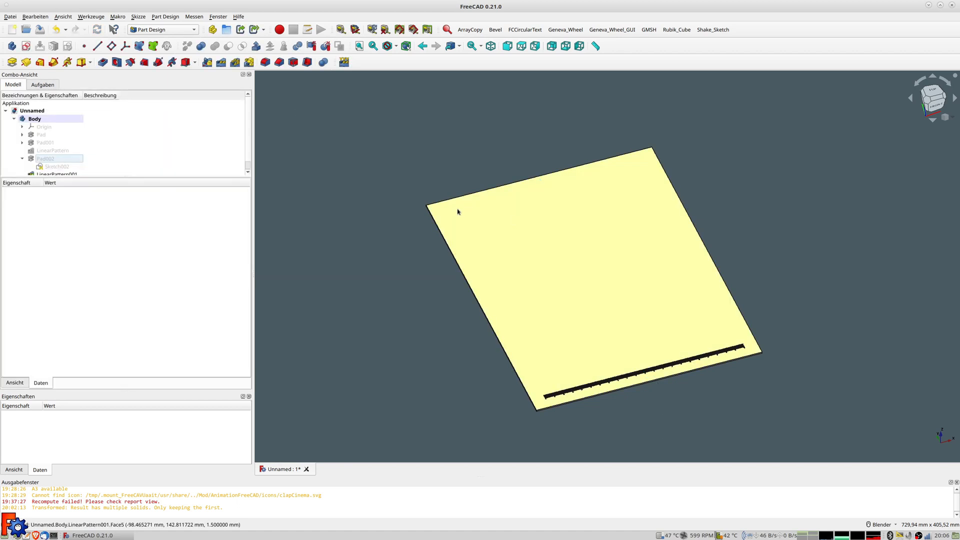
# Start a sketch on the plate's top face and draw a small rectangle near the upper-left corner
pyautogui.click(470, 210)
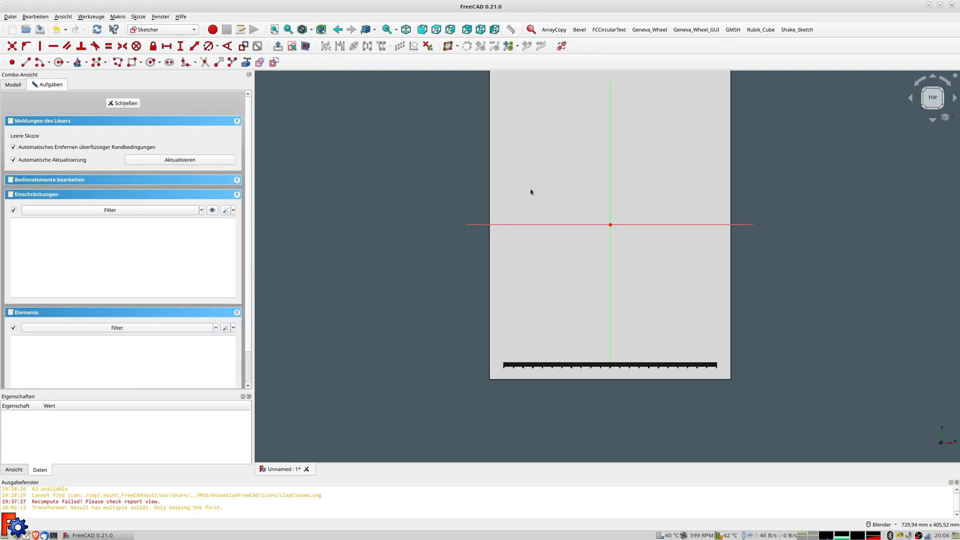
pyautogui.scroll(5, 527, 228)
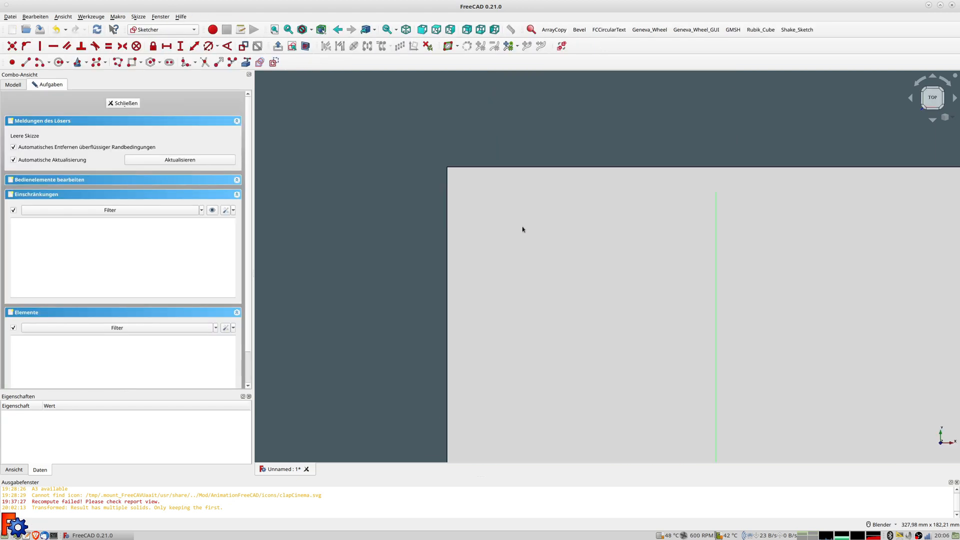
pyautogui.click(131, 62)
pyautogui.click(462, 174)
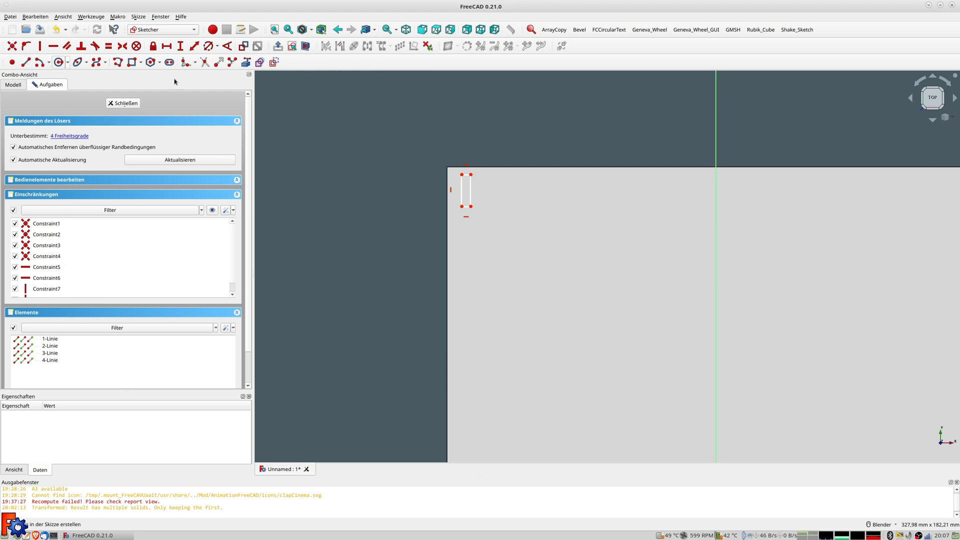
# Draw a vertical line through the rectangle and select both bottom corners with it
pyautogui.click(467, 167)
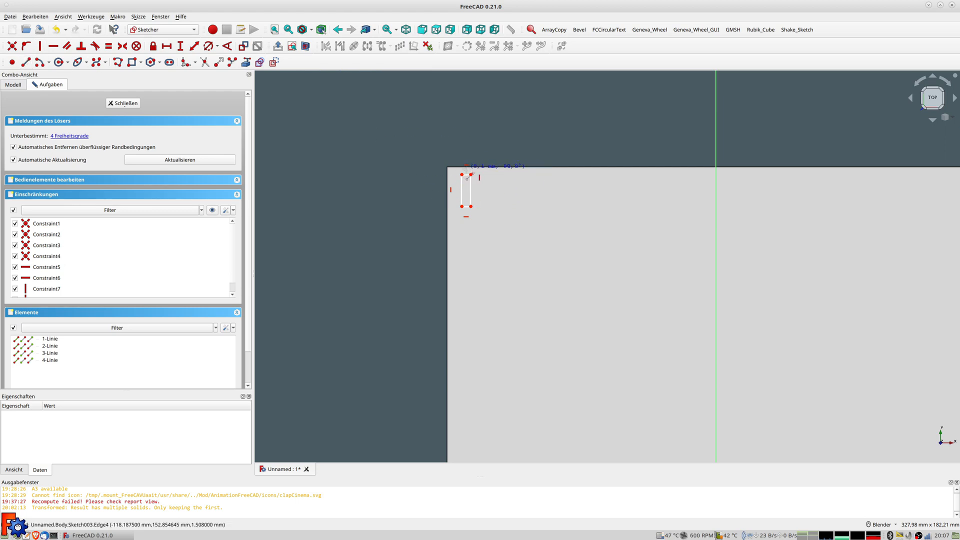
pyautogui.click(466, 217)
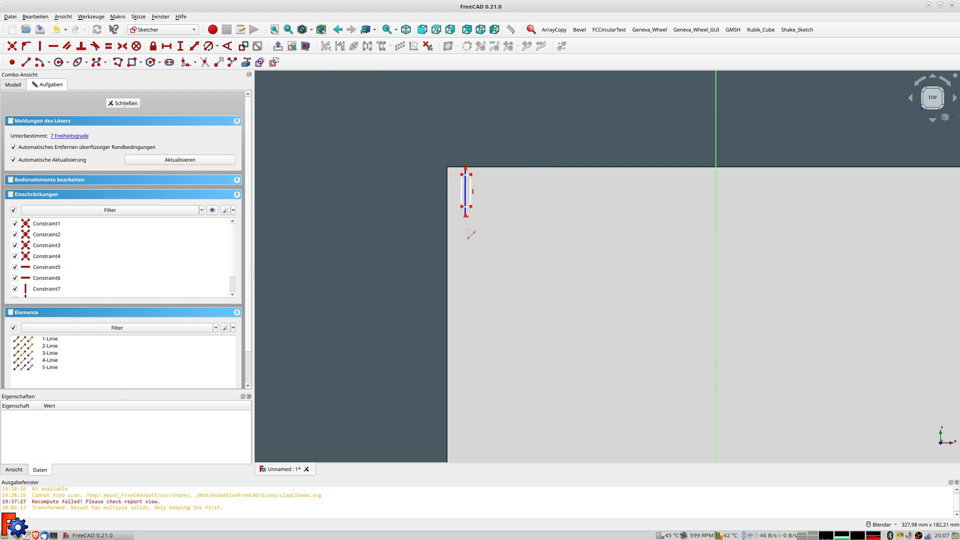
pyautogui.click(462, 206)
pyautogui.click(470, 207)
pyautogui.click(466, 213)
# Make the bottom corners symmetric about the vertical line and set the bottom edge to 0,5 mm
pyautogui.press('s')
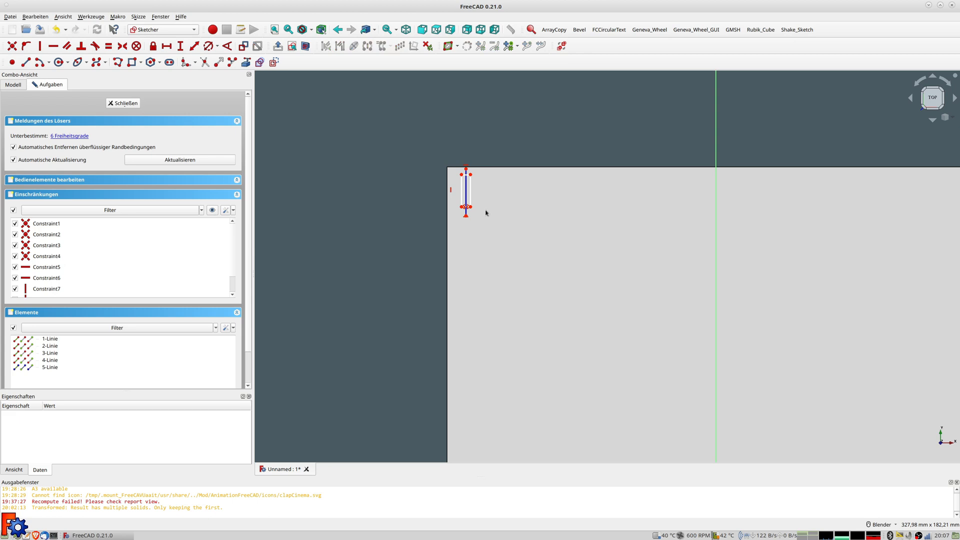
pyautogui.scroll(3, 486, 212)
pyautogui.click(458, 204)
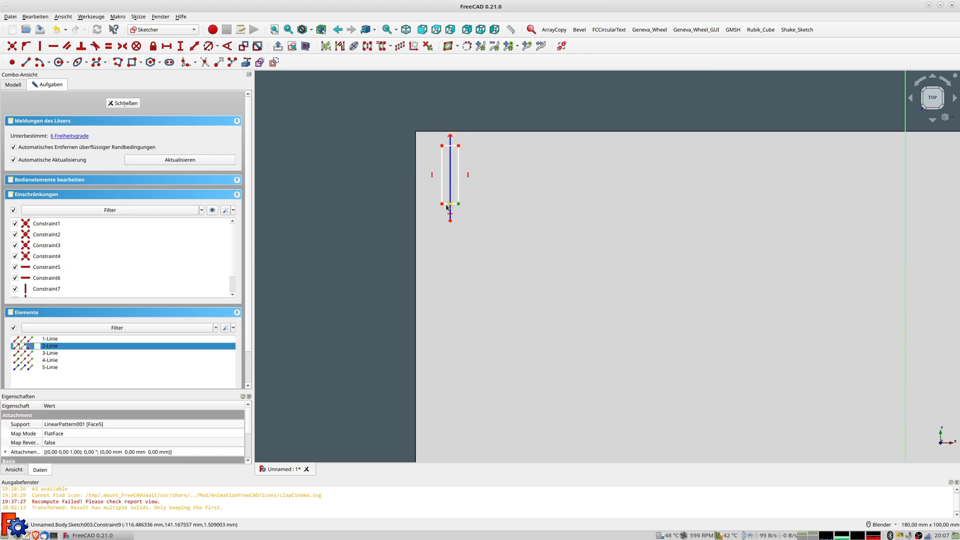
pyautogui.click(442, 204)
pyautogui.click(502, 217)
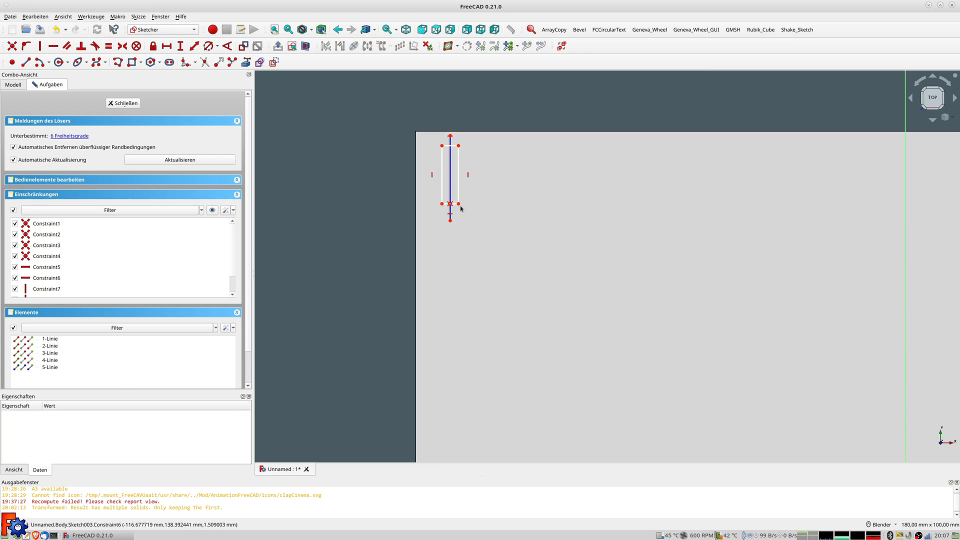
pyautogui.click(454, 205)
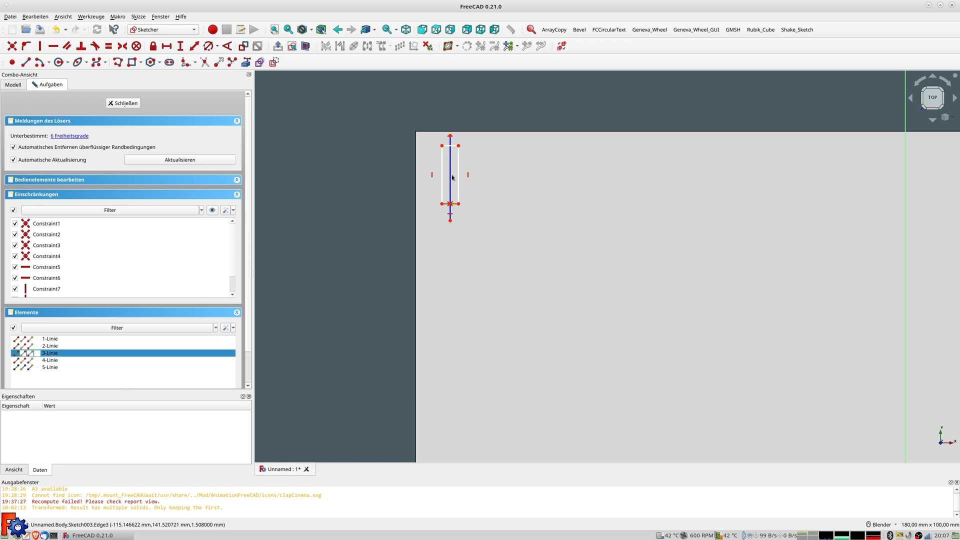
pyautogui.click(193, 48)
pyautogui.write('0,5 mm')
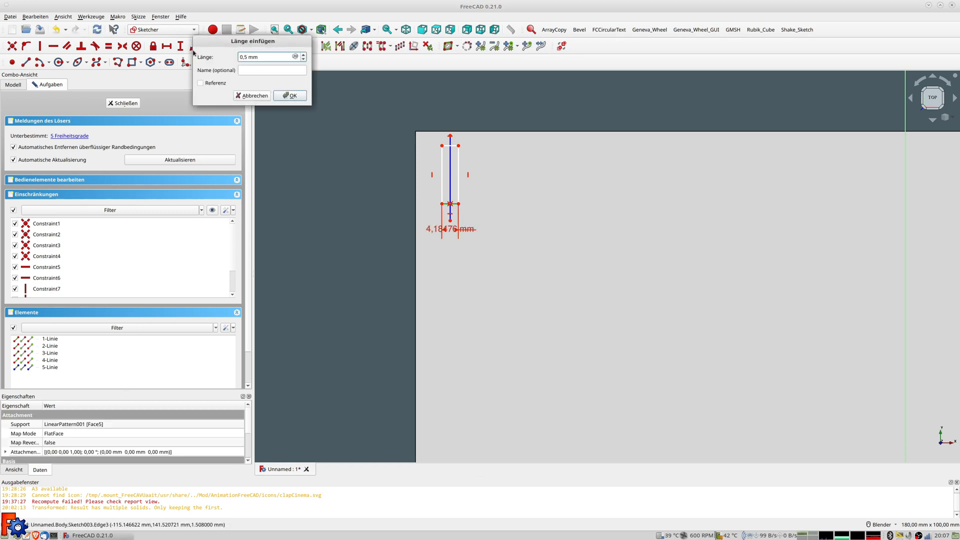
pyautogui.press('Return')
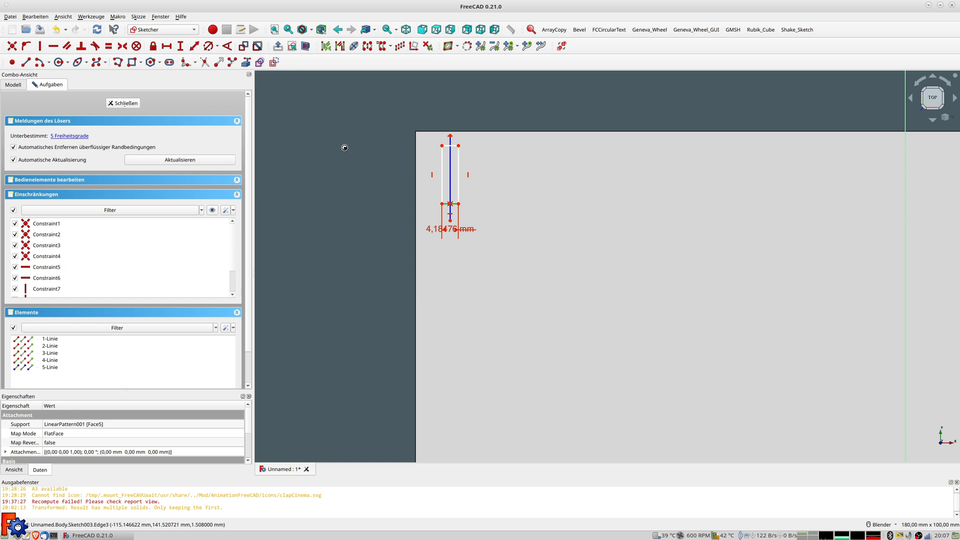
# Constrain the rectangle's long side to 4 mm and select the line's top endpoint
pyautogui.scroll(4, 459, 169)
pyautogui.click(437, 163)
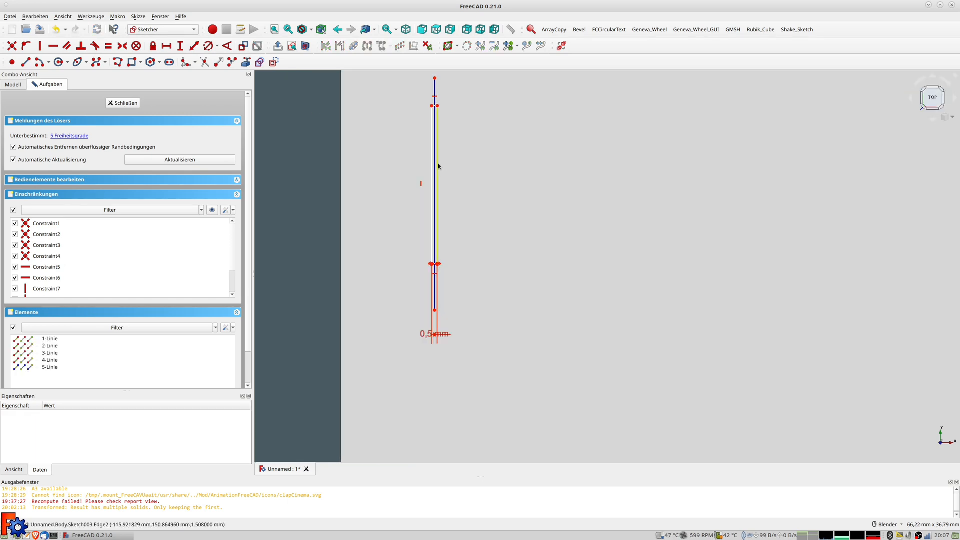
pyautogui.click(194, 46)
pyautogui.write('4')
pyautogui.press('Return')
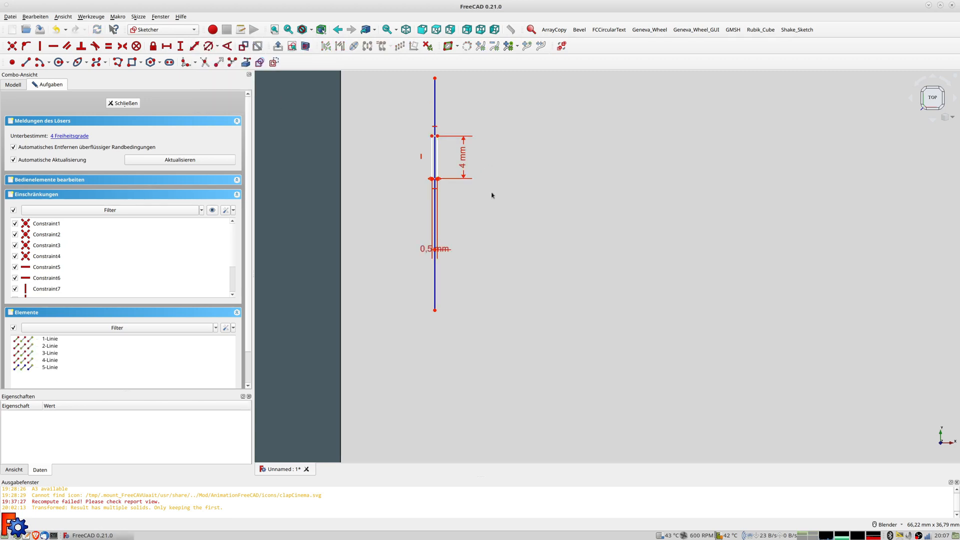
pyautogui.scroll(-5, 464, 185)
pyautogui.scroll(1, 465, 185)
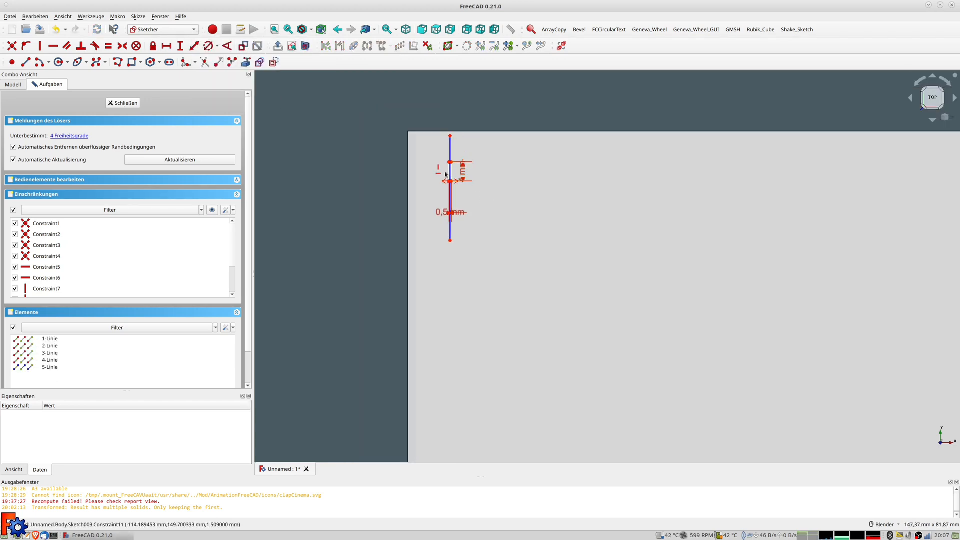
pyautogui.scroll(4, 453, 184)
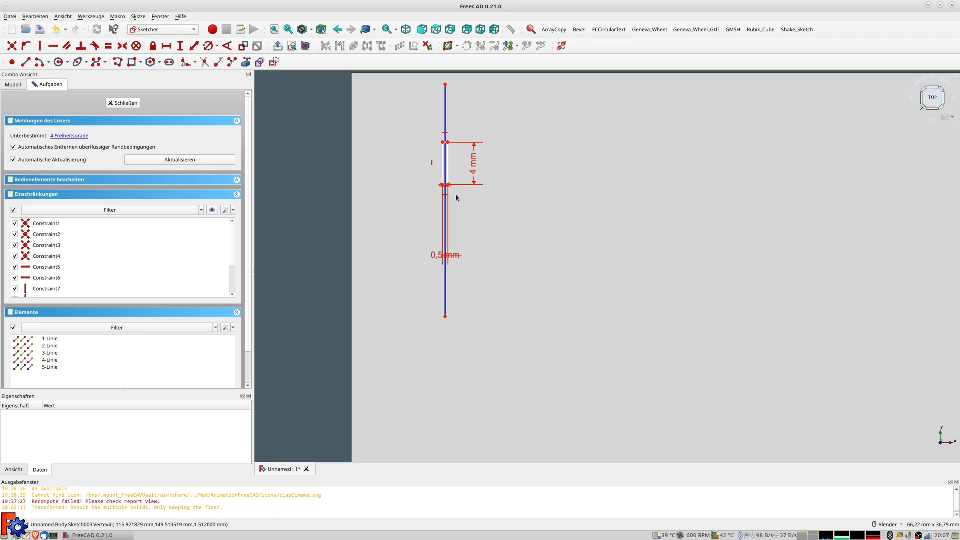
pyautogui.scroll(-5, 455, 194)
pyautogui.scroll(5, 454, 194)
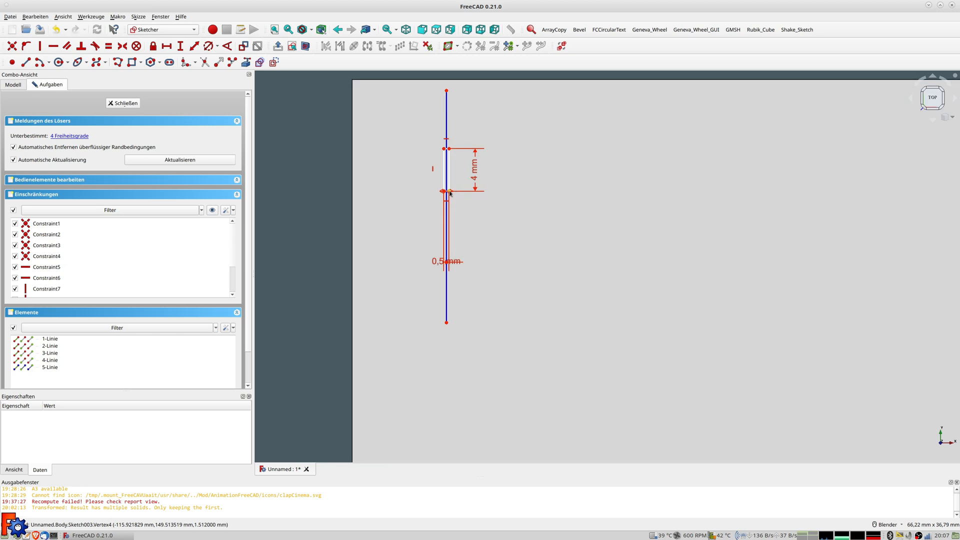
pyautogui.scroll(-5, 486, 210)
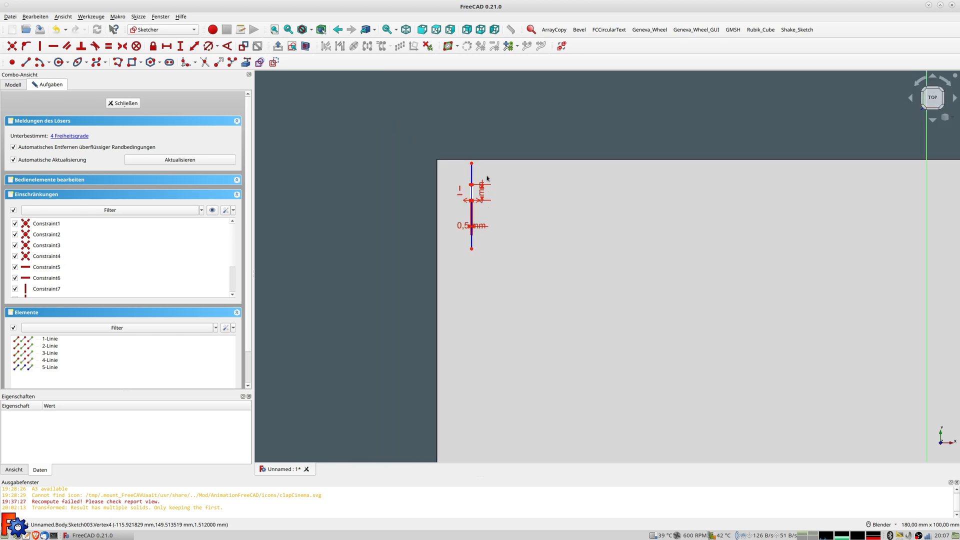
pyautogui.click(471, 164)
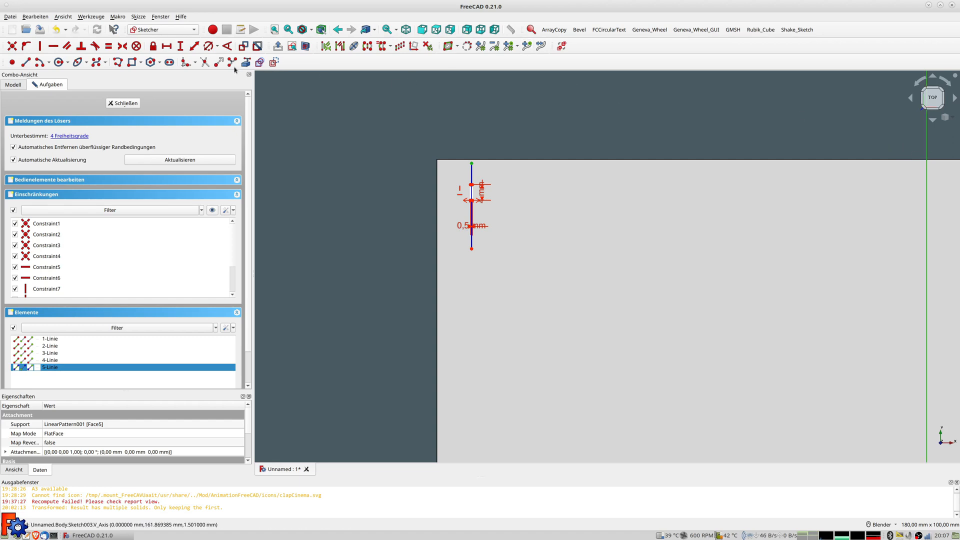
# Set the slot's horizontal distance to -110 mm and move the dimension label upward
pyautogui.click(194, 46)
pyautogui.press('BackSpace')
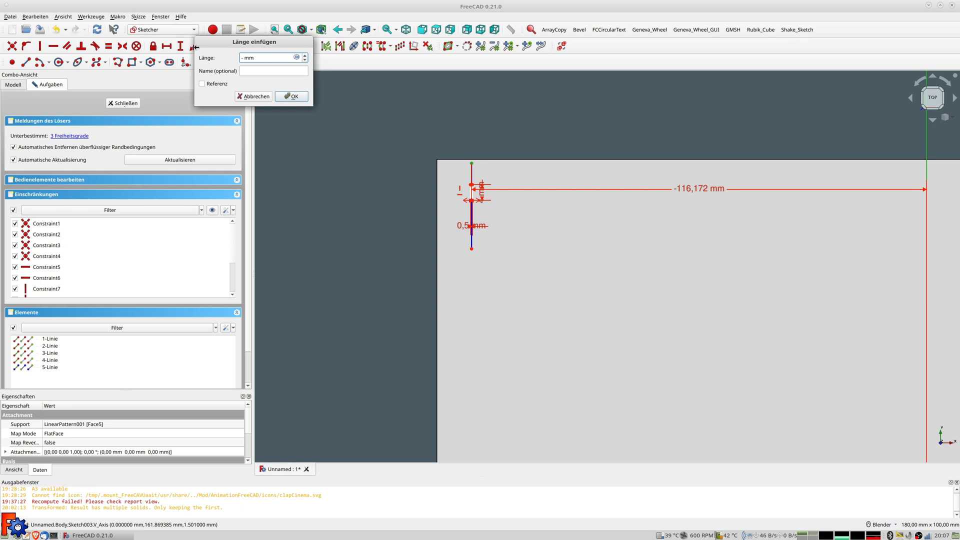
pyautogui.write('-110')
pyautogui.press('Return')
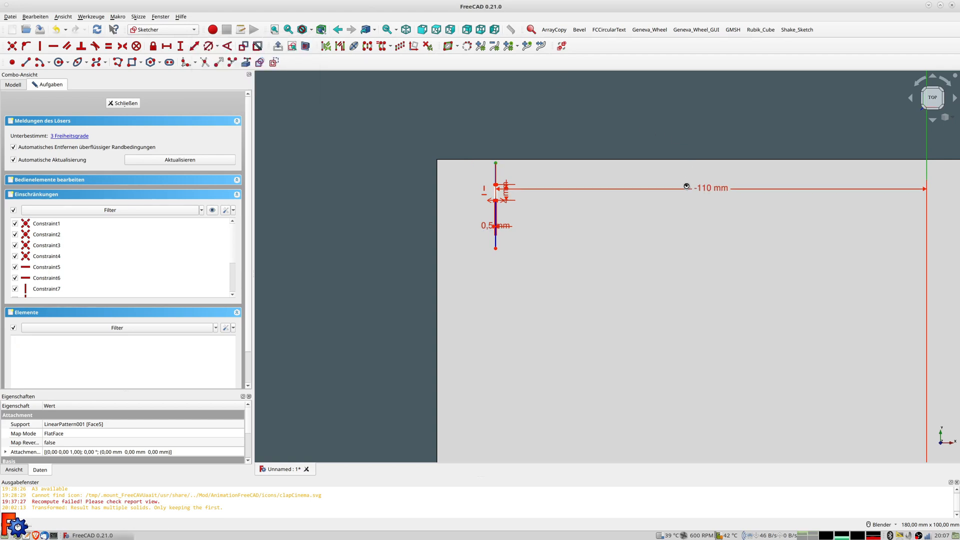
pyautogui.moveTo(708, 190); pyautogui.dragTo(707, 104)
# Constrain the slot 142,5 mm from the horizontal axis using the formula 285/2
pyautogui.scroll(2, 520, 199)
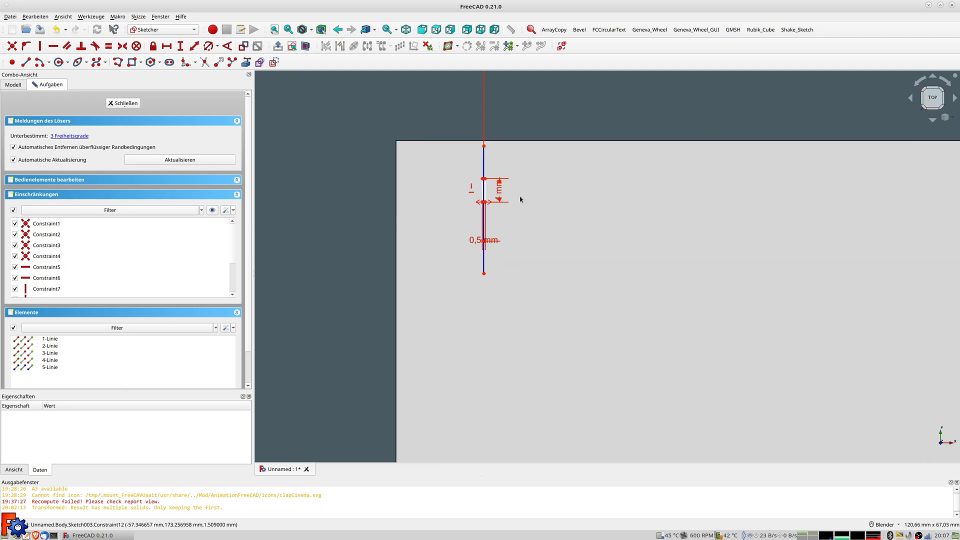
pyautogui.click(483, 206)
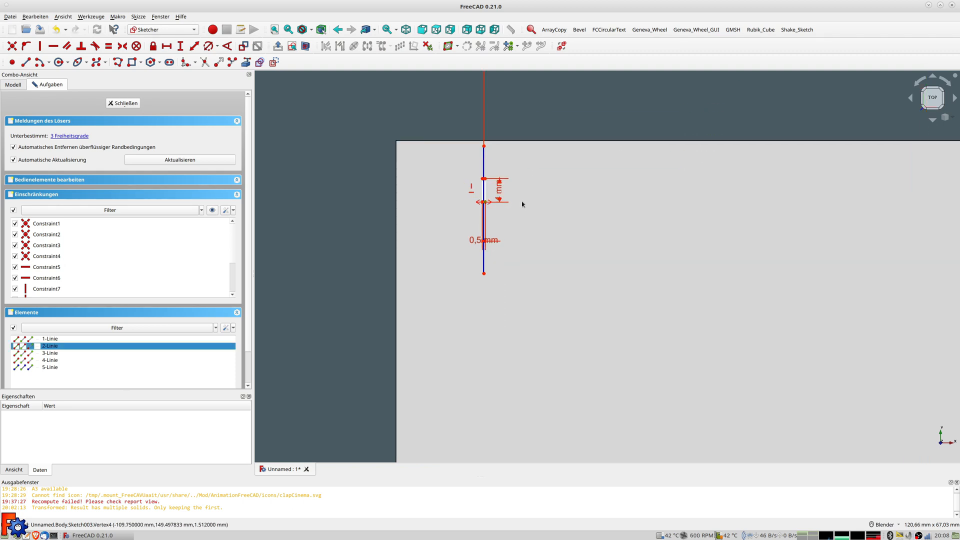
pyautogui.scroll(-5, 556, 238)
pyautogui.scroll(3, 601, 298)
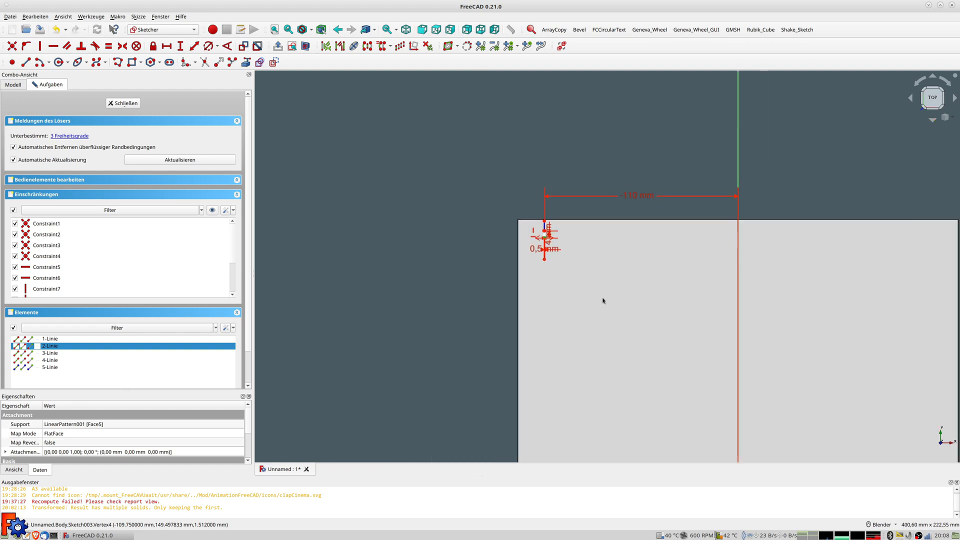
pyautogui.click(595, 408)
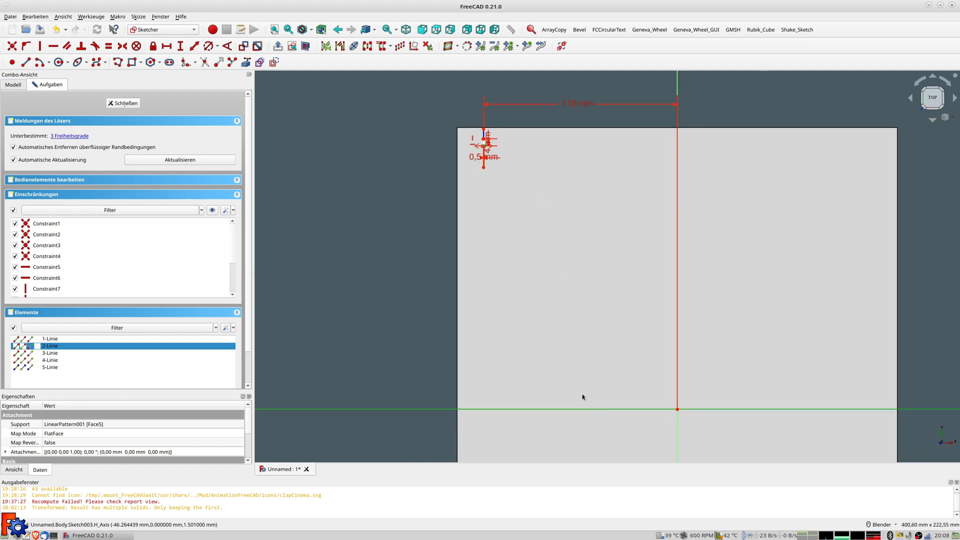
pyautogui.click(198, 49)
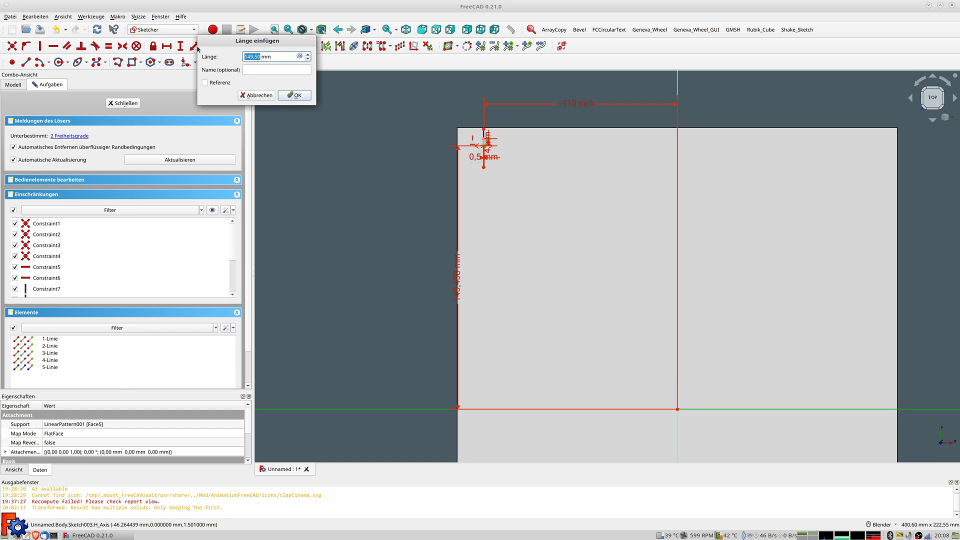
pyautogui.click(299, 57)
pyautogui.write('285/2')
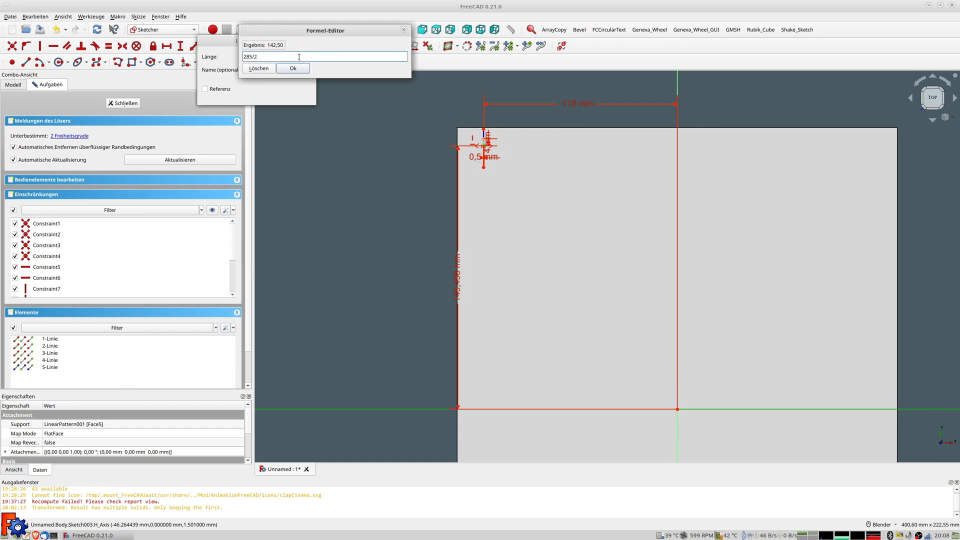
pyautogui.press('Return')
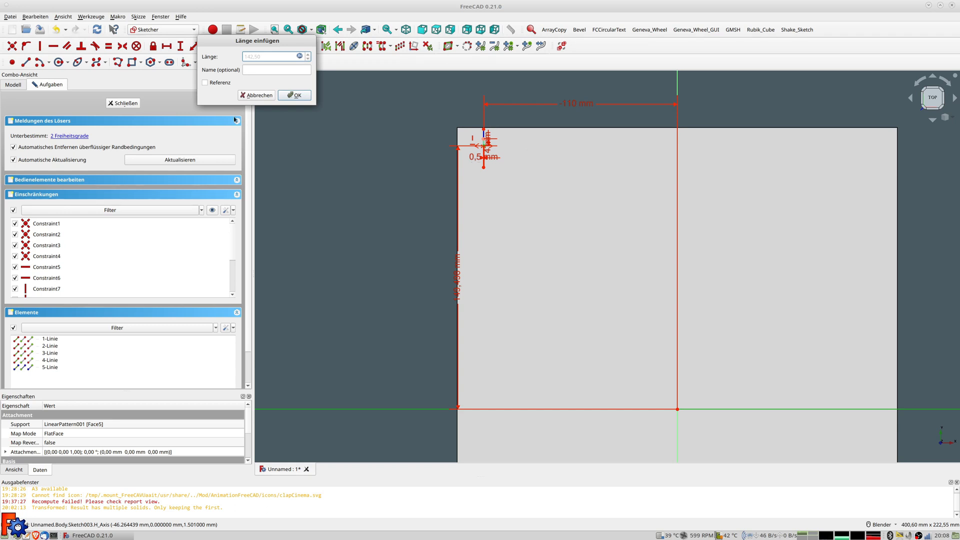
pyautogui.click(295, 95)
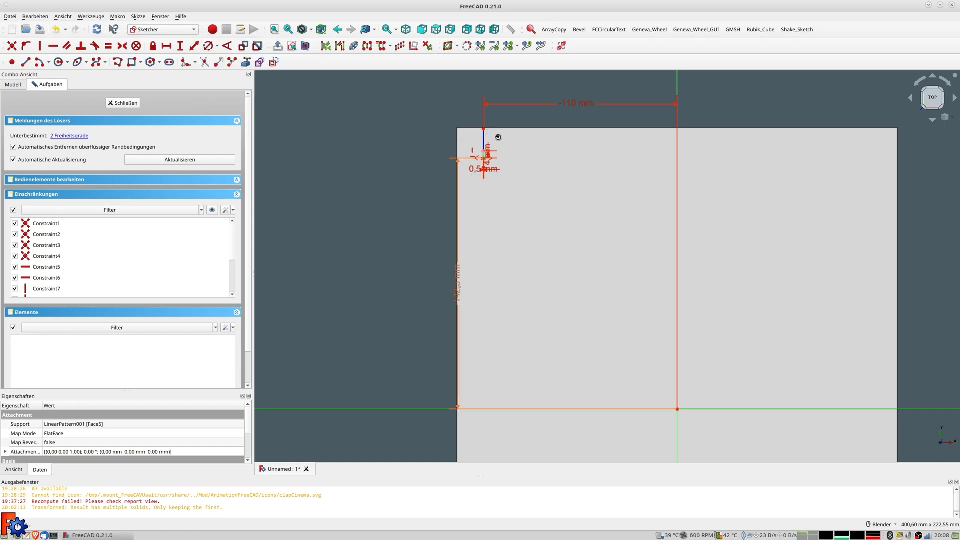
# Shorten the blue vertical line by pulling its upper and lower ends inward
pyautogui.scroll(5, 492, 144)
pyautogui.scroll(-3, 490, 147)
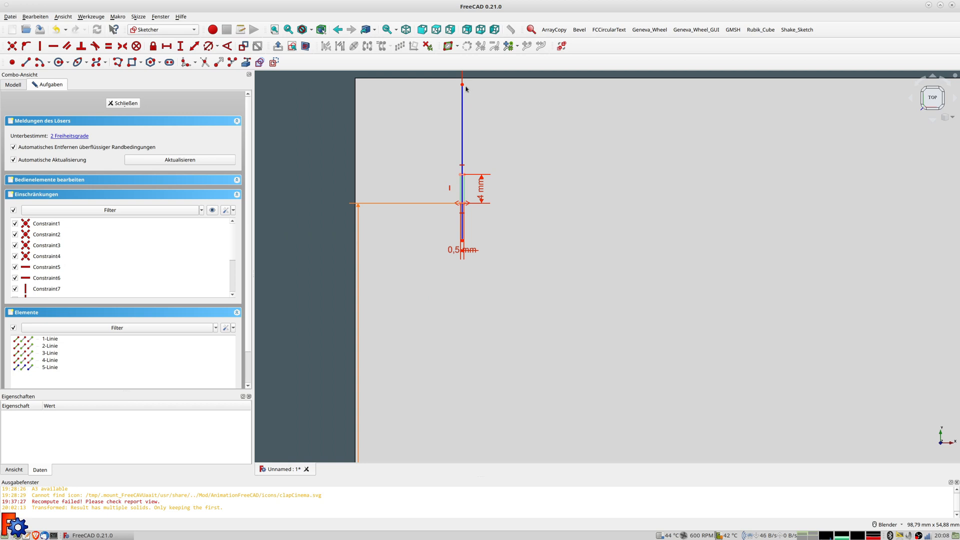
pyautogui.moveTo(463, 85); pyautogui.dragTo(465, 155)
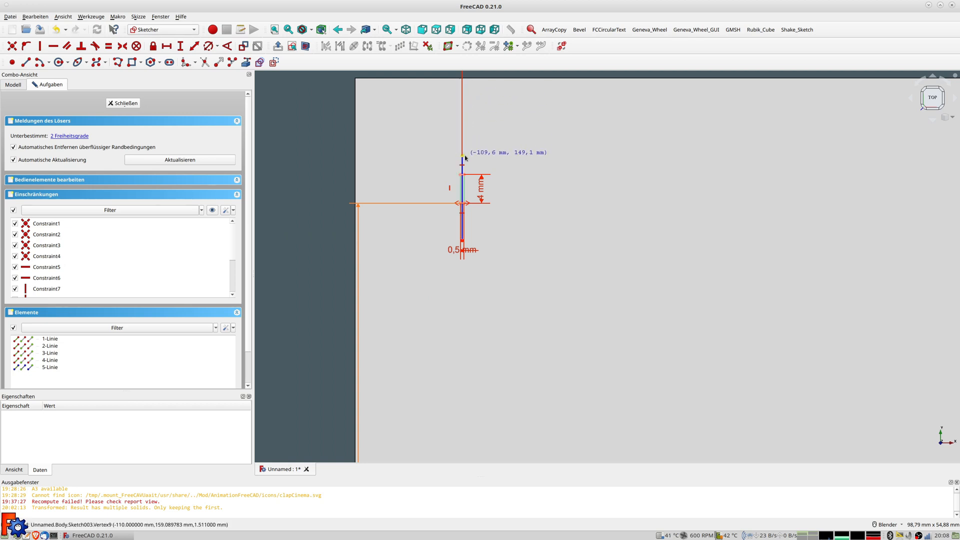
pyautogui.moveTo(462, 244); pyautogui.dragTo(463, 218)
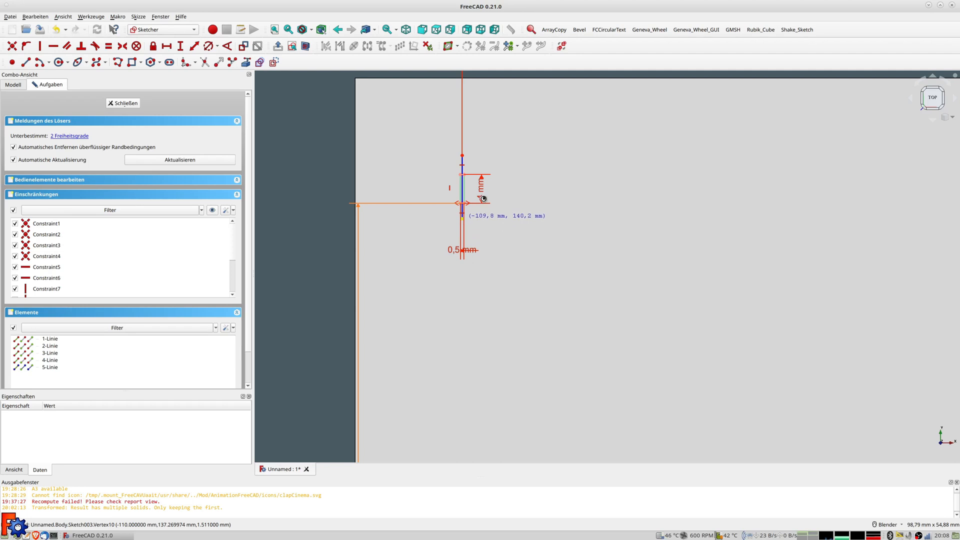
pyautogui.scroll(4, 483, 198)
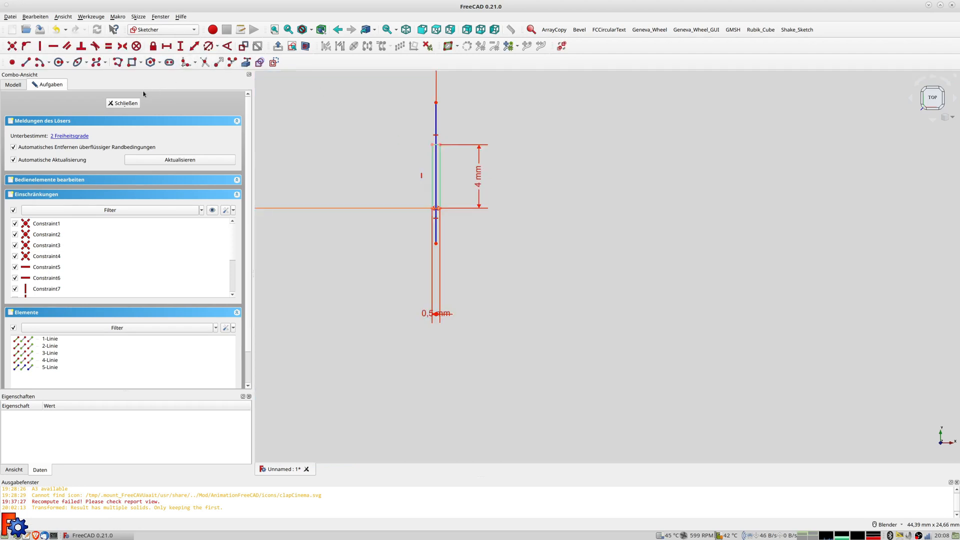
# Close the slot sketch and inspect the plate's base Sketch under Pad, leaving it unchanged
pyautogui.click(132, 106)
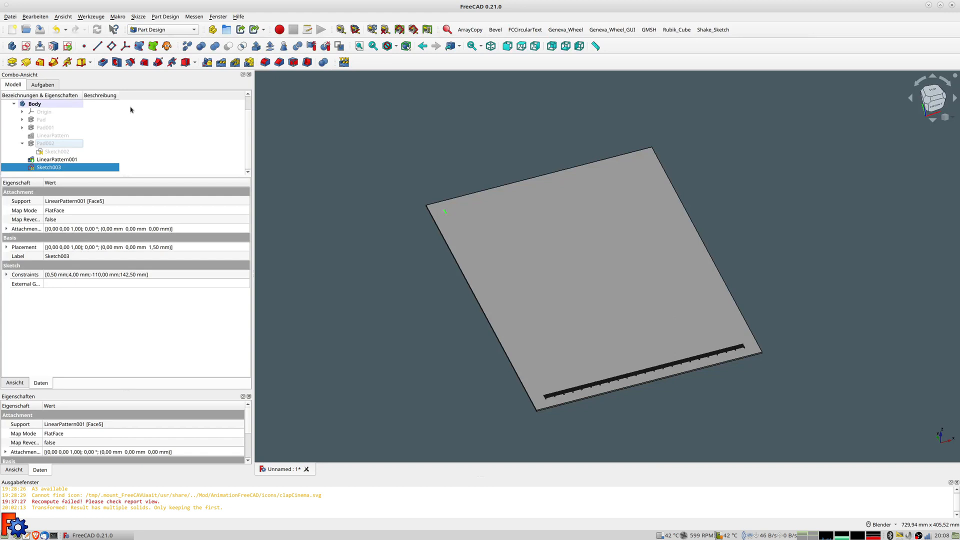
pyautogui.scroll(5, 525, 365)
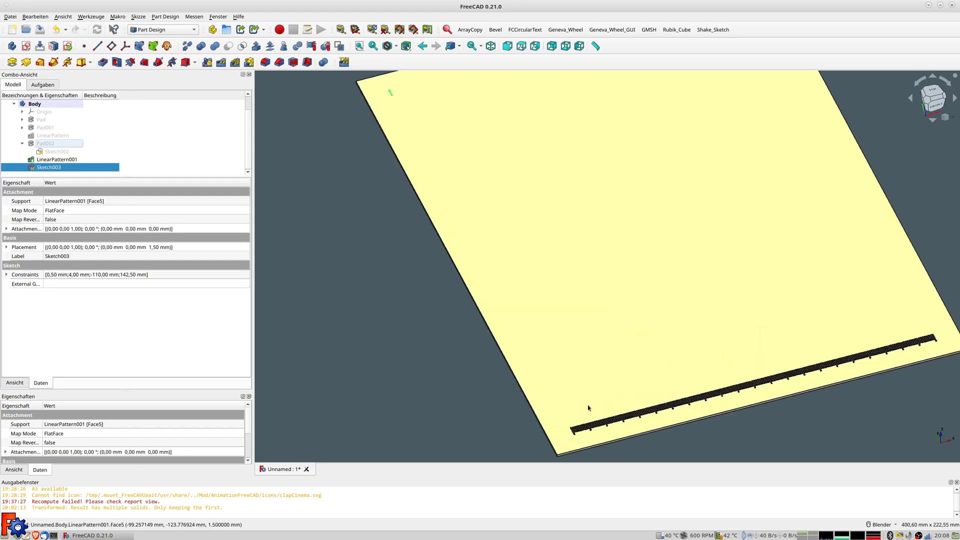
pyautogui.scroll(3, 607, 440)
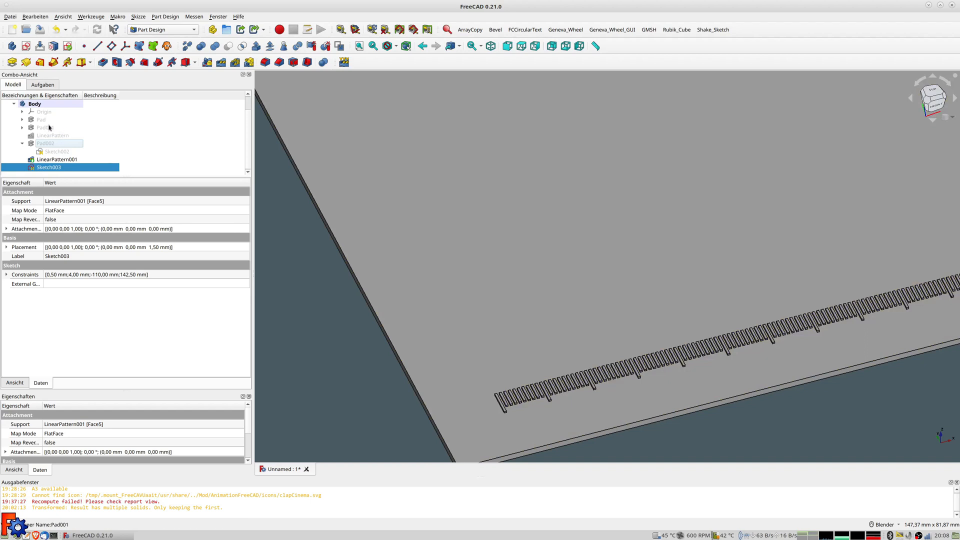
pyautogui.click(22, 119)
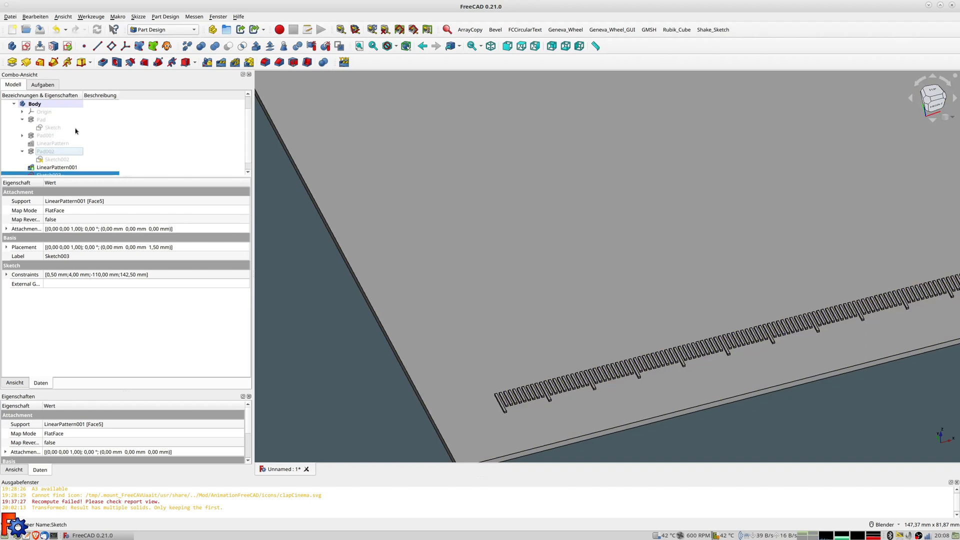
pyautogui.click(57, 128)
pyautogui.doubleClick(58, 129)
pyautogui.scroll(-5, 430, 240)
pyautogui.scroll(-5, 477, 325)
pyautogui.click(125, 104)
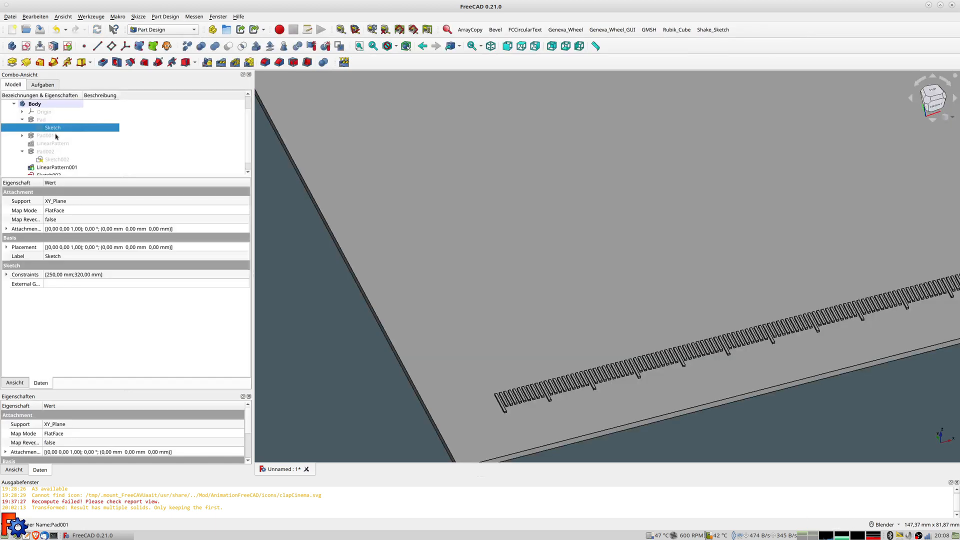
# Inspect the bottom slot Sketch001 under Pad001 and leave it without changes
pyautogui.click(22, 136)
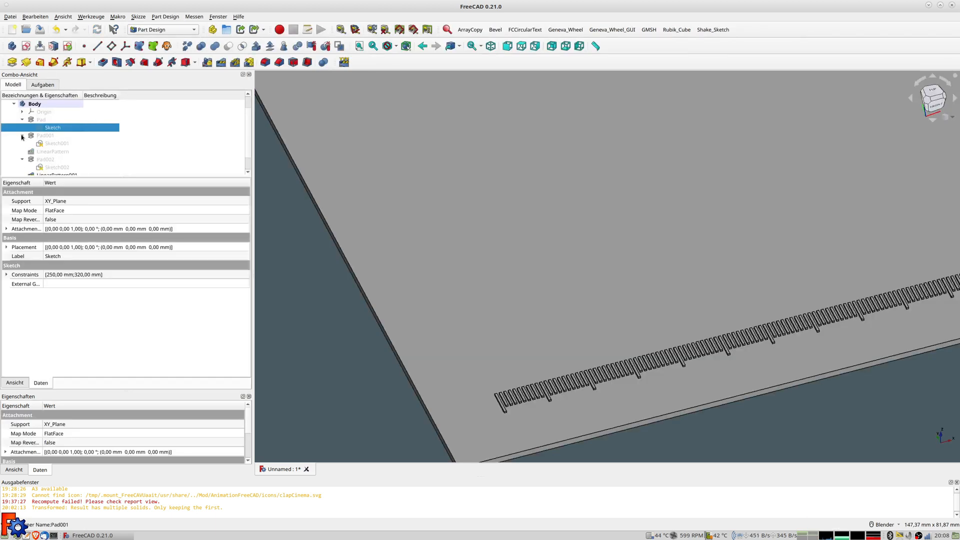
pyautogui.doubleClick(54, 144)
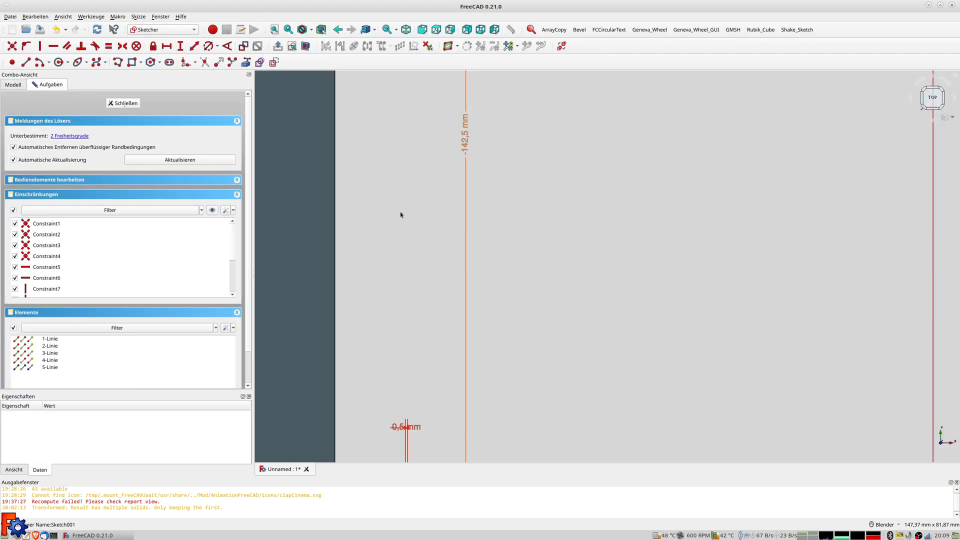
pyautogui.scroll(-3, 442, 370)
pyautogui.scroll(3, 439, 372)
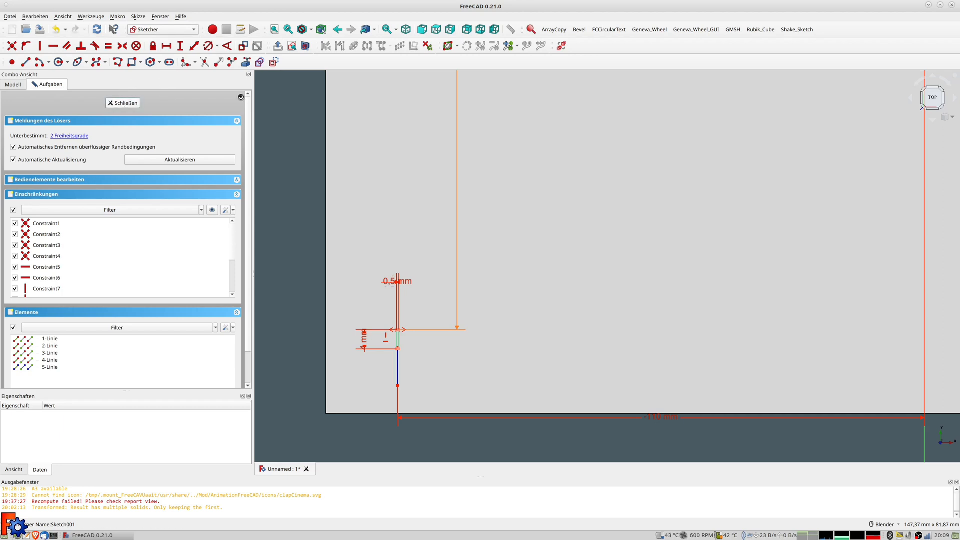
pyautogui.press('Escape')
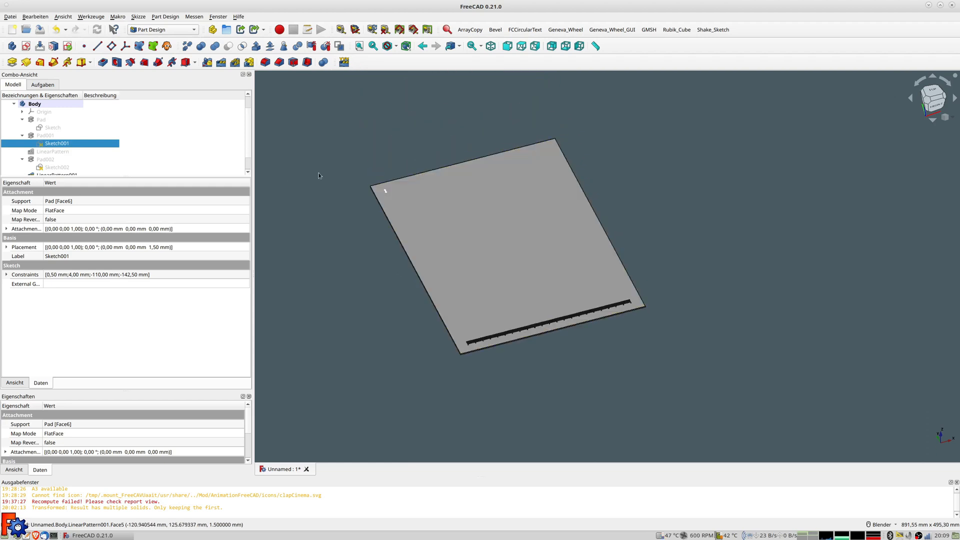
# Pad Sketch003 by 0,4 mm as Pad003 and orbit to check the raised slot
pyautogui.moveTo(495, 211); pyautogui.dragTo(421, 194, button='middle')
pyautogui.click(420, 193)
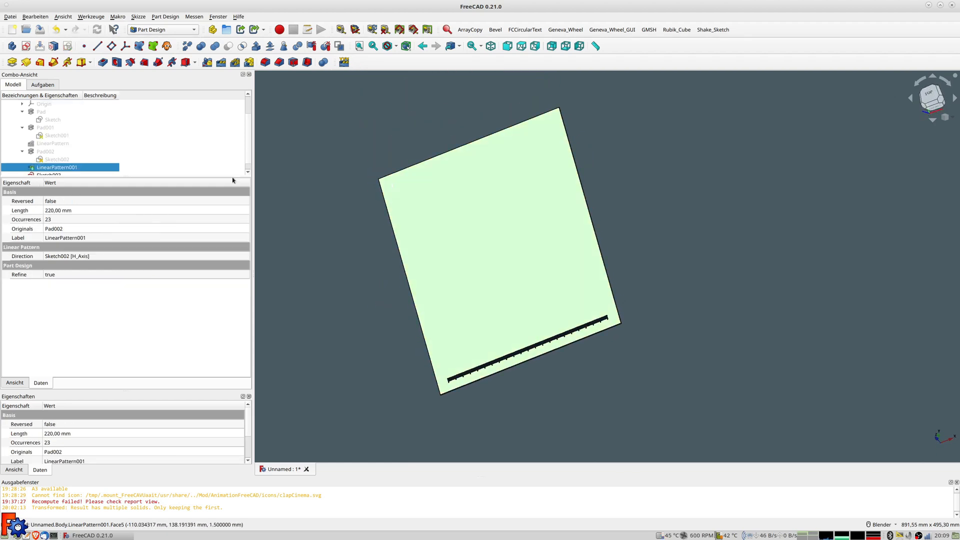
pyautogui.click(55, 168)
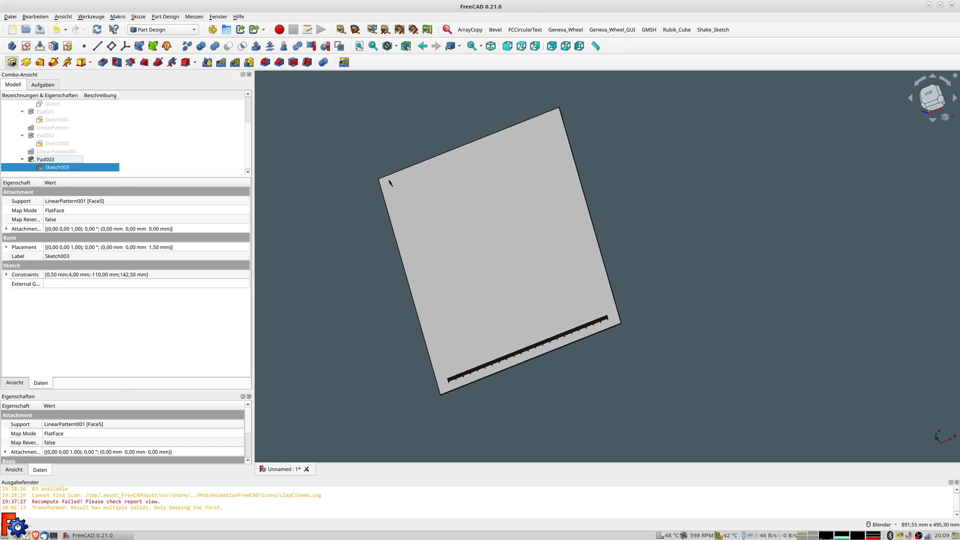
pyautogui.write('0,4')
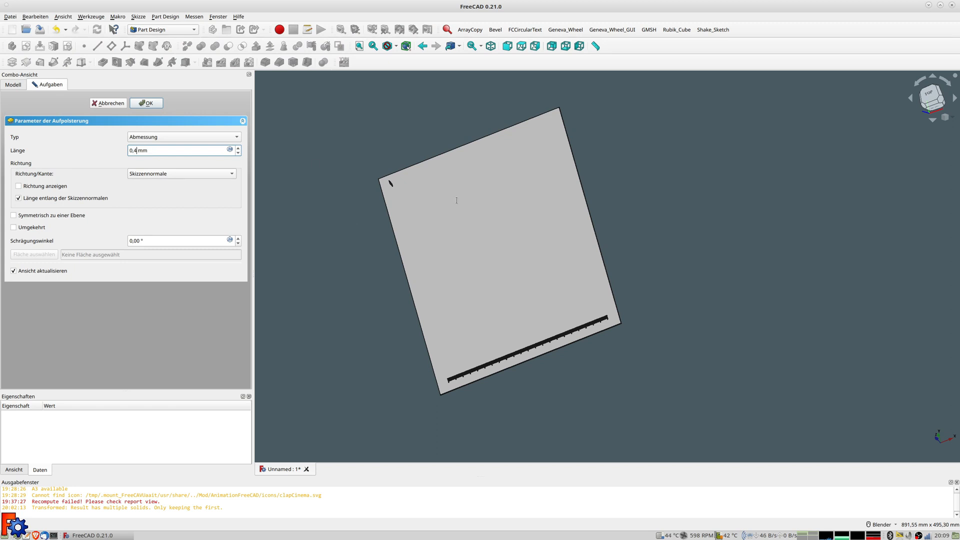
pyautogui.press('Return')
pyautogui.scroll(4, 393, 194)
pyautogui.moveTo(472, 272); pyautogui.dragTo(484, 192, button='middle')
pyautogui.moveTo(689, 191); pyautogui.dragTo(756, 220, button='middle')
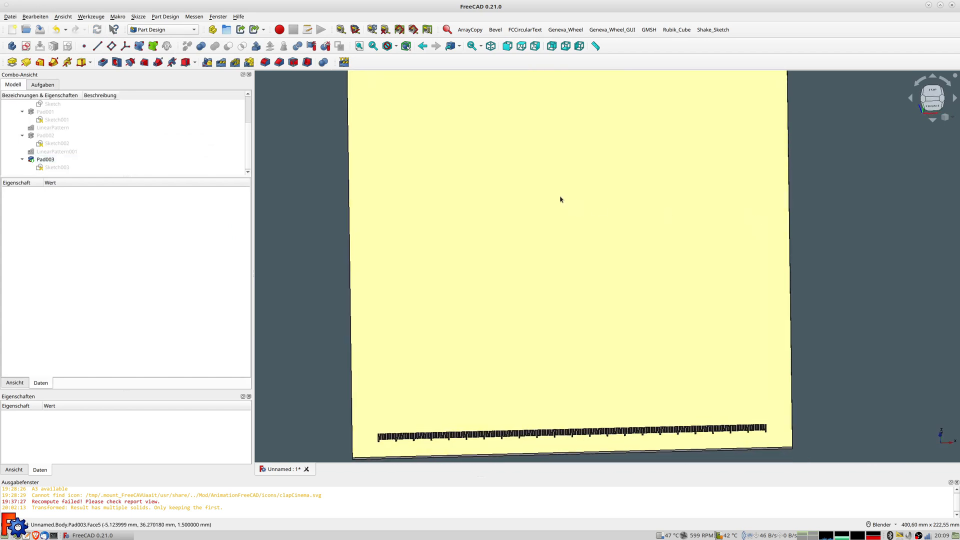
pyautogui.scroll(-3, 550, 187)
pyautogui.keyDown('shift'); pyautogui.moveTo(542, 175); pyautogui.dragTo(536, 261, button='middle'); pyautogui.keyUp('shift')
pyautogui.scroll(3, 465, 219)
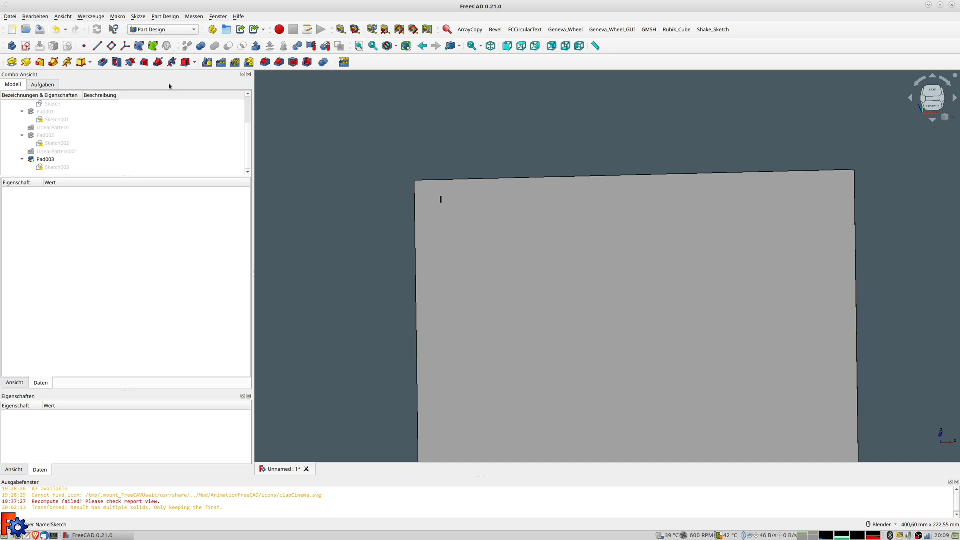
# Start a linear pattern of Pad003 with length formula 8,75*25,4 (222,25 mm)
pyautogui.click(41, 160)
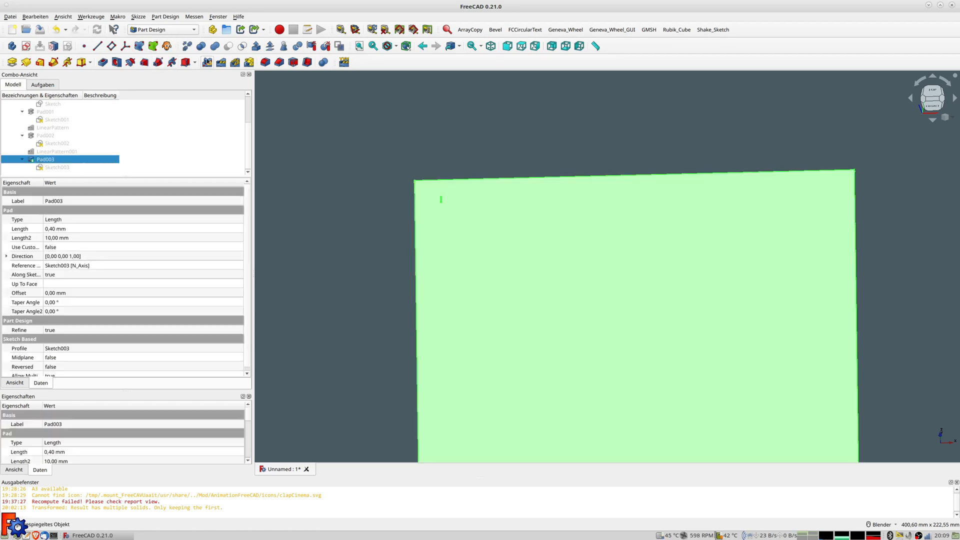
pyautogui.click(222, 63)
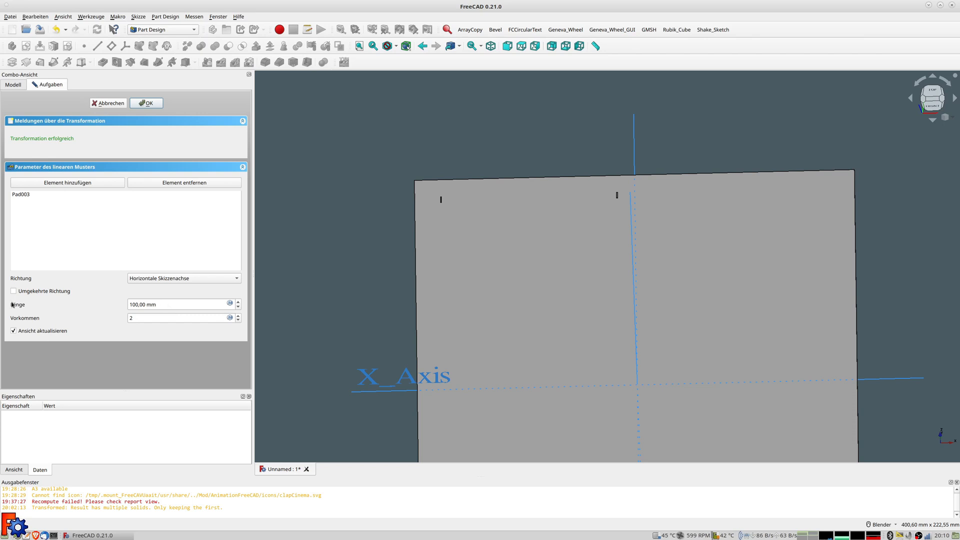
pyautogui.moveTo(155, 306); pyautogui.dragTo(57, 306)
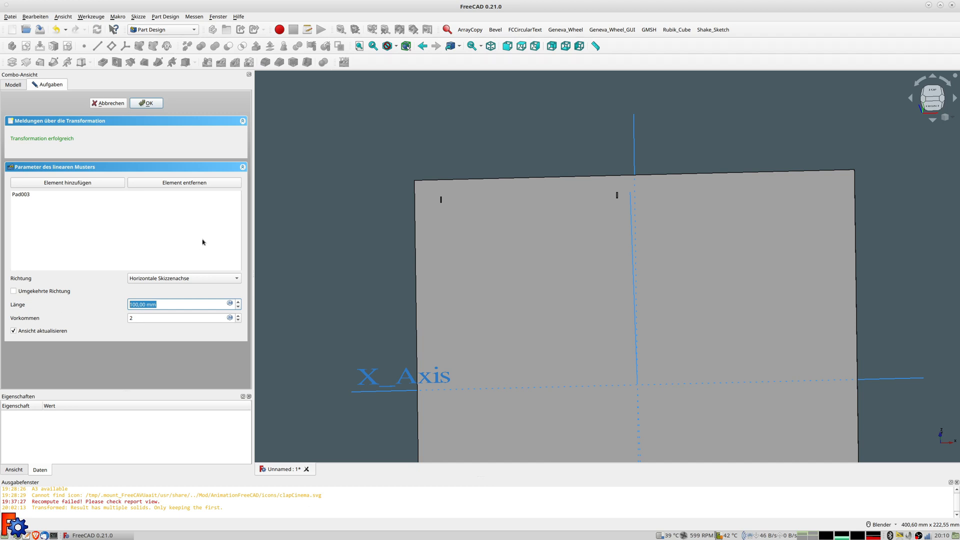
pyautogui.click(230, 302)
pyautogui.write('8*25,4')
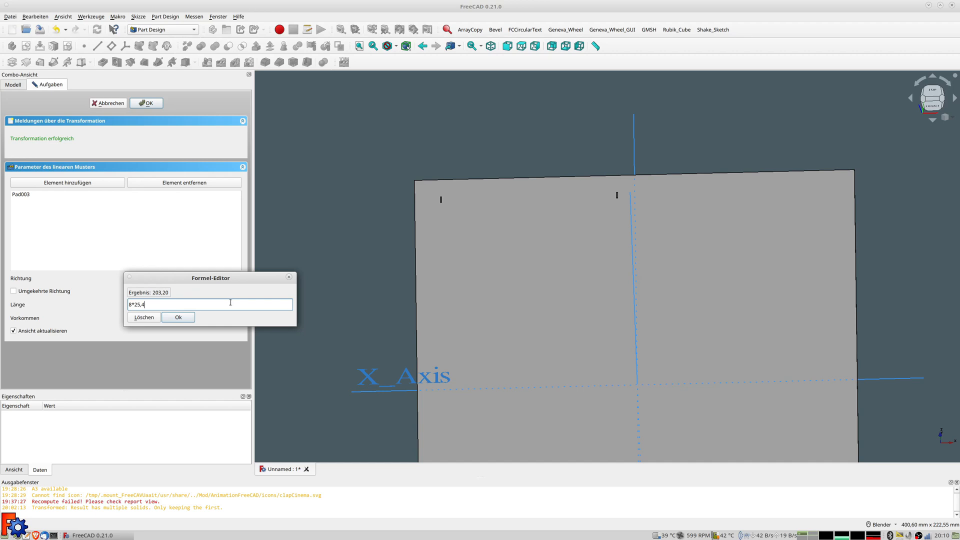
pyautogui.press('Left')
pyautogui.write(',75')
pyautogui.click(177, 318)
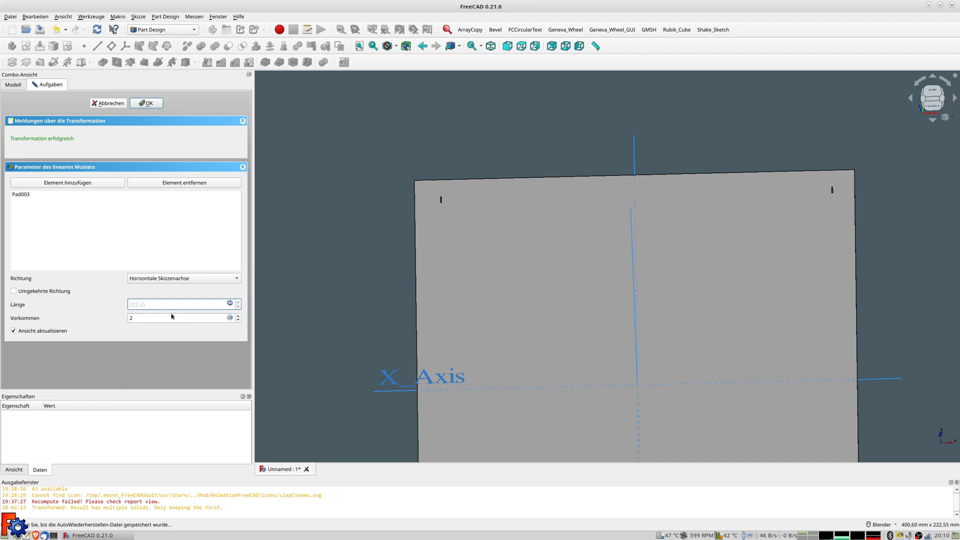
# Set the pattern occurrences to 8, then begin the count formula 8*8+
pyautogui.click(181, 318)
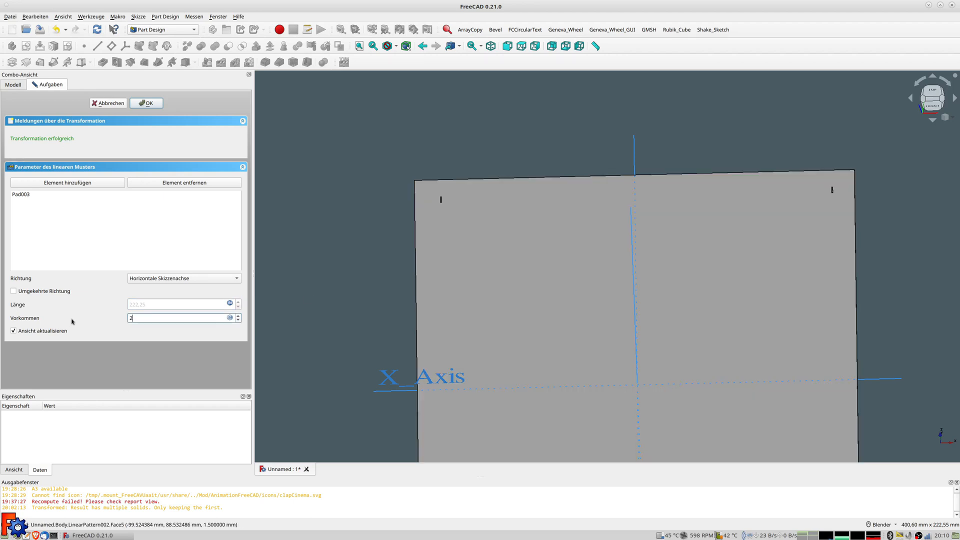
pyautogui.press('BackSpace')
pyautogui.write('8')
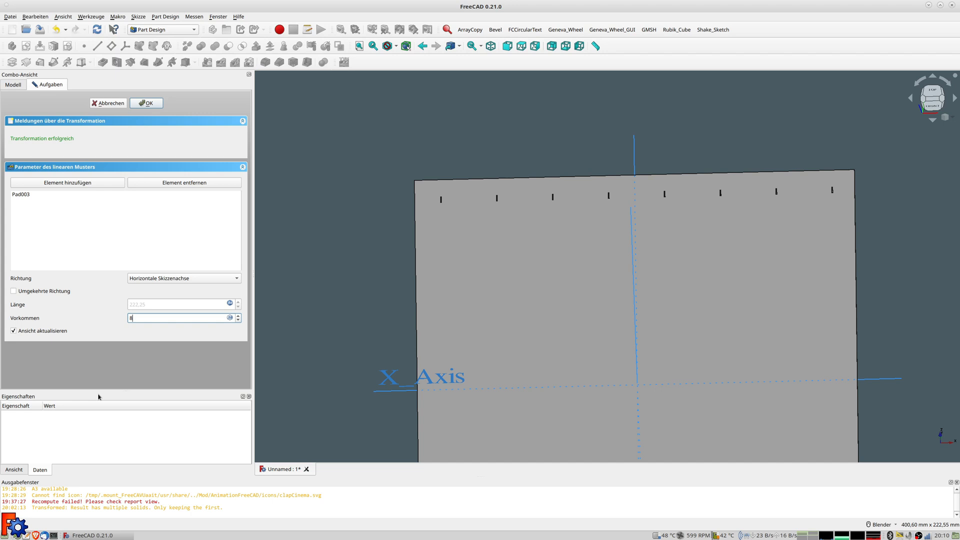
pyautogui.write('8')
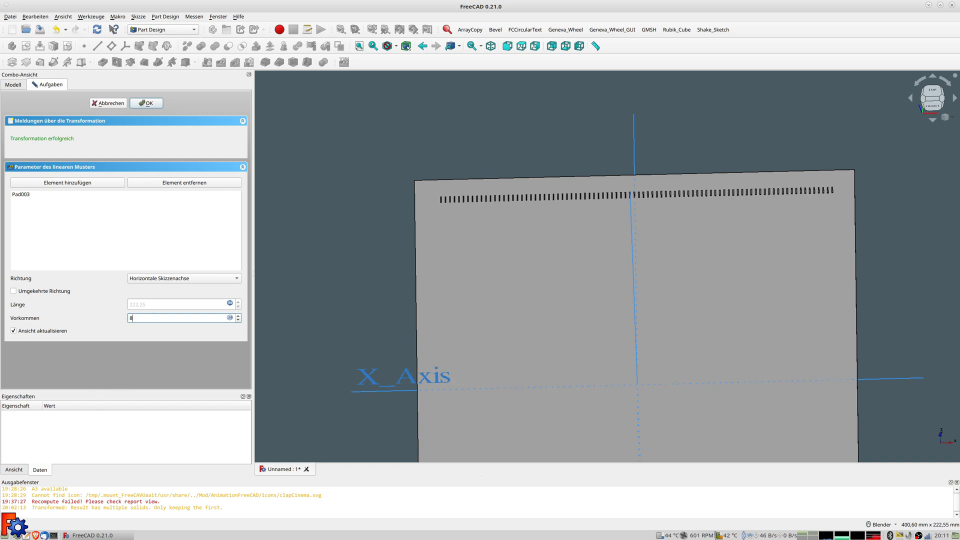
pyautogui.press('BackSpace')
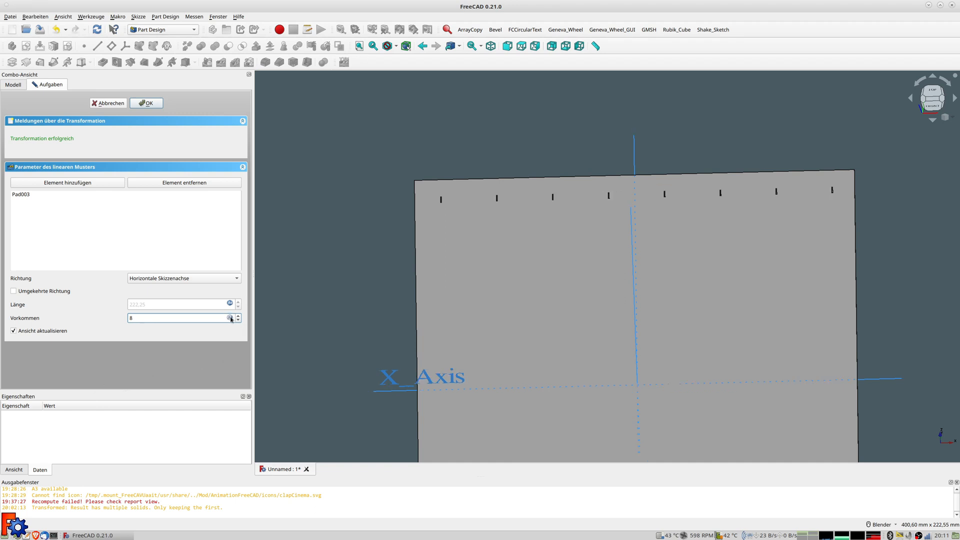
pyautogui.click(230, 317)
pyautogui.write('8*8+')
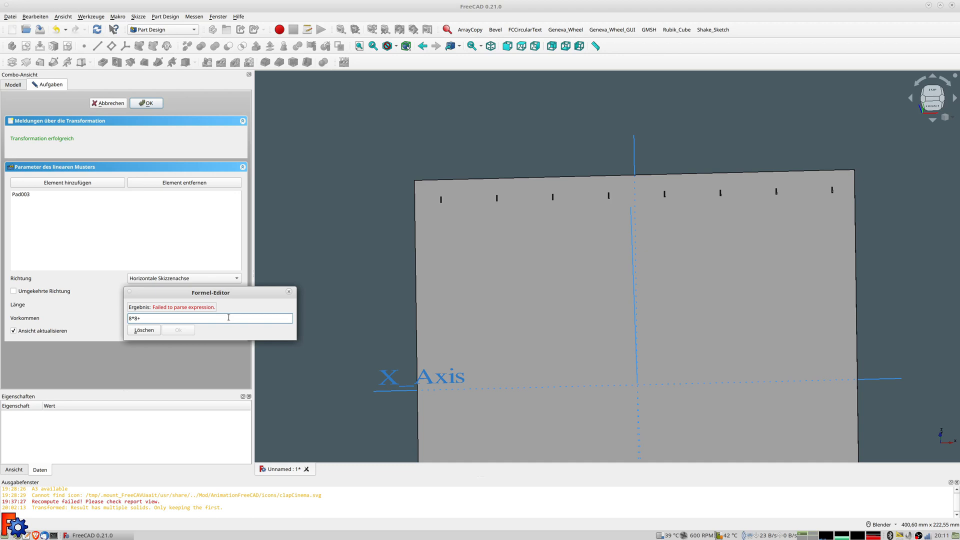
# Complete the occurrences formula as 8*8+7 for 71 slots and zoom in to check them
pyautogui.write('7')
pyautogui.press('Return')
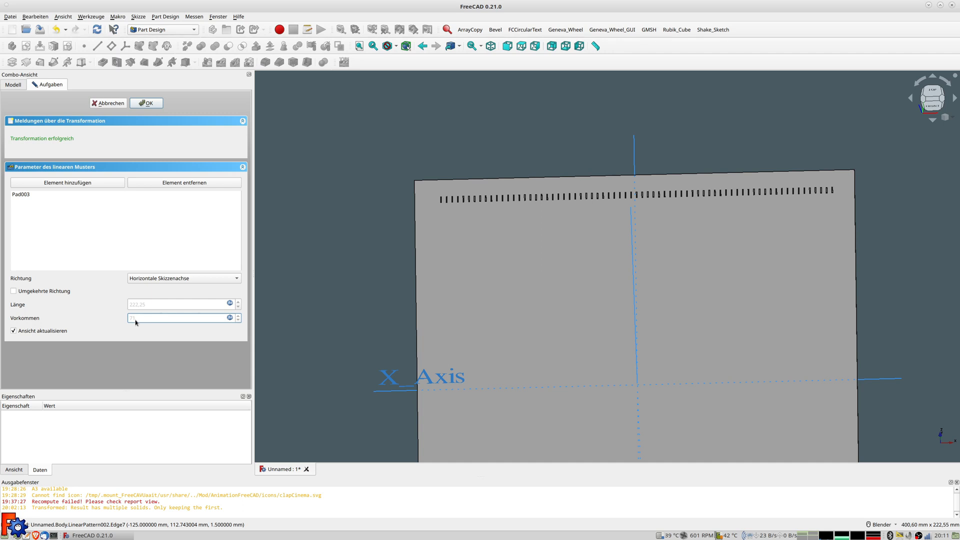
pyautogui.scroll(3, 469, 235)
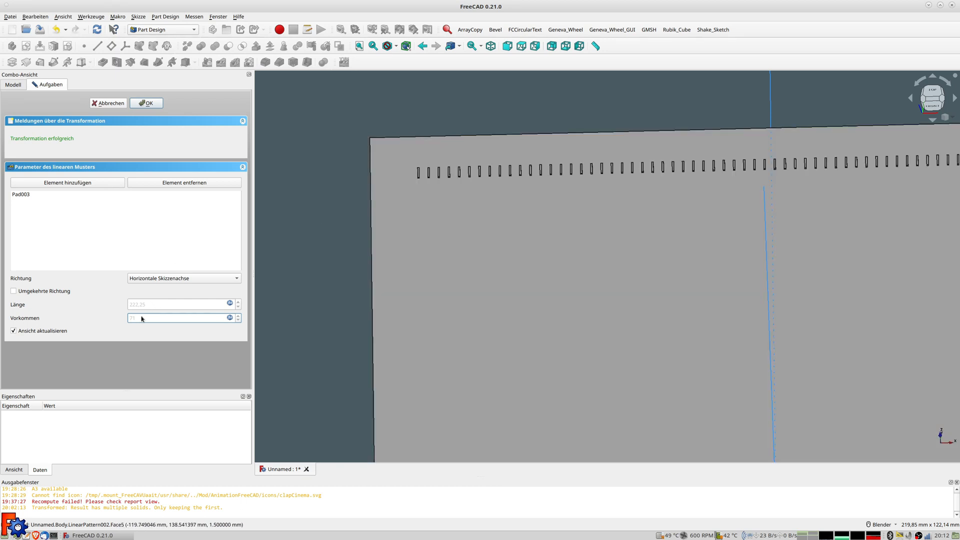
# Confirm LinearPattern002 and select the plate's slotted front face
pyautogui.click(147, 103)
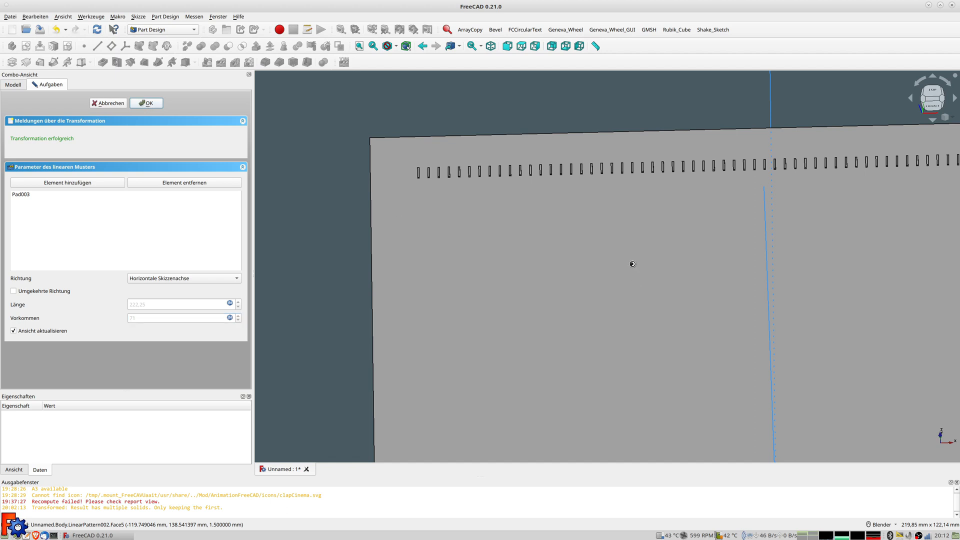
pyautogui.scroll(-2, 527, 240)
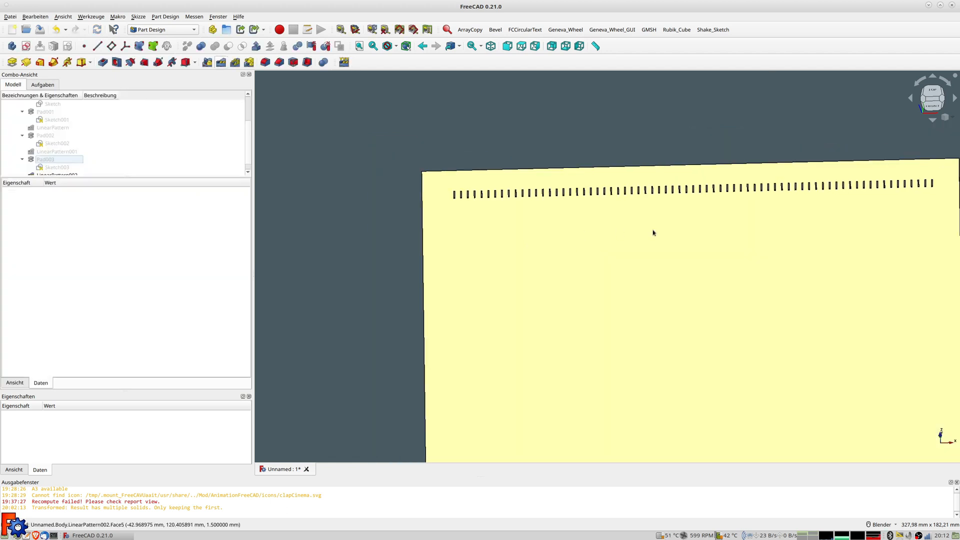
pyautogui.keyDown('shift'); pyautogui.moveTo(660, 235); pyautogui.dragTo(608, 270, button='middle'); pyautogui.keyUp('shift')
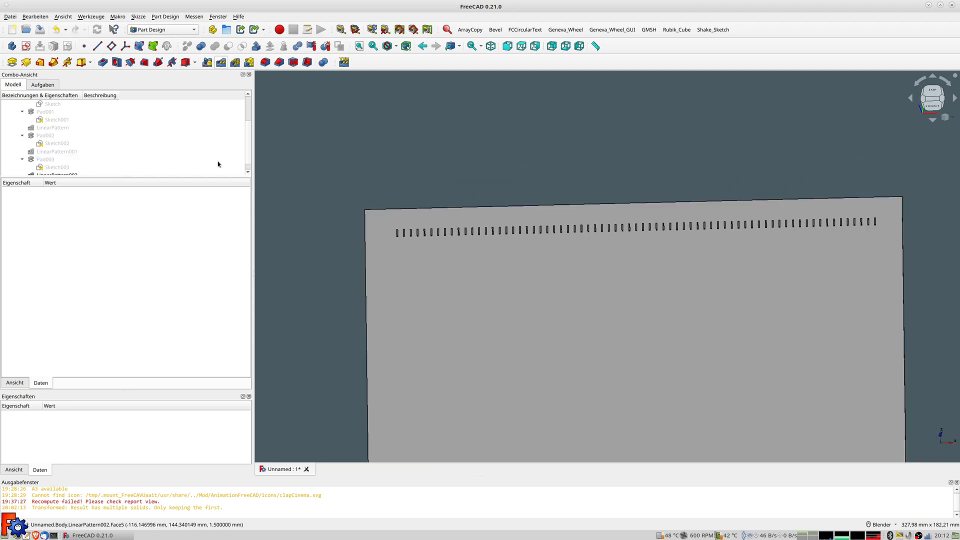
pyautogui.scroll(-1, 79, 159)
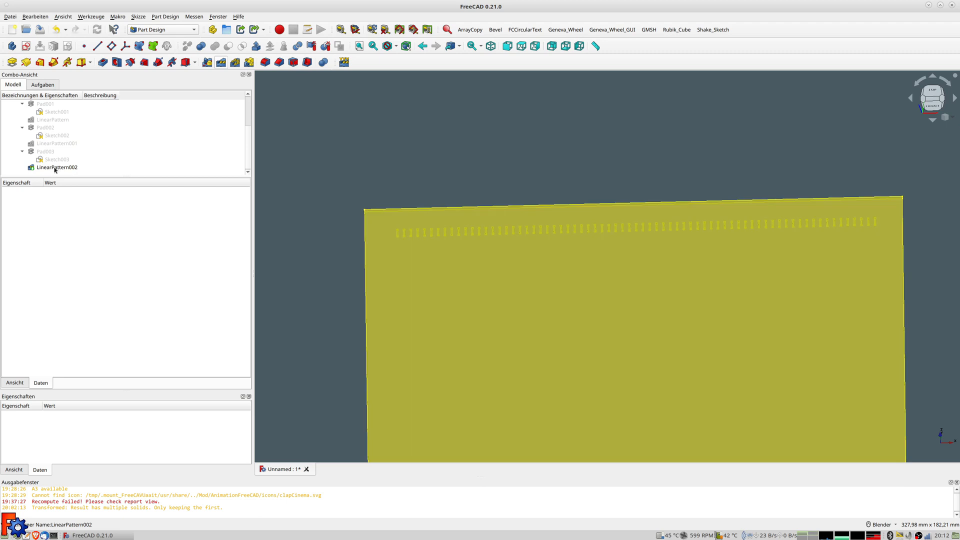
pyautogui.click(385, 255)
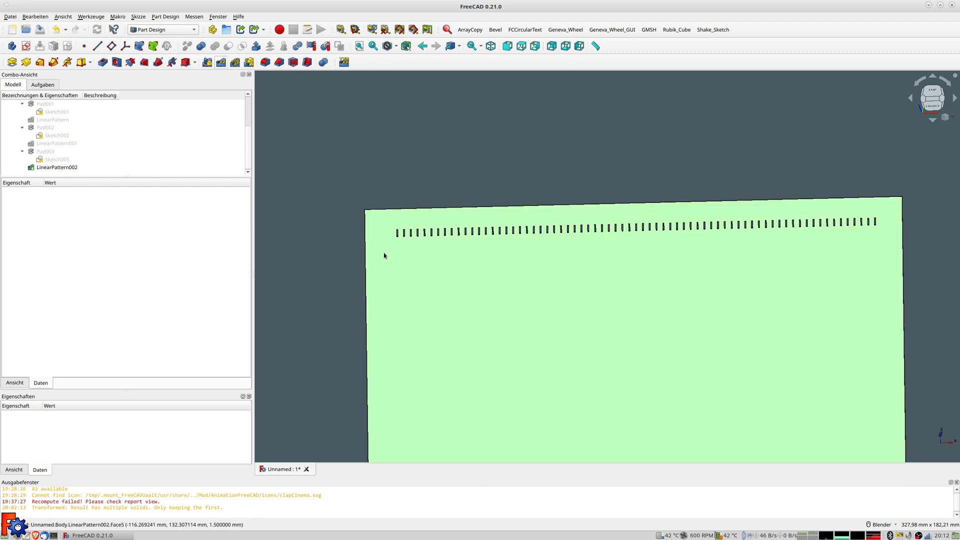
# Create a sketch on the selected face and draw a vertical guide line above the first slot
pyautogui.click(27, 47)
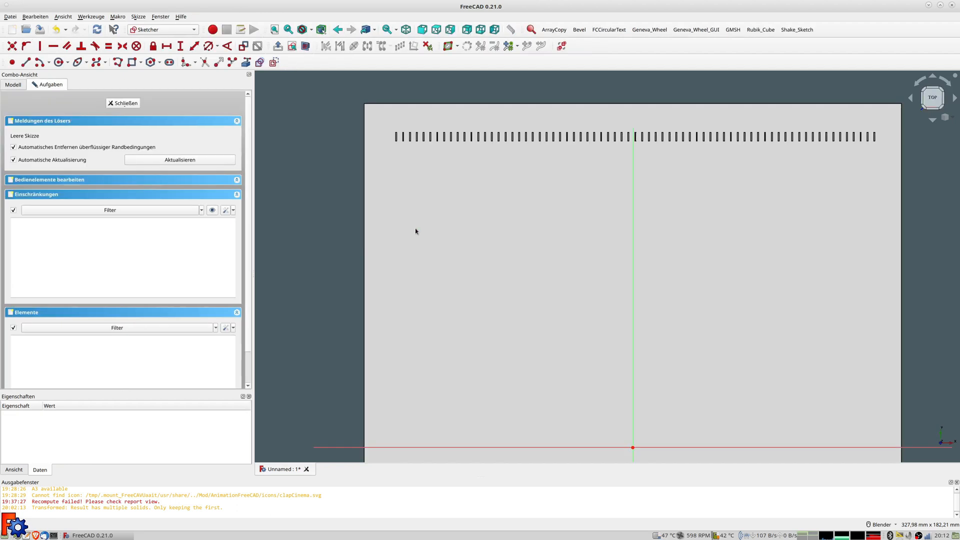
pyautogui.scroll(5, 411, 146)
pyautogui.keyDown('shift'); pyautogui.moveTo(395, 105); pyautogui.dragTo(416, 235, button='middle'); pyautogui.keyUp('shift')
pyautogui.scroll(2, 400, 220)
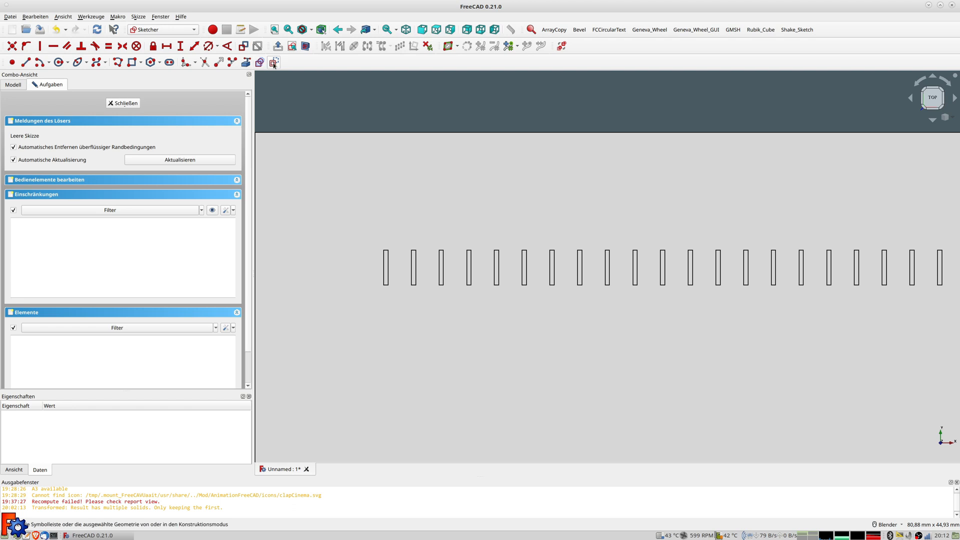
pyautogui.click(25, 62)
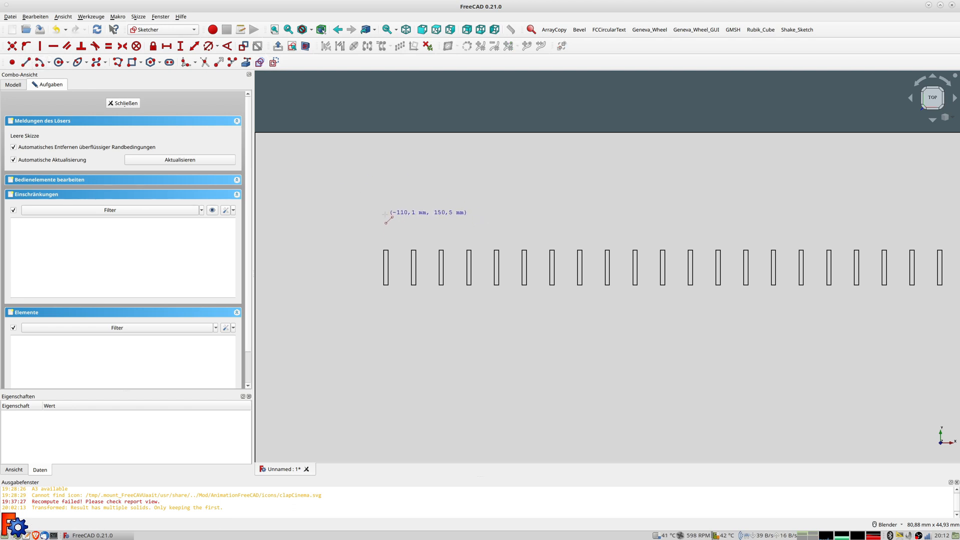
pyautogui.click(385, 250)
pyautogui.click(393, 216)
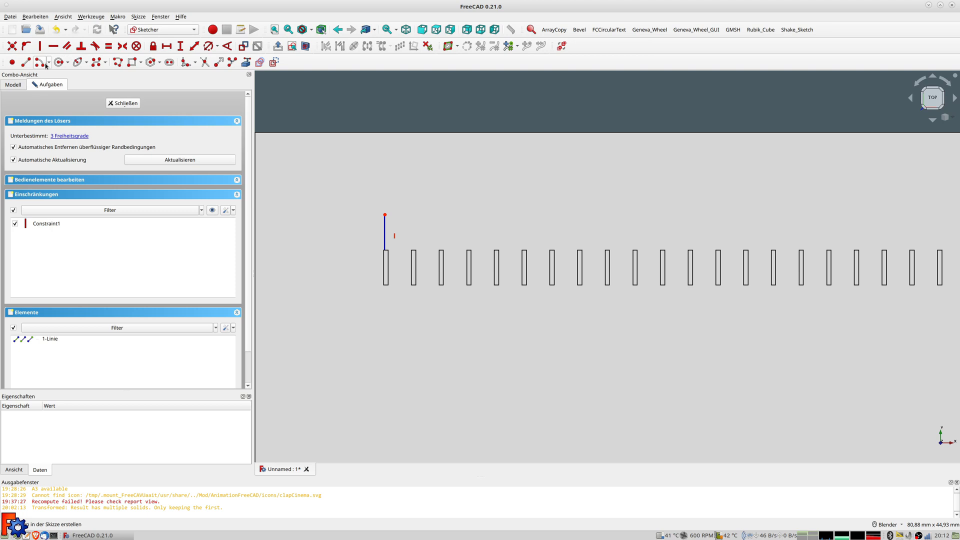
# Draw a narrow rectangle, dimension its top edge 0,5 mm and centre it symmetrically on the guide line
pyautogui.click(132, 62)
pyautogui.click(384, 237)
pyautogui.click(387, 251)
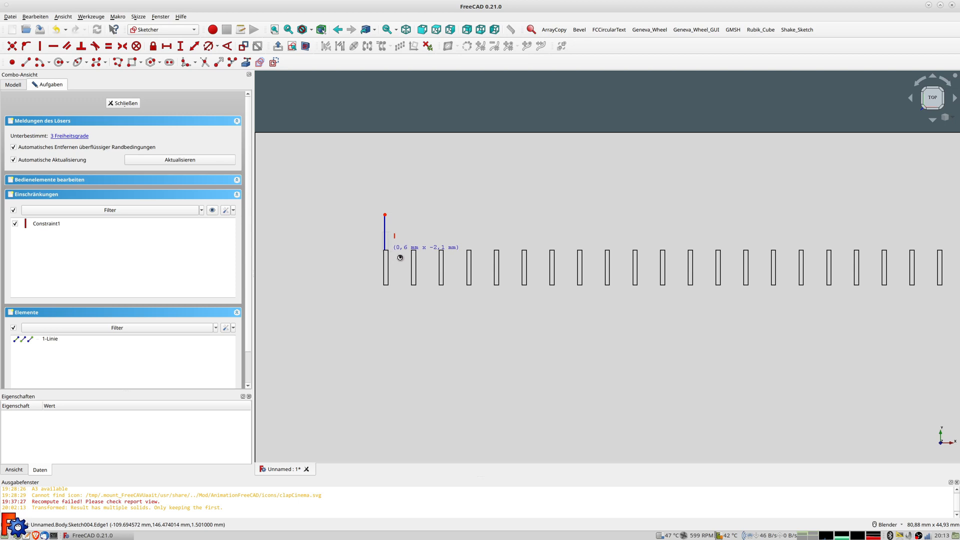
pyautogui.scroll(3, 401, 258)
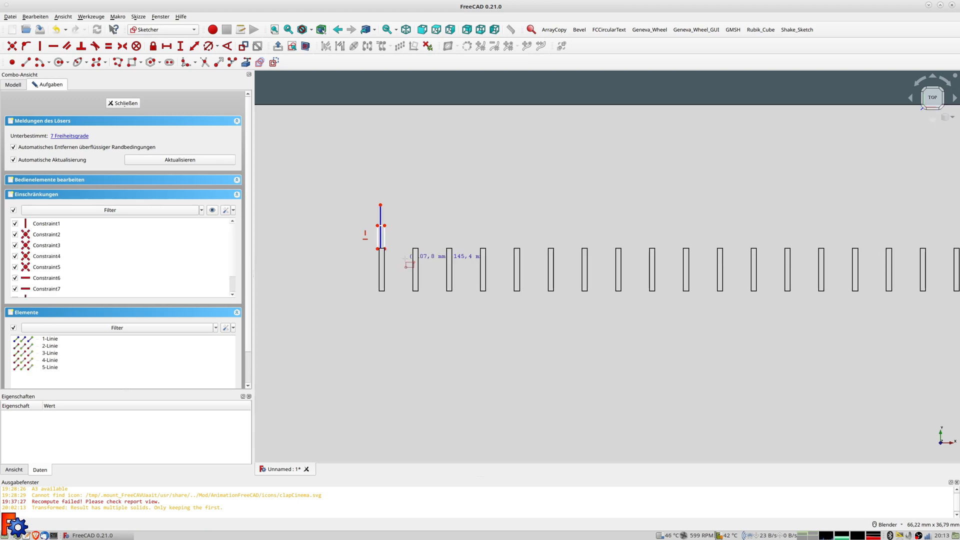
pyautogui.scroll(3, 400, 258)
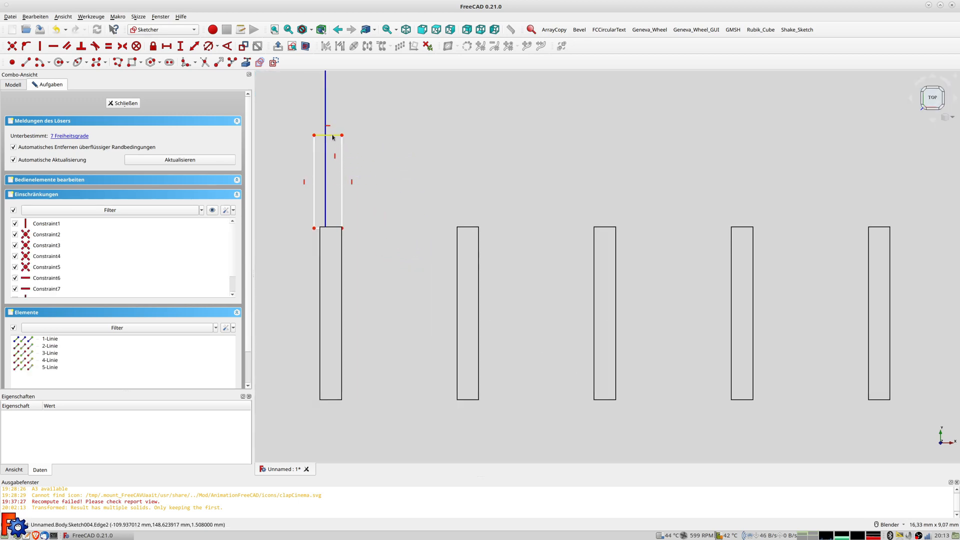
pyautogui.click(328, 135)
pyautogui.click(194, 46)
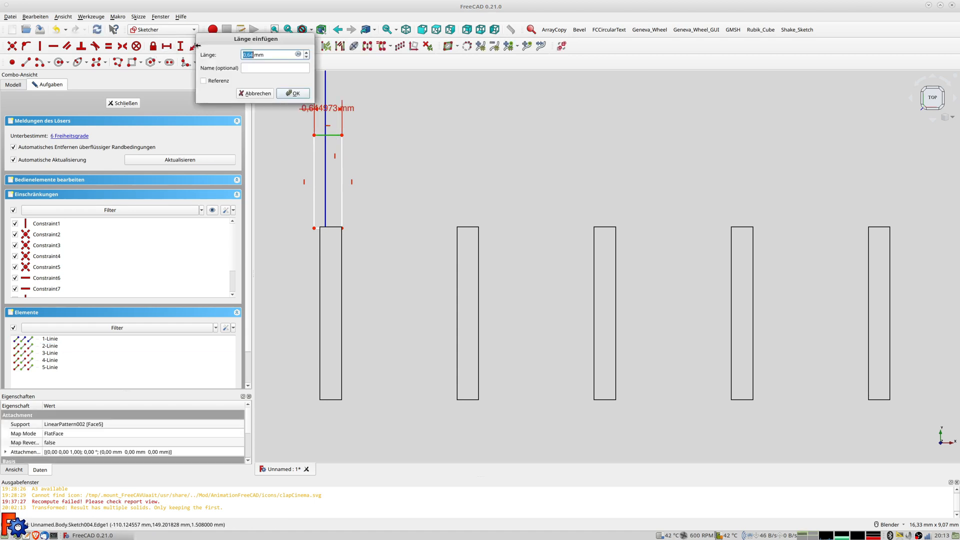
pyautogui.press('Return')
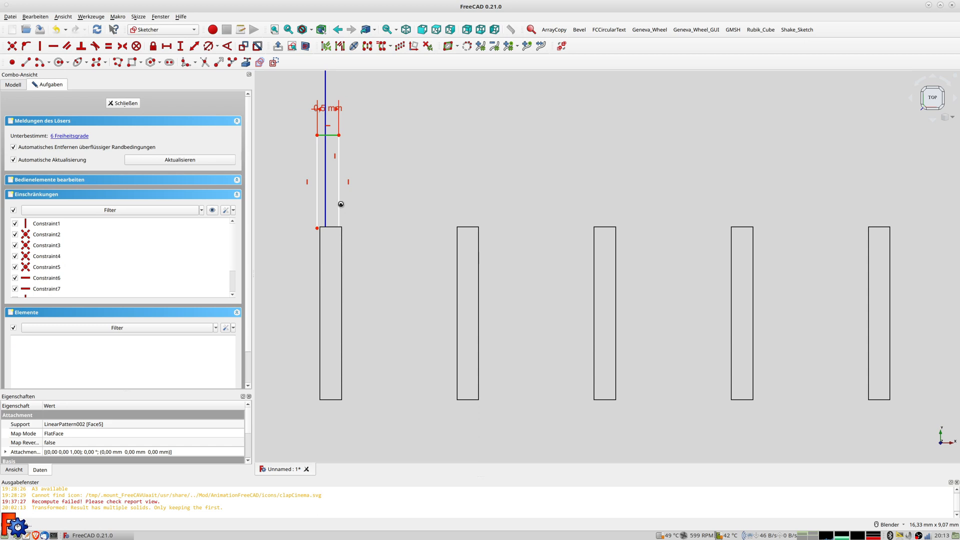
pyautogui.click(339, 134)
pyautogui.click(336, 157)
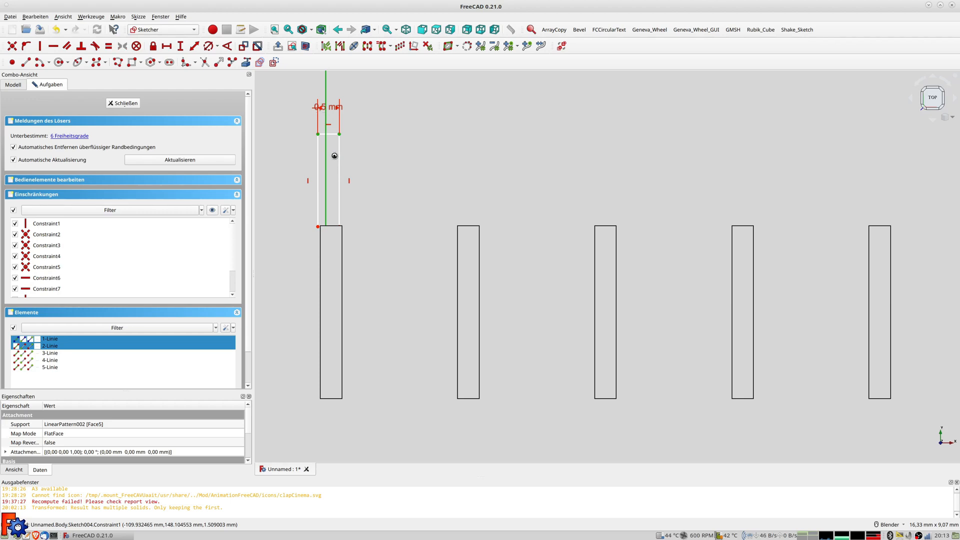
pyautogui.press('s')
pyautogui.scroll(-3, 361, 167)
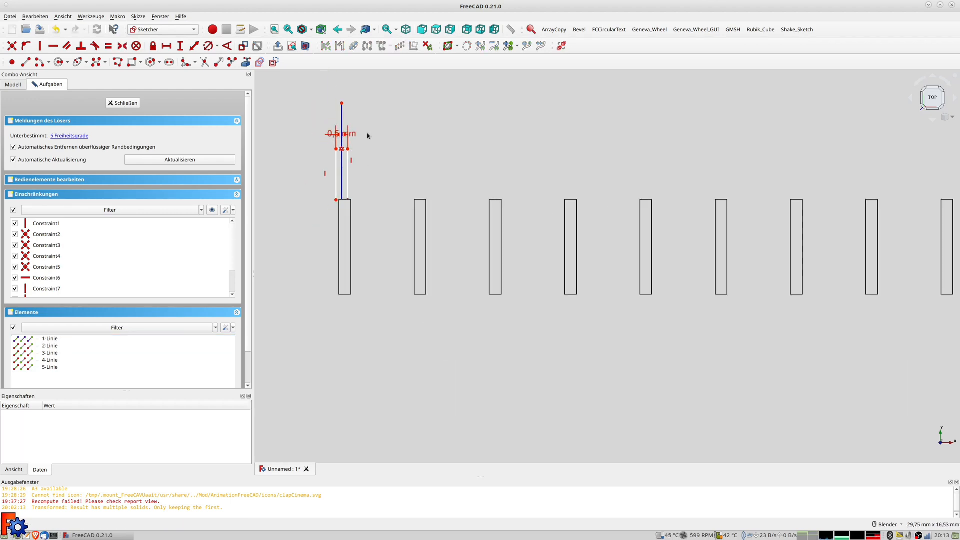
# Place the guide line's top point 110 mm horizontally from the vertical axis
pyautogui.click(341, 104)
pyautogui.scroll(-5, 553, 158)
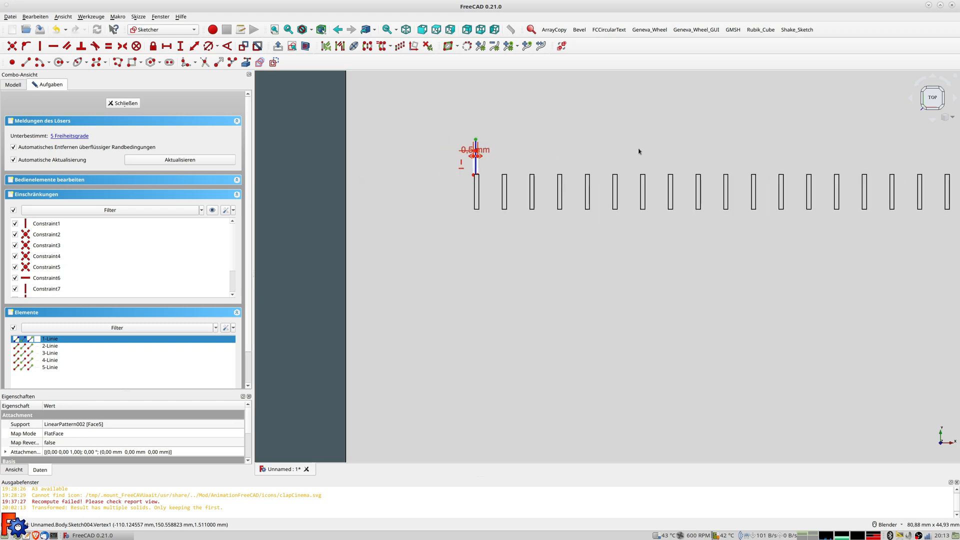
pyautogui.scroll(-4, 638, 151)
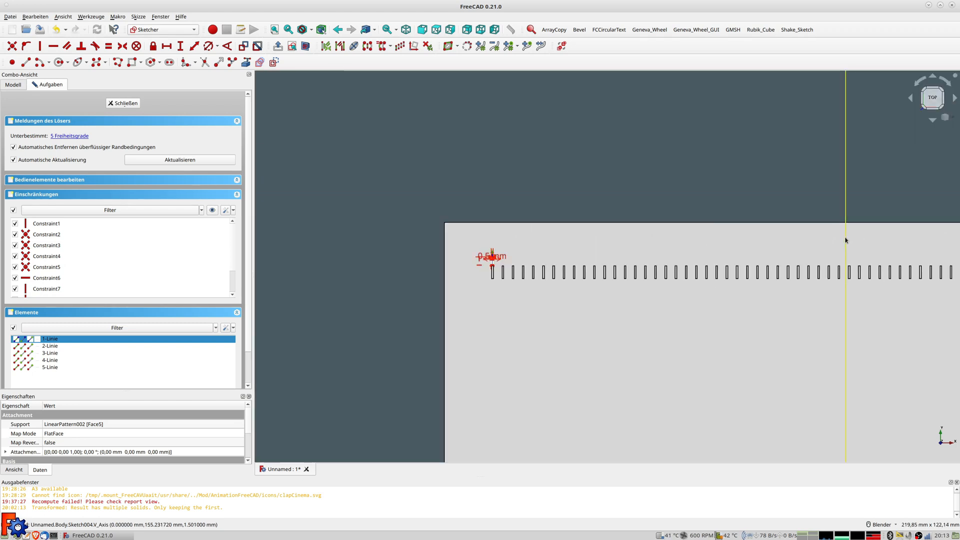
pyautogui.click(194, 46)
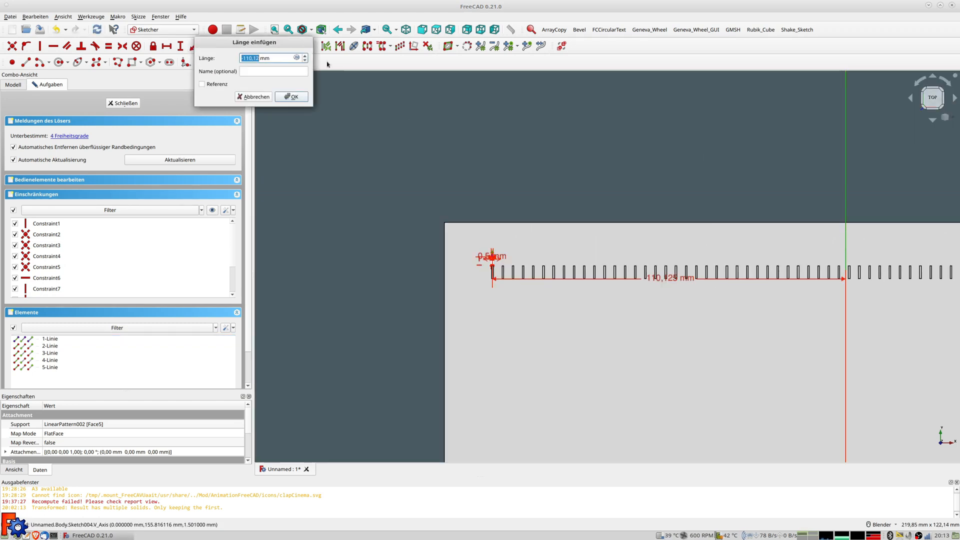
pyautogui.write('-1')
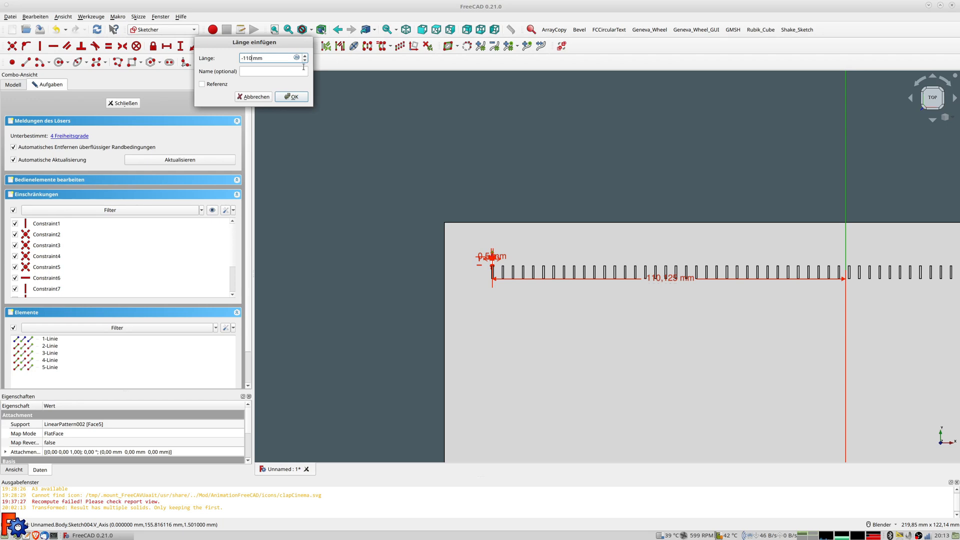
pyautogui.write('10')
pyautogui.press('Return')
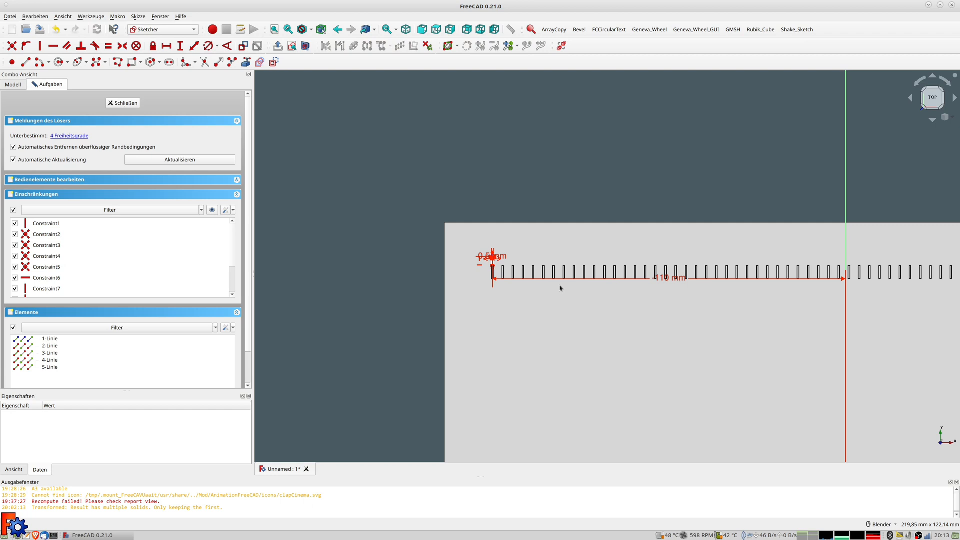
# Constrain the slot's corner 285/2 = 142,5 mm vertically from the horizontal axis
pyautogui.scroll(3, 560, 287)
pyautogui.click(404, 240)
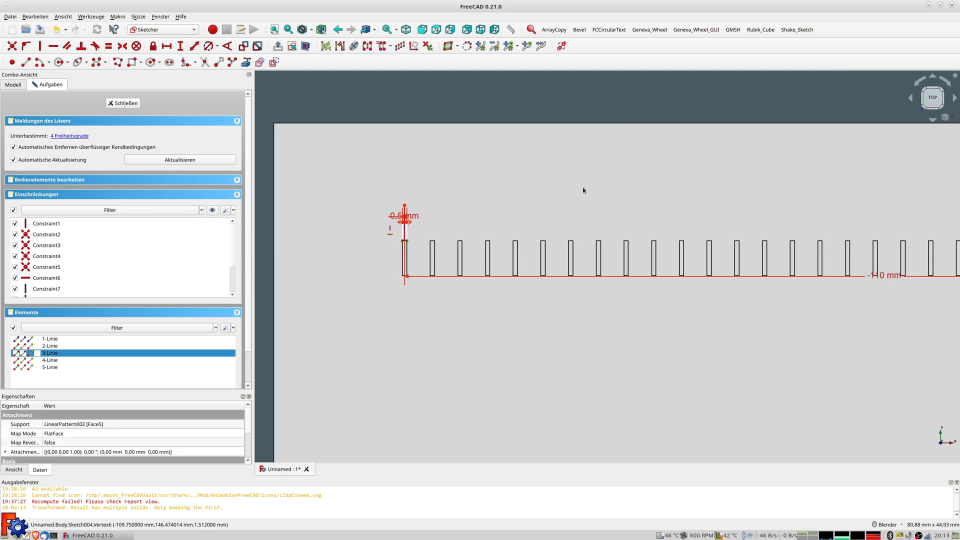
pyautogui.scroll(-5, 642, 282)
pyautogui.moveTo(672, 392)
pyautogui.keyDown('shift'); pyautogui.mouseDown(button='middle')
pyautogui.moveTo(600, 182)
pyautogui.moveTo(605, 167)
pyautogui.mouseUp(button='middle'); pyautogui.keyUp('shift')
pyautogui.keyDown('shift'); pyautogui.moveTo(621, 372); pyautogui.dragTo(596, 318, button='middle'); pyautogui.keyUp('shift')
pyautogui.click(602, 404)
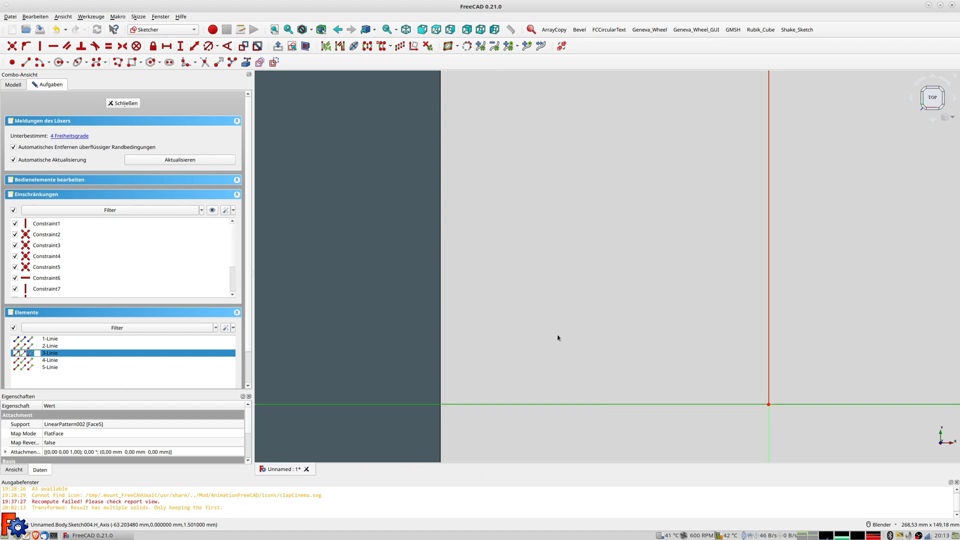
pyautogui.click(194, 46)
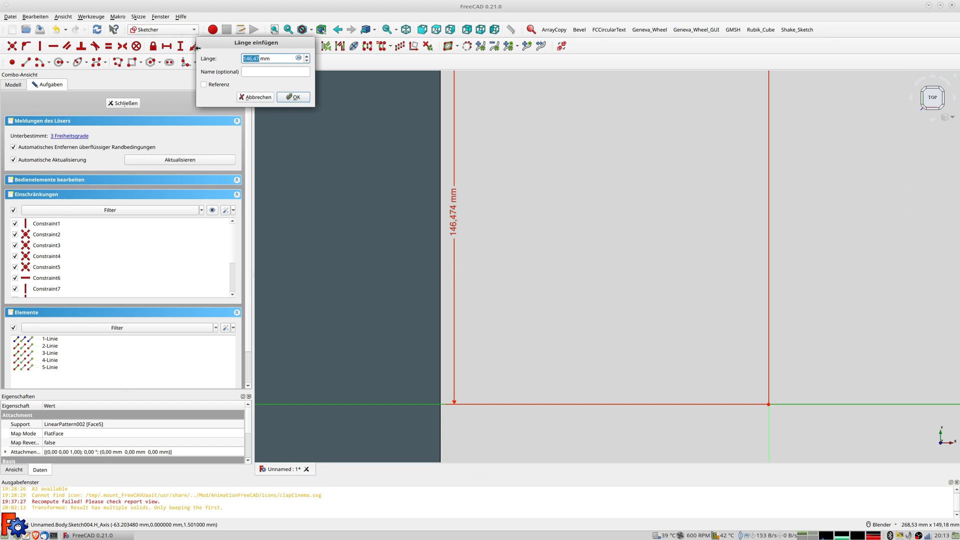
pyautogui.write('285')
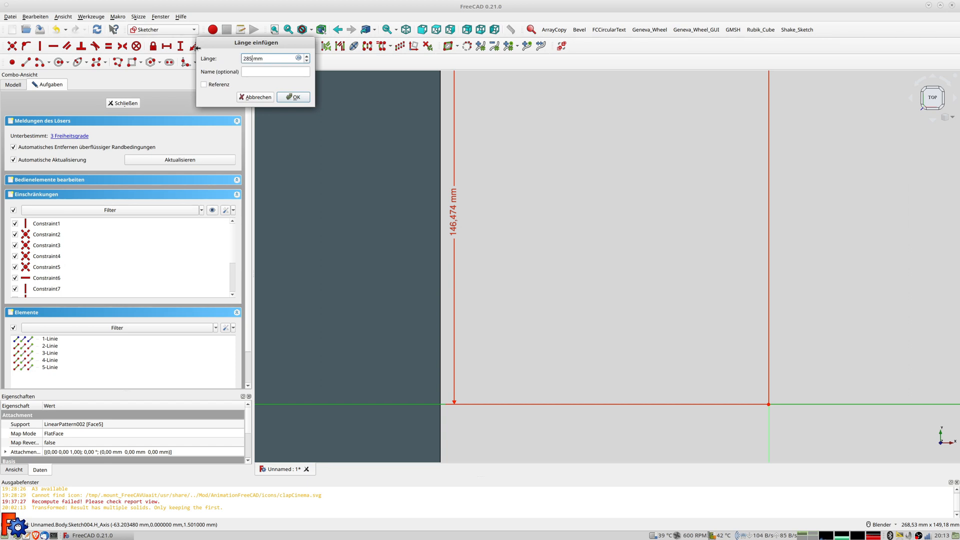
pyautogui.write('/2+4')
pyautogui.press('Return')
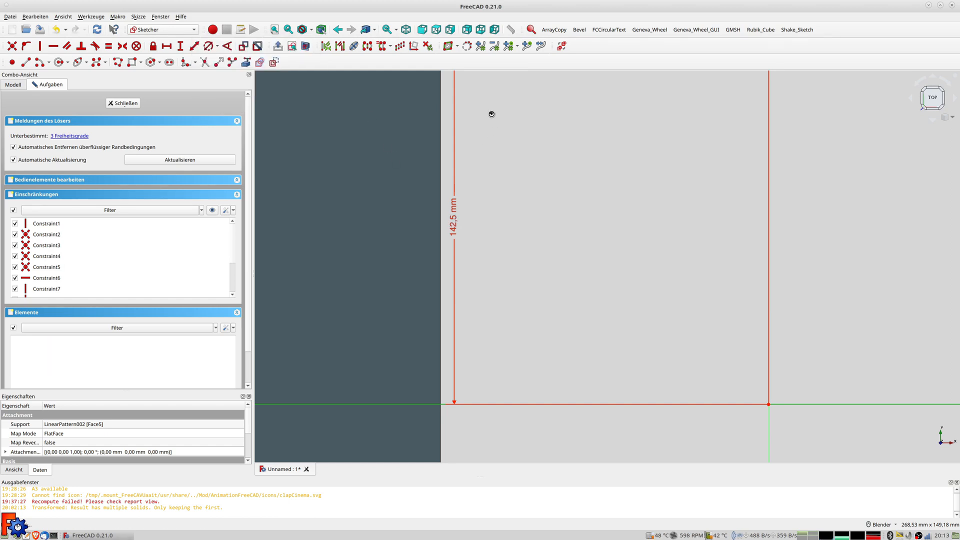
pyautogui.moveTo(475, 113)
pyautogui.keyDown('shift'); pyautogui.mouseDown(button='middle')
pyautogui.moveTo(484, 134)
pyautogui.moveTo(478, 289)
pyautogui.mouseUp(button='middle'); pyautogui.keyUp('shift')
pyautogui.scroll(12, 483, 195)
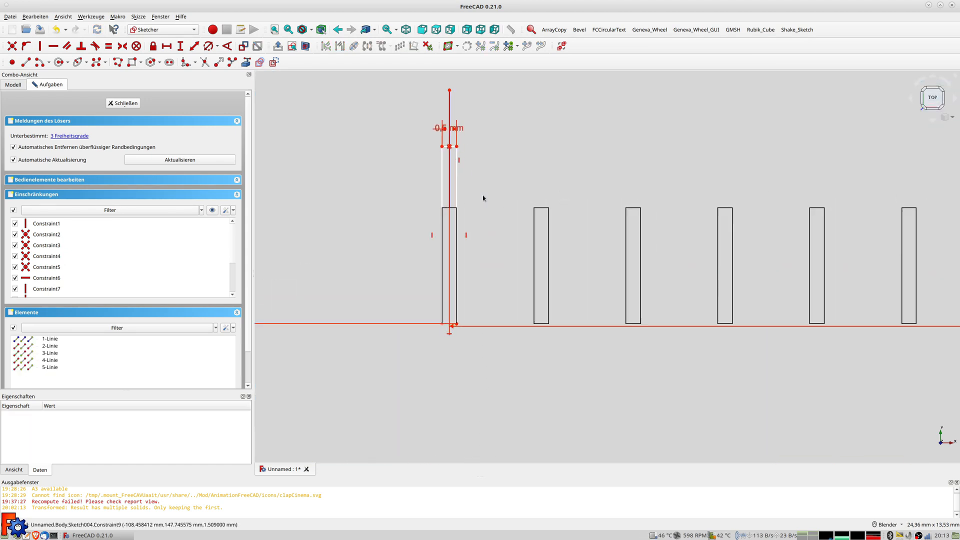
pyautogui.scroll(3, 473, 210)
pyautogui.scroll(-1, 472, 210)
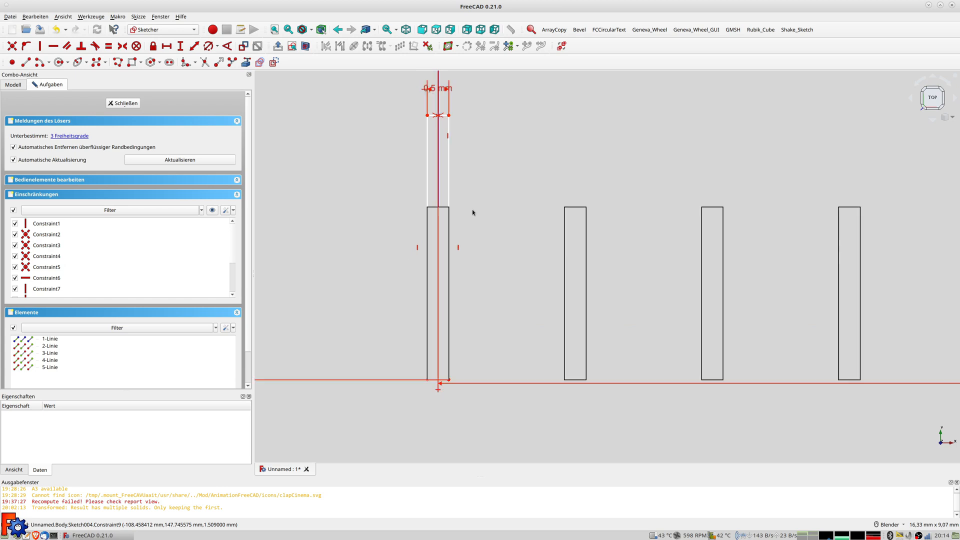
pyautogui.click(306, 48)
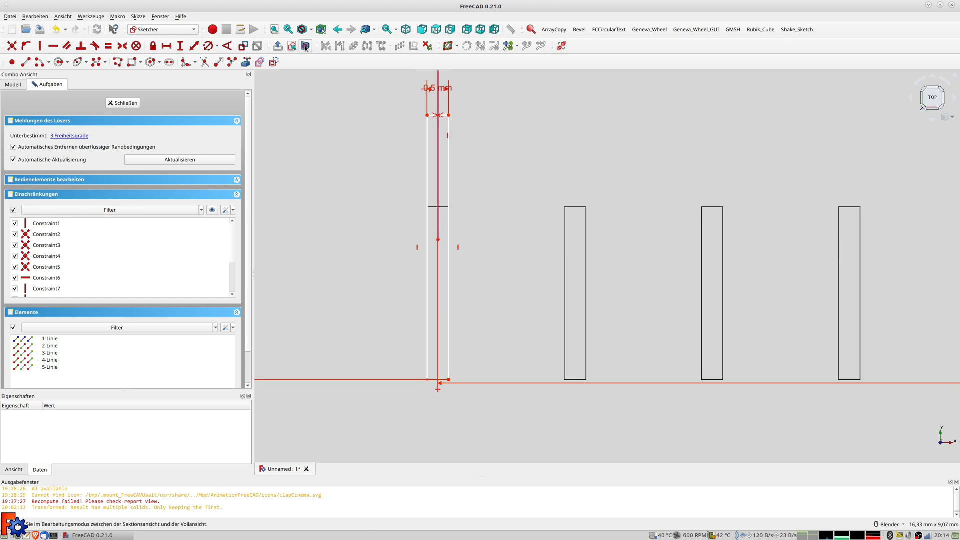
pyautogui.click(306, 49)
pyautogui.scroll(-4, 479, 275)
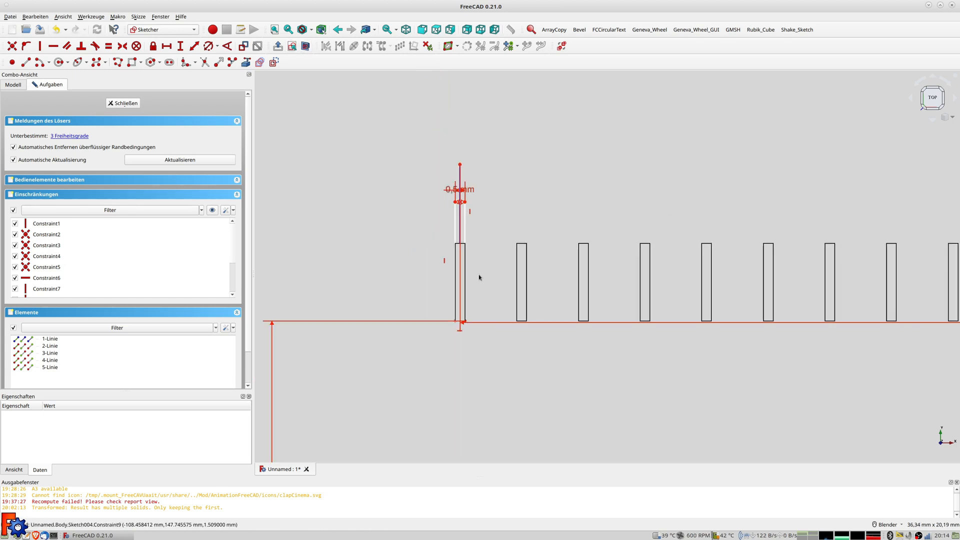
pyautogui.scroll(-5, 479, 275)
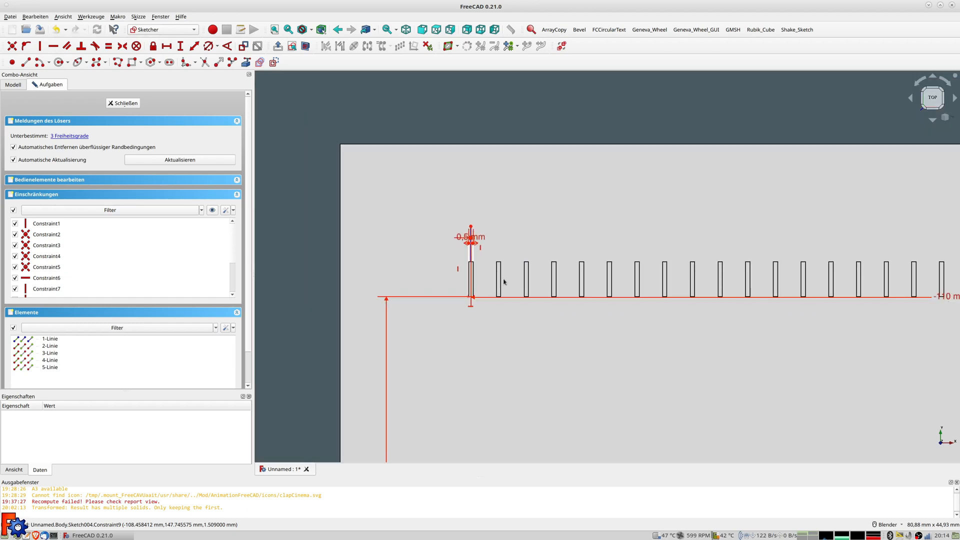
pyautogui.scroll(-1, 504, 281)
pyautogui.scroll(-4, 504, 281)
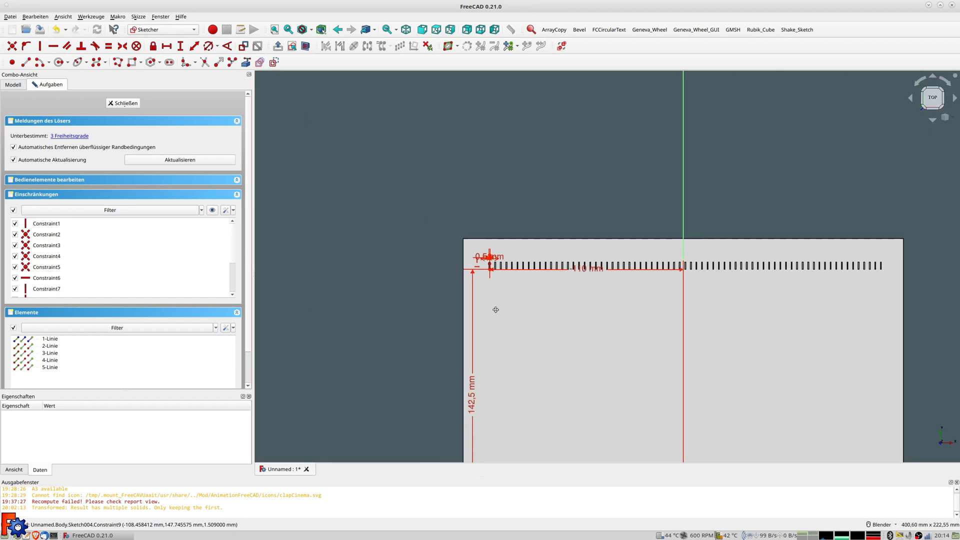
pyautogui.keyDown('shift'); pyautogui.moveTo(494, 311); pyautogui.dragTo(443, 263, button='middle'); pyautogui.keyUp('shift')
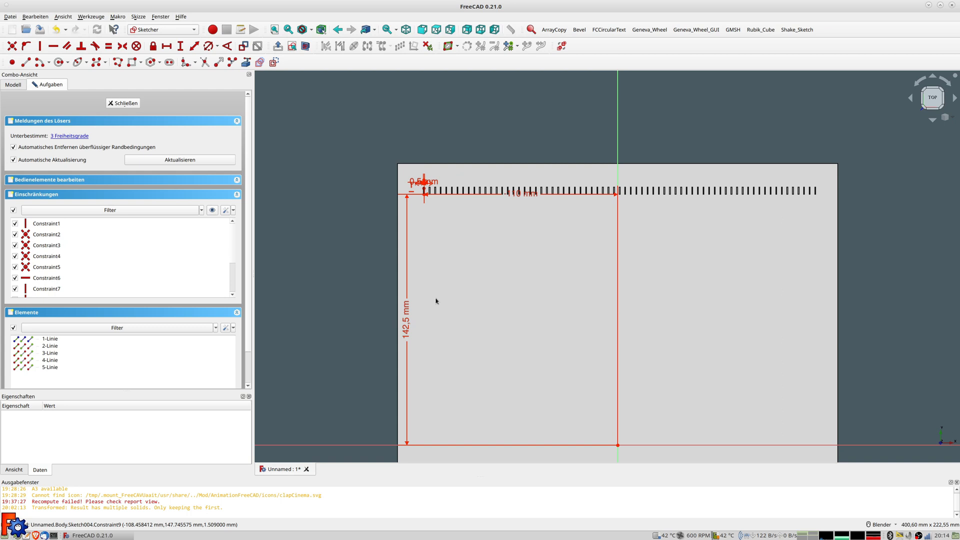
pyautogui.scroll(2, 436, 301)
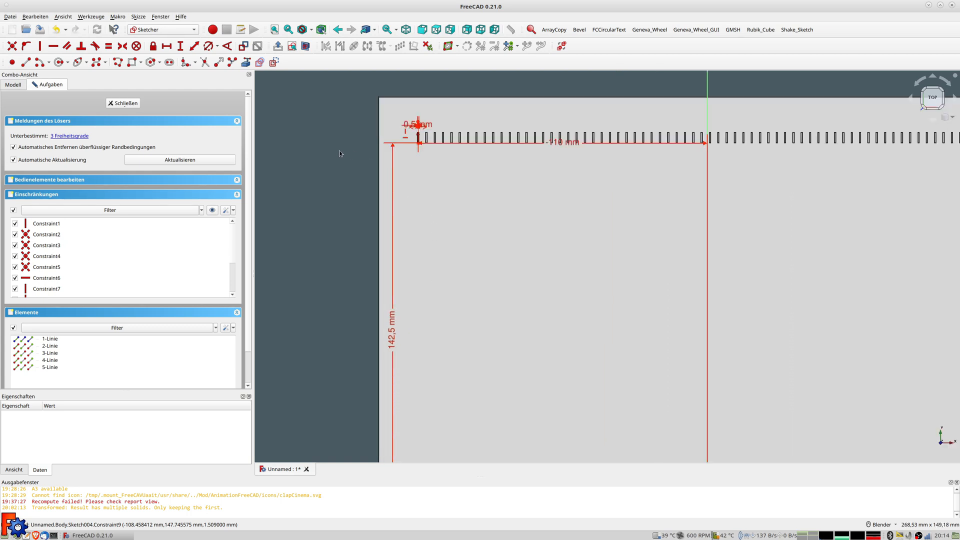
# Change the vertical distance dimension to the formula 285/2+4, giving 146,5 mm
pyautogui.doubleClick(392, 343)
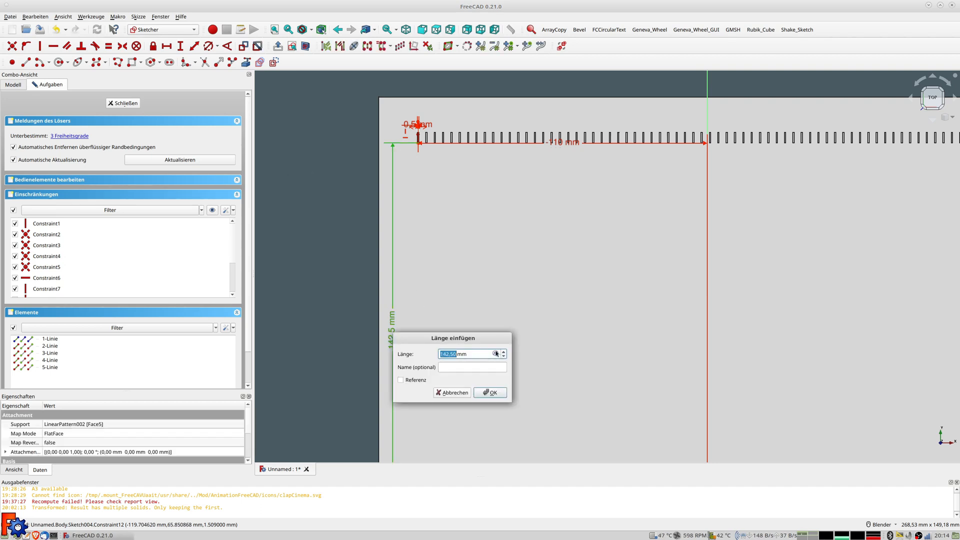
pyautogui.click(496, 353)
pyautogui.write('285')
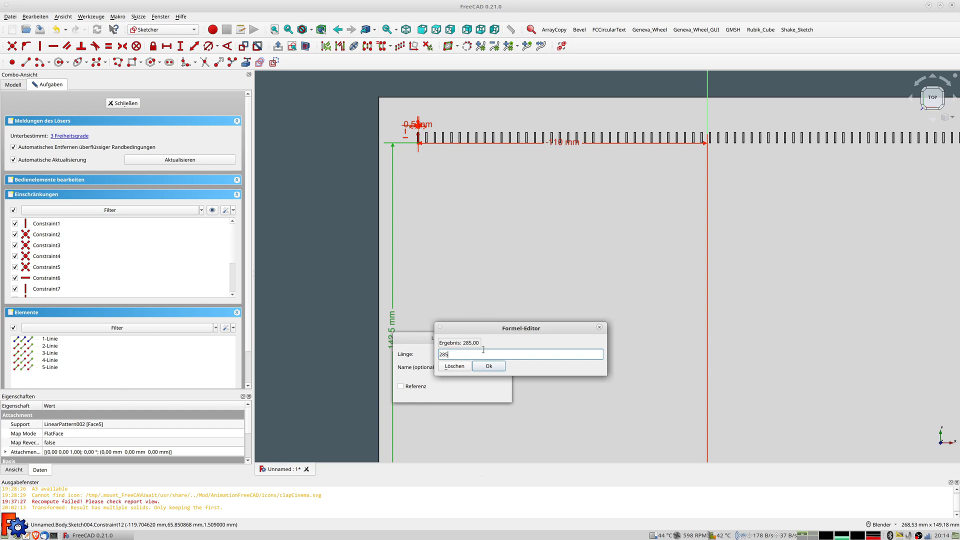
pyautogui.write('/2+4')
pyautogui.press('Return')
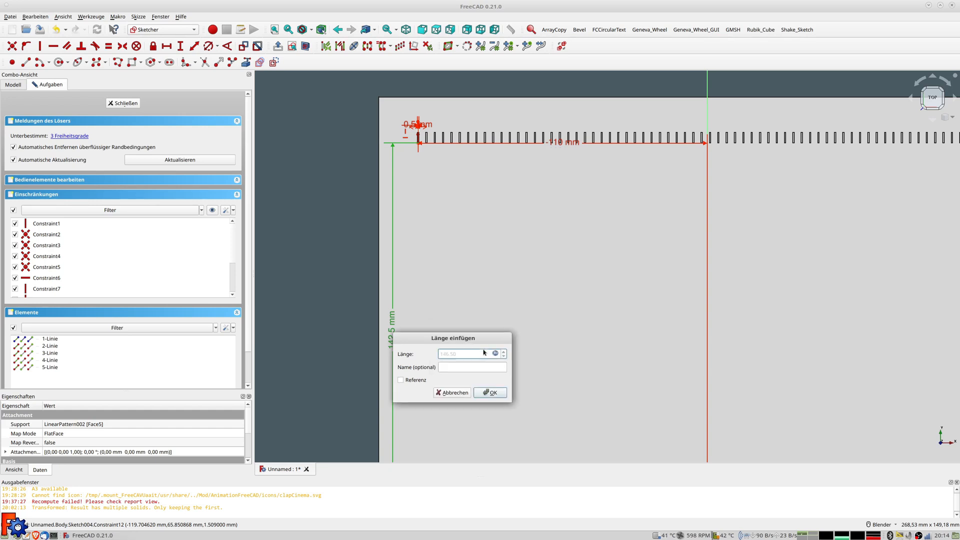
pyautogui.click(490, 393)
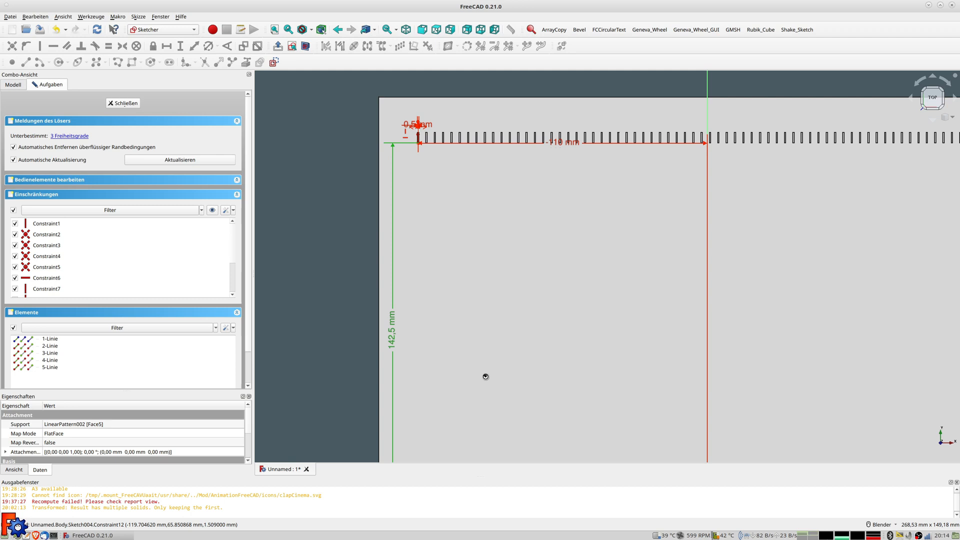
# Give the slot's right edge a 2 mm length and close the sketch
pyautogui.scroll(8, 422, 136)
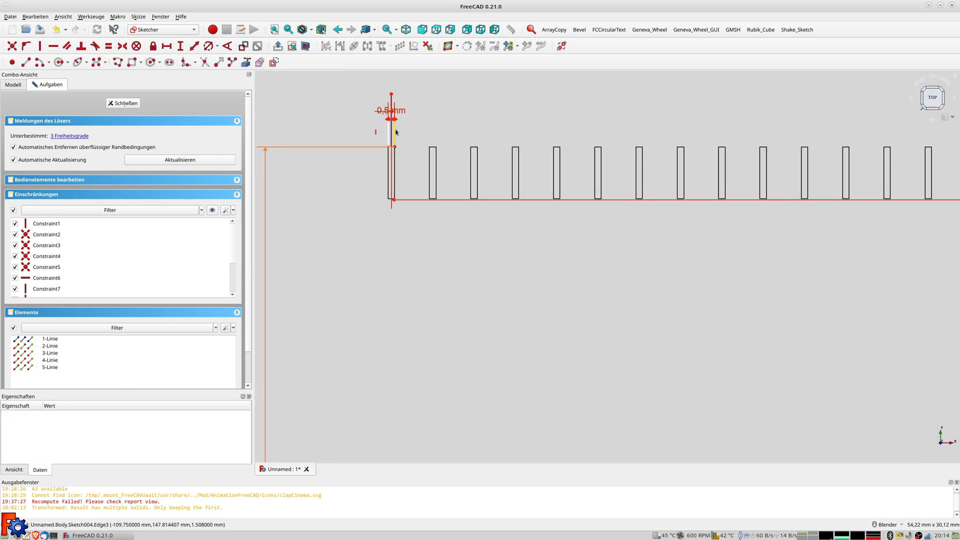
pyautogui.click(394, 130)
pyautogui.click(194, 47)
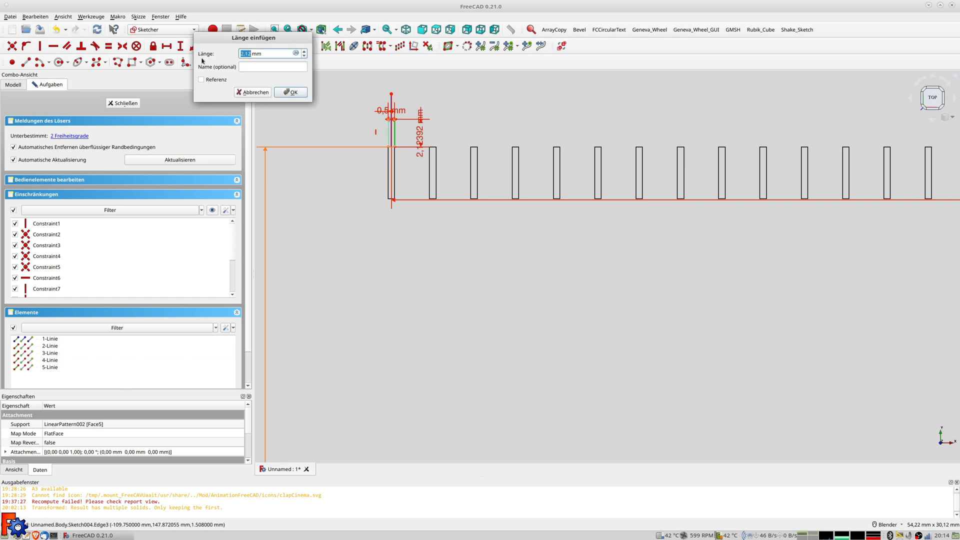
pyautogui.click(252, 92)
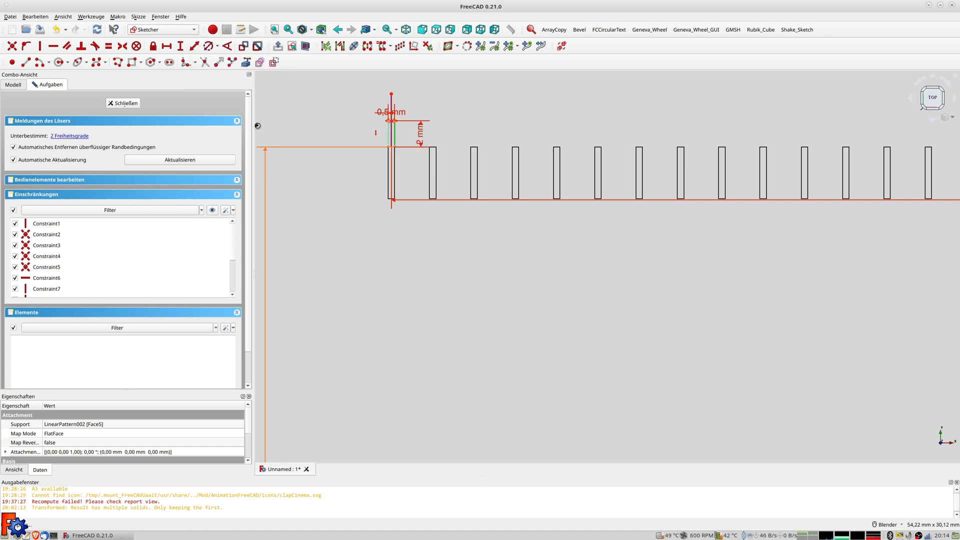
pyautogui.click(124, 104)
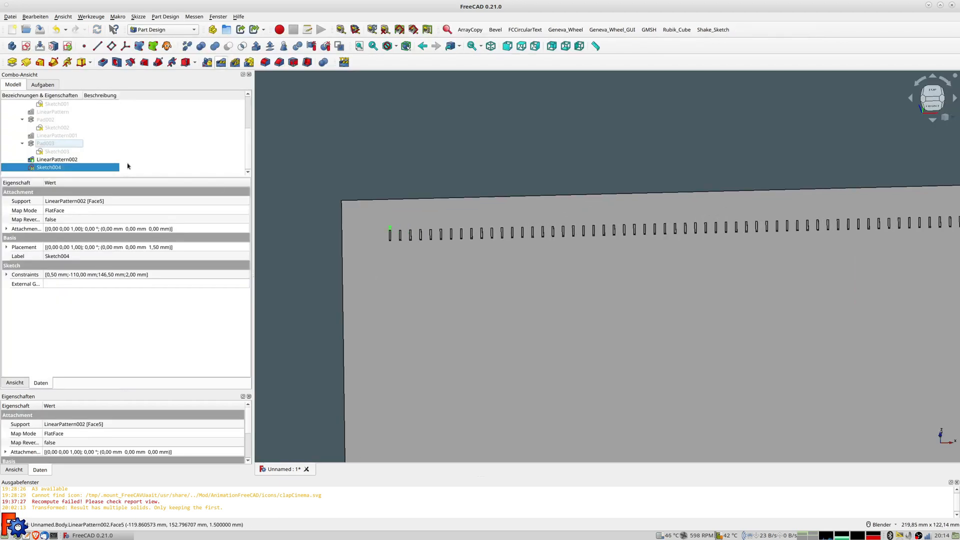
# Pad Sketch004 by 0,4 mm as Pad004, then start a linear pattern of Pad004
pyautogui.click(12, 62)
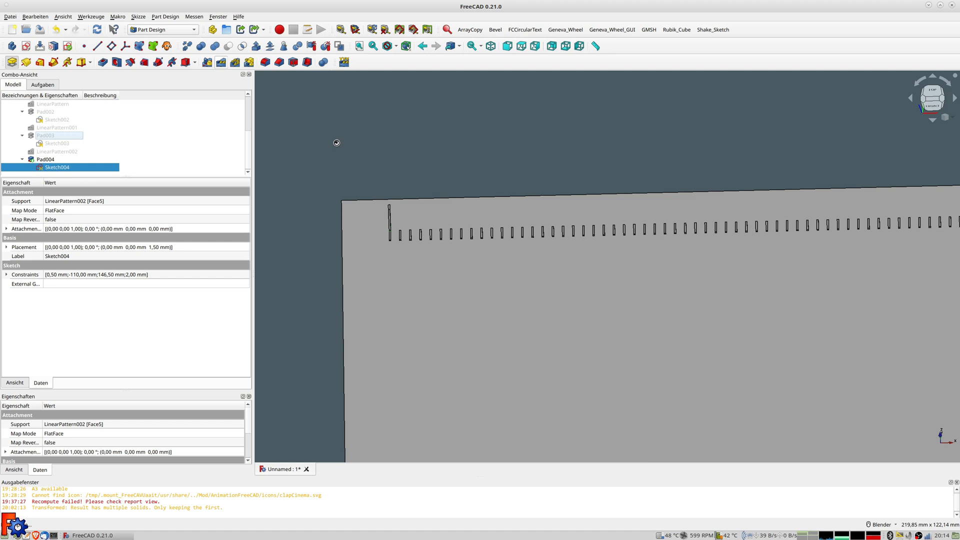
pyautogui.write('0,4 mm')
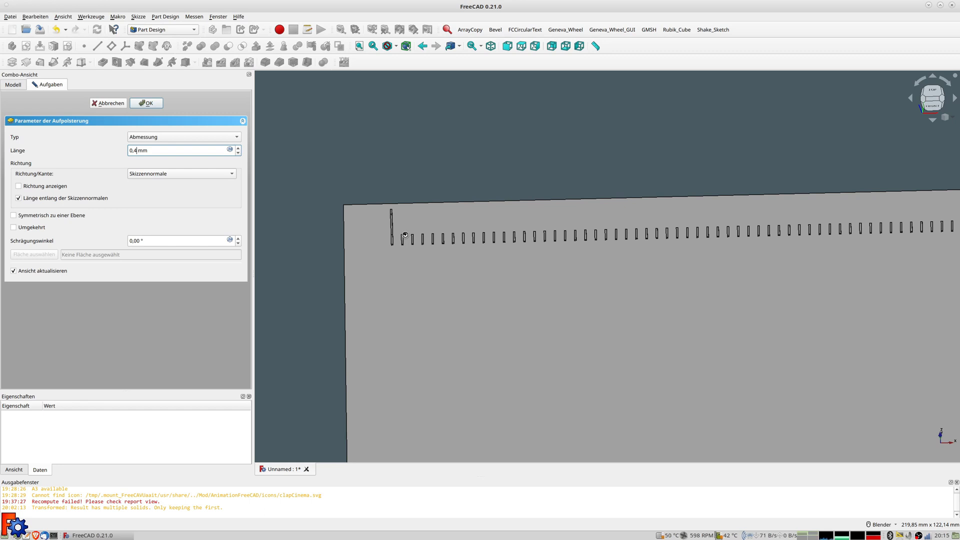
pyautogui.press('Return')
pyautogui.scroll(4, 400, 243)
pyautogui.moveTo(401, 242)
pyautogui.mouseDown(button='middle')
pyautogui.moveTo(442, 235)
pyautogui.moveTo(409, 234)
pyautogui.mouseUp(button='middle')
pyautogui.scroll(-3, 409, 234)
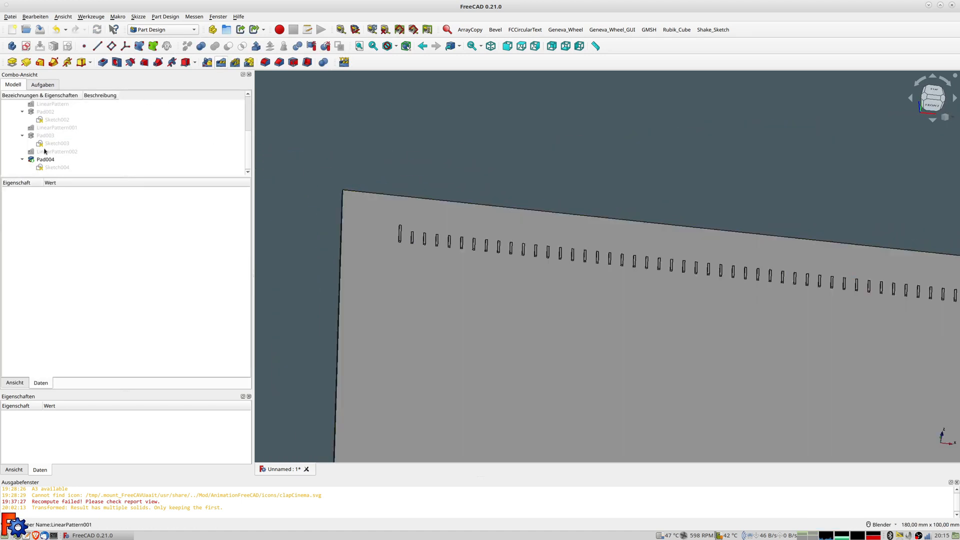
pyautogui.click(47, 160)
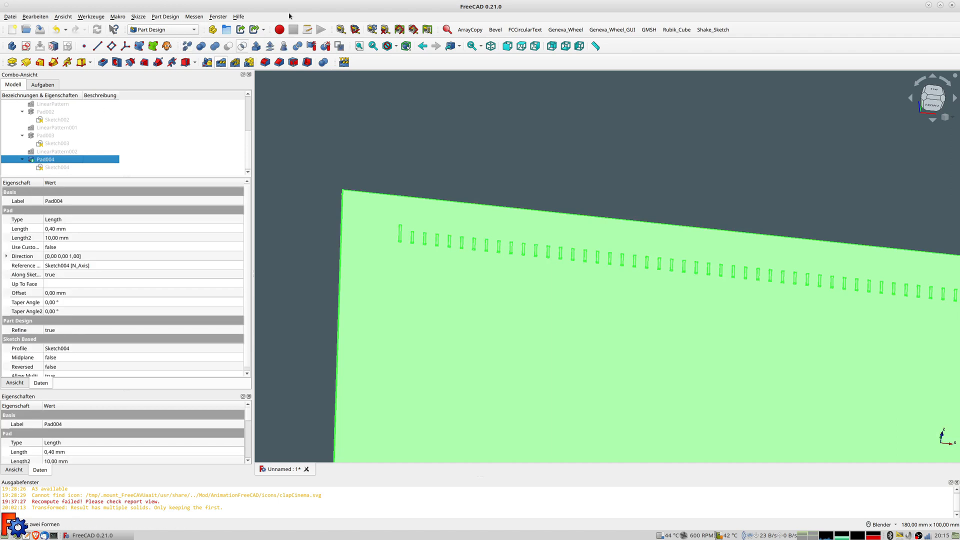
pyautogui.click(221, 63)
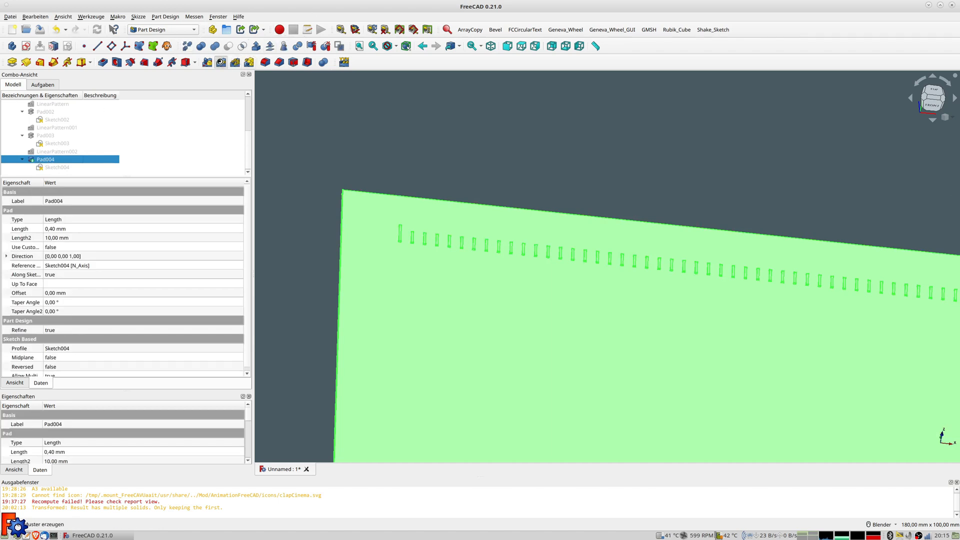
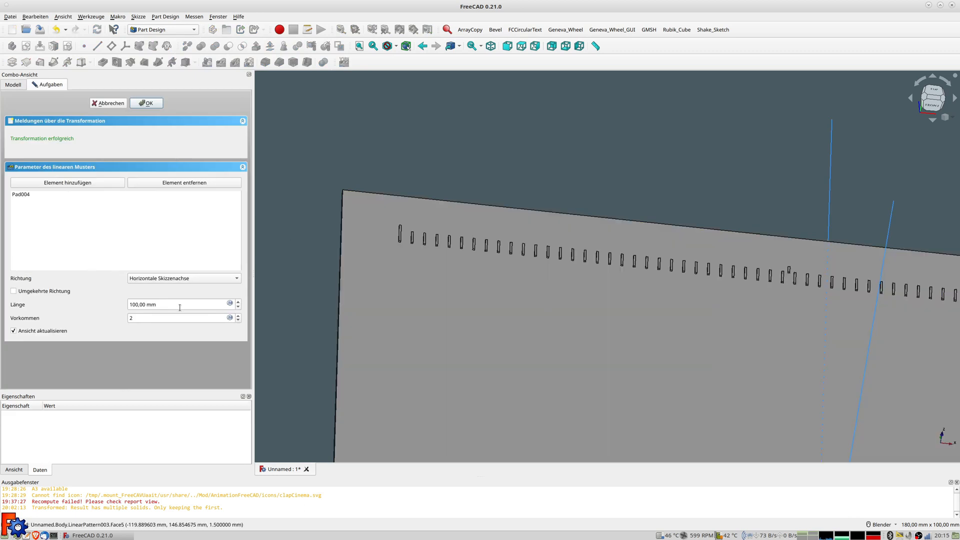
# Set the pattern length to the formula 8*25,4, giving 203.20 mm
pyautogui.scroll(-4, 743, 317)
pyautogui.keyDown('shift'); pyautogui.moveTo(729, 302); pyautogui.dragTo(556, 277, button='middle'); pyautogui.keyUp('shift')
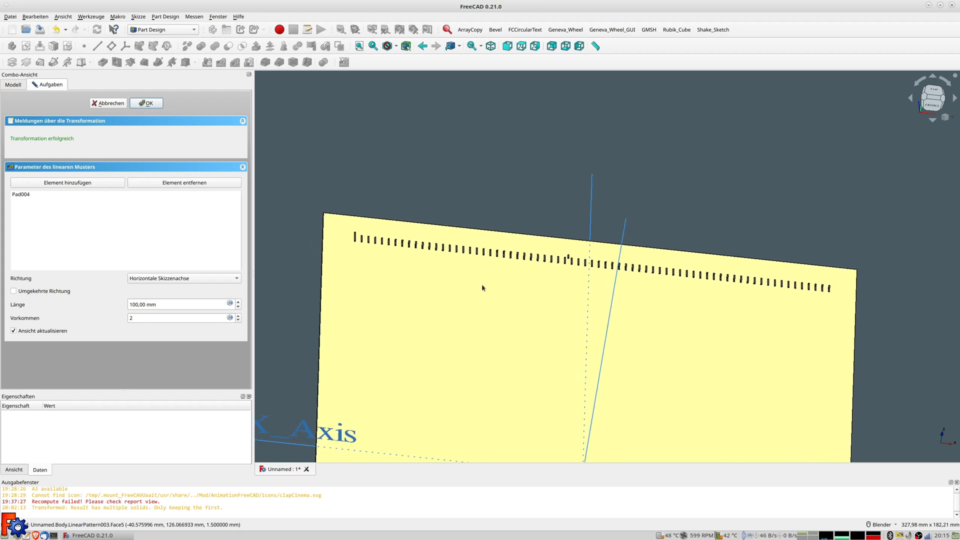
pyautogui.click(230, 303)
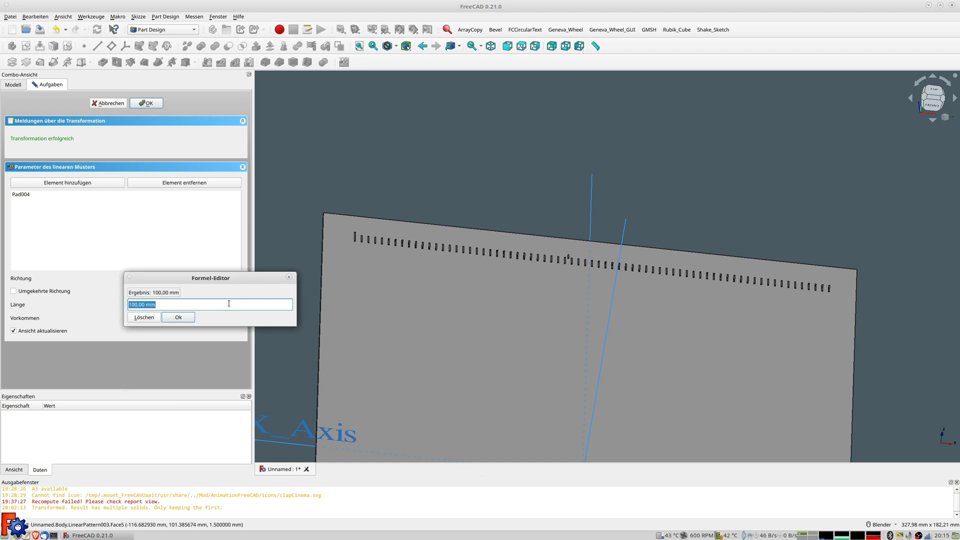
pyautogui.write('8*')
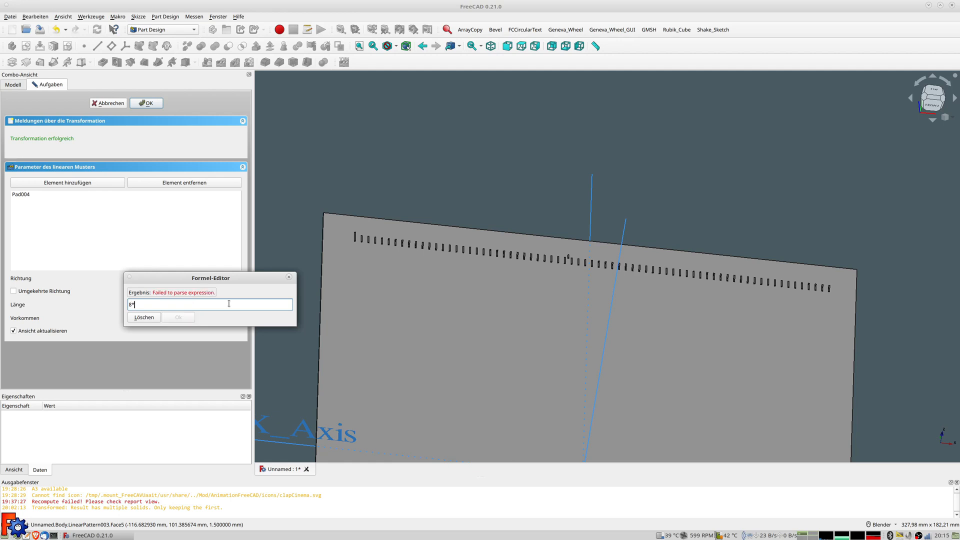
pyautogui.write('2,54')
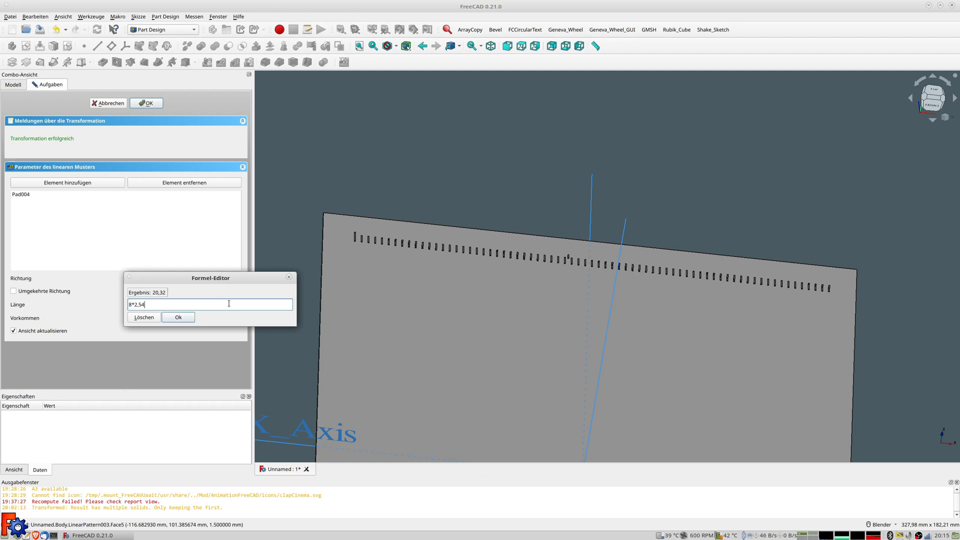
pyautogui.press('Return')
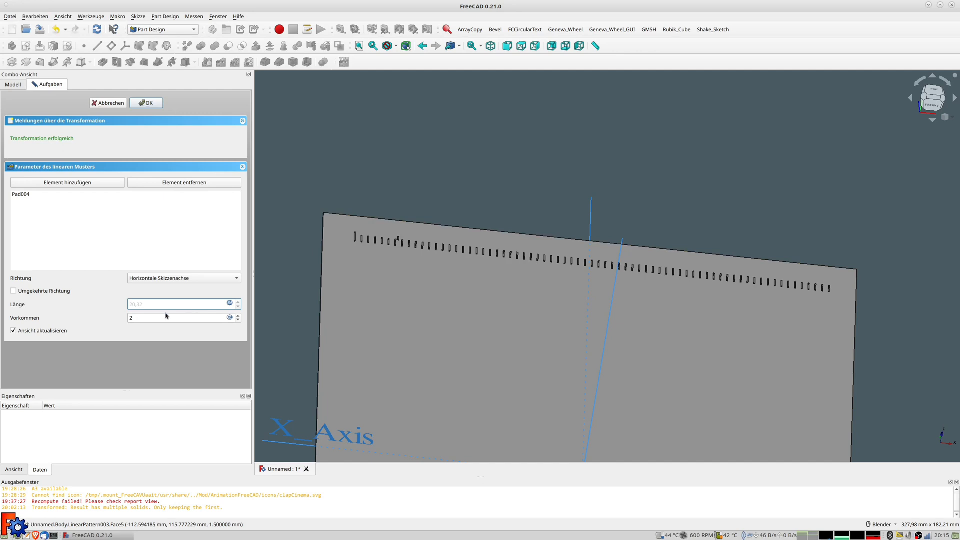
pyautogui.click(229, 303)
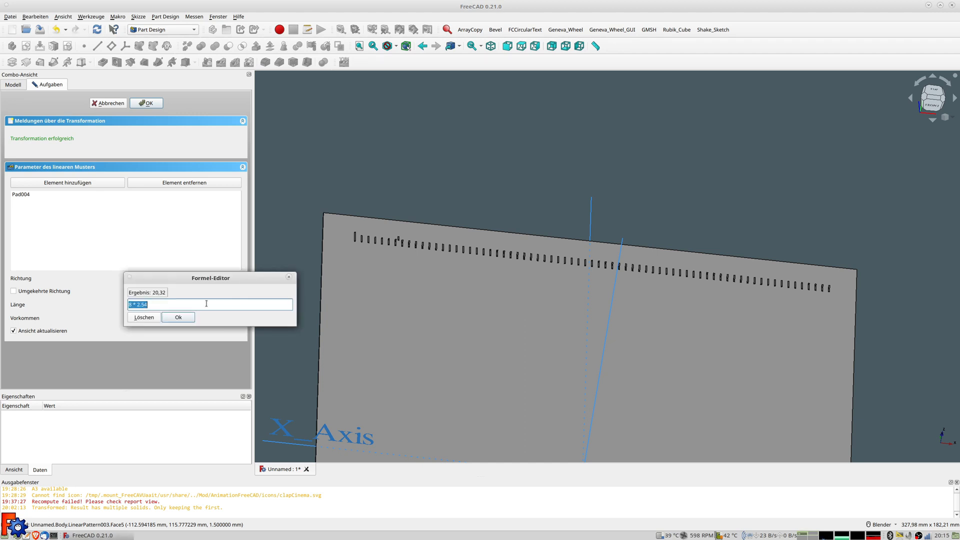
pyautogui.write('8*25,4')
pyautogui.press('Return')
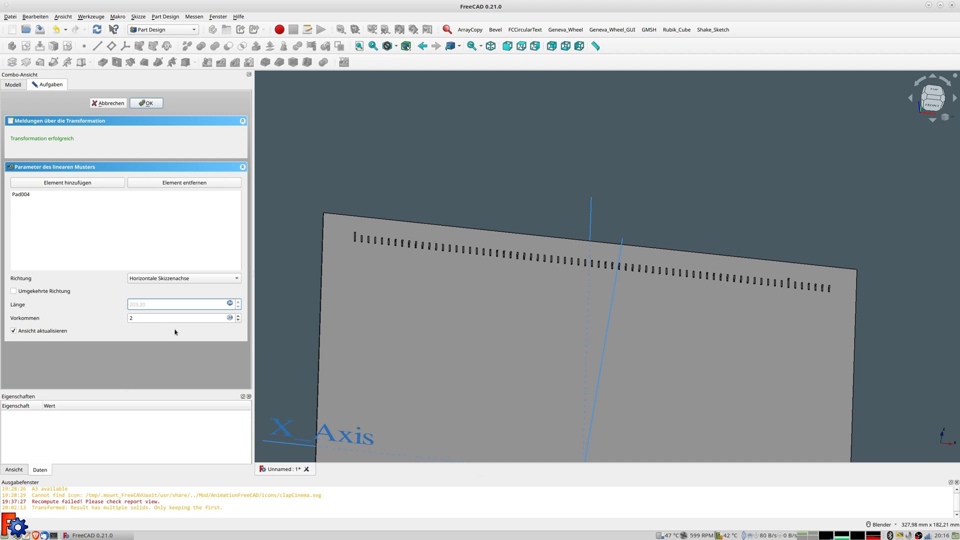
# Set the pattern to 9 occurrences
pyautogui.scroll(5, 797, 274)
pyautogui.scroll(-5, 797, 274)
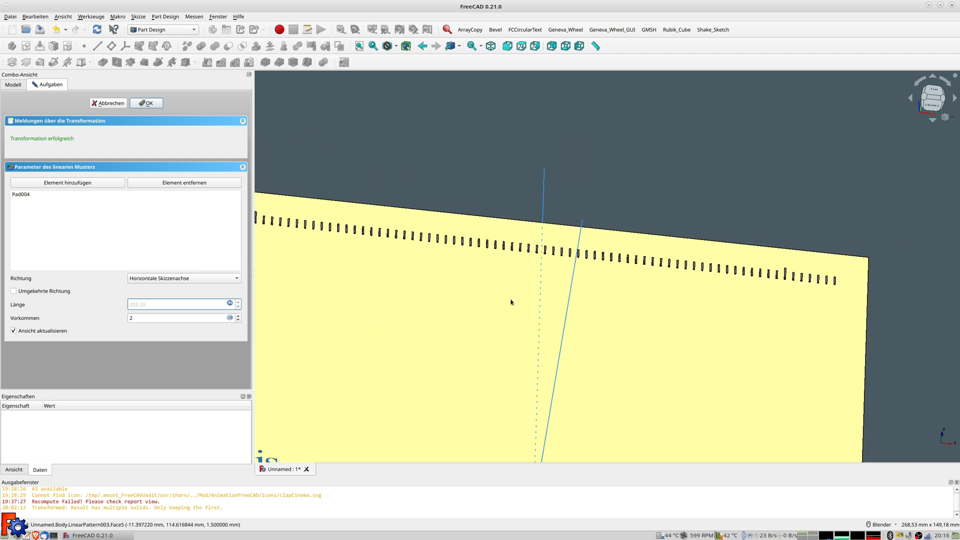
pyautogui.scroll(-1, 511, 302)
pyautogui.press('Tab')
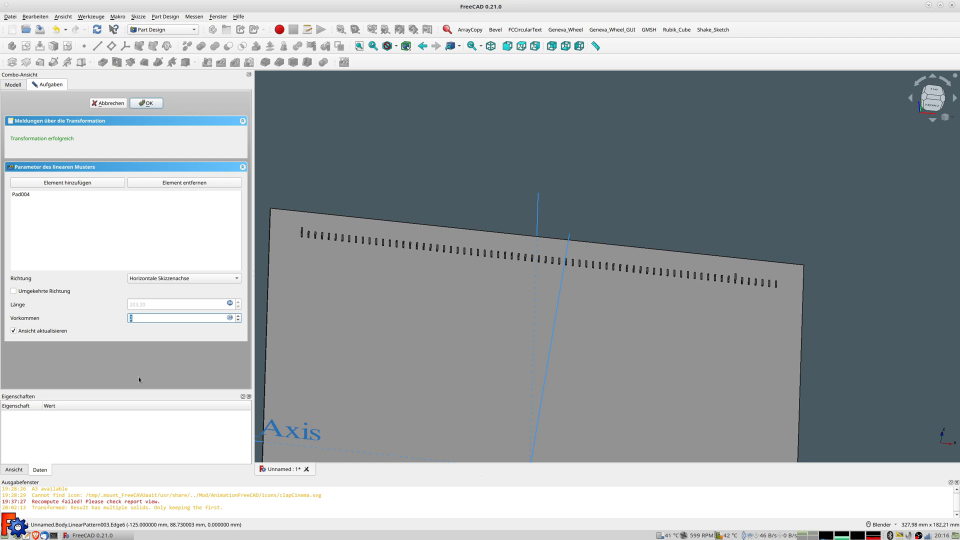
pyautogui.write('9')
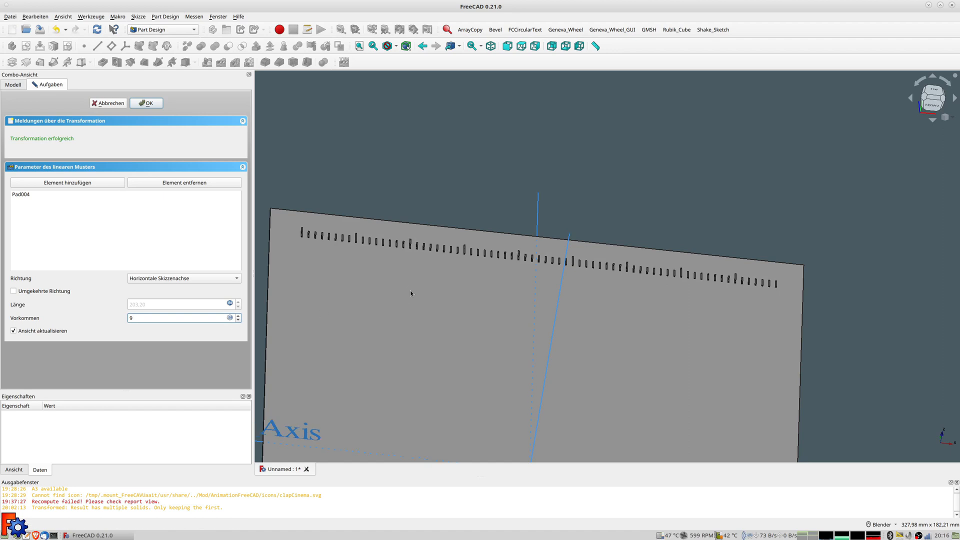
pyautogui.scroll(4, 321, 249)
pyautogui.scroll(1, 321, 249)
pyautogui.keyDown('shift'); pyautogui.moveTo(321, 249); pyautogui.dragTo(440, 273, button='middle'); pyautogui.keyUp('shift')
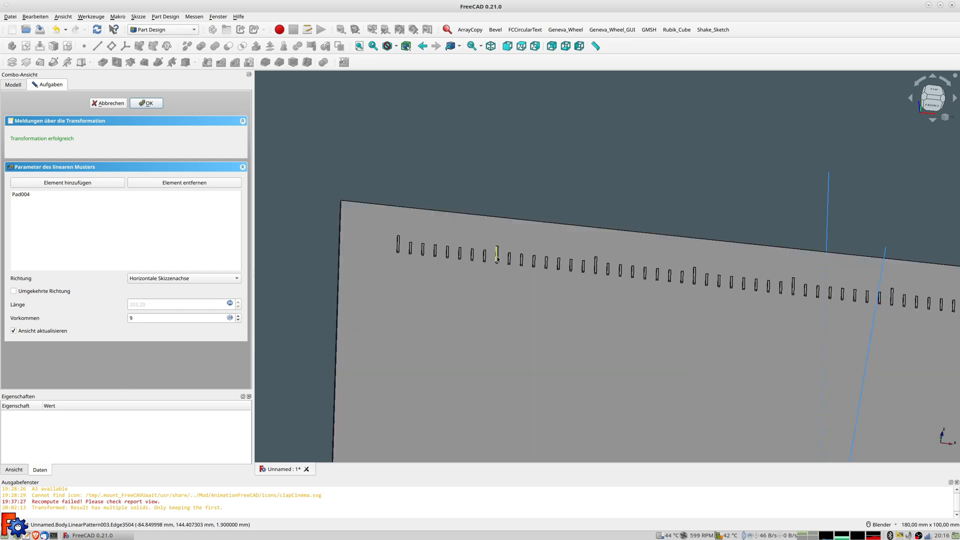
# Zoom and orbit around the nine-tick pattern, then select the plate's top face
pyautogui.scroll(-5, 653, 319)
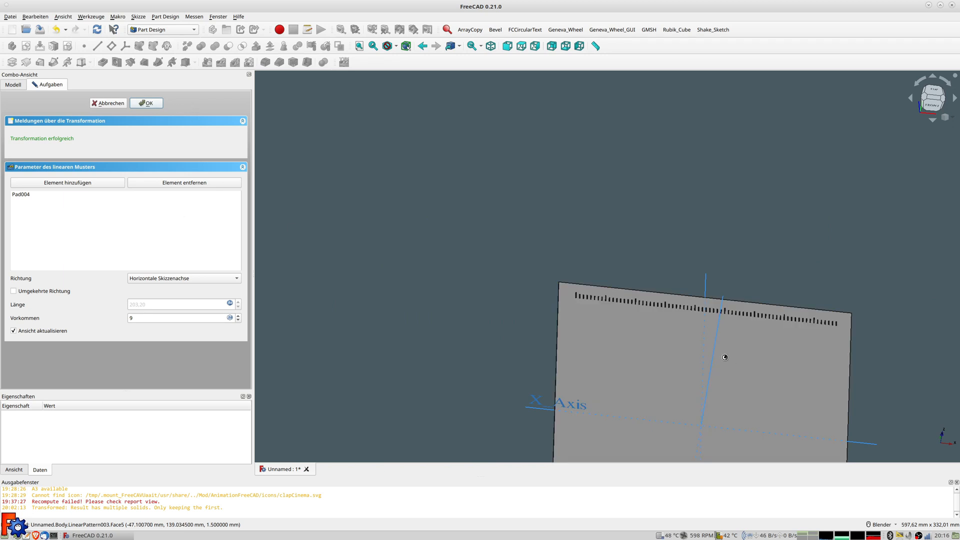
pyautogui.scroll(-5, 725, 357)
pyautogui.keyDown('shift'); pyautogui.moveTo(724, 357); pyautogui.dragTo(615, 255, button='middle'); pyautogui.keyUp('shift')
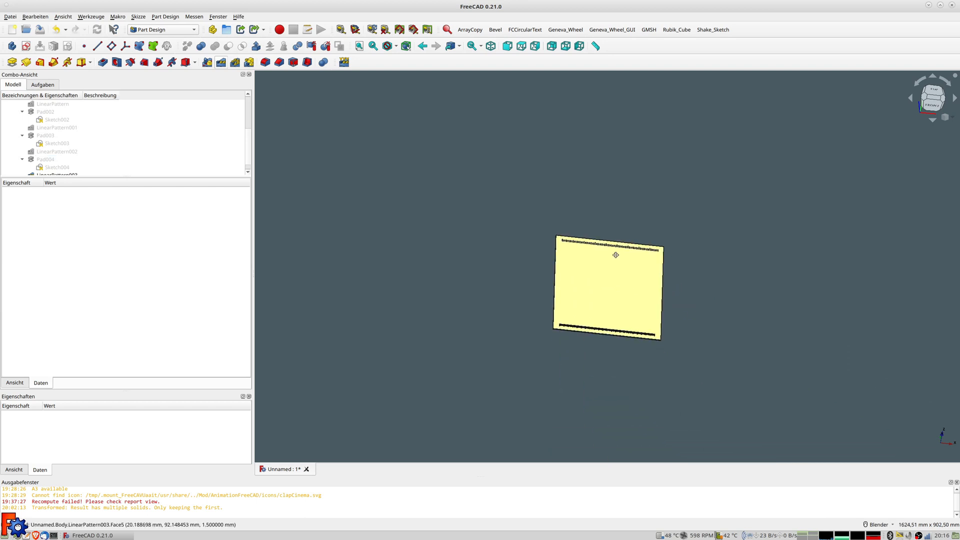
pyautogui.scroll(4, 615, 255)
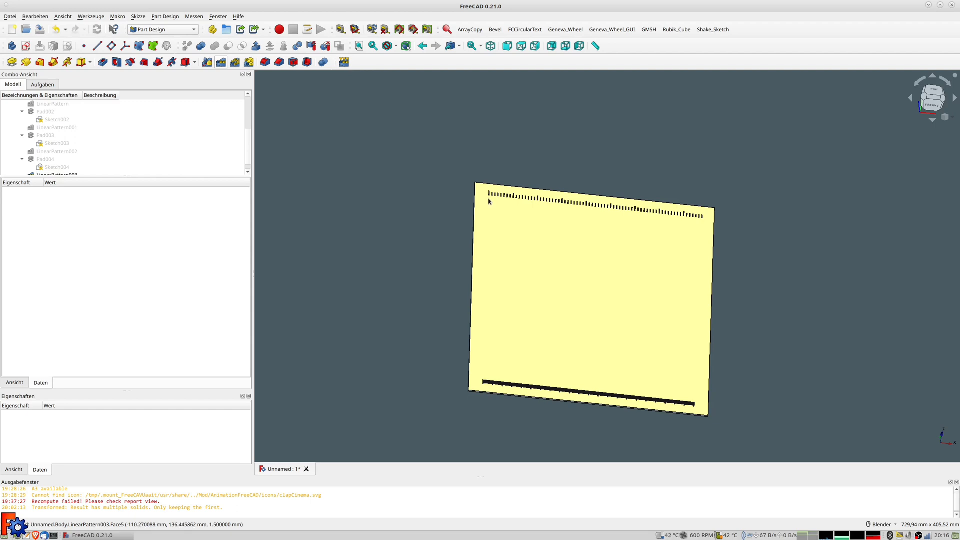
pyautogui.scroll(1, 494, 205)
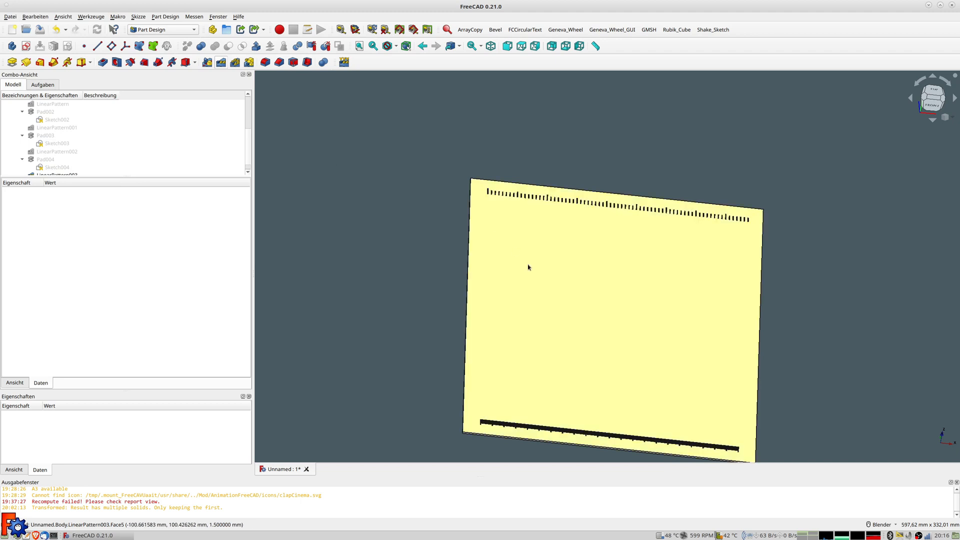
pyautogui.scroll(2, 480, 198)
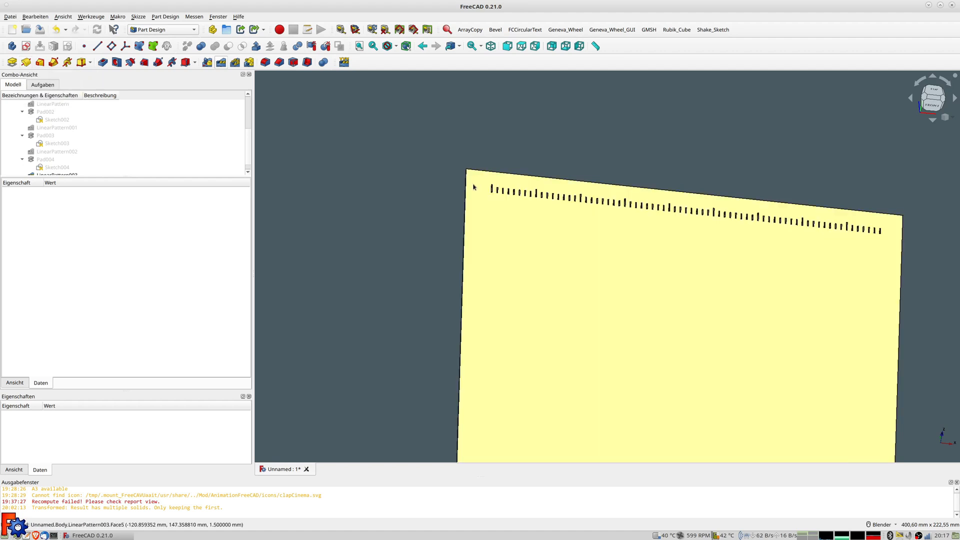
pyautogui.moveTo(481, 203)
pyautogui.mouseDown(button='middle')
pyautogui.moveTo(452, 207)
pyautogui.moveTo(469, 216)
pyautogui.mouseUp(button='middle')
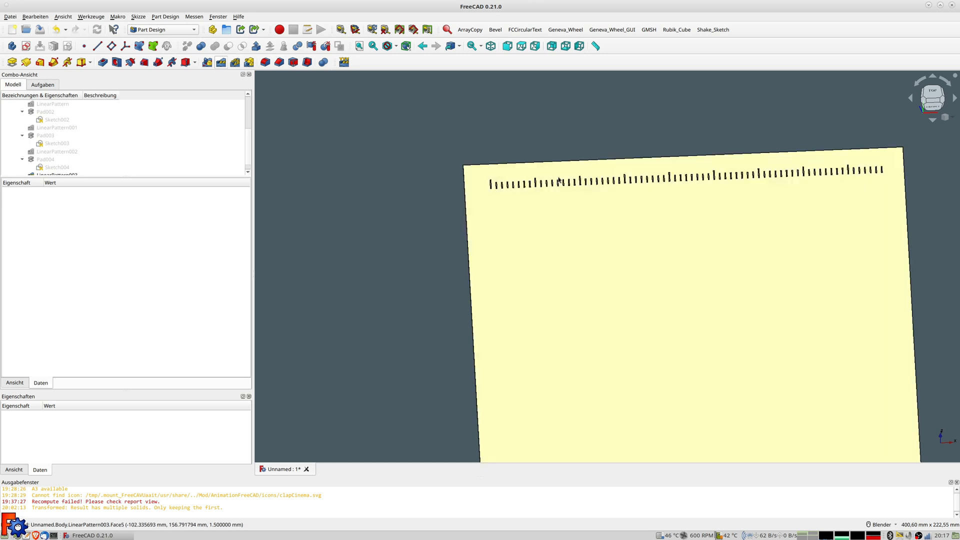
pyautogui.click(519, 238)
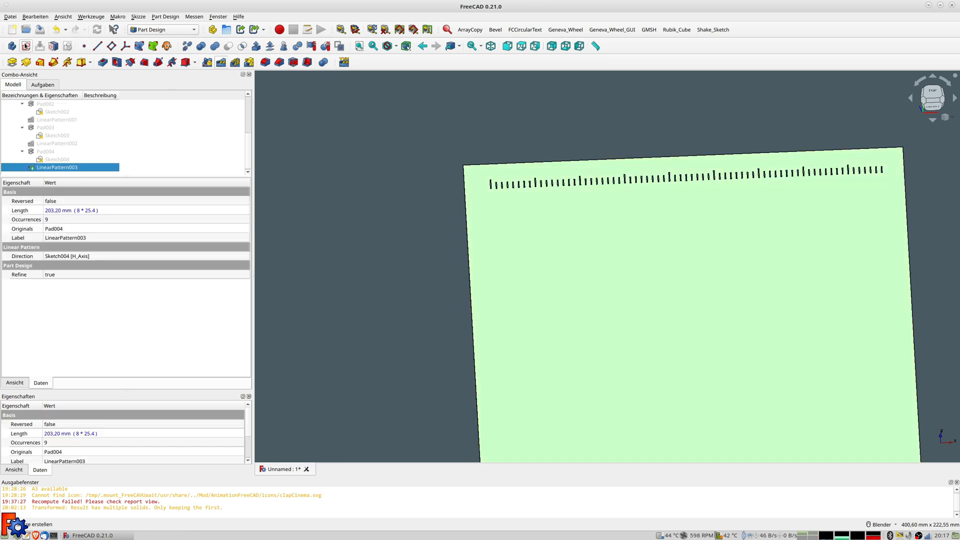
# Start a sketch on the plate face with a small rectangle symmetric about a horizontal line
pyautogui.click(25, 46)
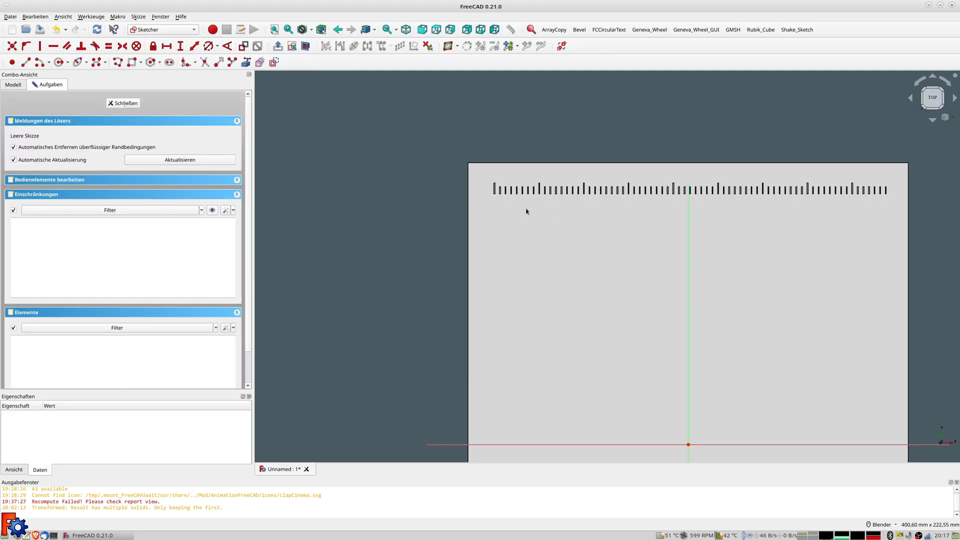
pyautogui.click(132, 62)
pyautogui.click(410, 191)
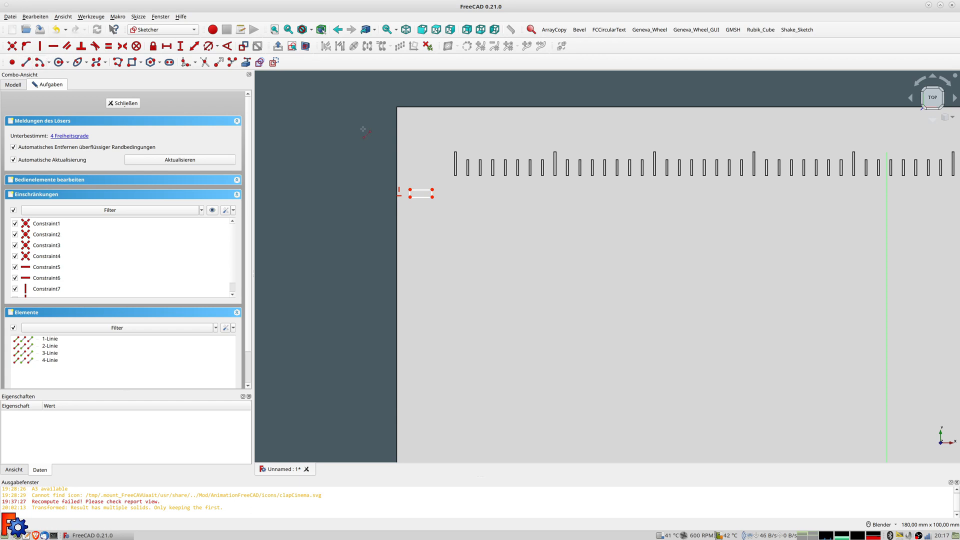
pyautogui.click(401, 193)
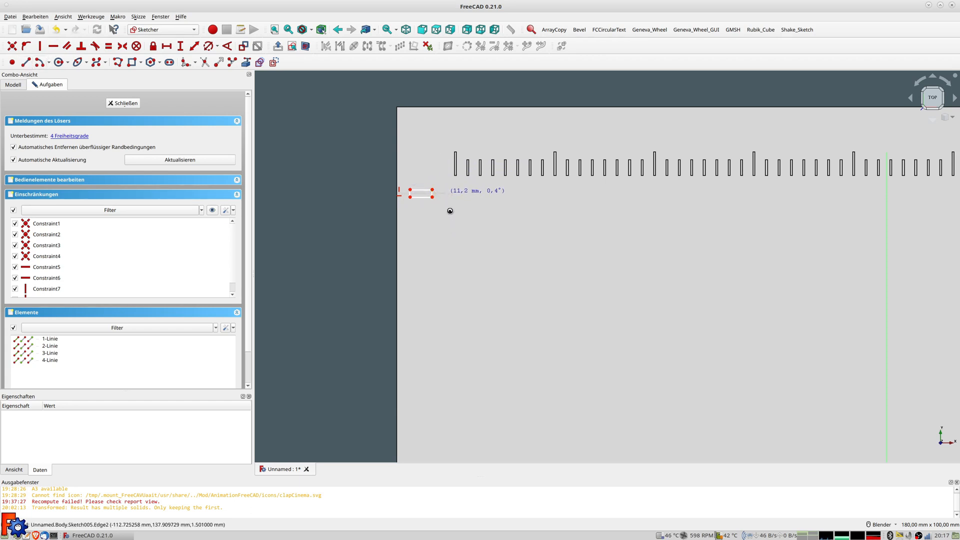
pyautogui.click(446, 193)
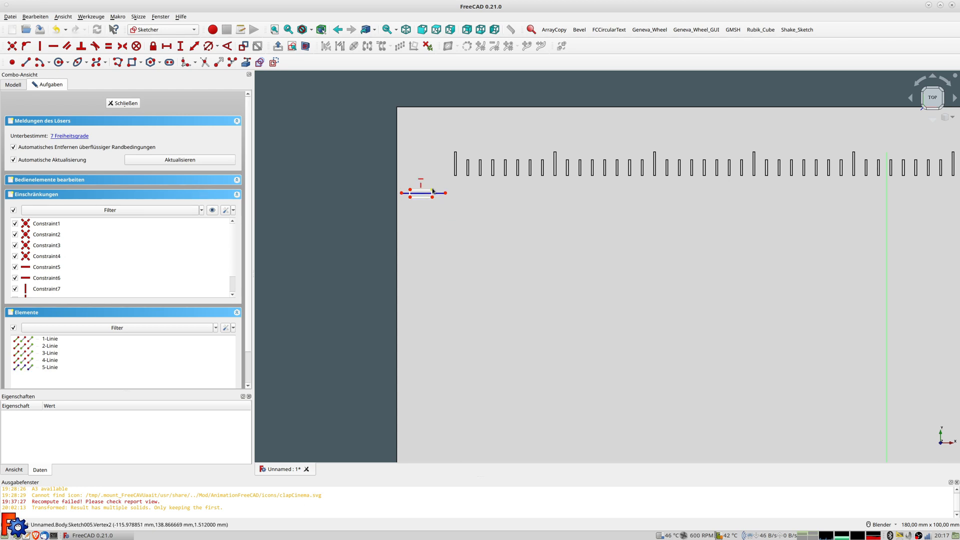
pyautogui.click(433, 198)
pyautogui.click(439, 192)
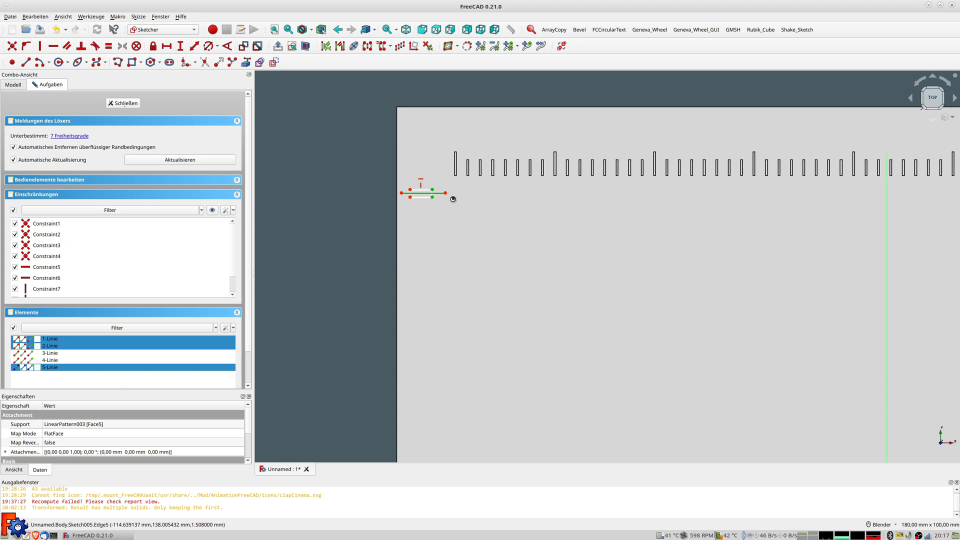
pyautogui.press('s')
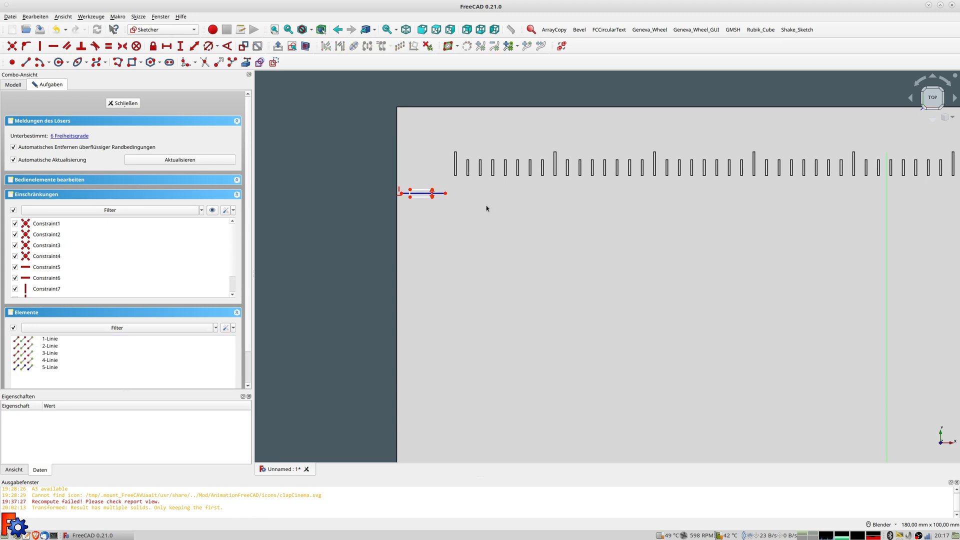
# Dimension the rectangle's top edge to 4 mm and its left edge to 0.5 mm
pyautogui.scroll(1, 466, 194)
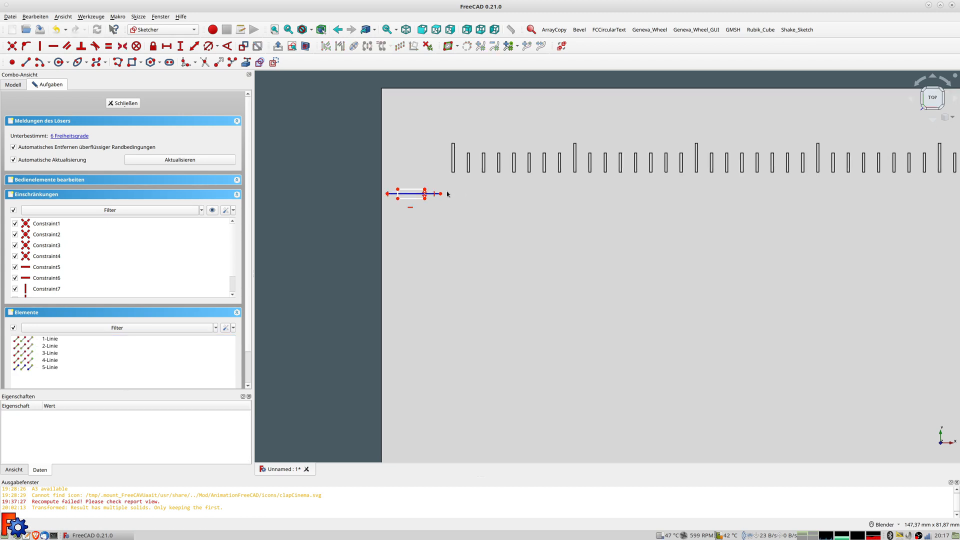
pyautogui.scroll(2, 441, 200)
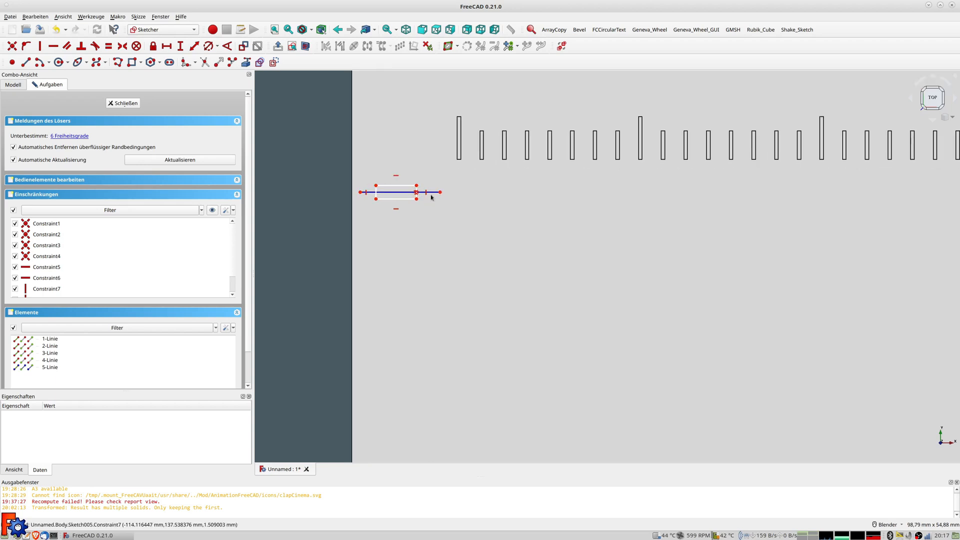
pyautogui.click(411, 186)
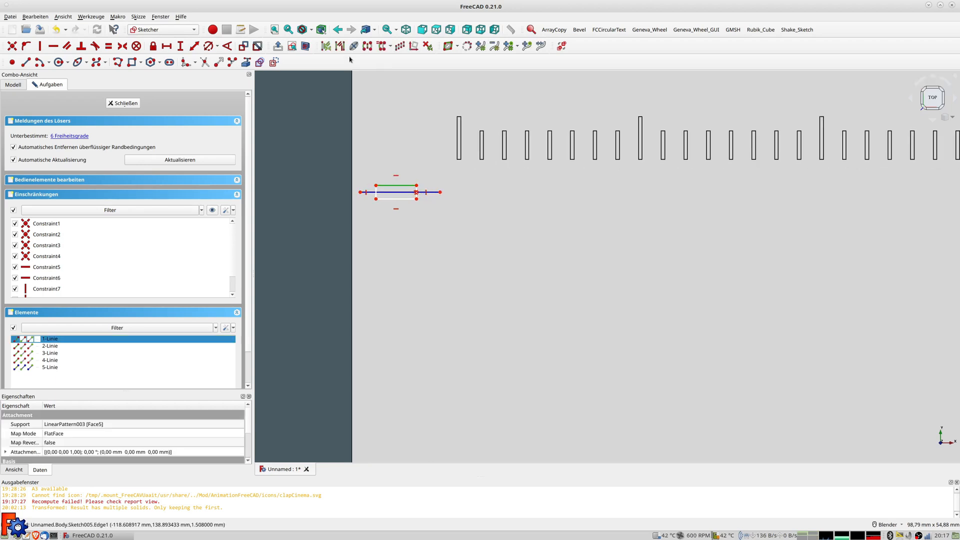
pyautogui.click(194, 46)
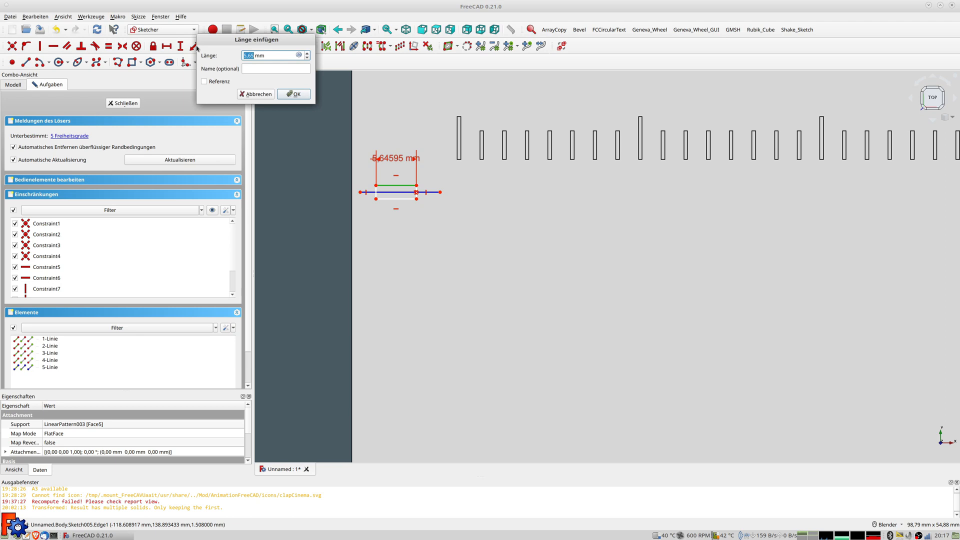
pyautogui.press('Return')
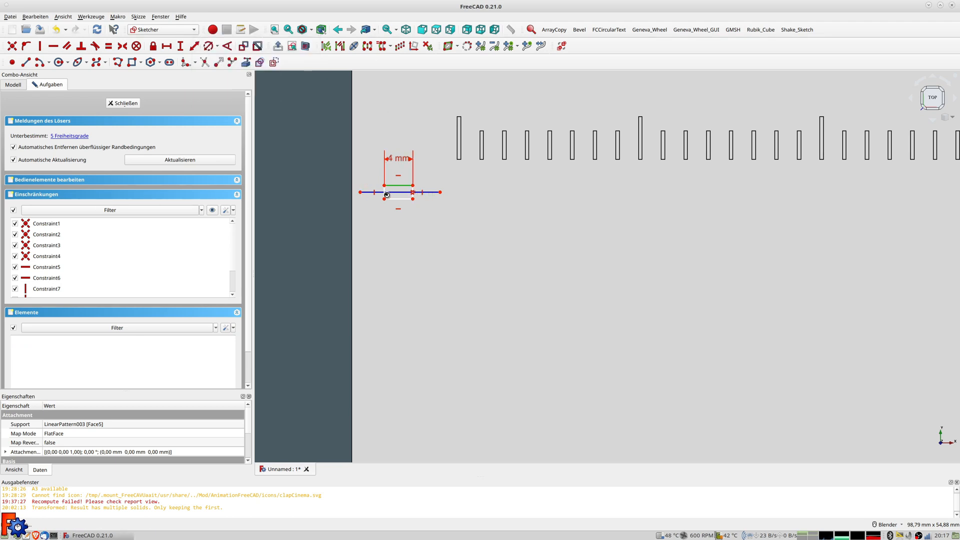
pyautogui.click(384, 194)
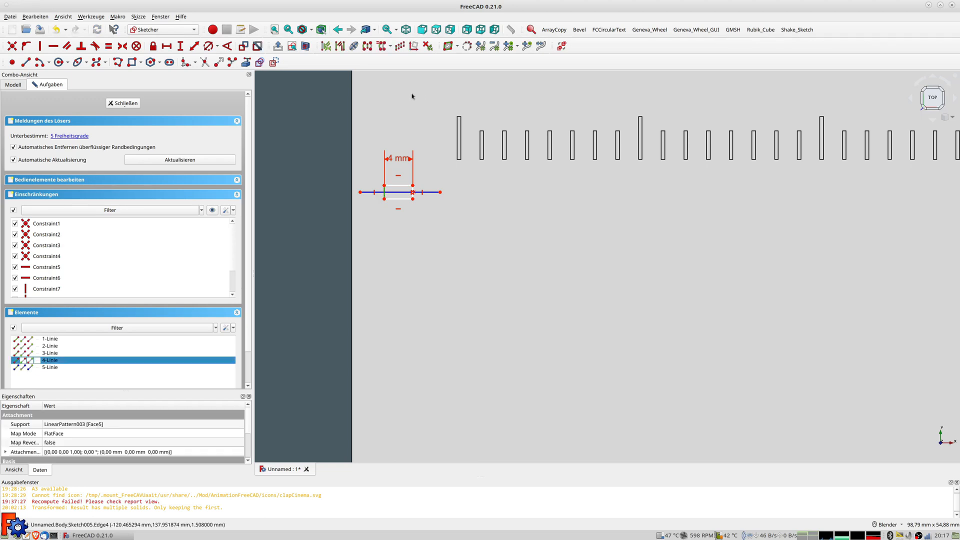
pyautogui.click(193, 47)
pyautogui.press('Return')
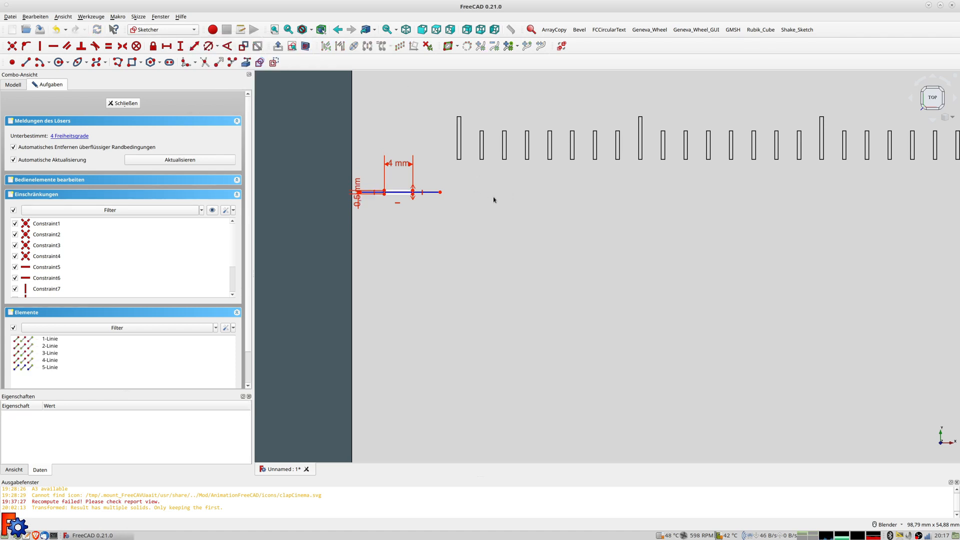
pyautogui.scroll(-3, 444, 234)
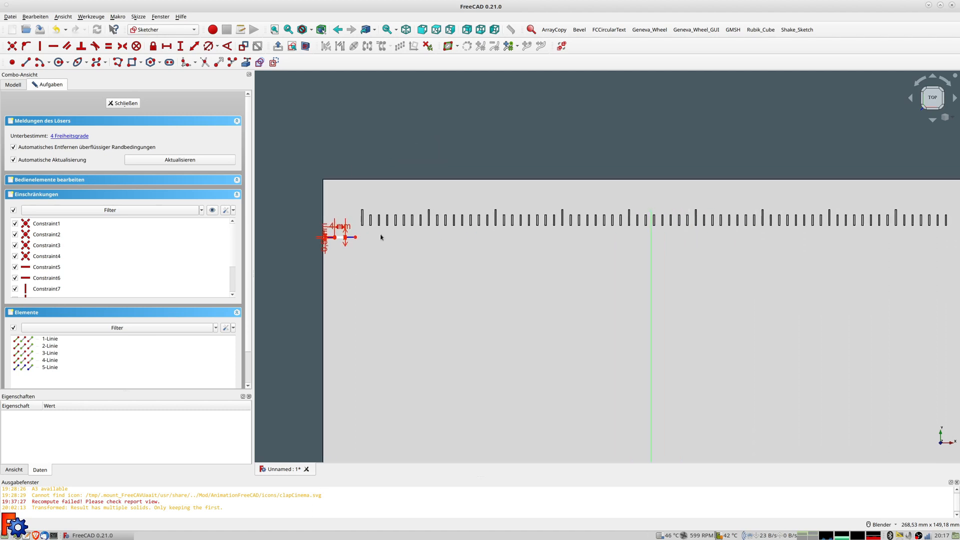
# Constrain the rectangle's corner 285/2 (142.5 mm) from the horizontal sketch axis
pyautogui.scroll(4, 340, 236)
pyautogui.scroll(3, 330, 237)
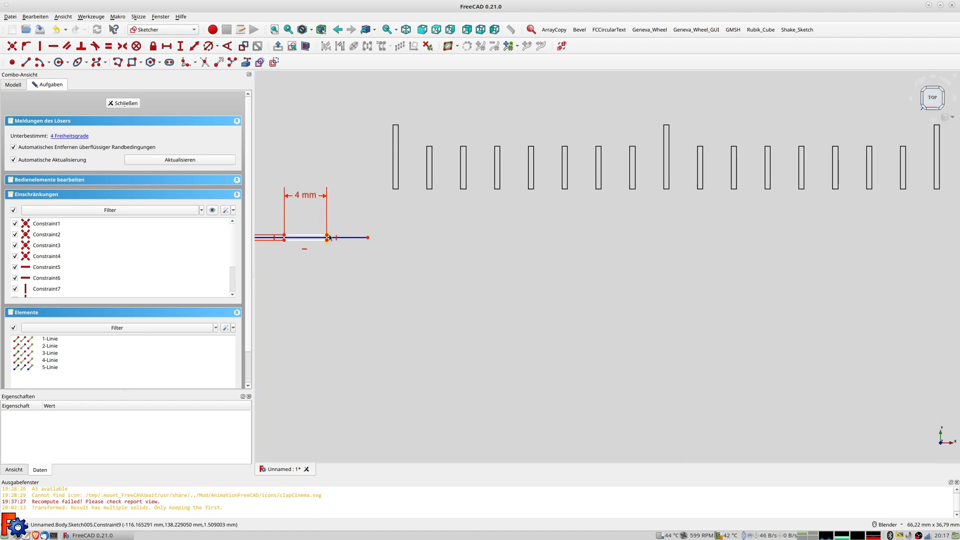
pyautogui.click(368, 237)
pyautogui.scroll(-5, 450, 250)
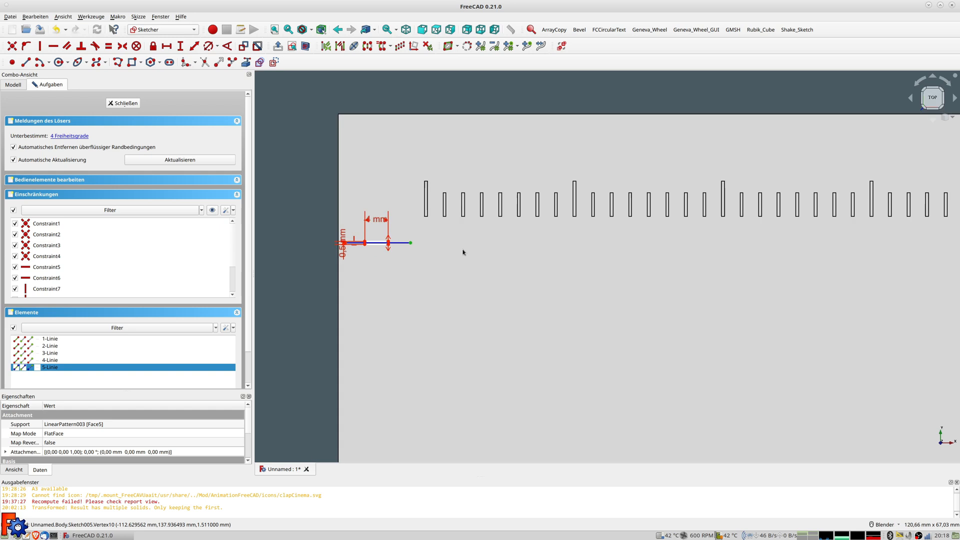
pyautogui.scroll(-4, 503, 268)
pyautogui.keyDown('shift'); pyautogui.moveTo(503, 268); pyautogui.dragTo(512, 155, button='middle'); pyautogui.keyUp('shift')
pyautogui.click(536, 373)
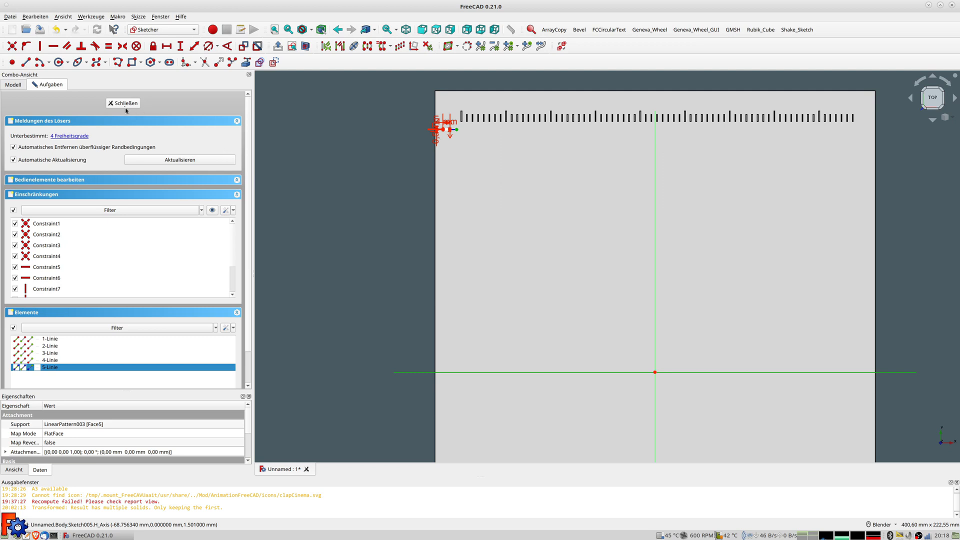
pyautogui.click(195, 48)
pyautogui.write('285')
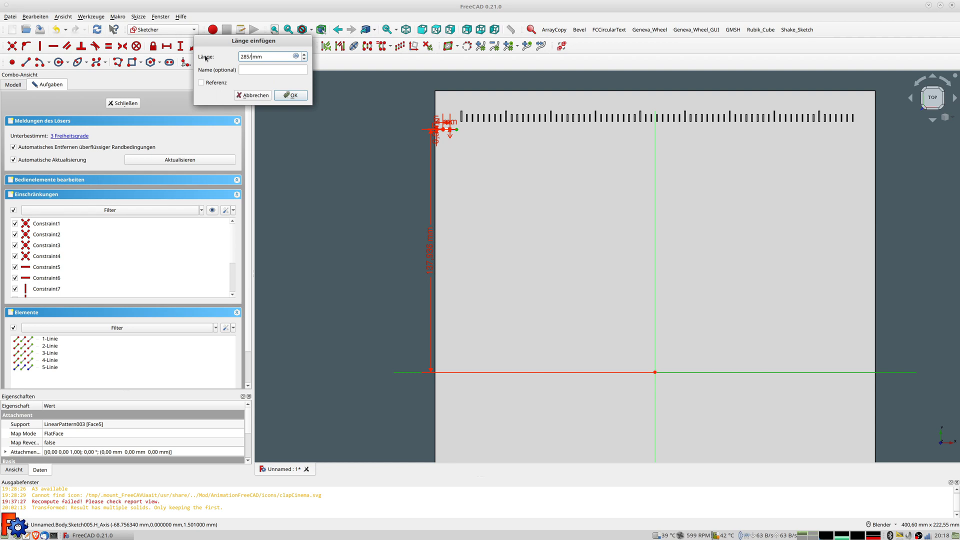
pyautogui.press('Return')
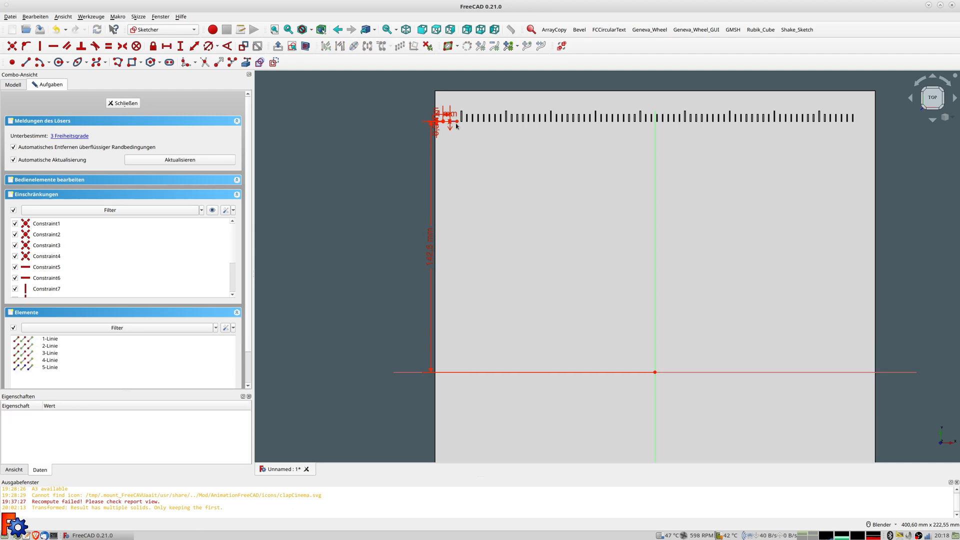
# Constrain the corner -110 mm from the vertical axis and close the sketch
pyautogui.scroll(10, 456, 126)
pyautogui.scroll(-3, 433, 117)
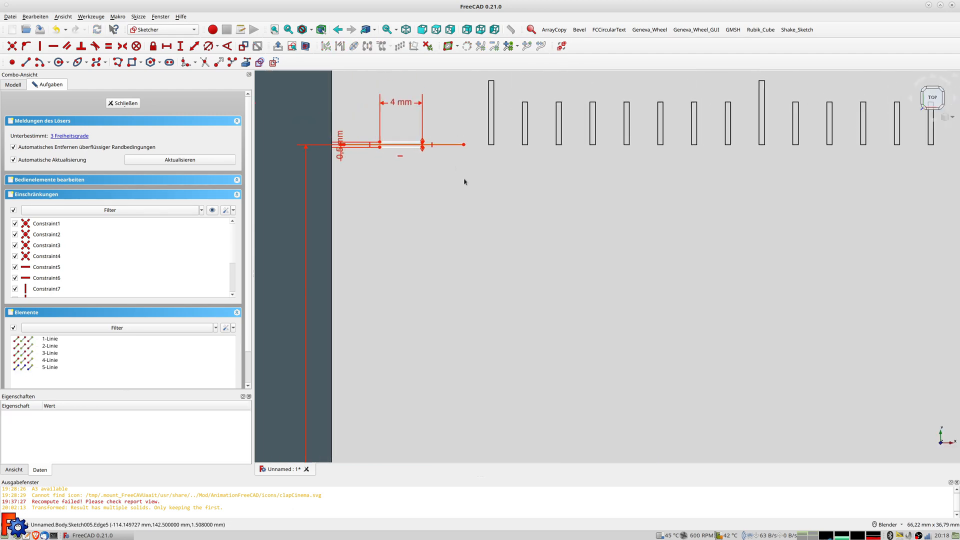
pyautogui.keyDown('shift'); pyautogui.moveTo(464, 181); pyautogui.dragTo(486, 253, button='middle'); pyautogui.keyUp('shift')
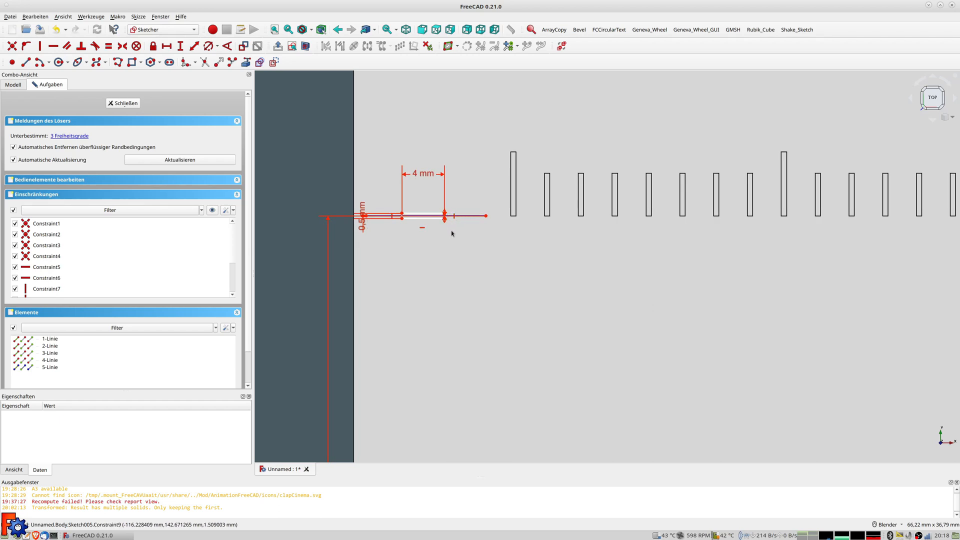
pyautogui.scroll(-6, 454, 240)
pyautogui.moveTo(453, 214)
pyautogui.keyDown('shift'); pyautogui.mouseDown(button='middle')
pyautogui.moveTo(448, 184)
pyautogui.moveTo(440, 192)
pyautogui.mouseUp(button='middle'); pyautogui.keyUp('shift')
pyautogui.scroll(10, 436, 180)
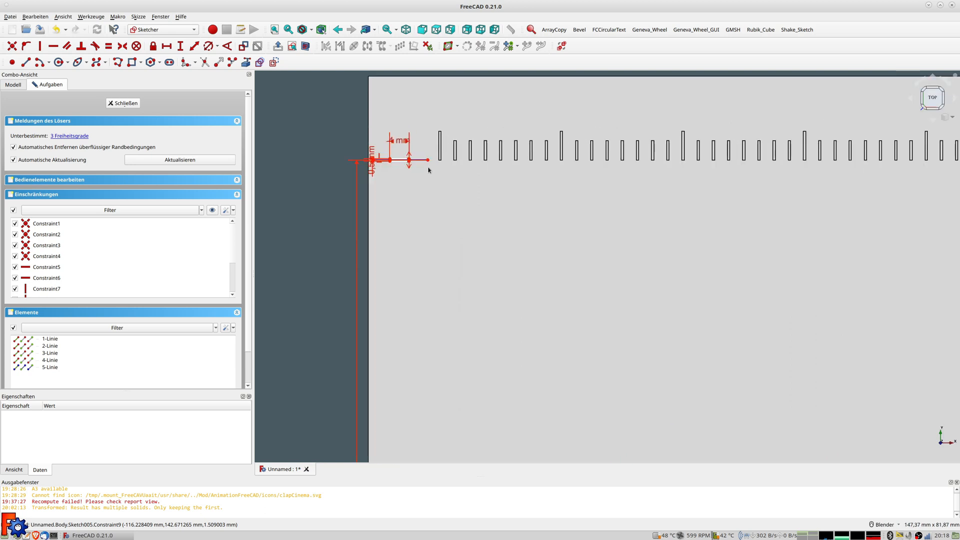
pyautogui.click(404, 167)
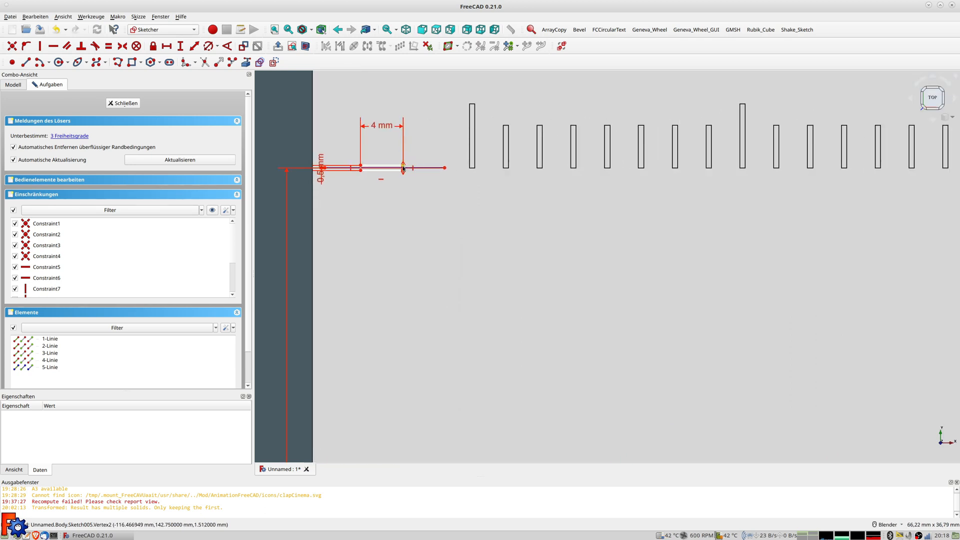
pyautogui.scroll(-8, 604, 187)
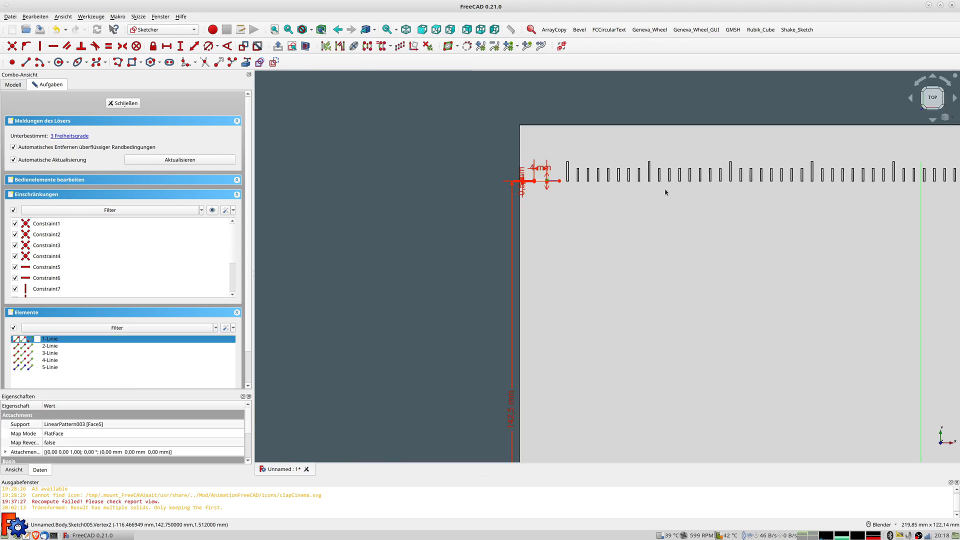
pyautogui.click(696, 225)
pyautogui.click(194, 46)
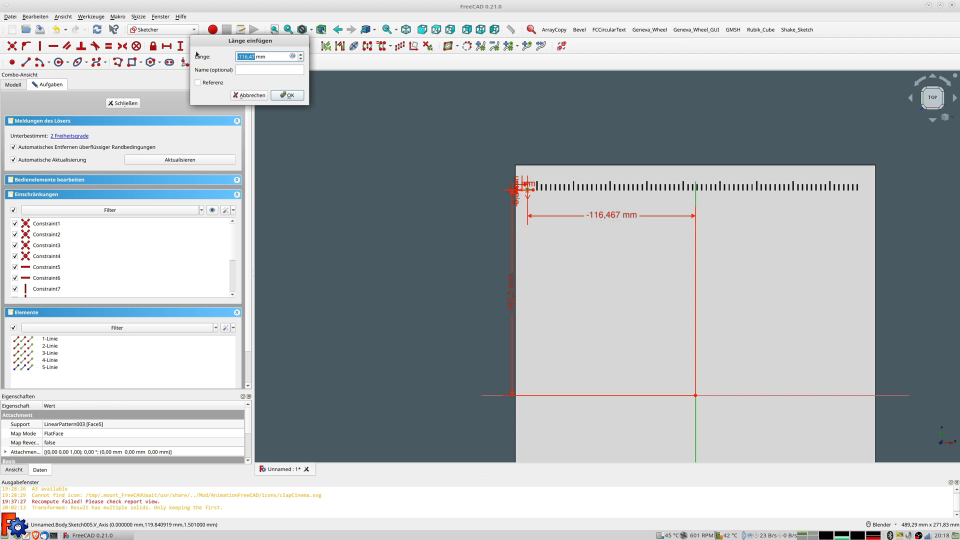
pyautogui.write('-110')
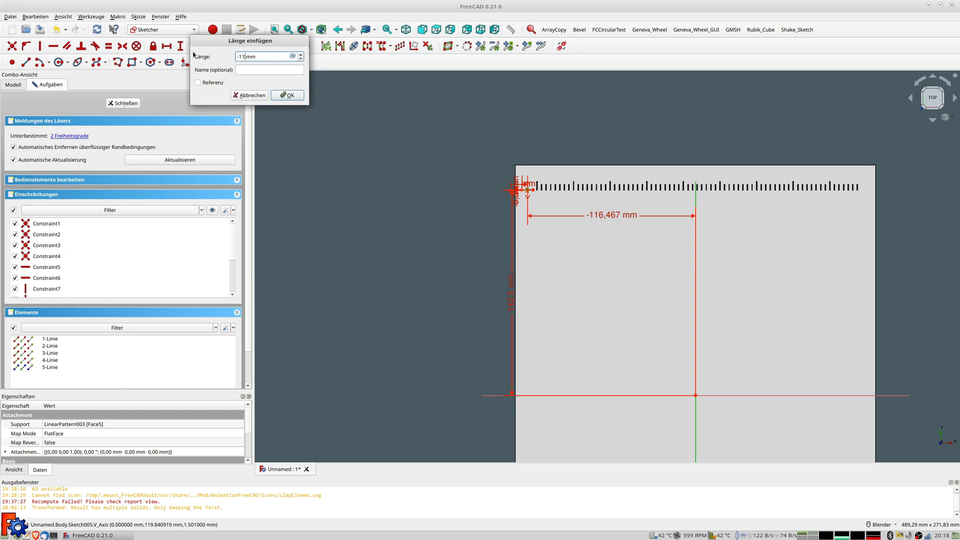
pyautogui.press('Return')
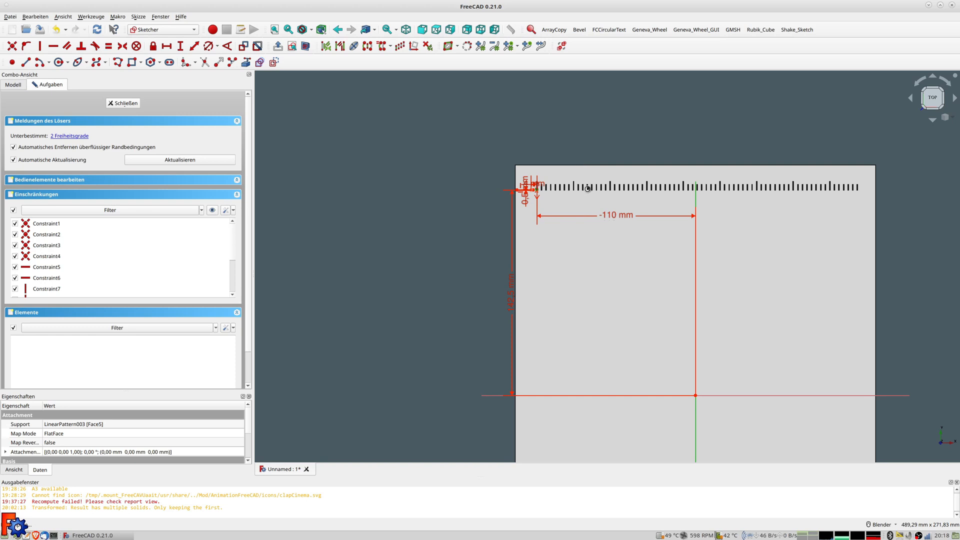
pyautogui.scroll(6, 585, 190)
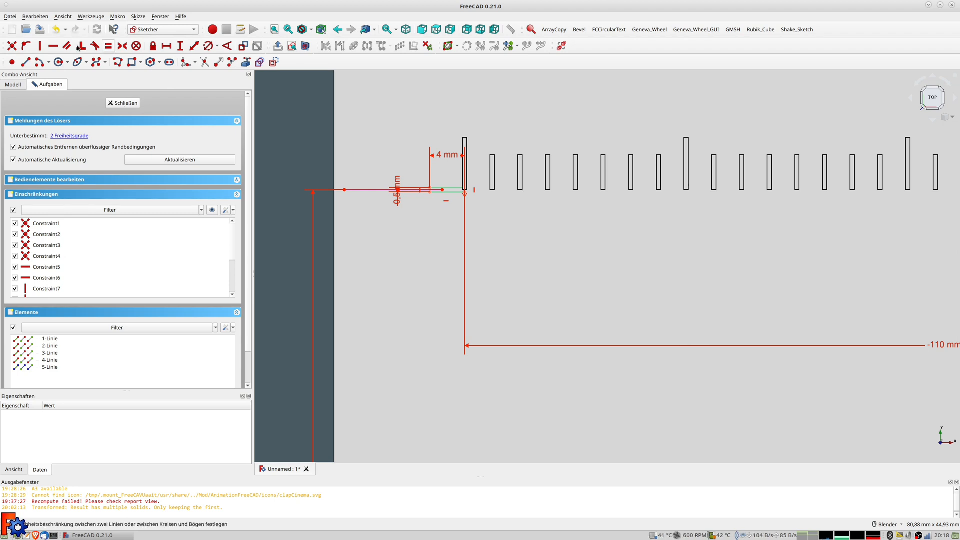
pyautogui.click(132, 103)
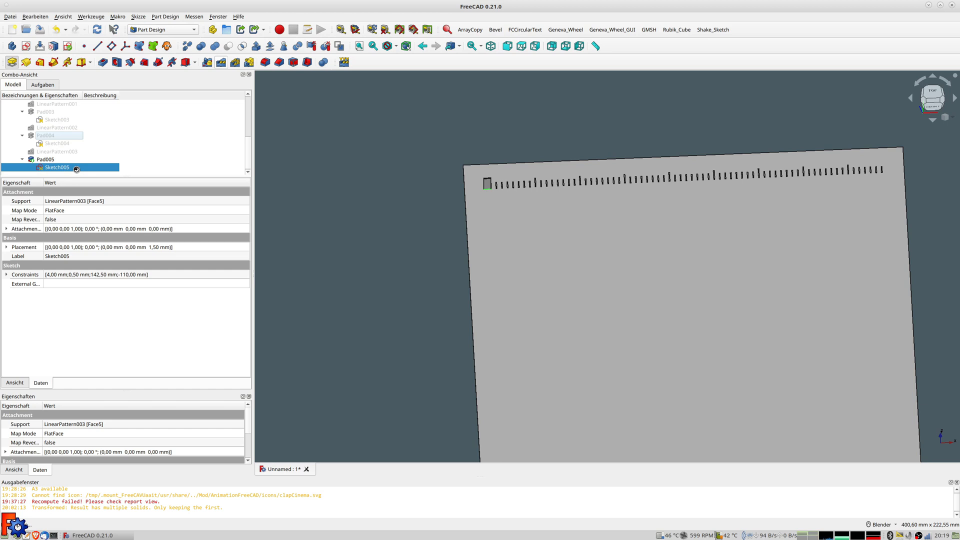
# Pad Sketch005 by 0,4 mm to create Pad005
pyautogui.write('0,4 mm')
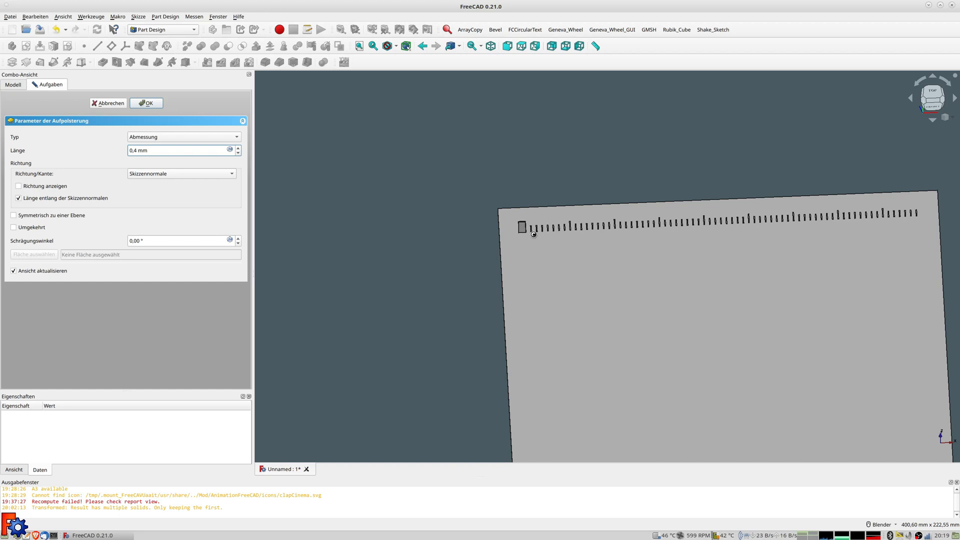
pyautogui.press('Return')
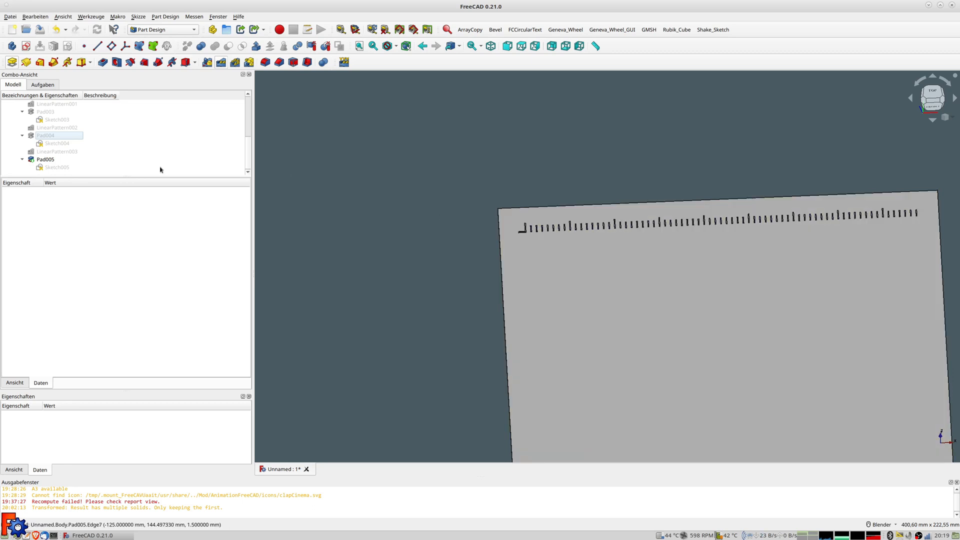
pyautogui.scroll(5, 540, 238)
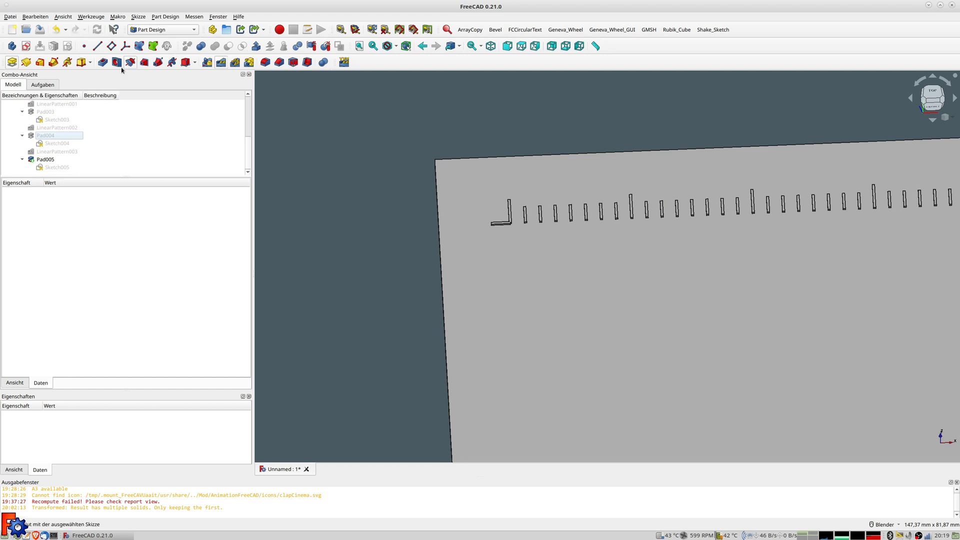
# Pattern Pad005 in the reversed direction with length formula 11*25,4 (279.40 mm)
pyautogui.click(52, 159)
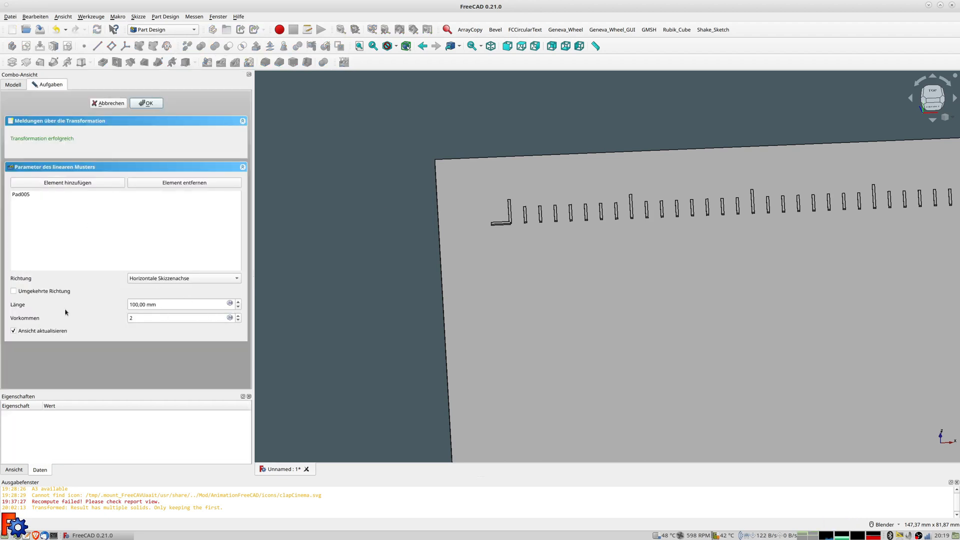
pyautogui.click(22, 291)
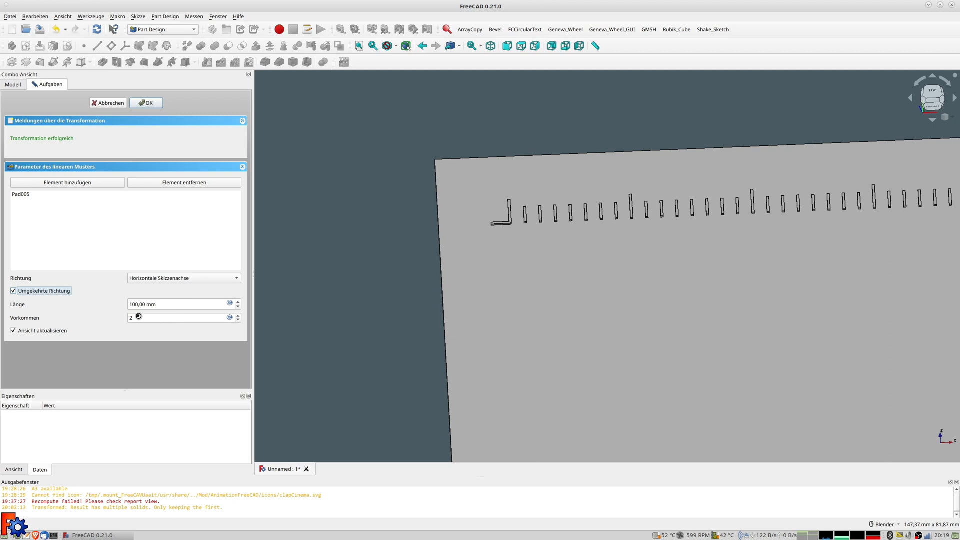
pyautogui.click(230, 303)
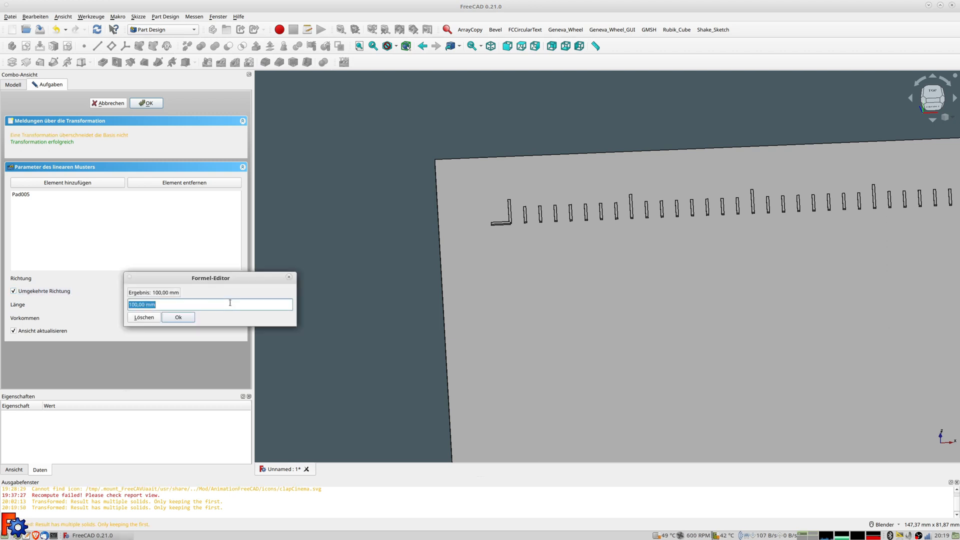
pyautogui.write('11')
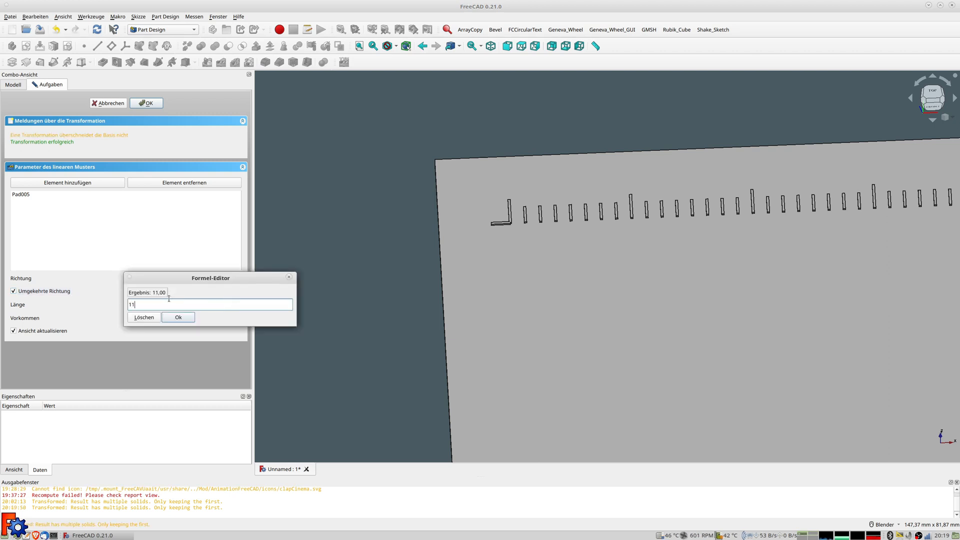
pyautogui.write('*')
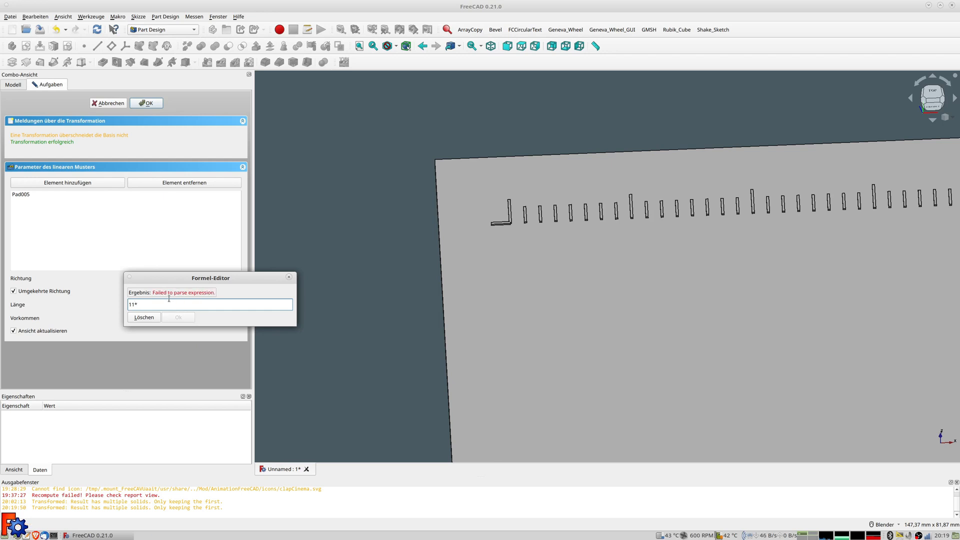
pyautogui.write('2')
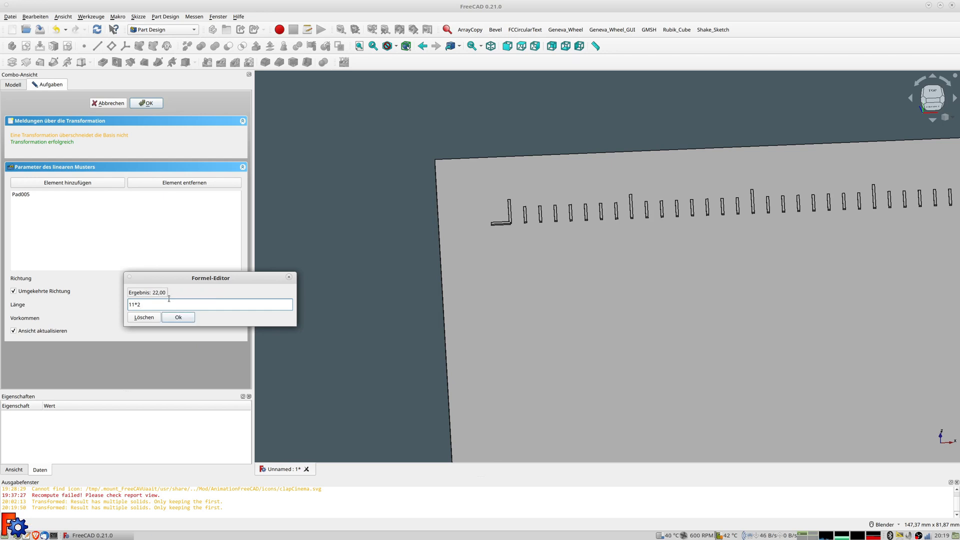
pyautogui.write('5,4')
pyautogui.press('Return')
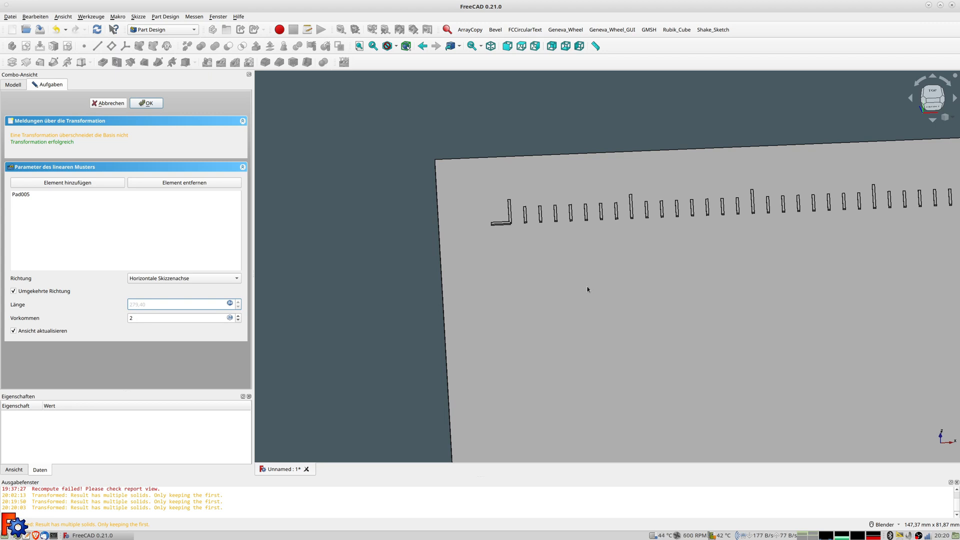
pyautogui.scroll(-6, 587, 289)
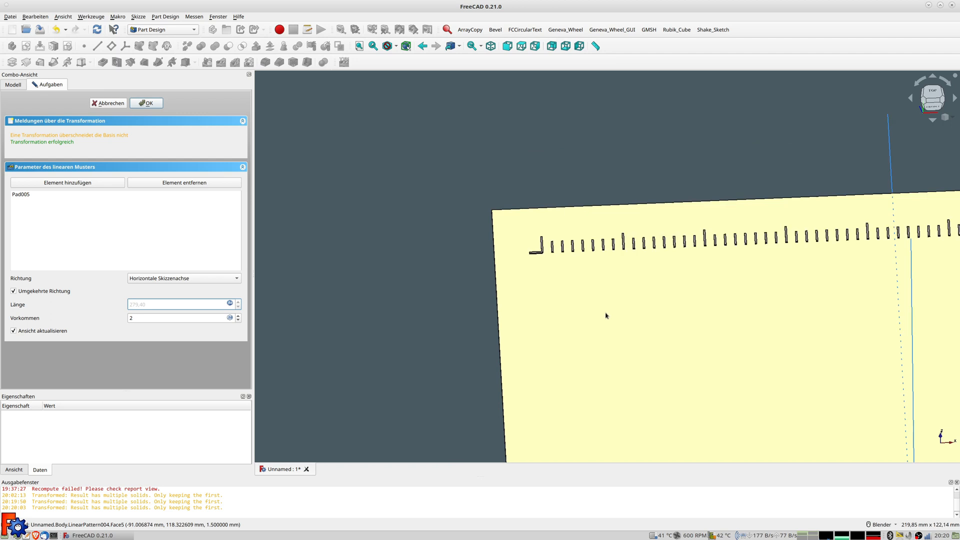
pyautogui.keyDown('shift'); pyautogui.moveTo(600, 330); pyautogui.dragTo(458, 175, button='middle'); pyautogui.keyUp('shift')
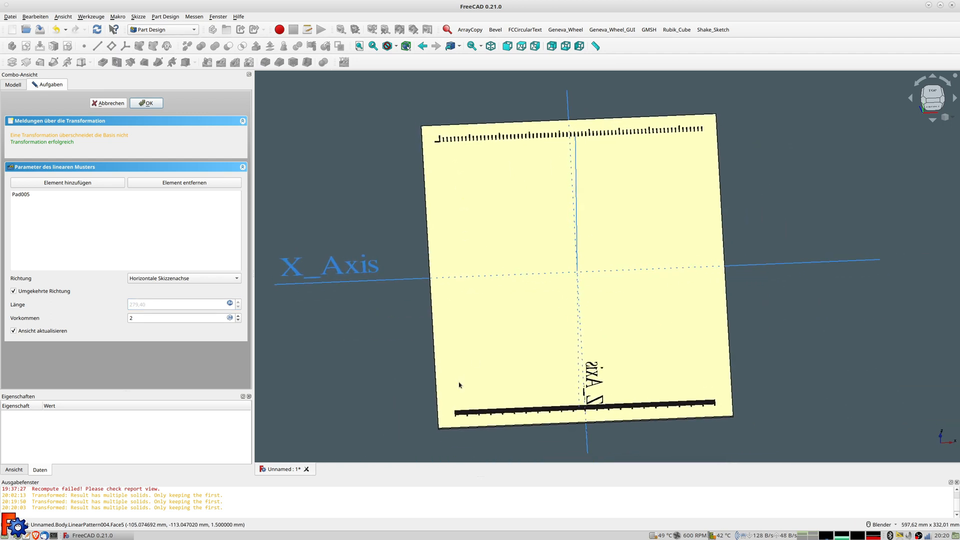
pyautogui.scroll(3, 456, 384)
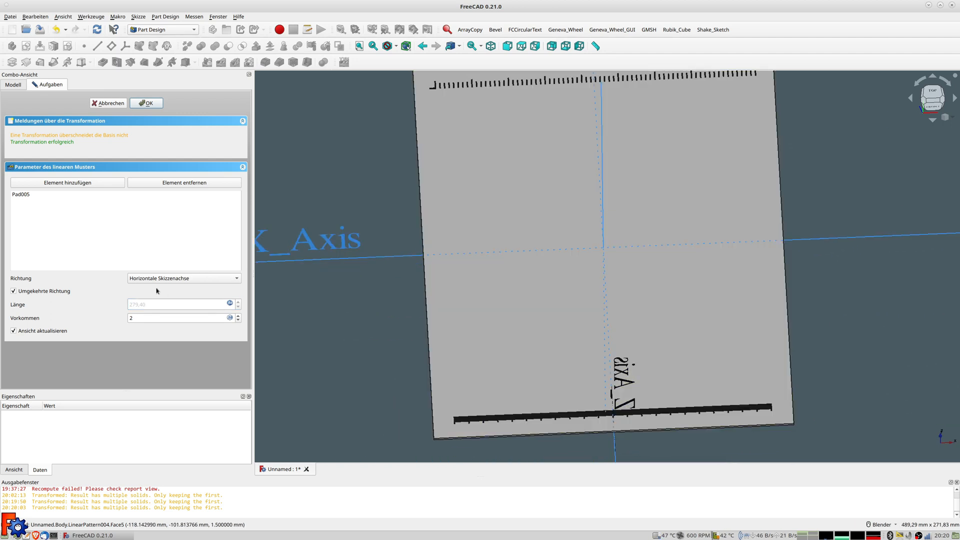
pyautogui.click(173, 280)
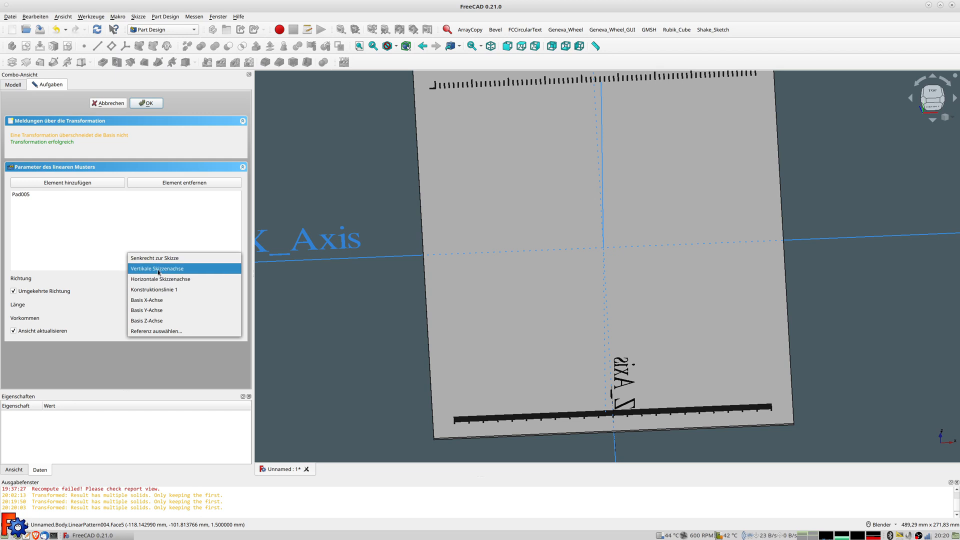
pyautogui.click(158, 273)
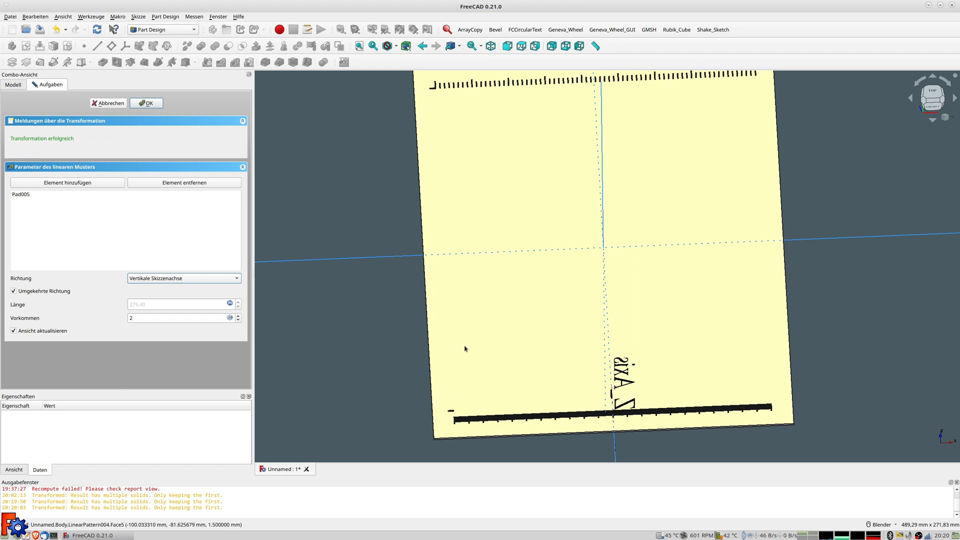
pyautogui.keyDown('shift'); pyautogui.moveTo(465, 349); pyautogui.dragTo(493, 345, button='middle'); pyautogui.keyUp('shift')
pyautogui.scroll(1, 490, 354)
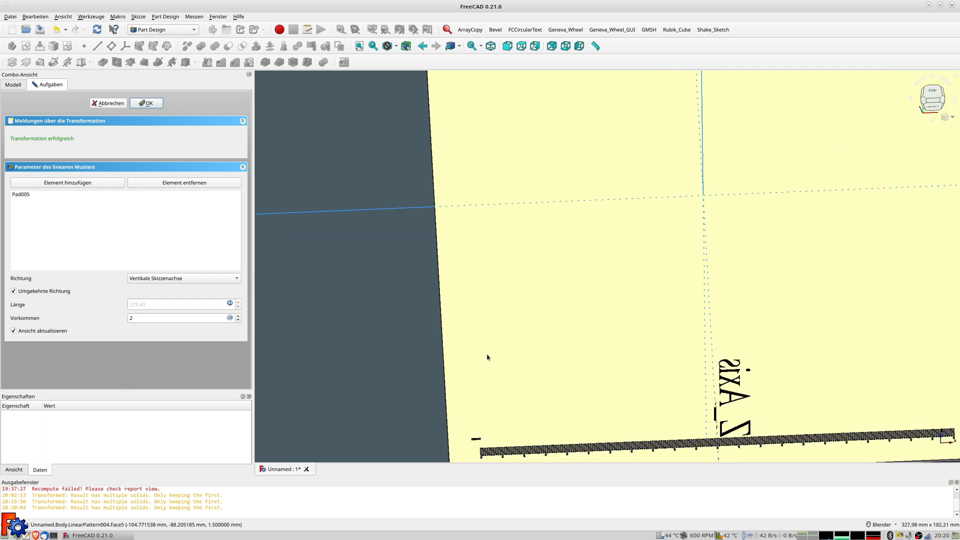
pyautogui.scroll(-2, 487, 357)
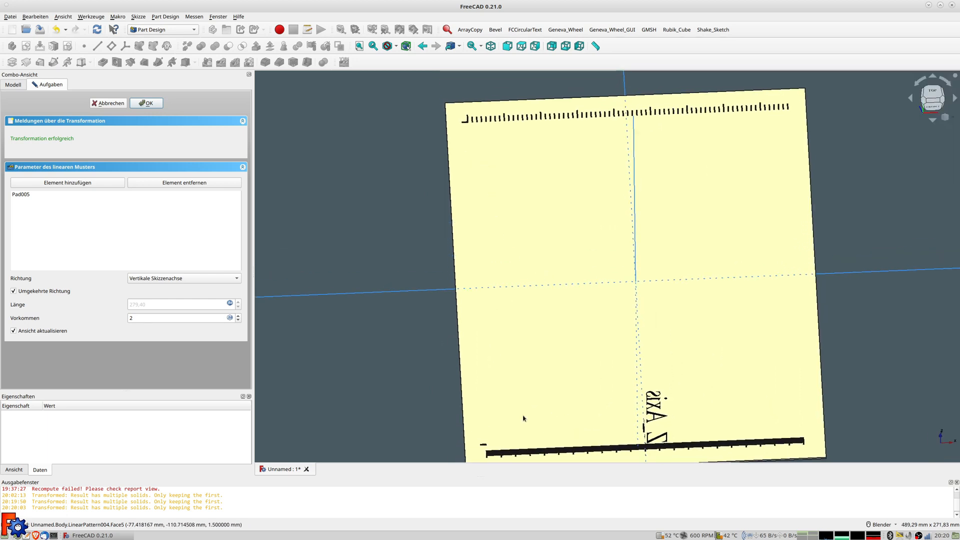
pyautogui.scroll(2, 520, 418)
pyautogui.scroll(2, 499, 332)
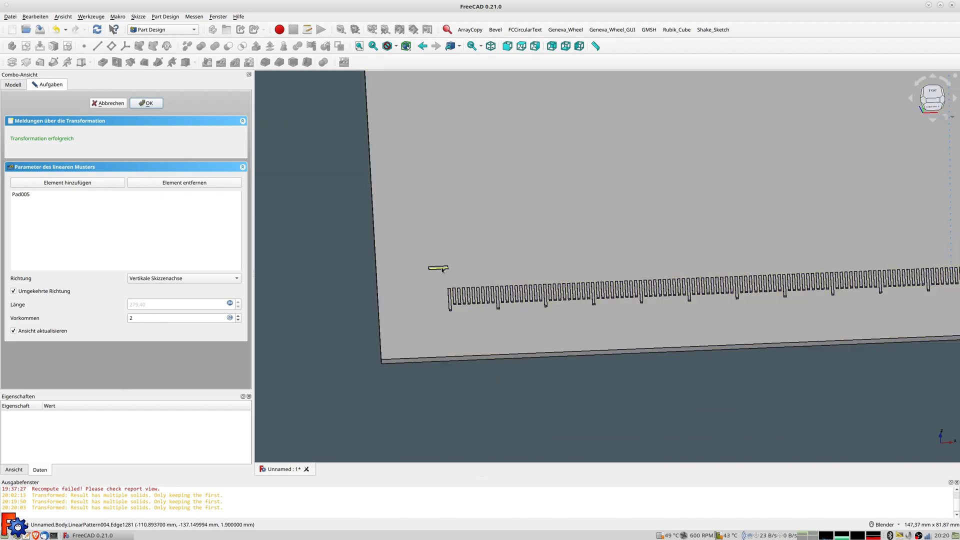
pyautogui.scroll(-5, 438, 283)
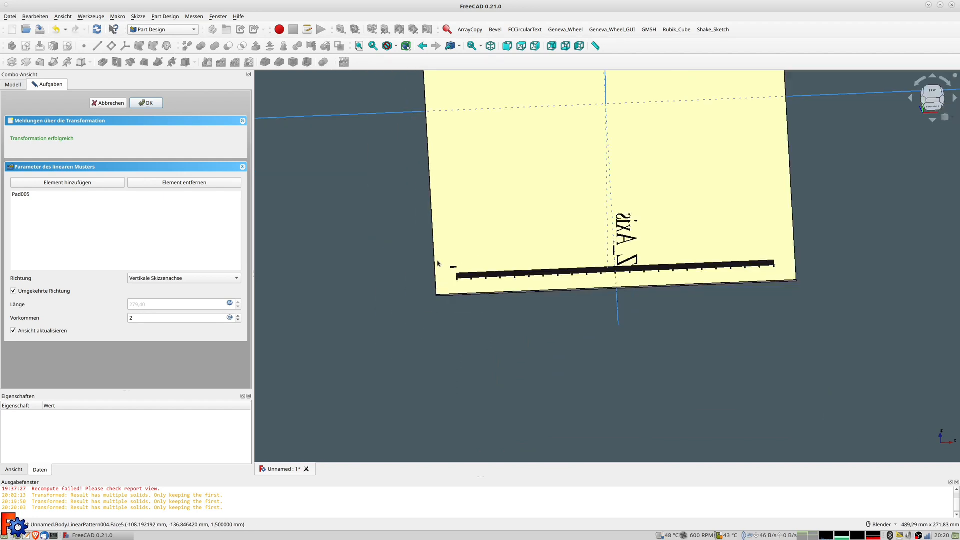
pyautogui.scroll(-1, 509, 258)
pyautogui.keyDown('shift'); pyautogui.moveTo(509, 258); pyautogui.dragTo(487, 318, button='middle'); pyautogui.keyUp('shift')
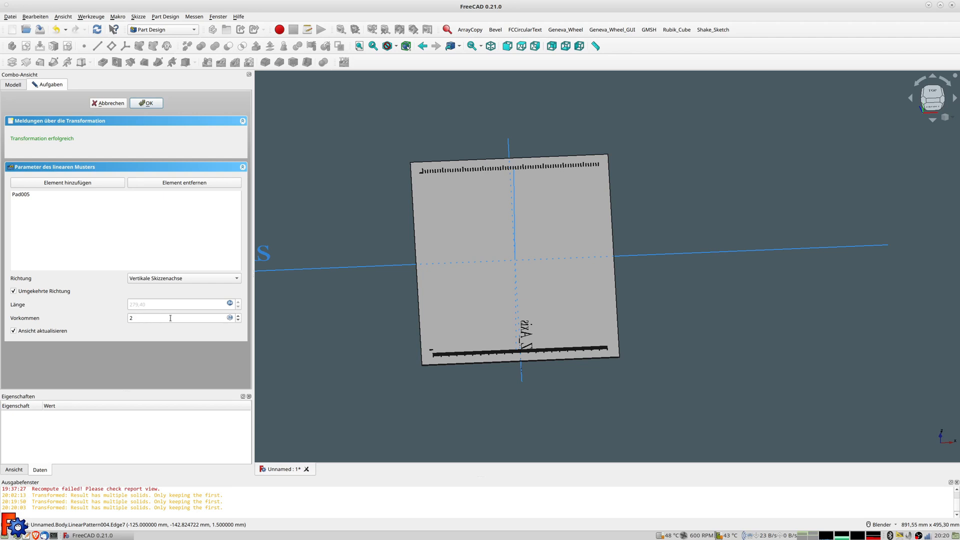
# Set the pattern occurrences to the formula 11*8+1, giving 89 ticks down the left edge
pyautogui.click(125, 320)
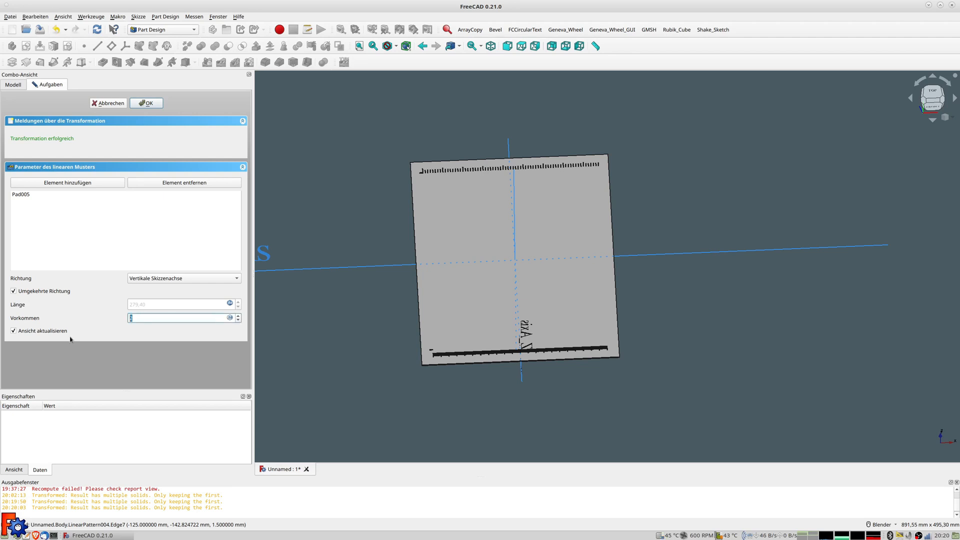
pyautogui.write('11')
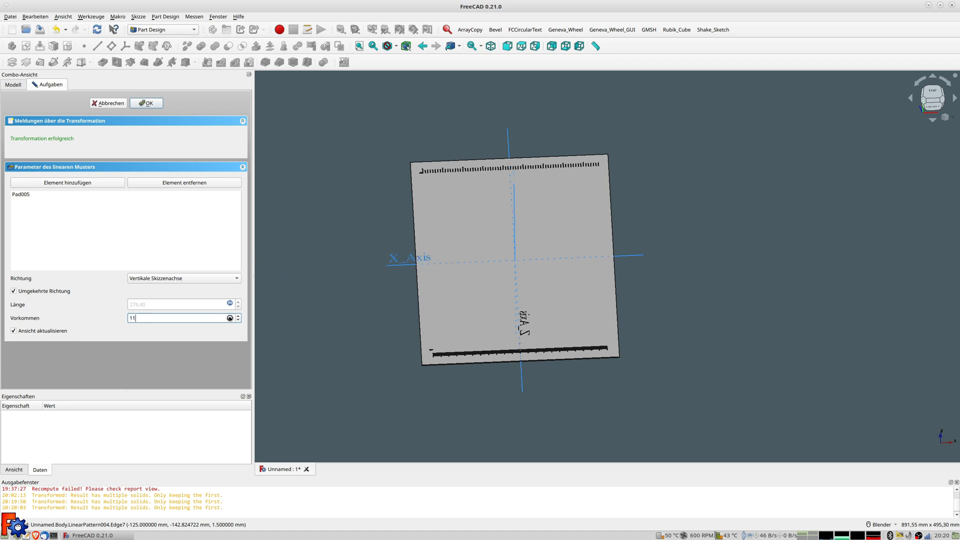
pyautogui.click(229, 318)
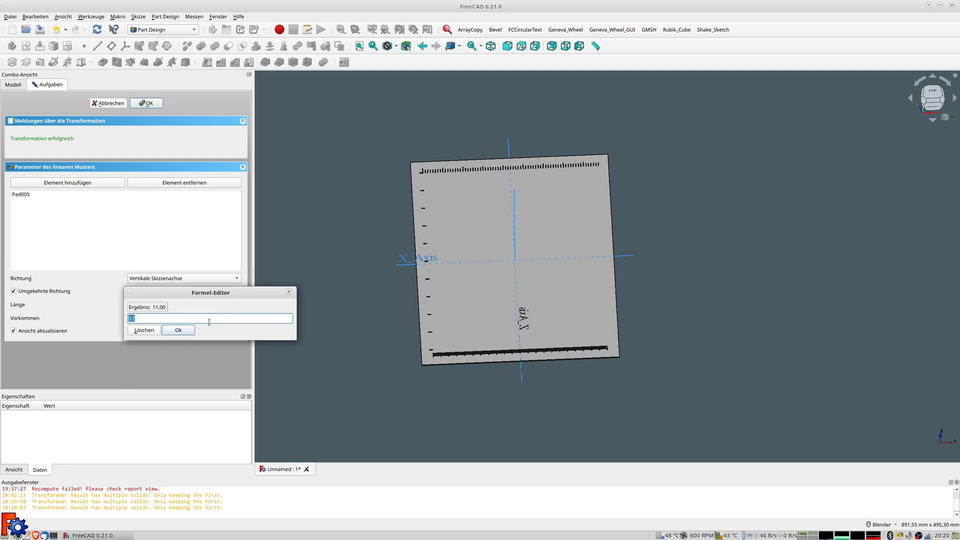
pyautogui.click(208, 322)
pyautogui.write('*8+1')
pyautogui.press('Return')
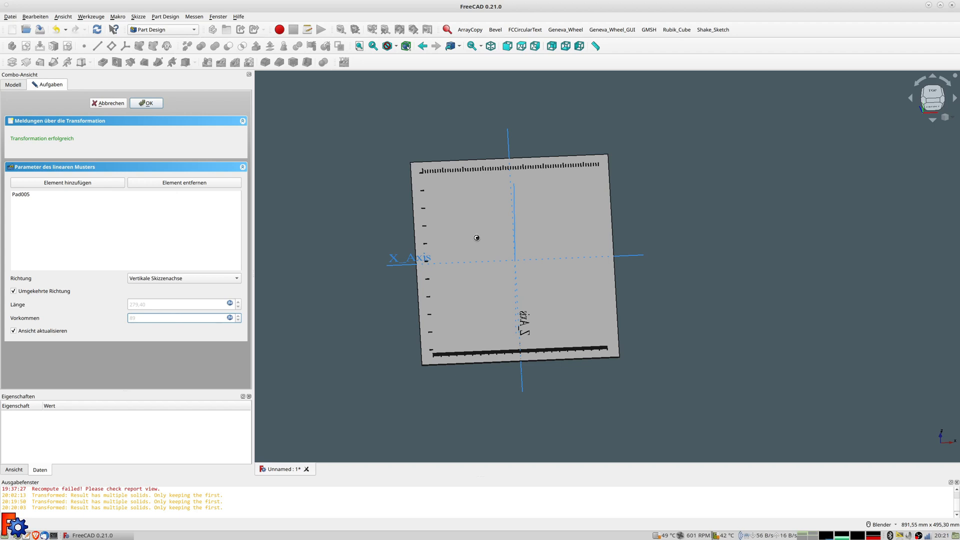
pyautogui.scroll(2, 430, 201)
pyautogui.scroll(2, 429, 200)
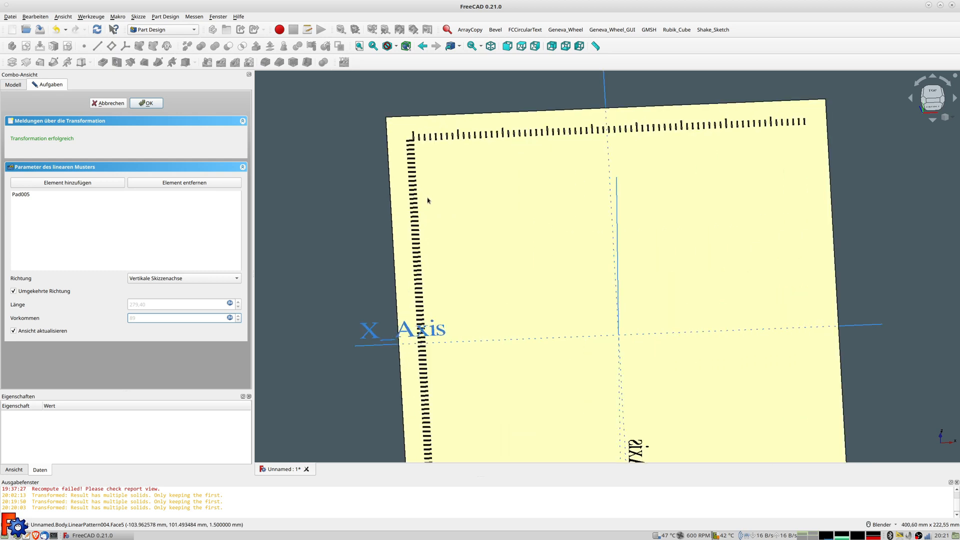
pyautogui.scroll(3, 441, 186)
pyautogui.moveTo(690, 149); pyautogui.dragTo(824, 236, button='middle')
pyautogui.scroll(2, 546, 218)
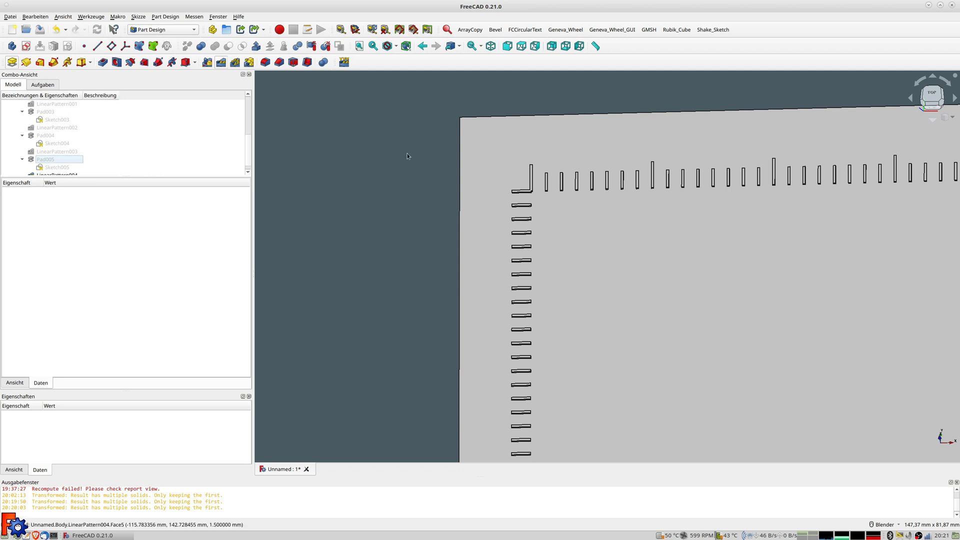
# Start a new sketch on the plate's top face with a horizontal line at the corner
pyautogui.scroll(-1, 74, 169)
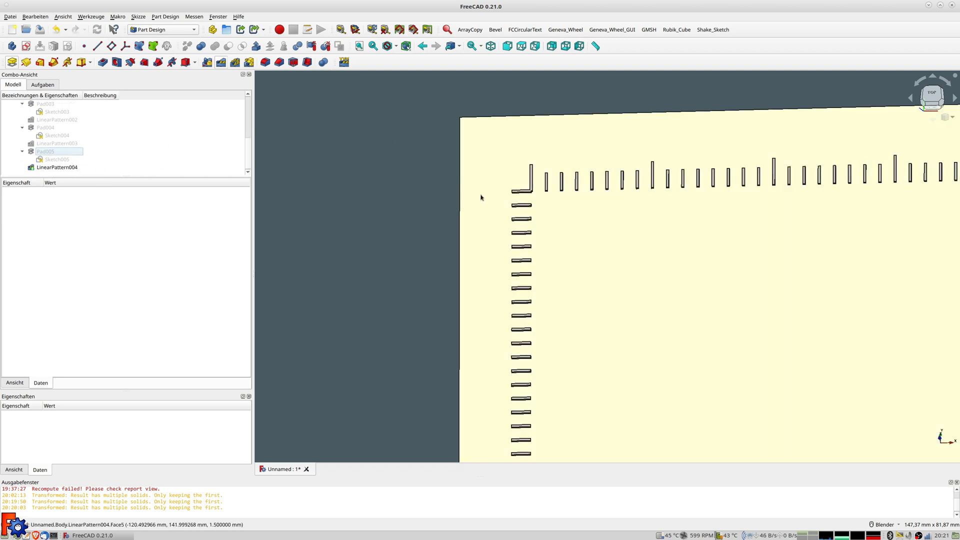
pyautogui.click(482, 195)
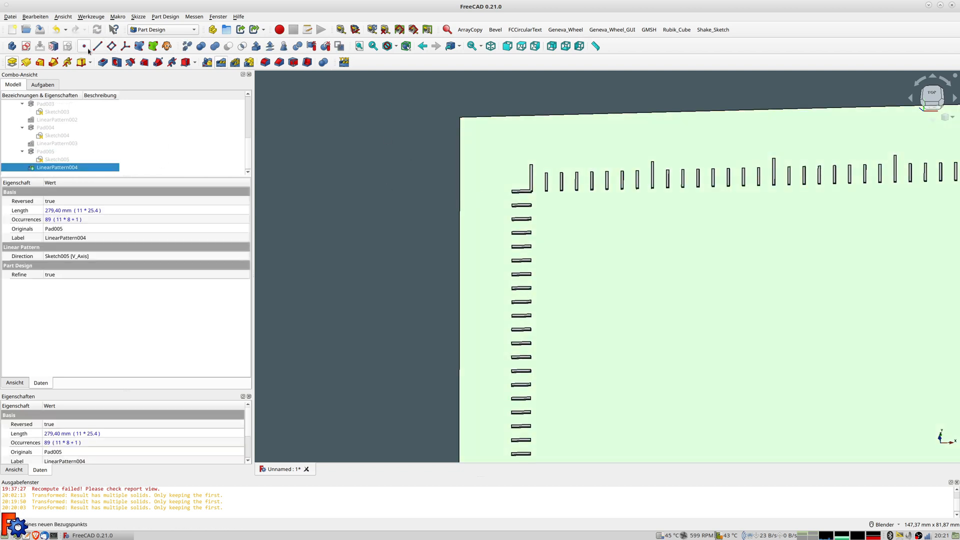
pyautogui.click(25, 46)
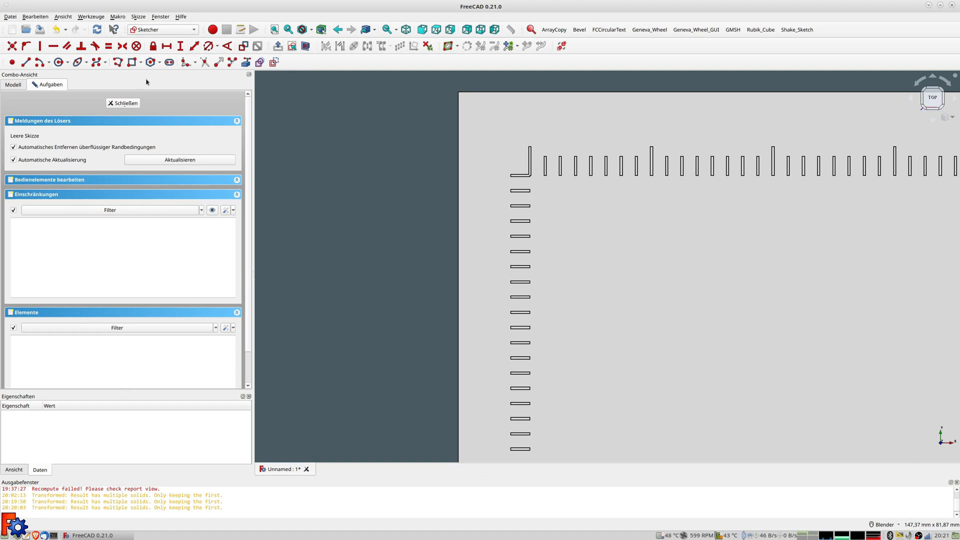
pyautogui.click(26, 62)
pyautogui.scroll(5, 502, 178)
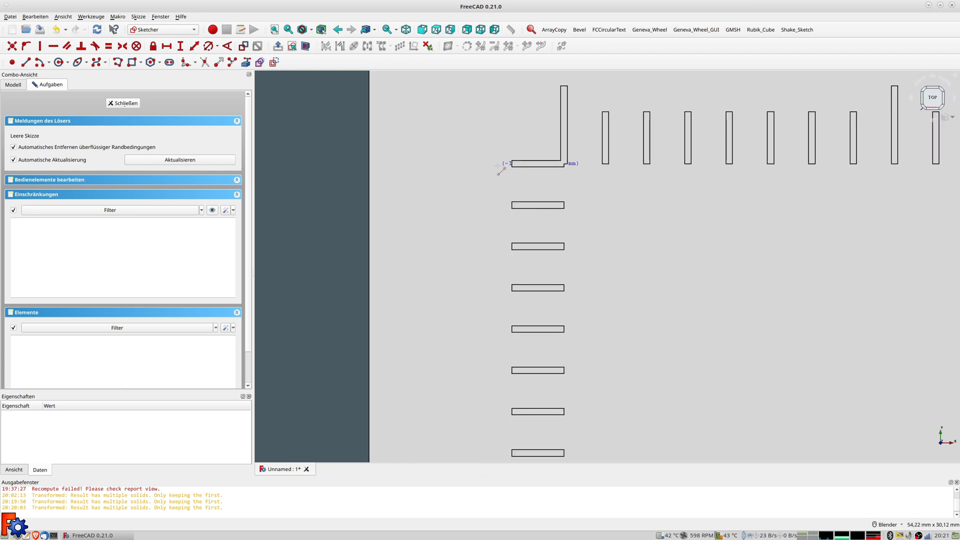
pyautogui.click(424, 162)
pyautogui.moveTo(525, 163); pyautogui.dragTo(412, 186, button='middle')
pyautogui.click(412, 186)
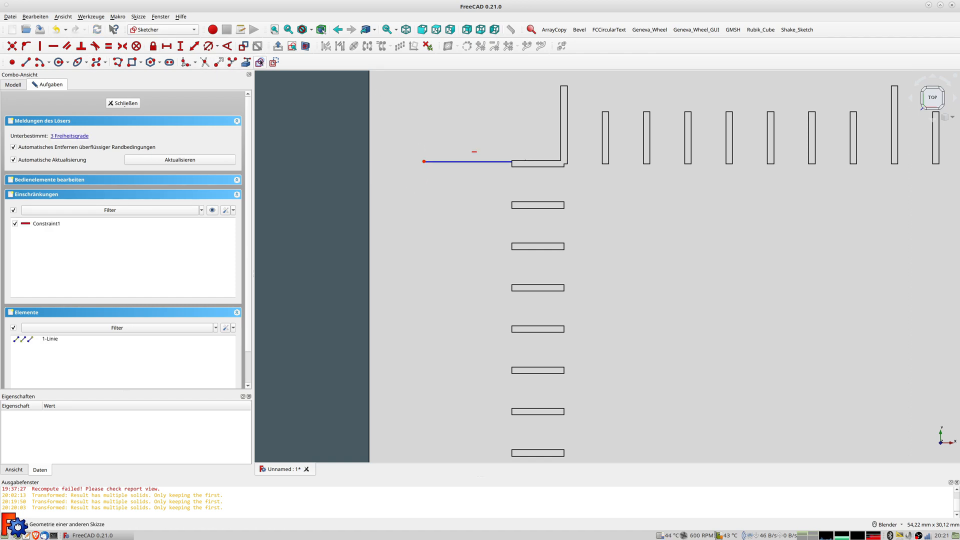
# Add a rectangle symmetric about the line with a 0,5 mm right edge
pyautogui.click(118, 62)
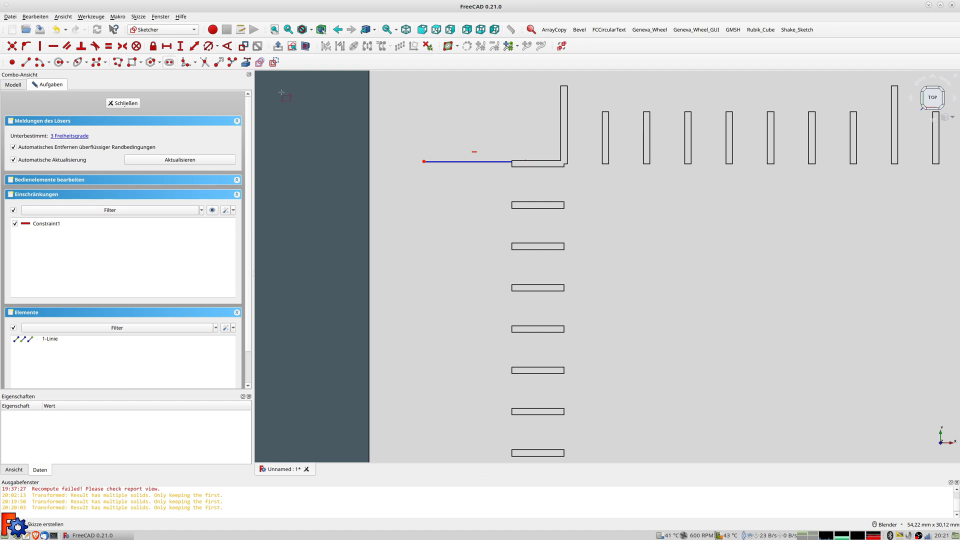
pyautogui.rightClick(498, 178)
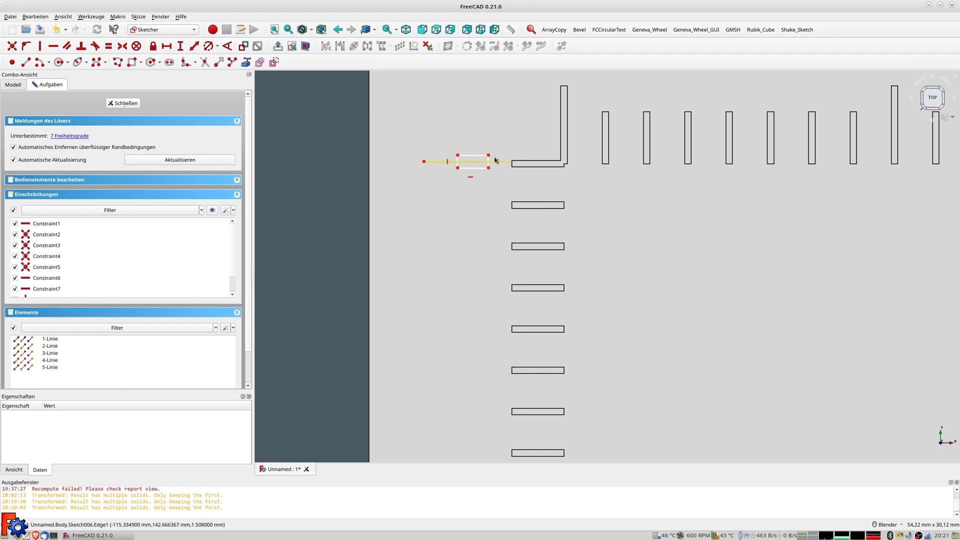
pyautogui.click(488, 161)
pyautogui.click(486, 168)
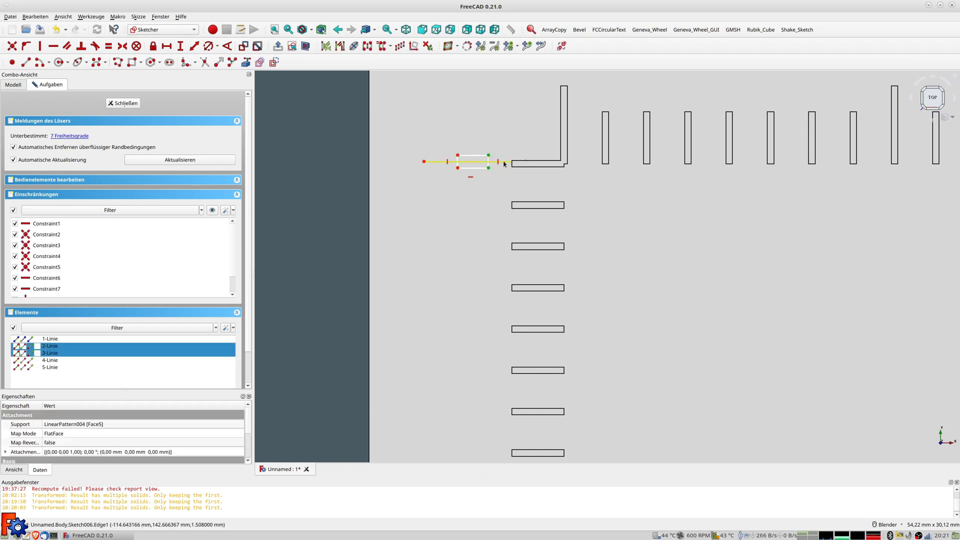
pyautogui.click(504, 163)
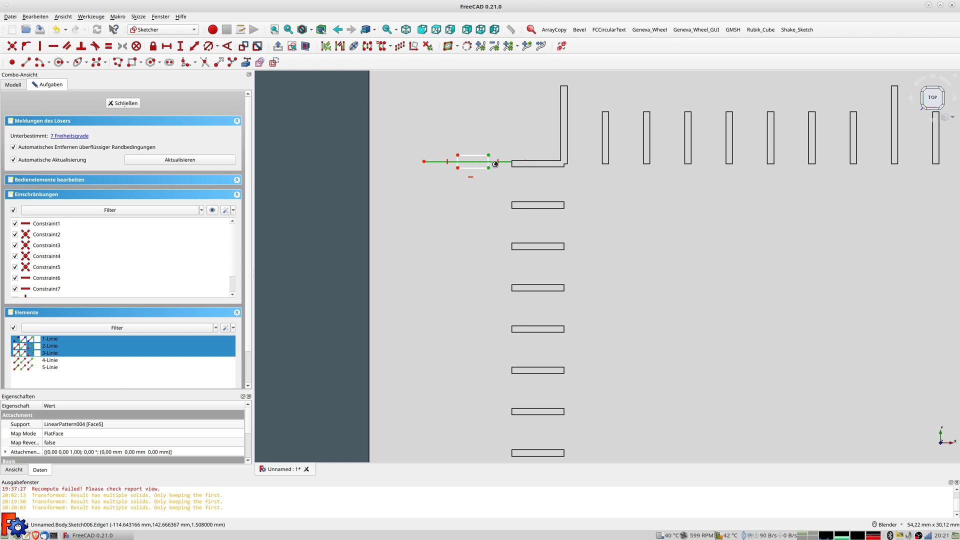
pyautogui.press('s')
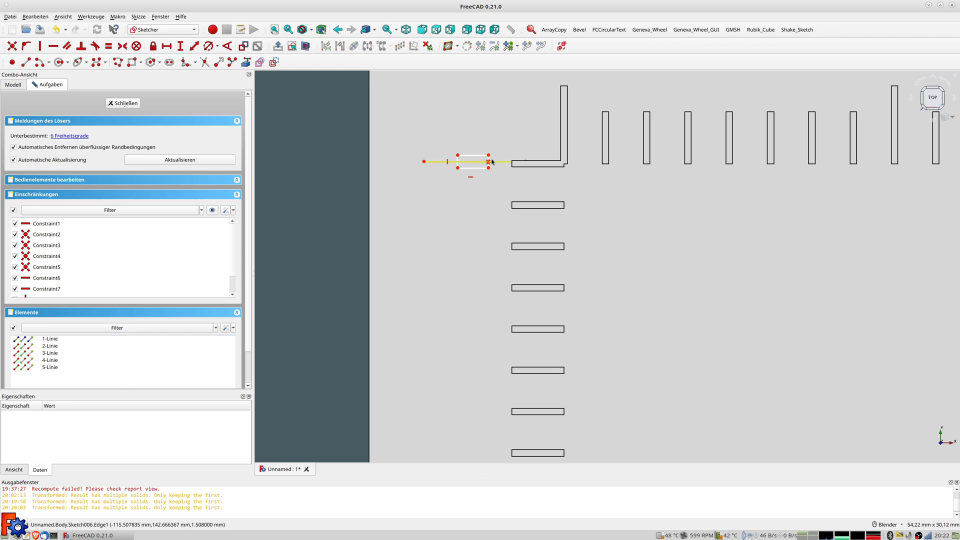
pyautogui.click(489, 160)
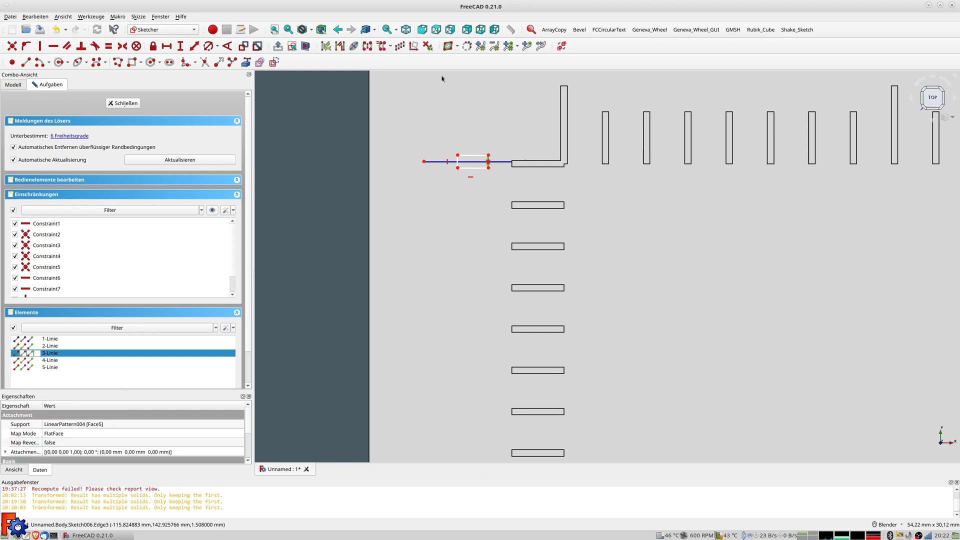
pyautogui.click(194, 45)
pyautogui.write('0,5 mm')
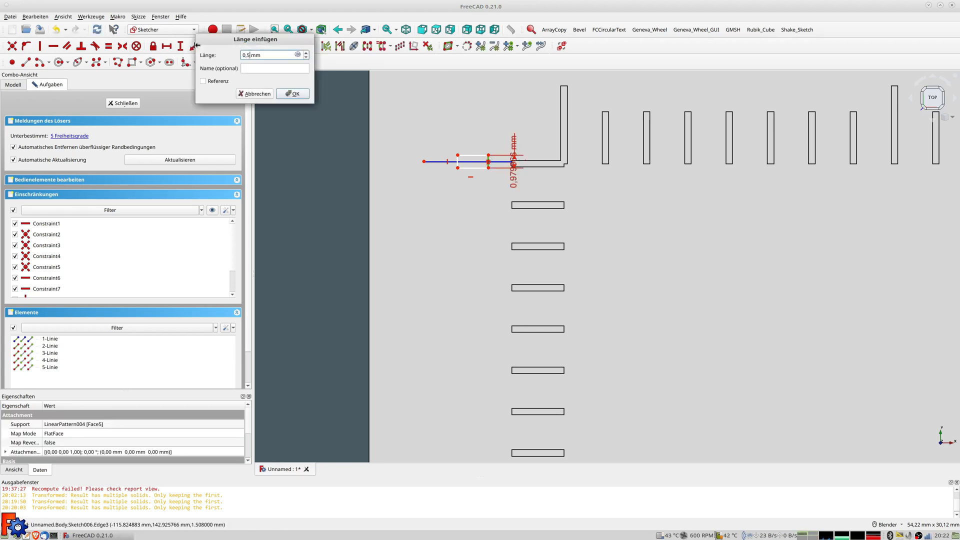
pyautogui.write('5')
pyautogui.press('Return')
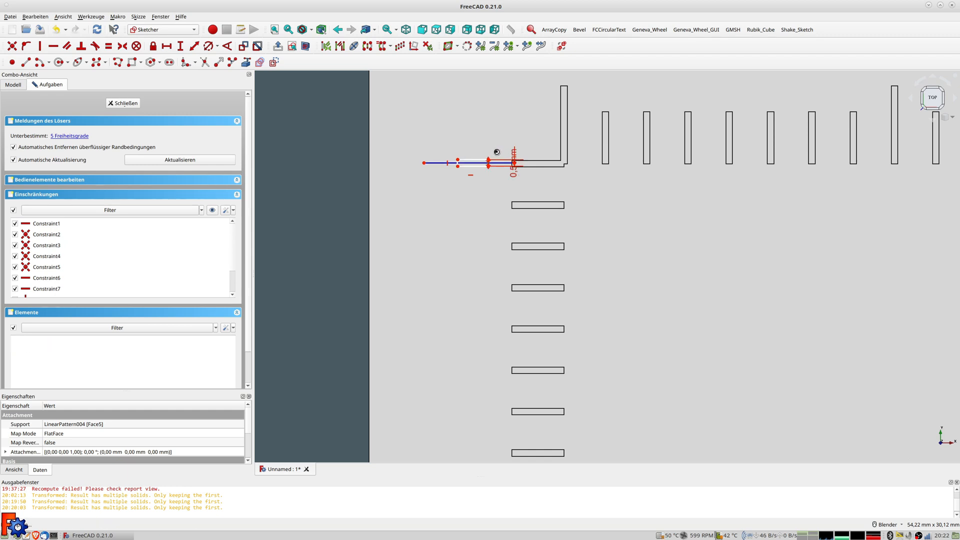
# Constrain the point 285/2 (142,5 mm) from the horizontal sketch axis
pyautogui.scroll(2, 452, 177)
pyautogui.scroll(-4, 453, 177)
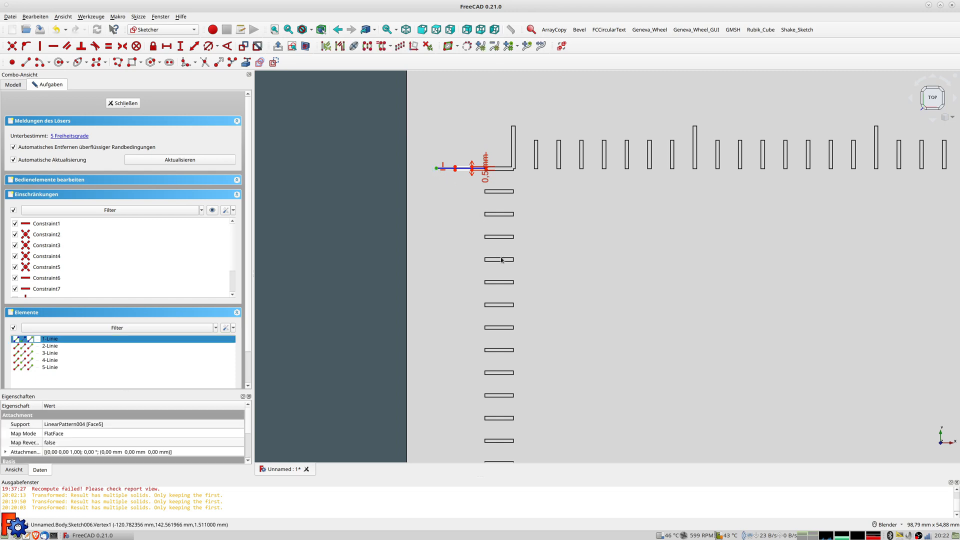
pyautogui.scroll(-5, 501, 260)
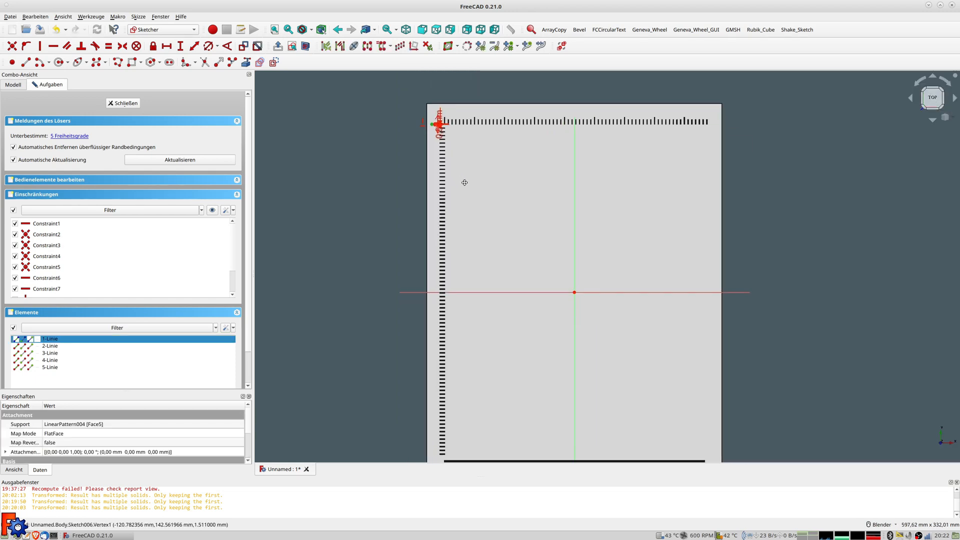
pyautogui.keyDown('shift'); pyautogui.moveTo(464, 182); pyautogui.dragTo(471, 175, button='middle'); pyautogui.keyUp('shift')
pyautogui.click(488, 286)
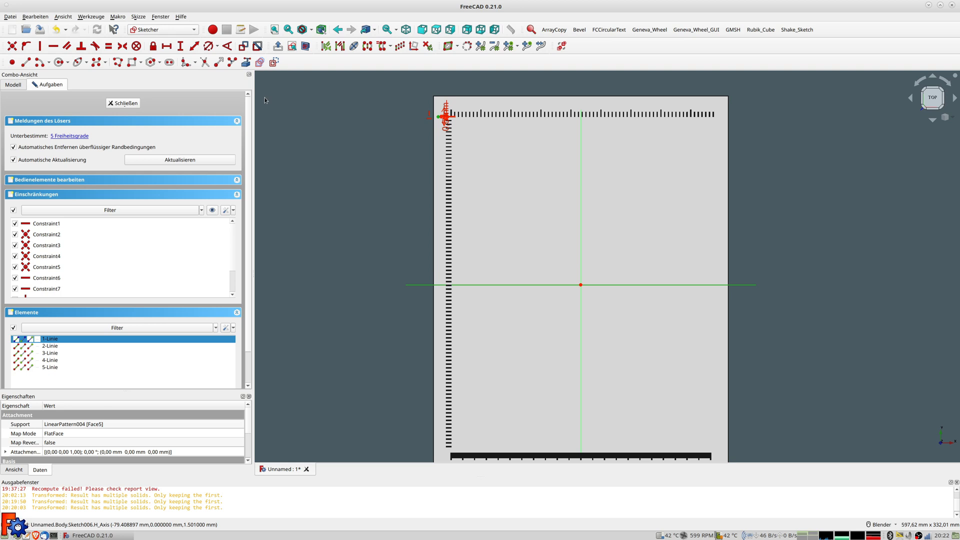
pyautogui.click(194, 47)
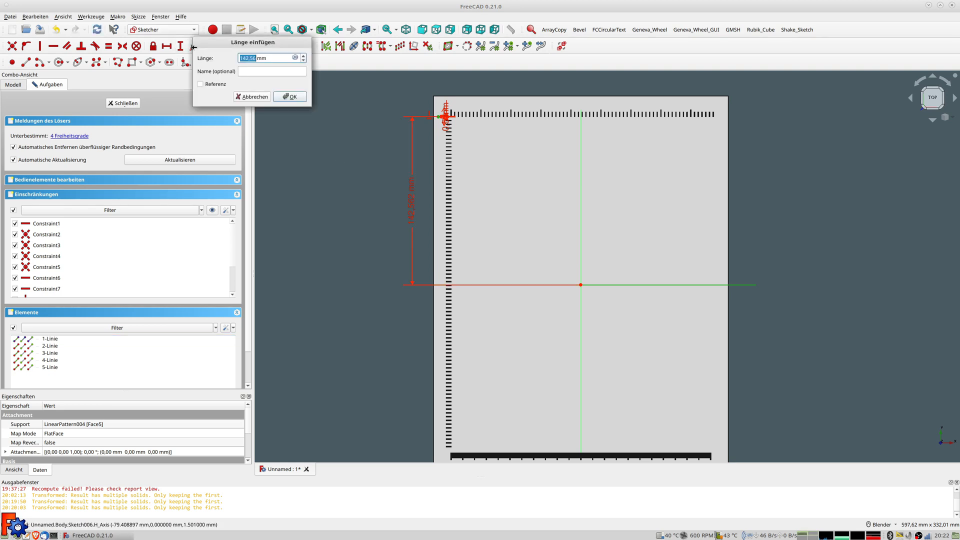
pyautogui.click(295, 58)
pyautogui.write('285/2')
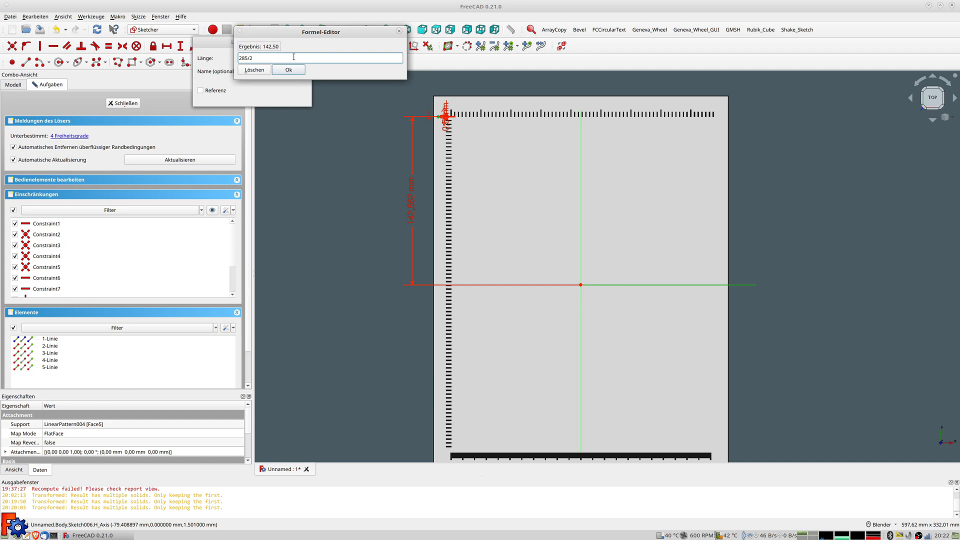
pyautogui.press('Return')
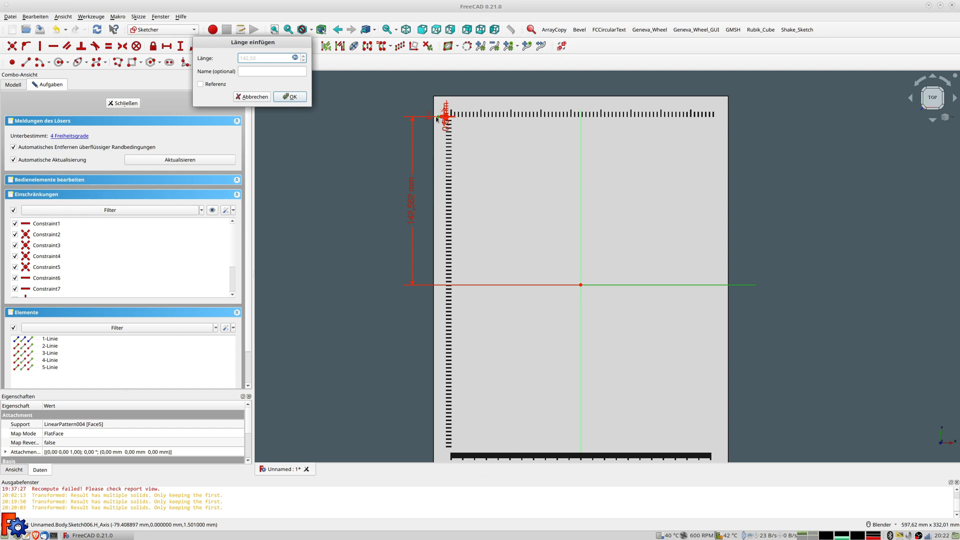
pyautogui.click(290, 97)
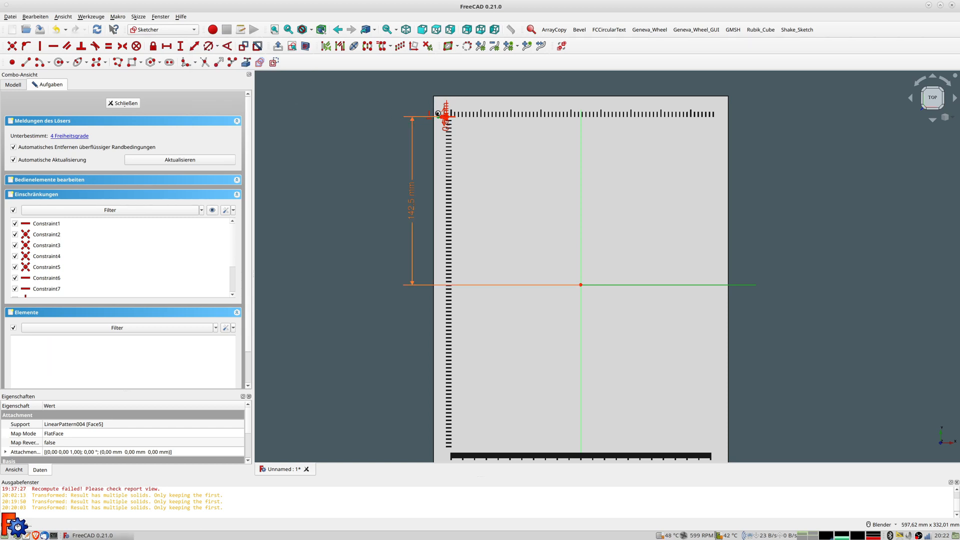
# Set the rectangle's top edge length to 2 mm
pyautogui.scroll(10, 438, 114)
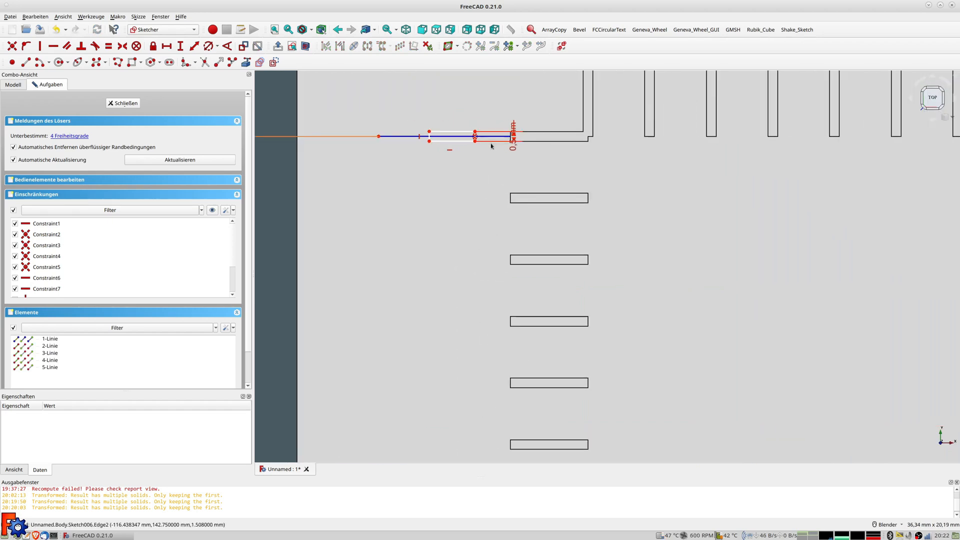
pyautogui.scroll(2, 492, 146)
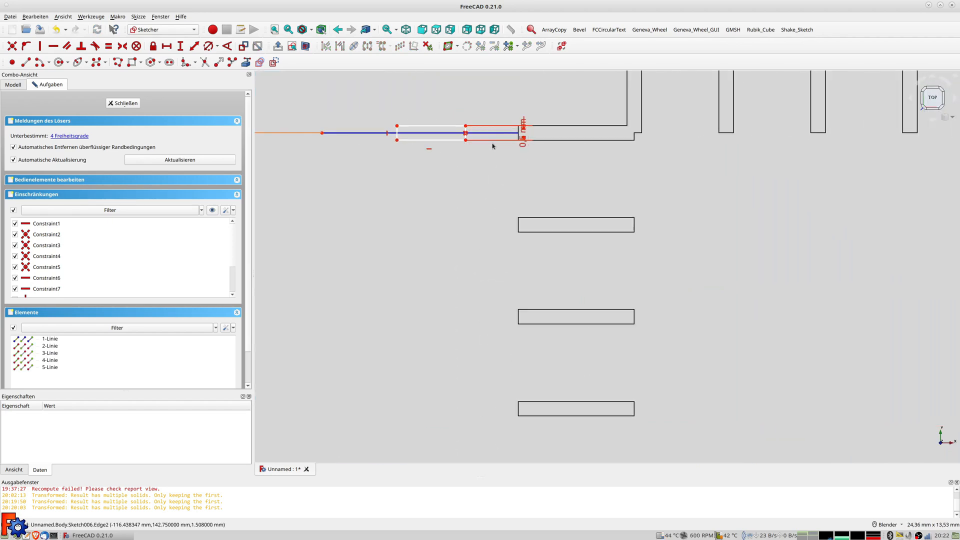
pyautogui.click(444, 129)
pyautogui.click(194, 46)
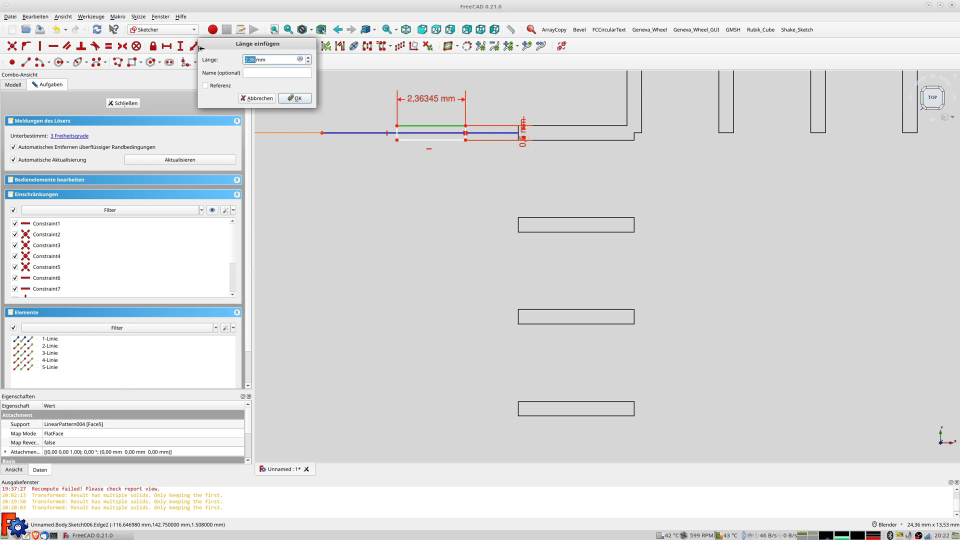
pyautogui.press('Return')
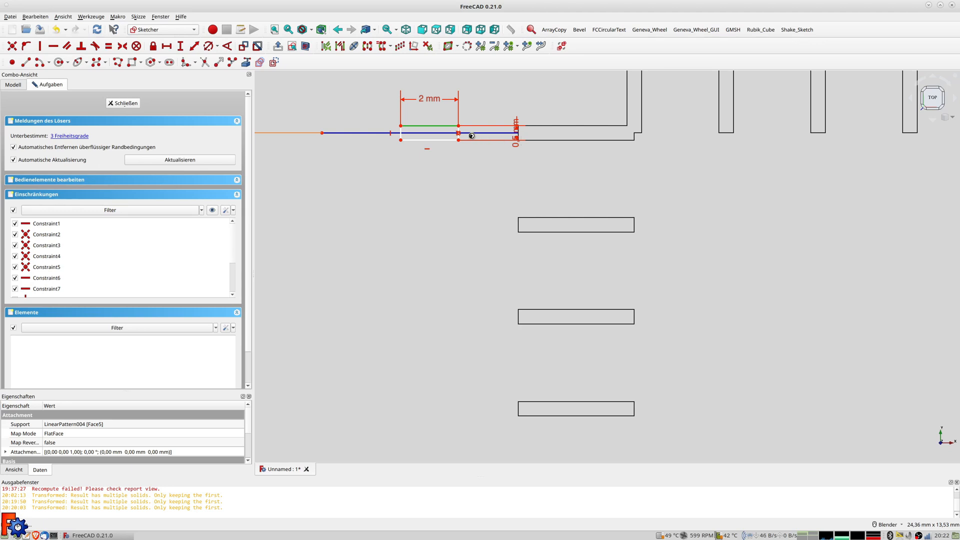
# Place the corner -110-4 (-114 mm) from the vertical axis and close the sketch
pyautogui.click(459, 126)
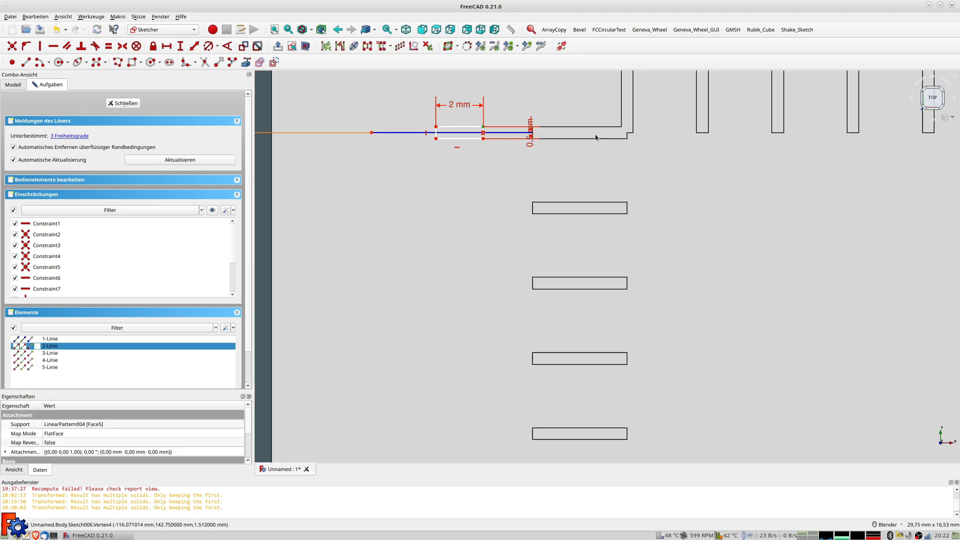
pyautogui.scroll(-10, 707, 160)
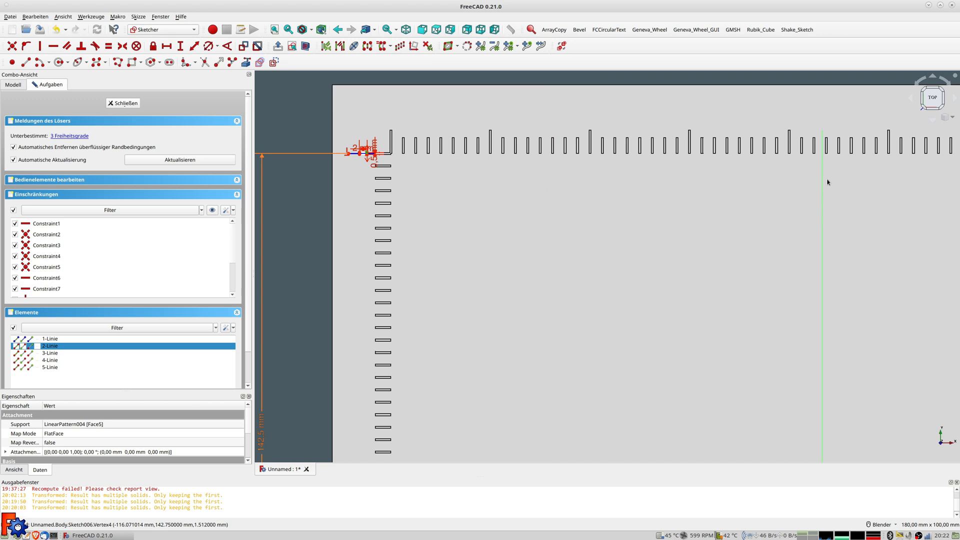
pyautogui.click(823, 181)
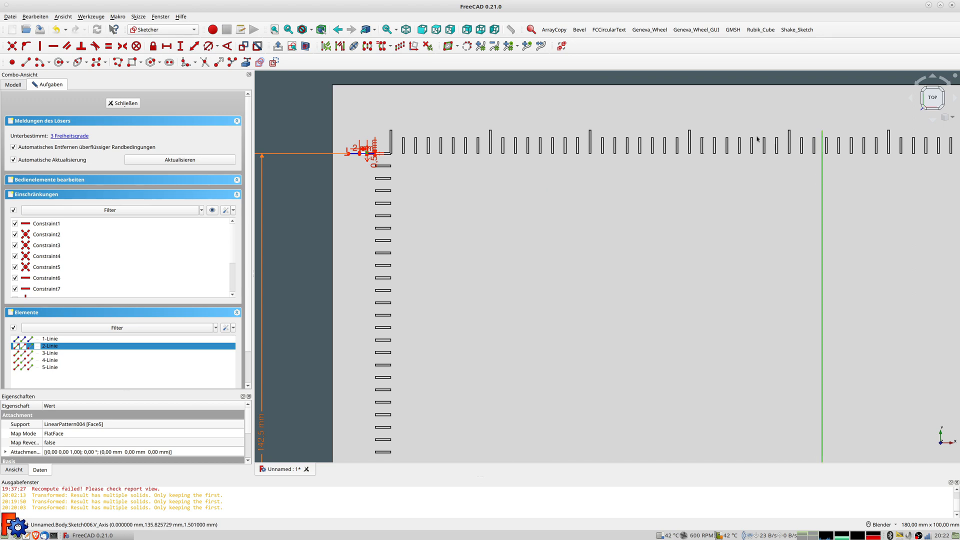
pyautogui.click(195, 49)
pyautogui.press('BackSpace')
pyautogui.write('-110-4')
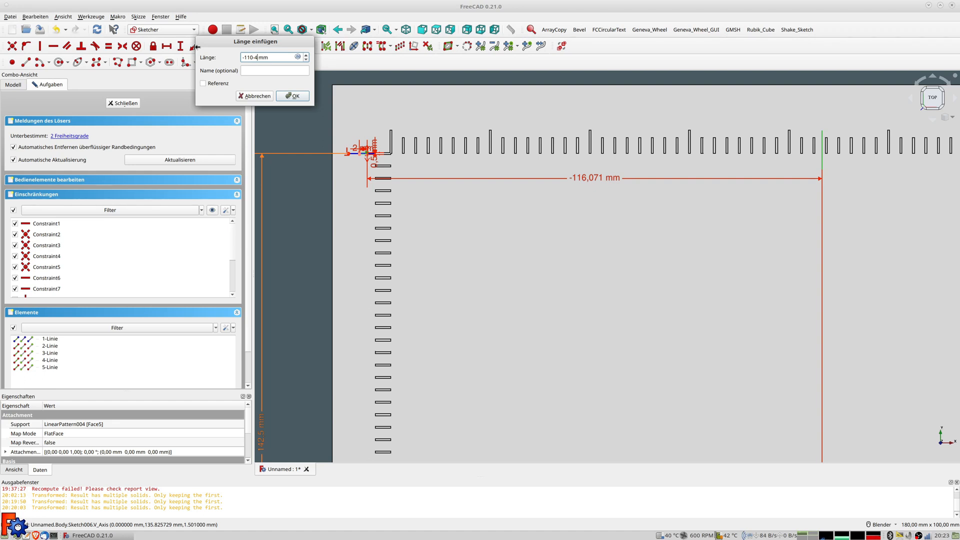
pyautogui.press('Return')
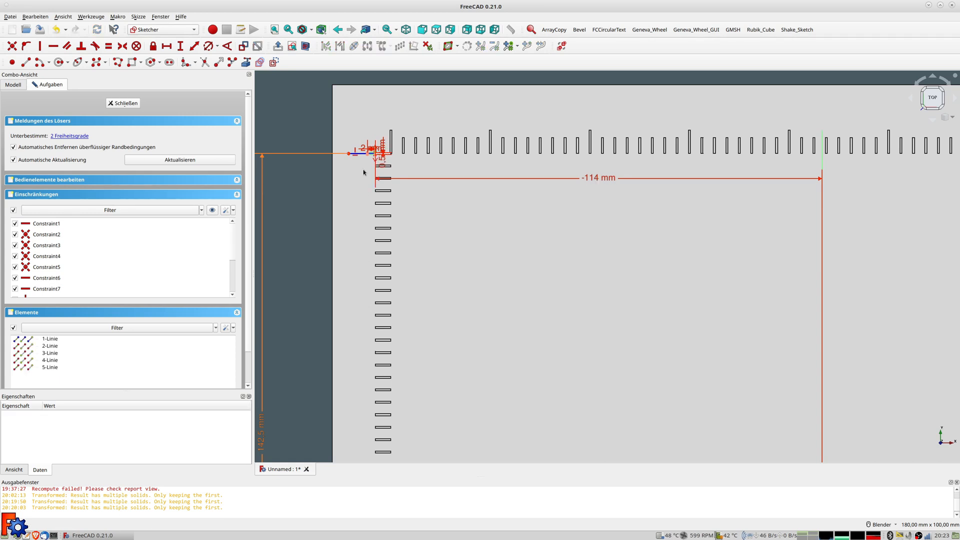
pyautogui.scroll(2, 367, 163)
pyautogui.scroll(3, 367, 163)
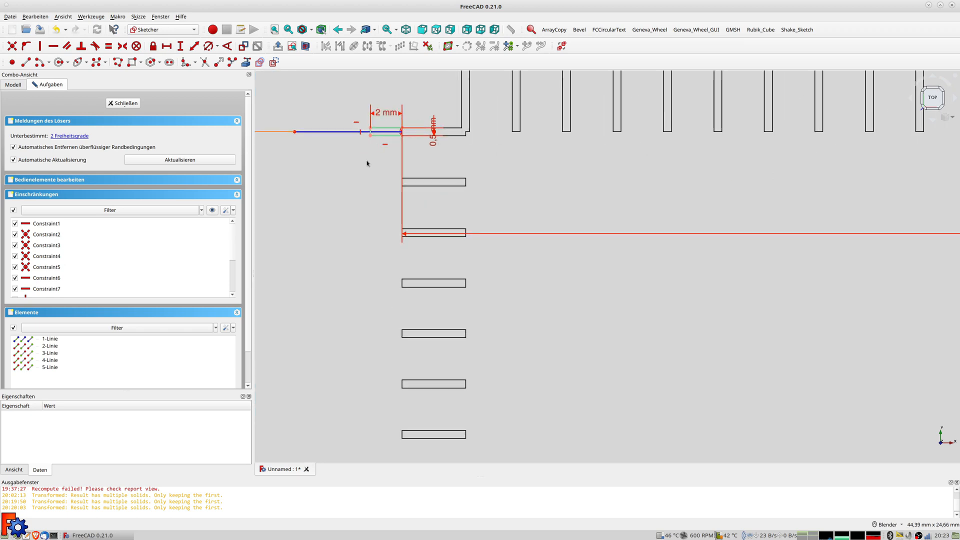
pyautogui.click(123, 103)
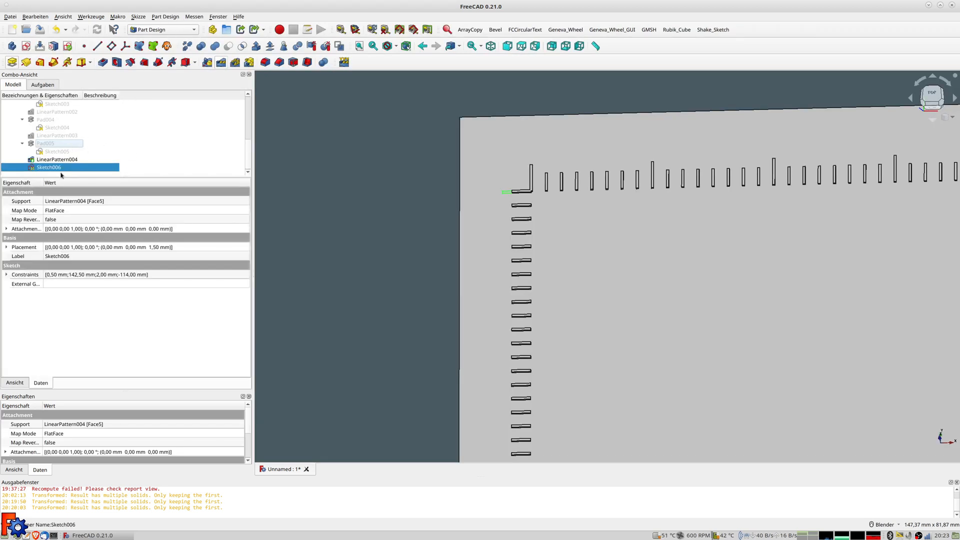
# Pad Sketch006 by 0,4 mm as Pad006 and start a linear pattern of it
pyautogui.click(11, 62)
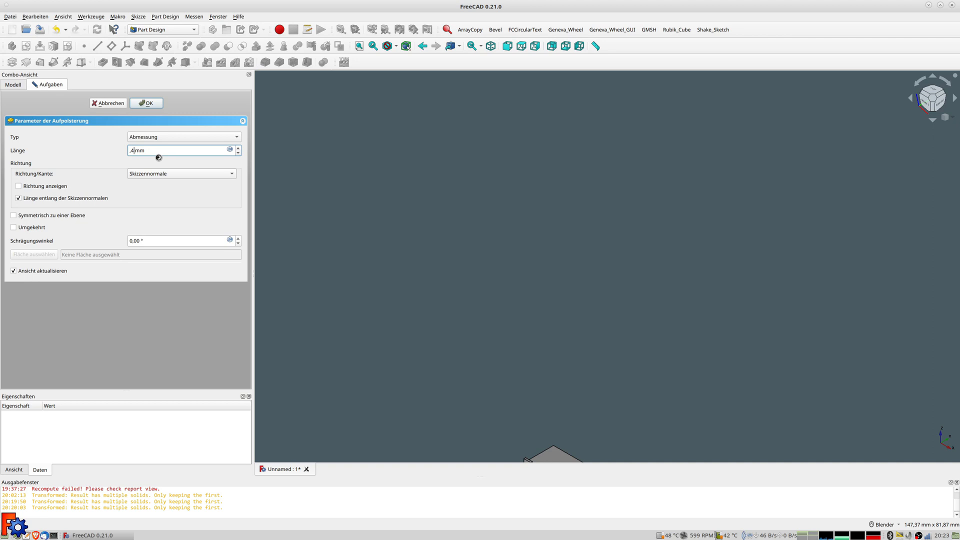
pyautogui.press('Return')
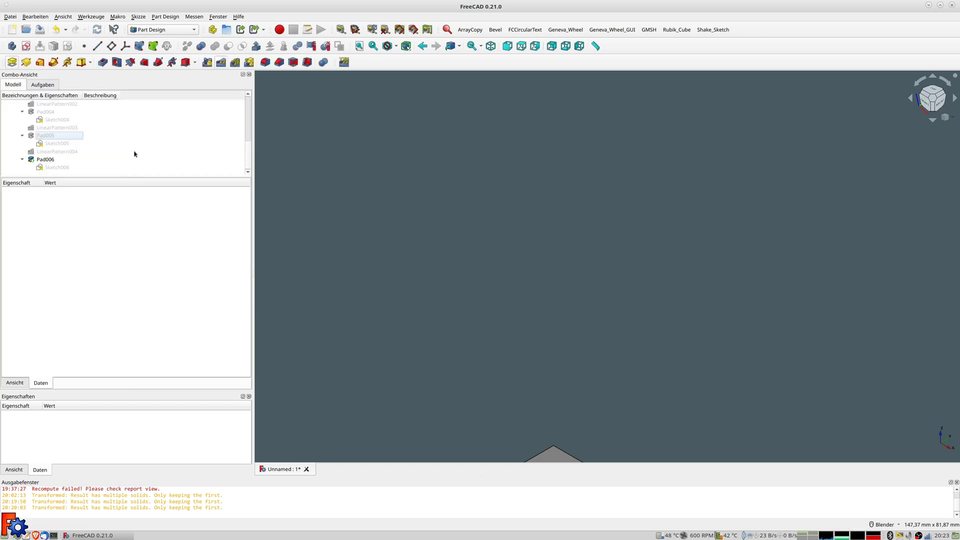
pyautogui.scroll(-7, 512, 245)
pyautogui.moveTo(555, 318); pyautogui.dragTo(565, 293, button='middle')
pyautogui.scroll(-4, 583, 341)
pyautogui.scroll(5, 505, 205)
pyautogui.scroll(3, 490, 178)
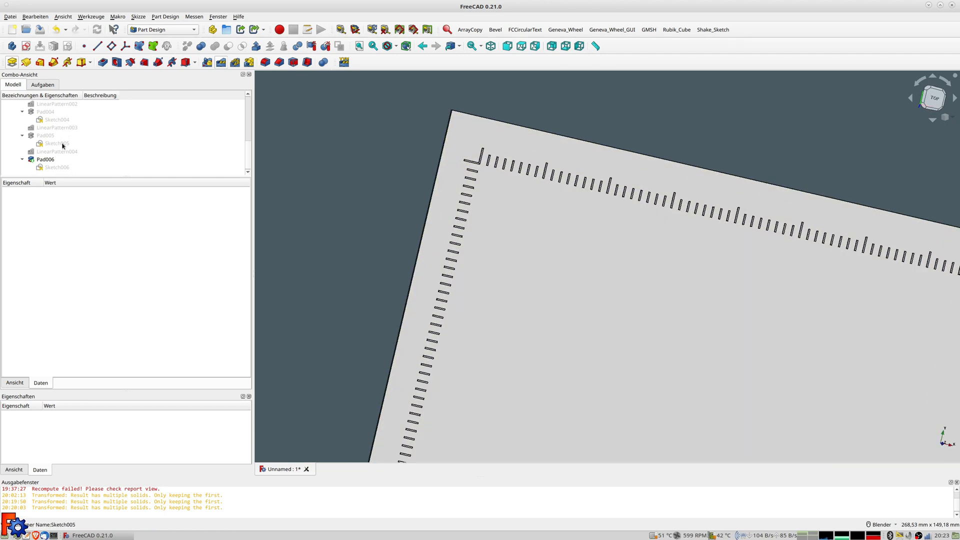
pyautogui.click(50, 159)
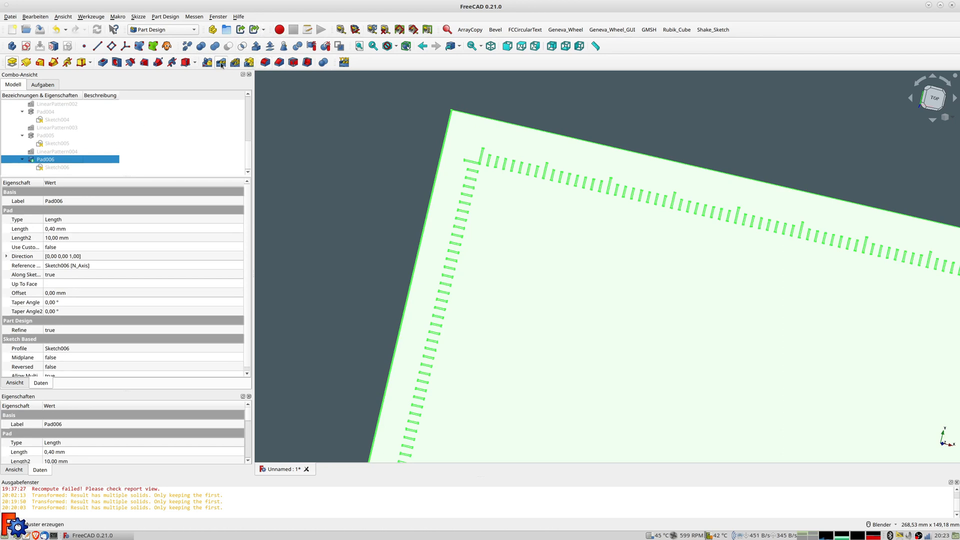
pyautogui.click(221, 63)
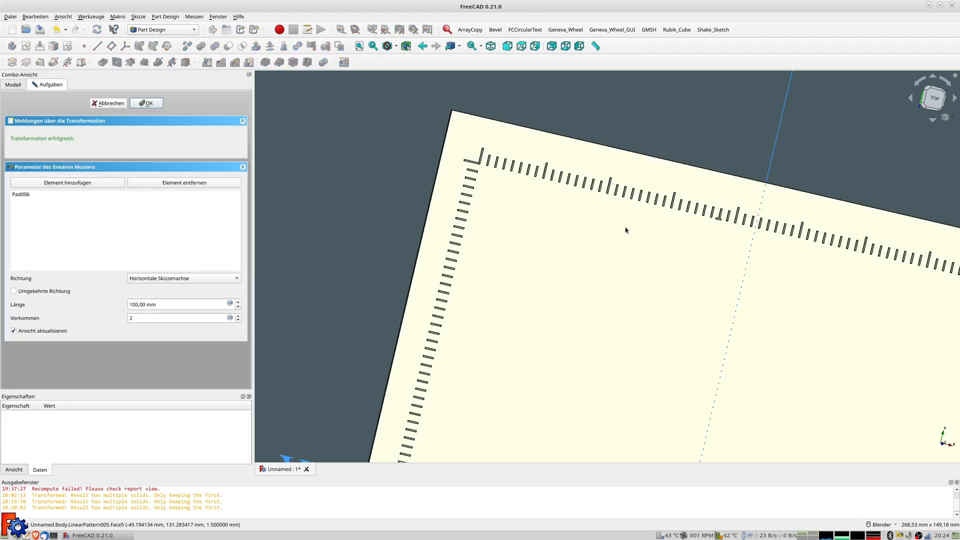
# Run the pattern in reverse along the vertical sketch axis with length formula 11*25,4
pyautogui.scroll(-4, 624, 259)
pyautogui.keyDown('shift'); pyautogui.moveTo(581, 230); pyautogui.dragTo(575, 95, button='middle'); pyautogui.keyUp('shift')
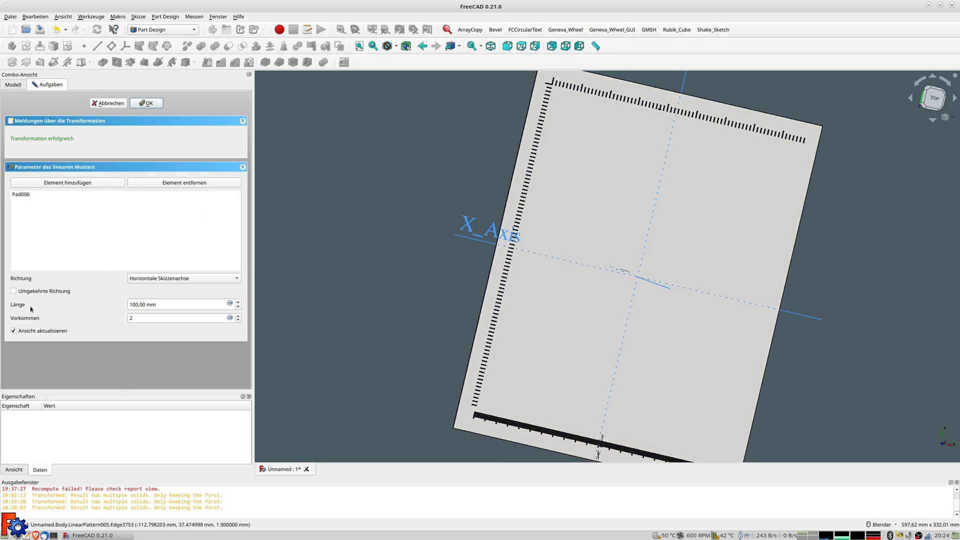
pyautogui.click(147, 278)
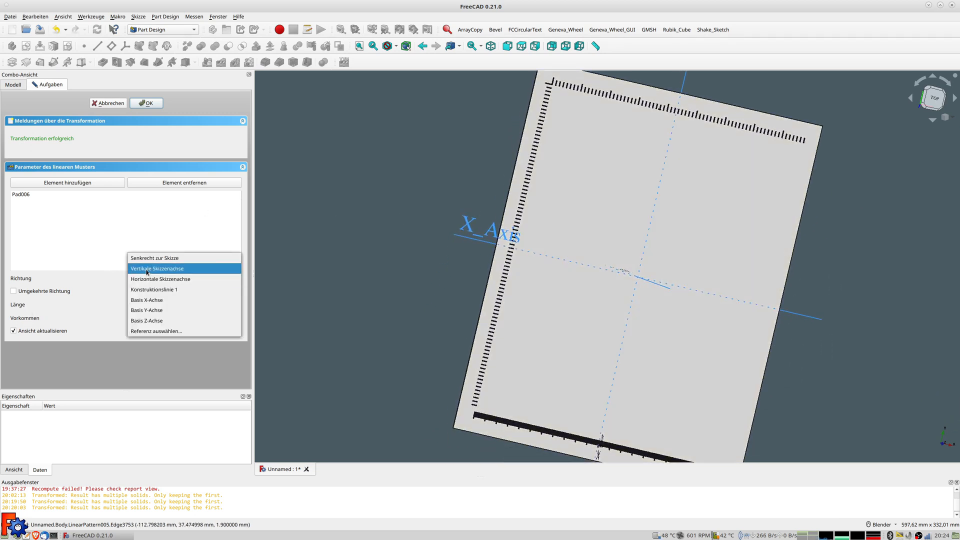
pyautogui.press('Escape')
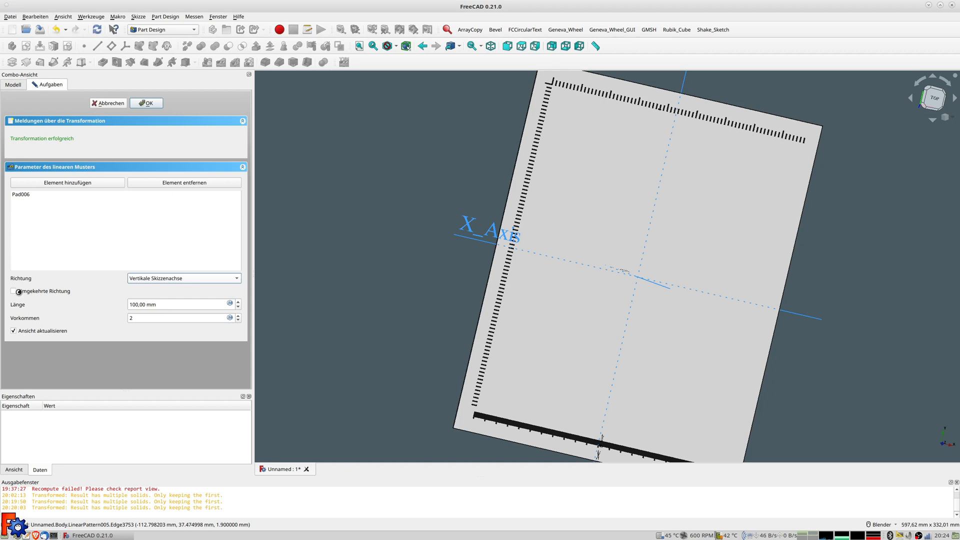
pyautogui.click(15, 292)
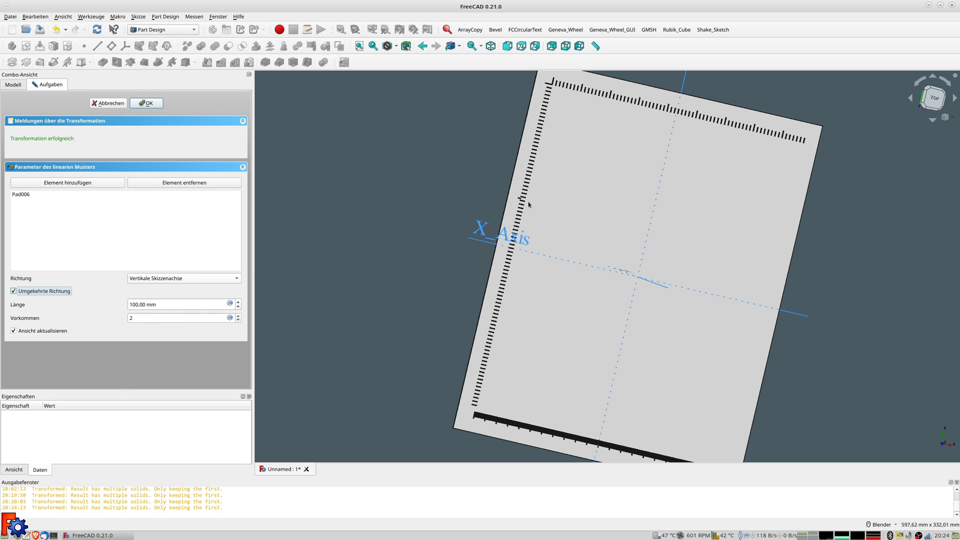
pyautogui.scroll(3, 528, 202)
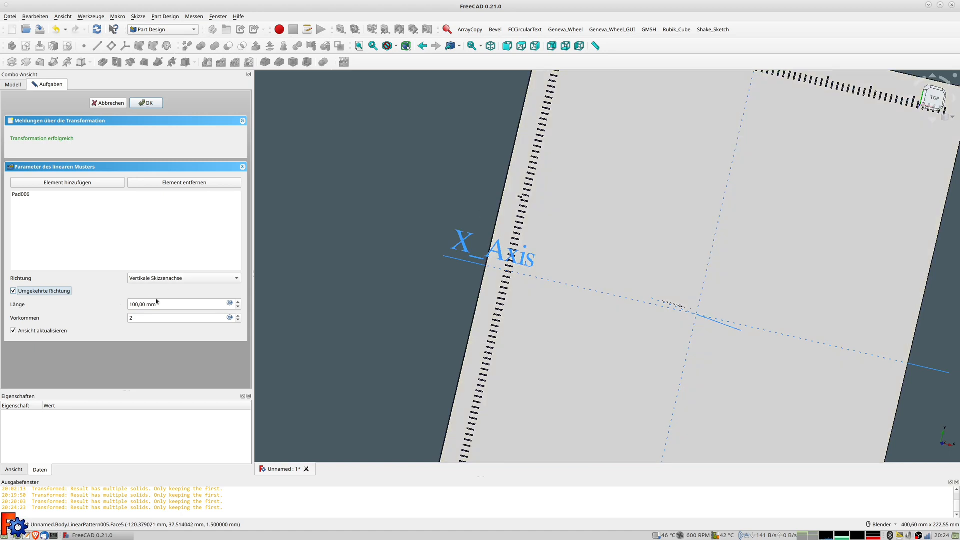
pyautogui.click(230, 303)
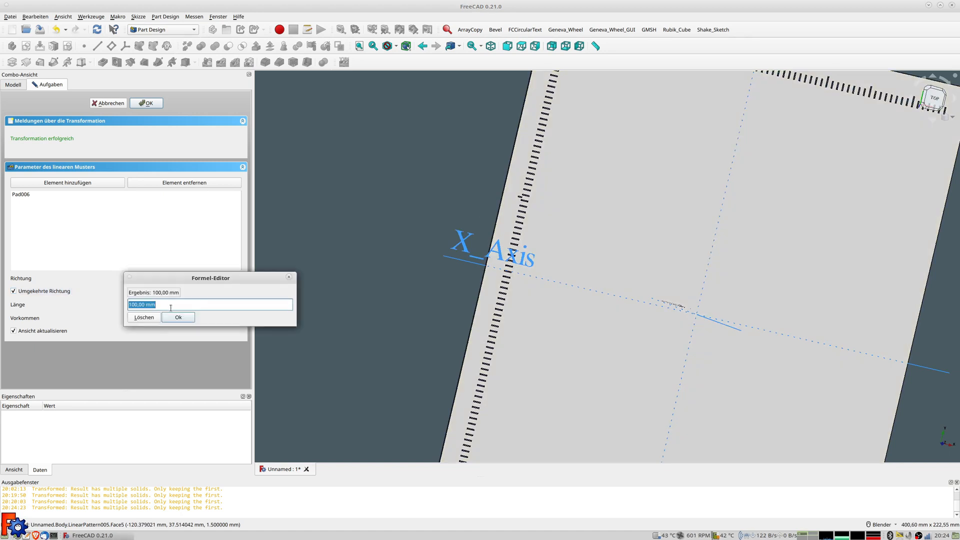
pyautogui.write('11*25,4')
pyautogui.press('Return')
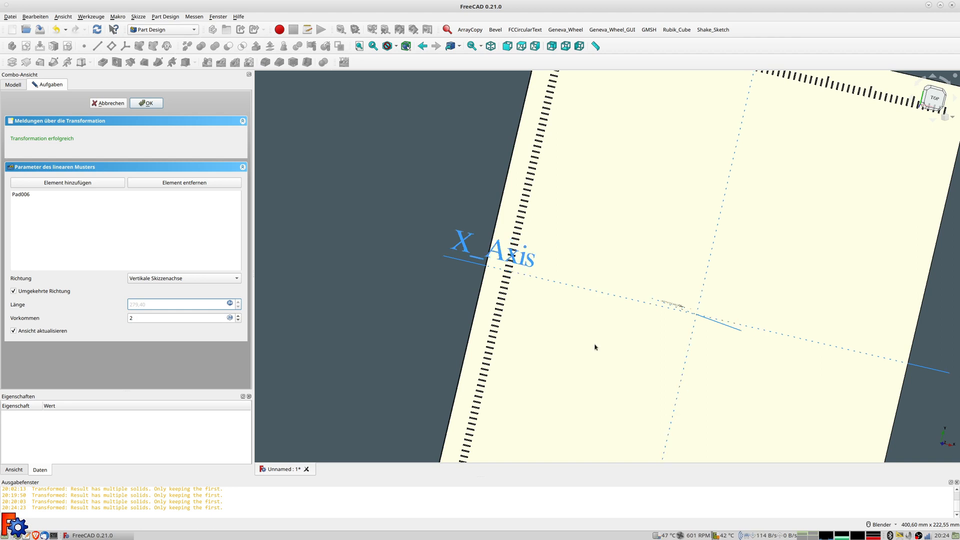
# Set the pattern to 12 occurrences and inspect the finished LinearPattern005 on the plate
pyautogui.scroll(-5, 595, 346)
pyautogui.scroll(4, 572, 278)
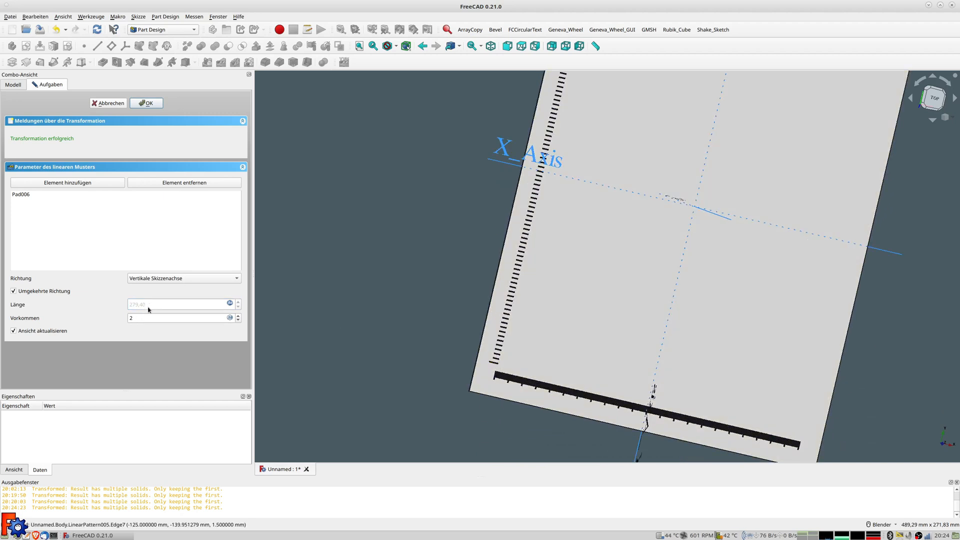
pyautogui.moveTo(146, 317); pyautogui.dragTo(59, 317)
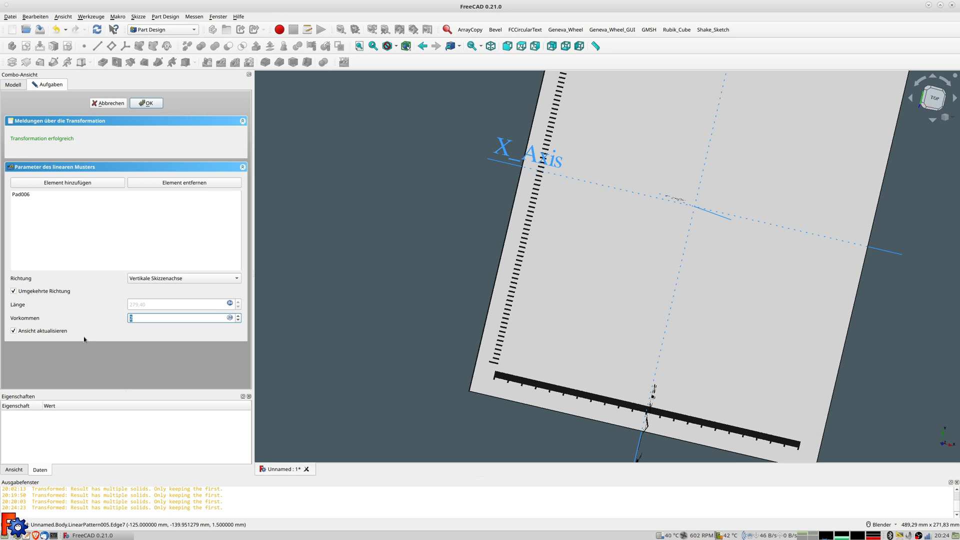
pyautogui.write('12')
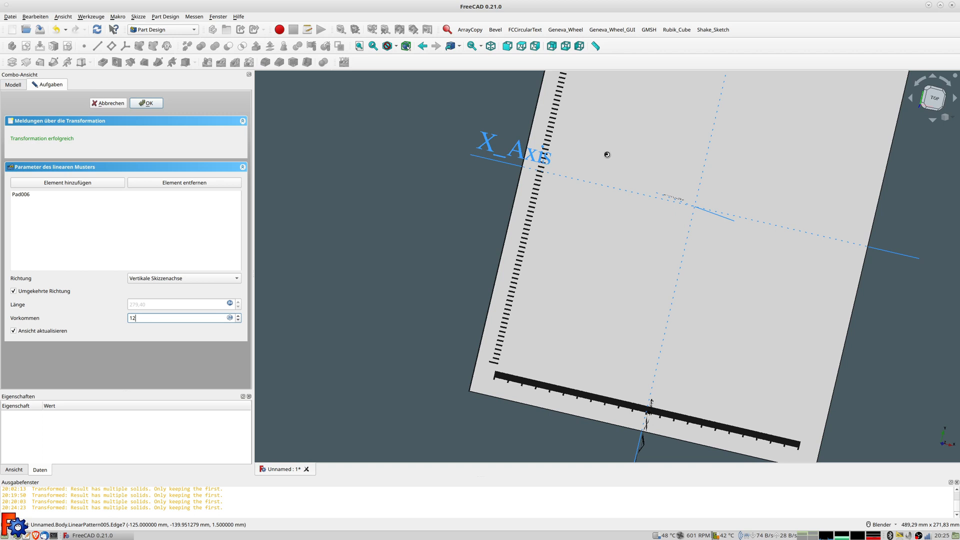
pyautogui.scroll(-4, 591, 153)
pyautogui.moveTo(589, 152)
pyautogui.mouseDown(button='middle')
pyautogui.moveTo(621, 188)
pyautogui.moveTo(568, 140)
pyautogui.moveTo(577, 156)
pyautogui.mouseUp(button='middle')
pyautogui.keyDown('shift'); pyautogui.moveTo(657, 142); pyautogui.dragTo(560, 229, button='middle'); pyautogui.keyUp('shift')
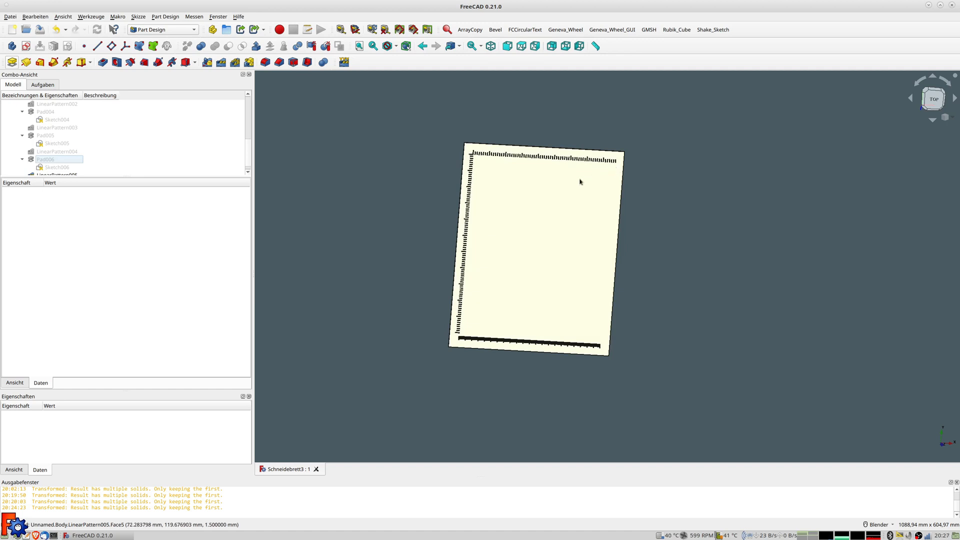
pyautogui.click(563, 189)
pyautogui.click(327, 178)
# Draw a small rectangle near the top-right ticks on the plate's top face
pyautogui.click(531, 216)
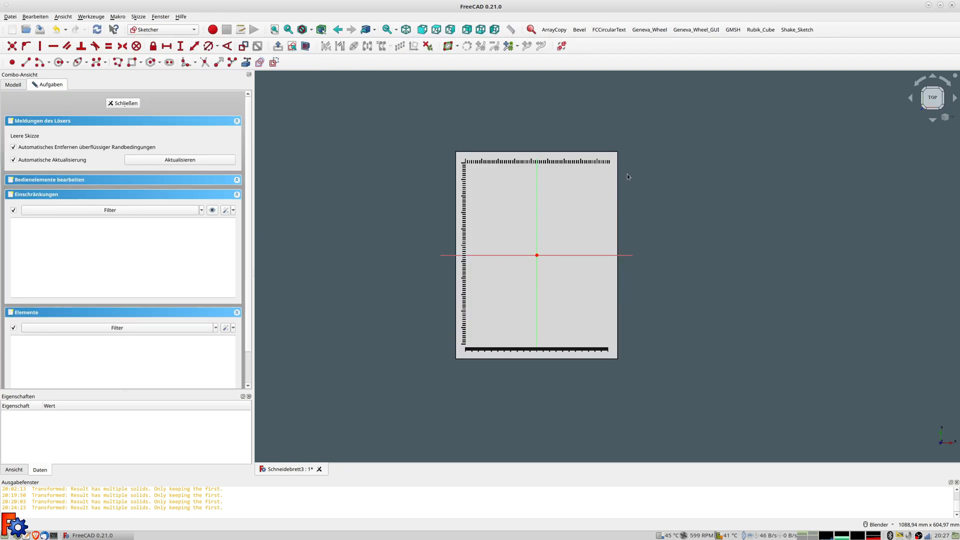
pyautogui.scroll(5, 628, 176)
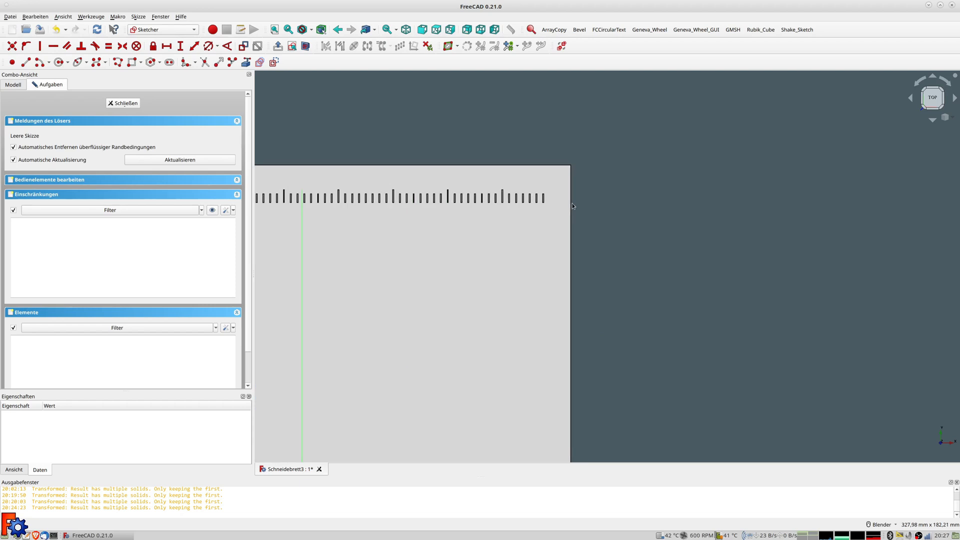
pyautogui.click(131, 62)
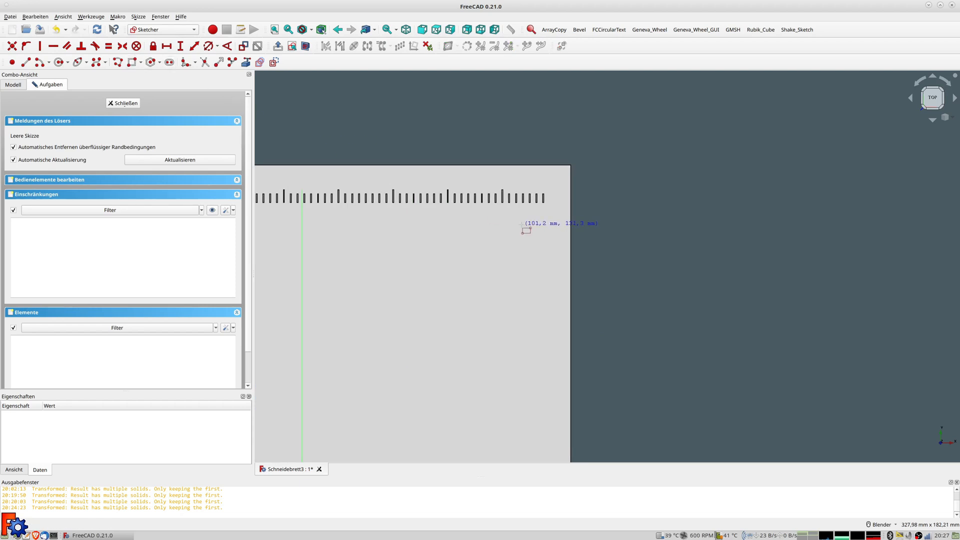
pyautogui.click(547, 207)
# Draw a horizontal line through the rectangle and convert it to construction geometry
pyautogui.click(26, 62)
pyautogui.scroll(3, 554, 200)
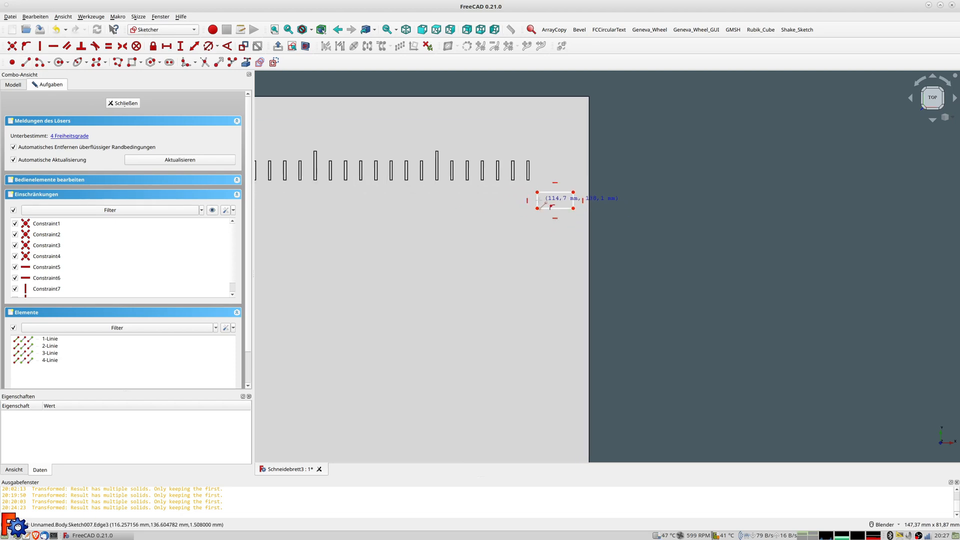
pyautogui.click(518, 199)
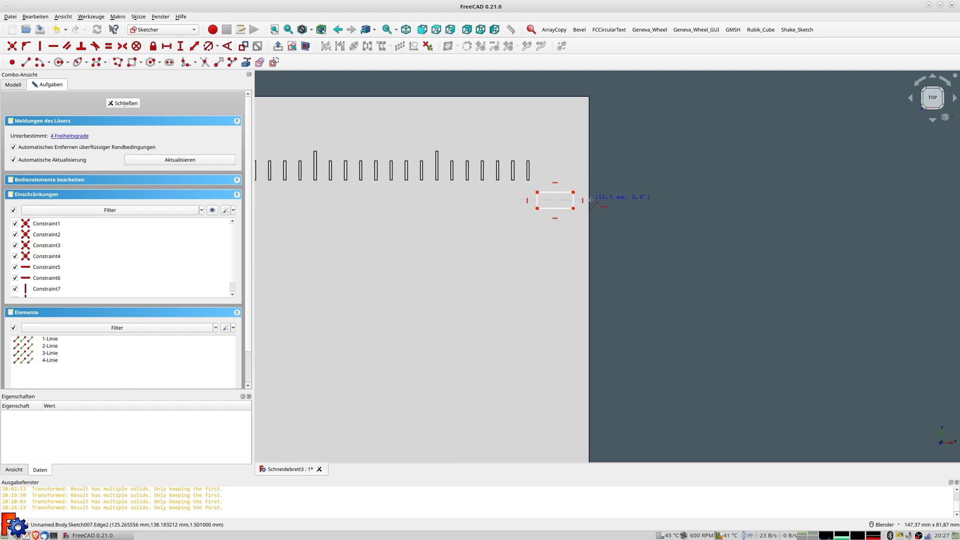
pyautogui.rightClick(581, 225)
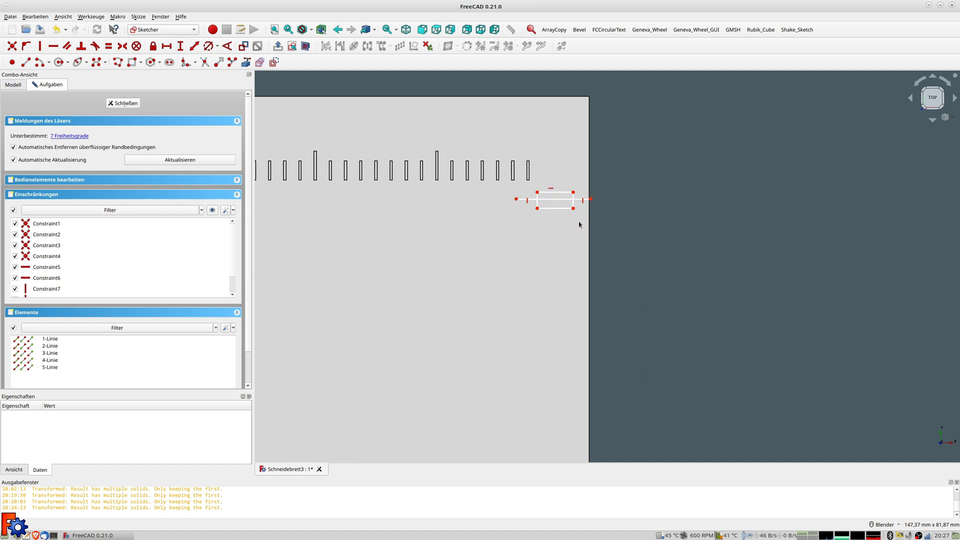
pyautogui.click(553, 202)
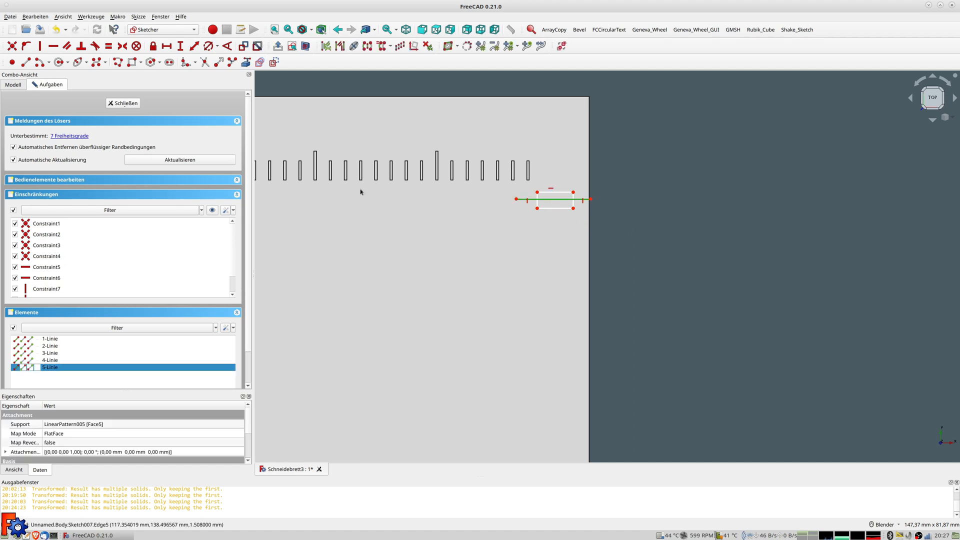
pyautogui.click(274, 62)
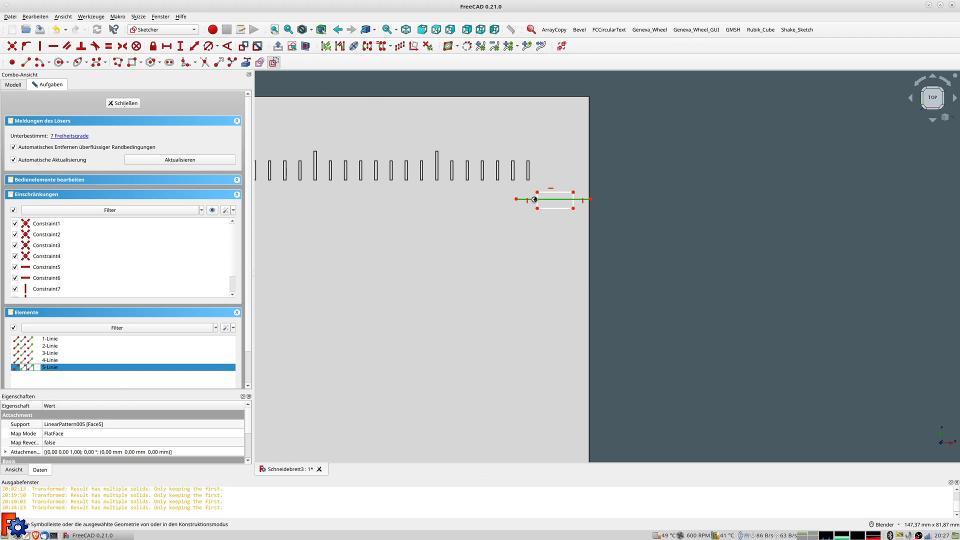
pyautogui.click(544, 204)
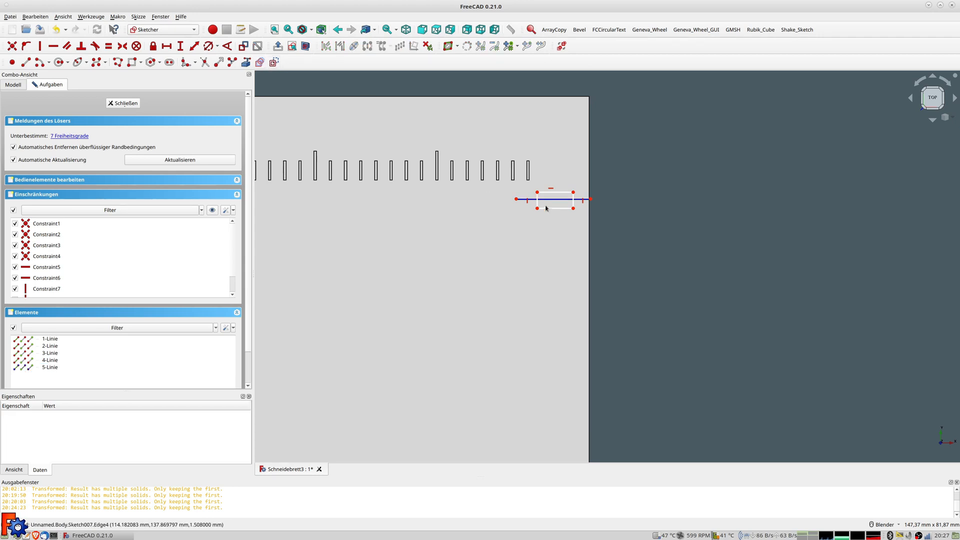
pyautogui.scroll(2, 542, 197)
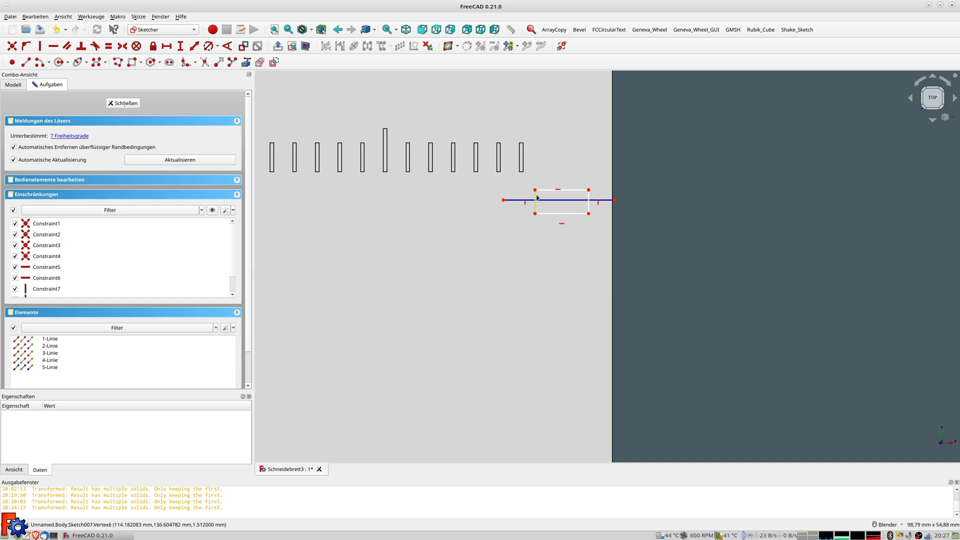
# Make the rectangle's two left corners symmetric about the construction line
pyautogui.click(534, 190)
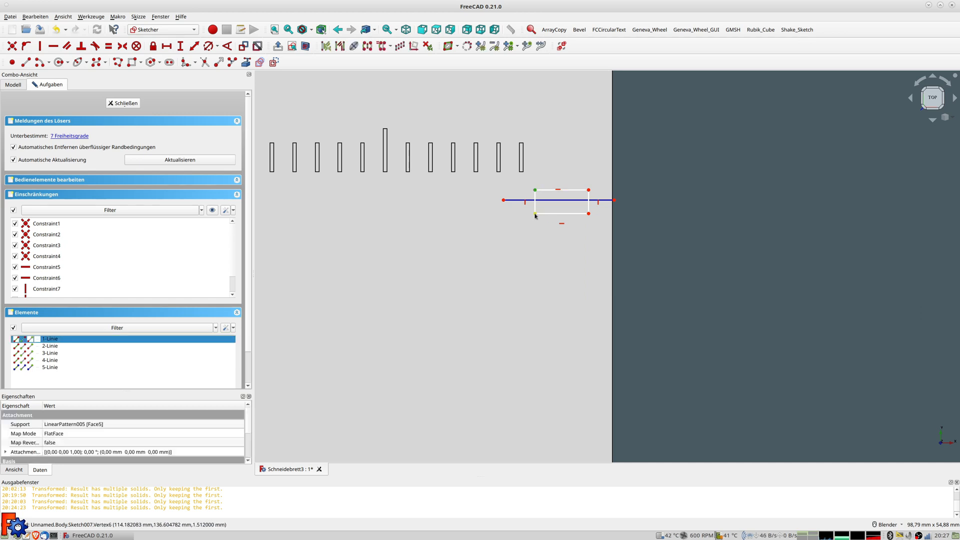
pyautogui.click(535, 214)
pyautogui.click(544, 200)
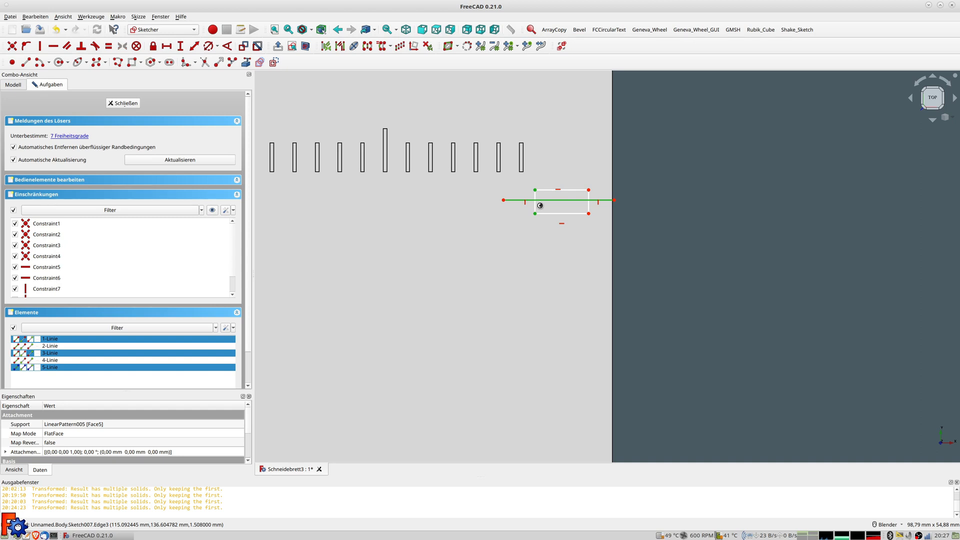
pyautogui.press('s')
pyautogui.press('s')
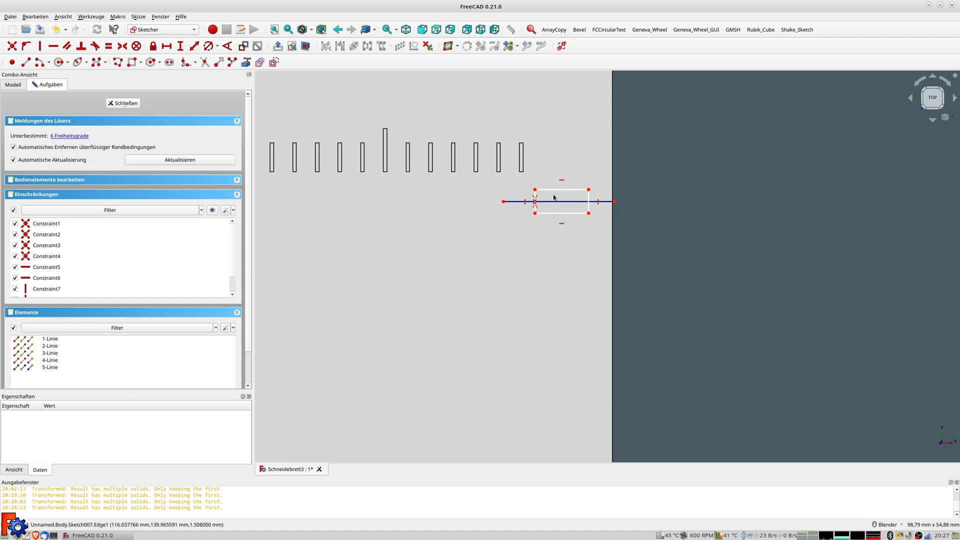
# Constrain the rectangle's top edge to 4 mm and its right edge to 0,5 mm
pyautogui.click(553, 190)
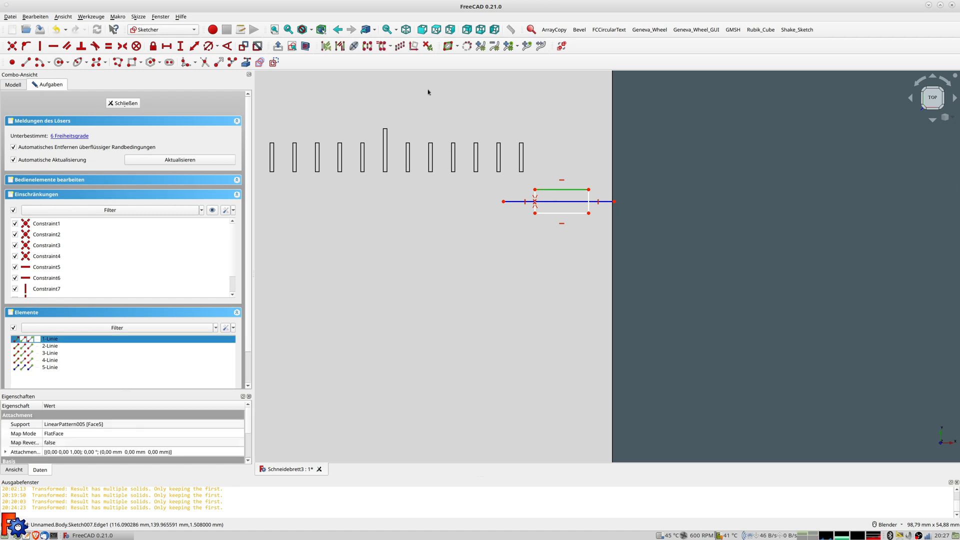
pyautogui.click(196, 47)
pyautogui.write('4')
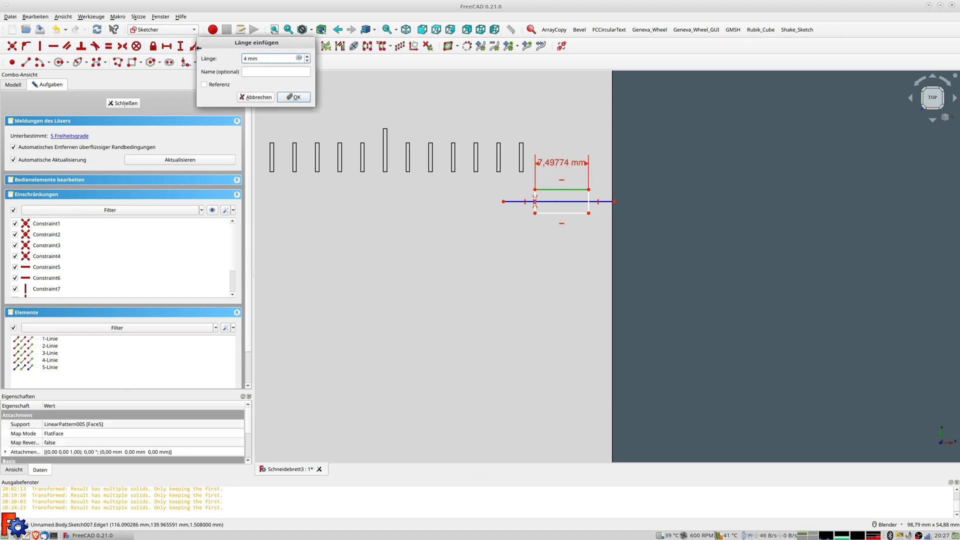
pyautogui.press('Return')
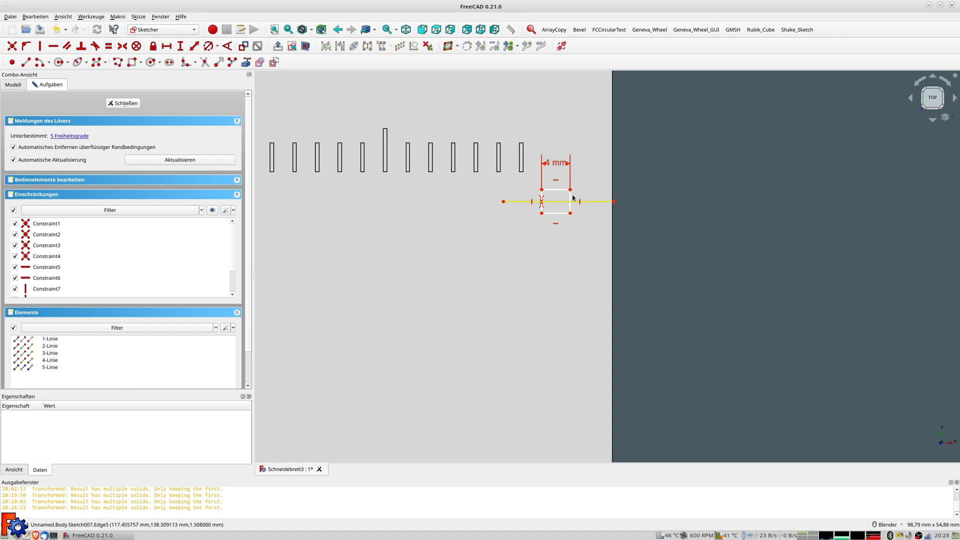
pyautogui.click(570, 198)
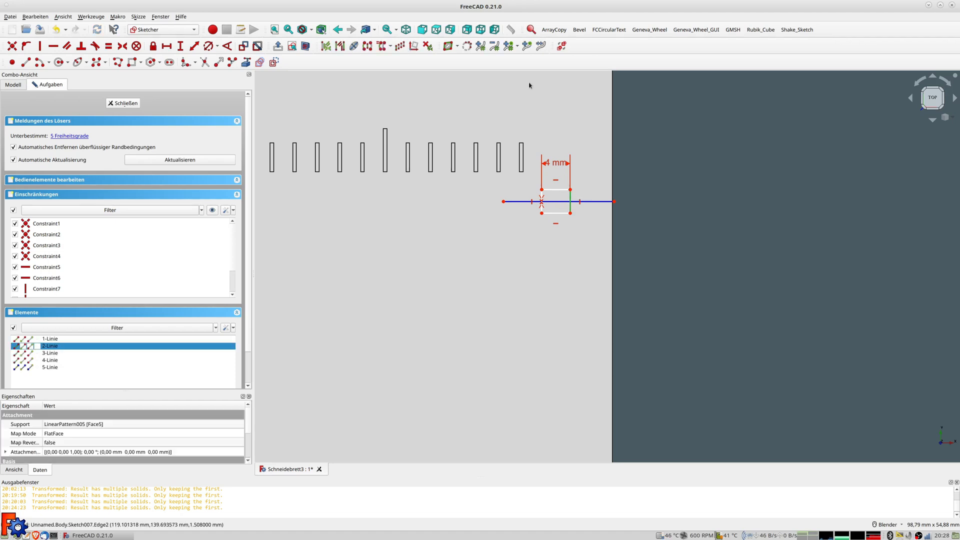
pyautogui.click(196, 46)
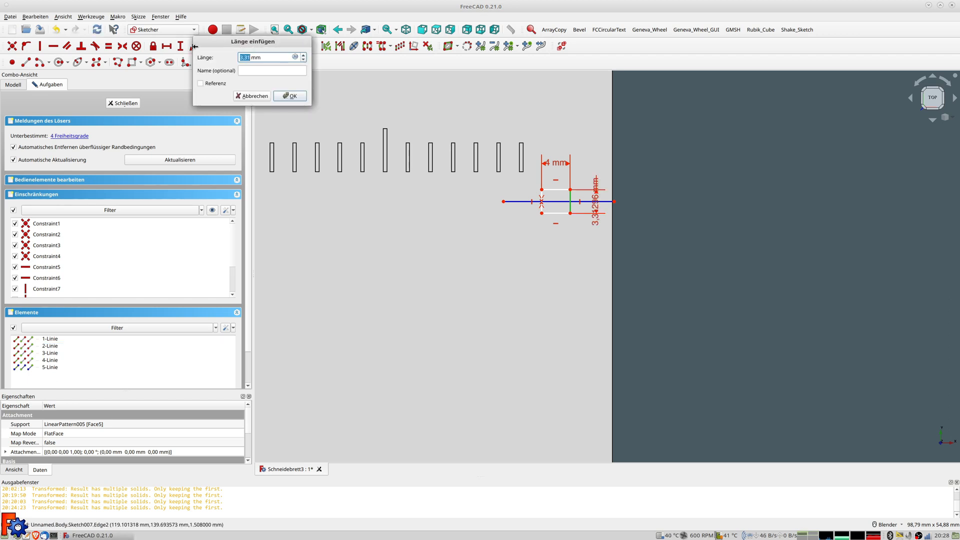
pyautogui.press('Return')
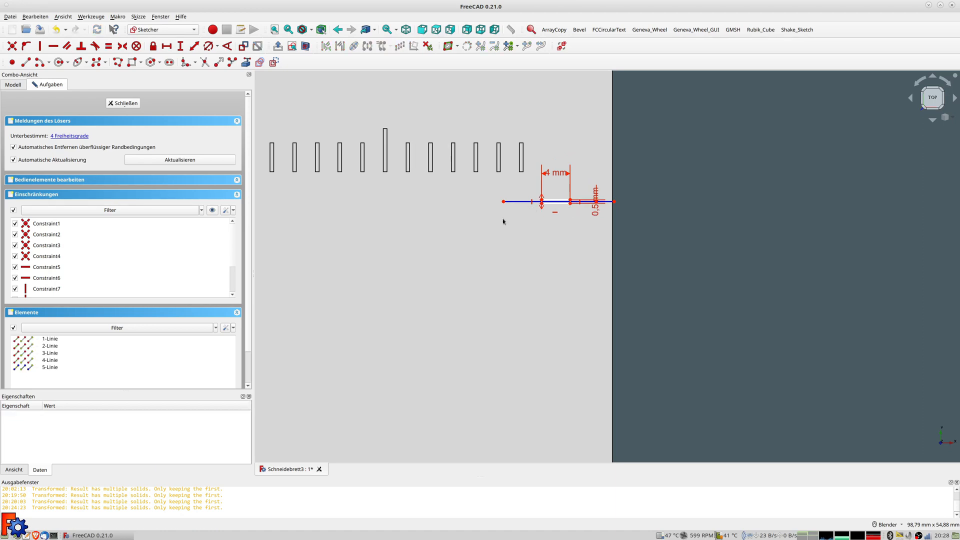
pyautogui.scroll(-5, 503, 221)
pyautogui.keyDown('shift'); pyautogui.moveTo(503, 220); pyautogui.dragTo(691, 131, button='middle'); pyautogui.keyUp('shift')
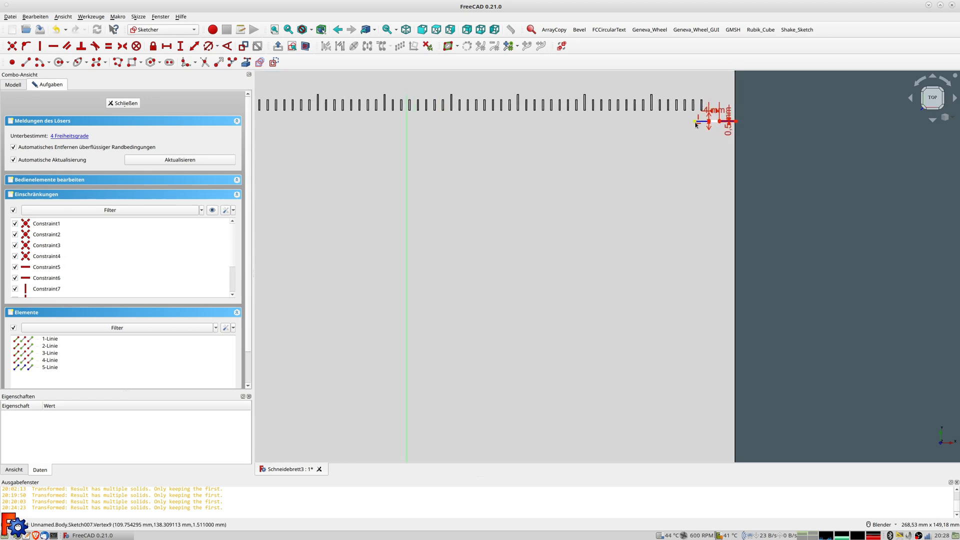
# Constrain the construction line 142,5 mm (285/2) above the horizontal axis
pyautogui.click(695, 123)
pyautogui.scroll(-3, 690, 240)
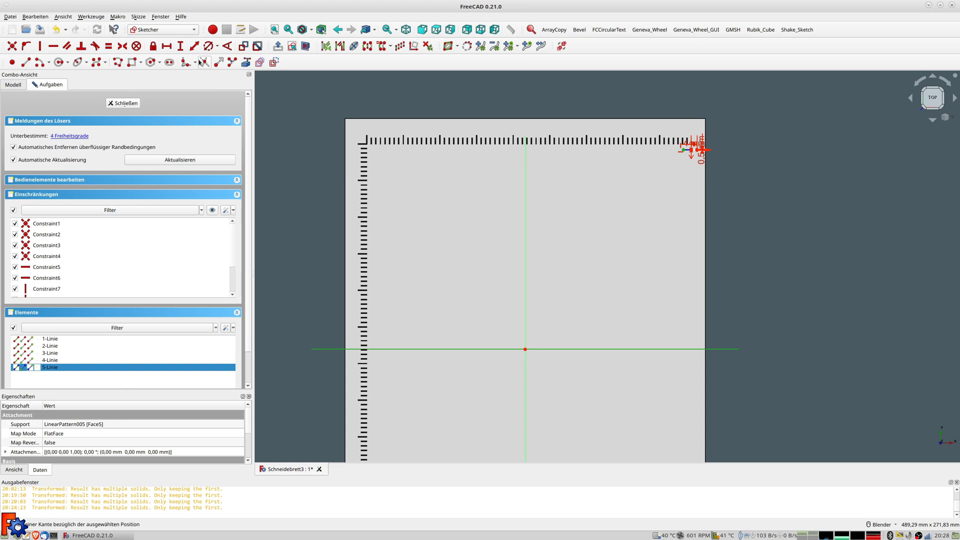
pyautogui.click(194, 46)
pyautogui.write('285/ mm')
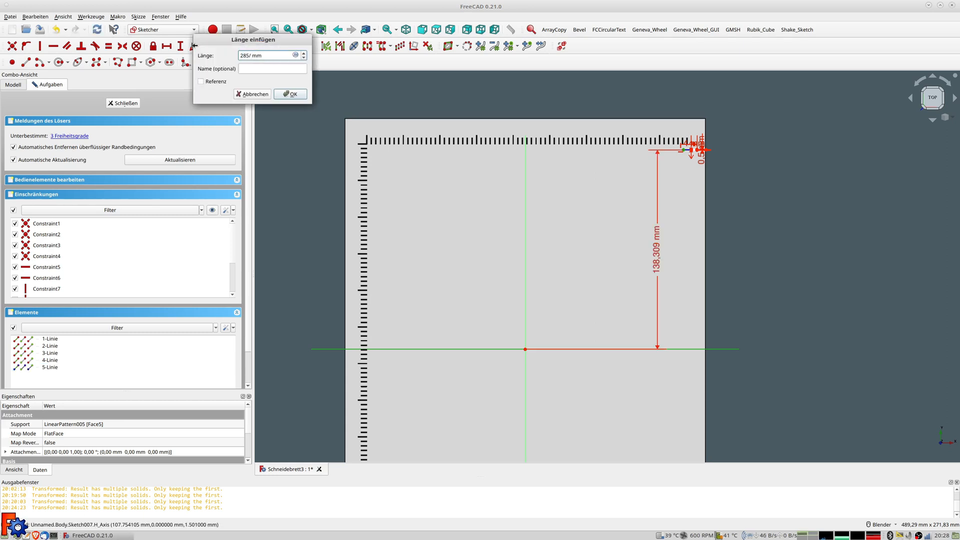
pyautogui.press('Return')
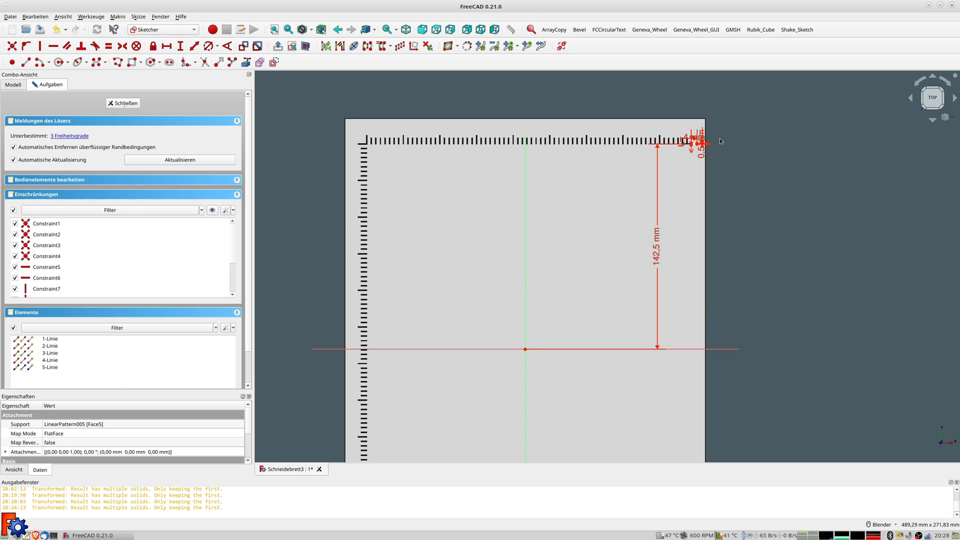
pyautogui.scroll(10, 713, 137)
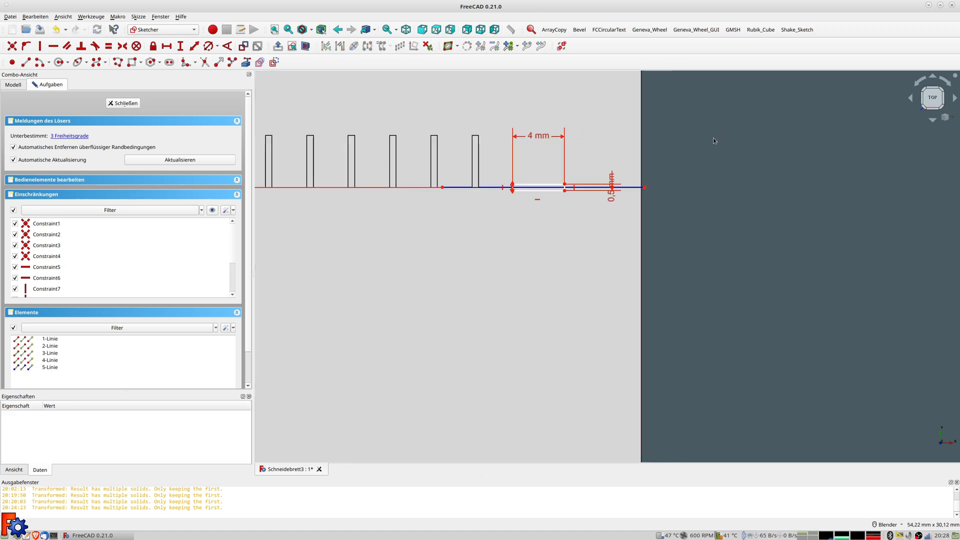
# Place the rectangle's left corner 110 mm from the vertical sketch axis
pyautogui.click(512, 196)
pyautogui.scroll(-8, 499, 215)
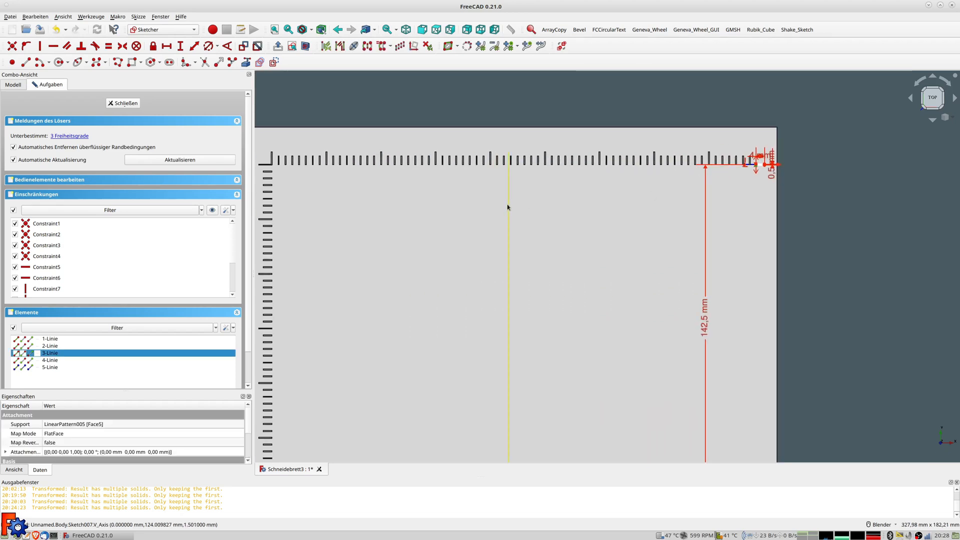
pyautogui.click(194, 46)
pyautogui.write('110')
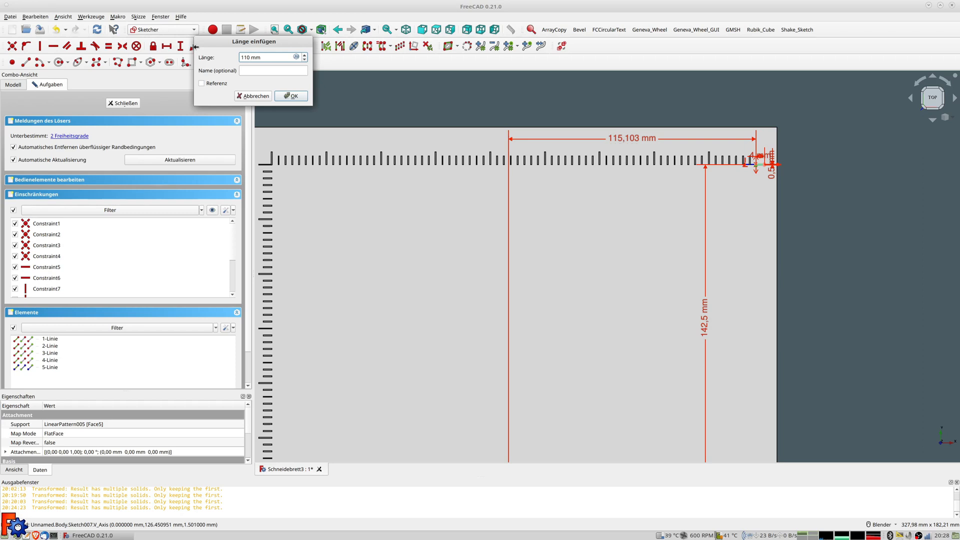
pyautogui.press('Escape')
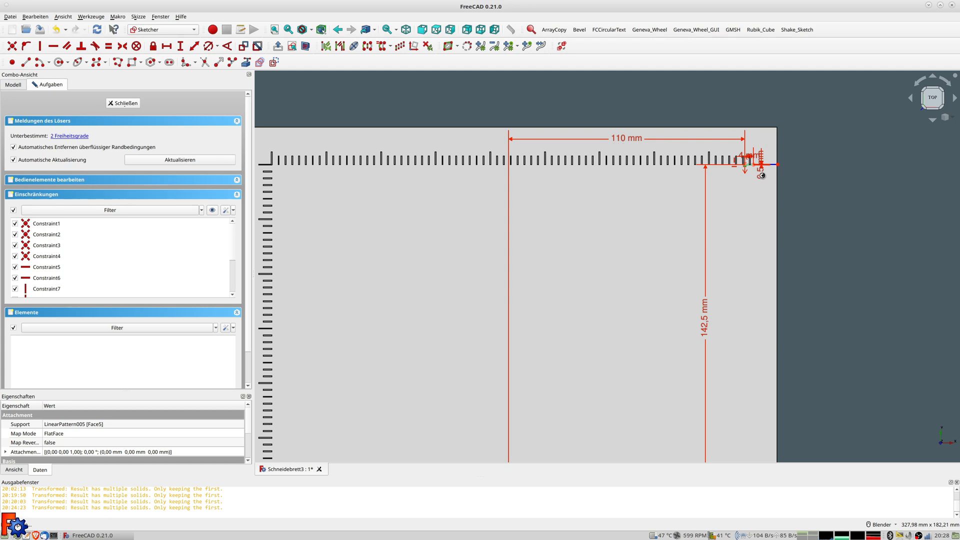
pyautogui.scroll(6, 739, 169)
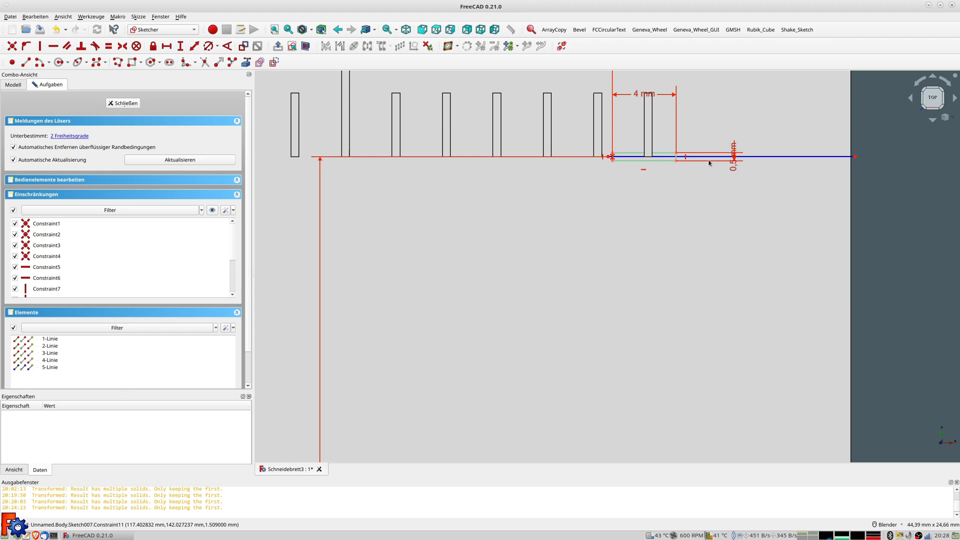
pyautogui.scroll(-3, 656, 162)
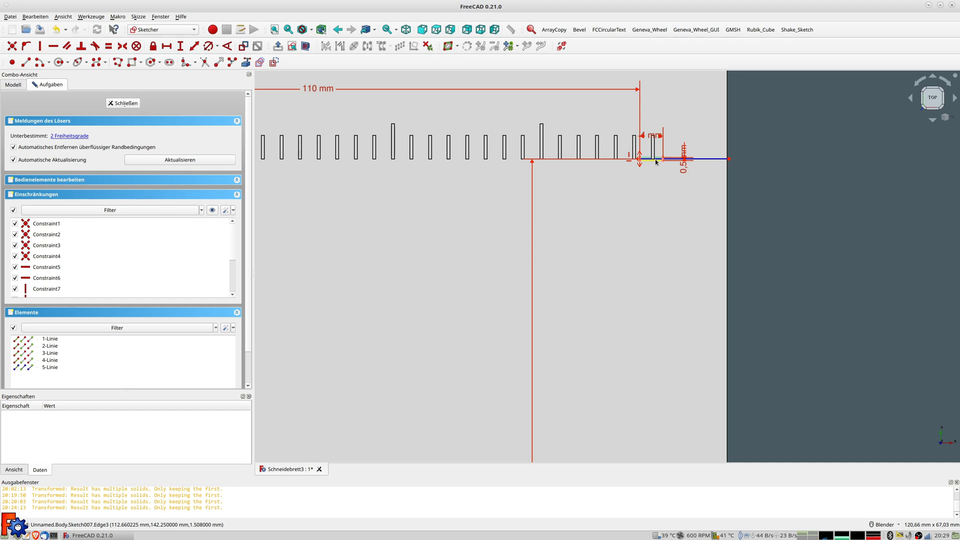
pyautogui.scroll(-2, 655, 162)
pyautogui.scroll(2, 656, 162)
pyautogui.scroll(-2, 656, 162)
pyautogui.scroll(2, 655, 162)
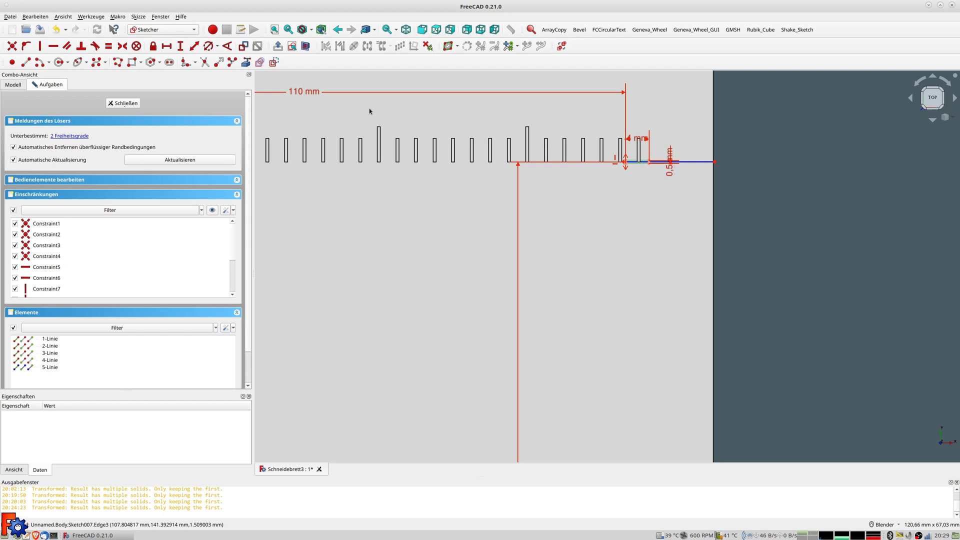
# Replace the 110 mm horizontal dimension with the formula 8,75*25,4-11
pyautogui.doubleClick(298, 93)
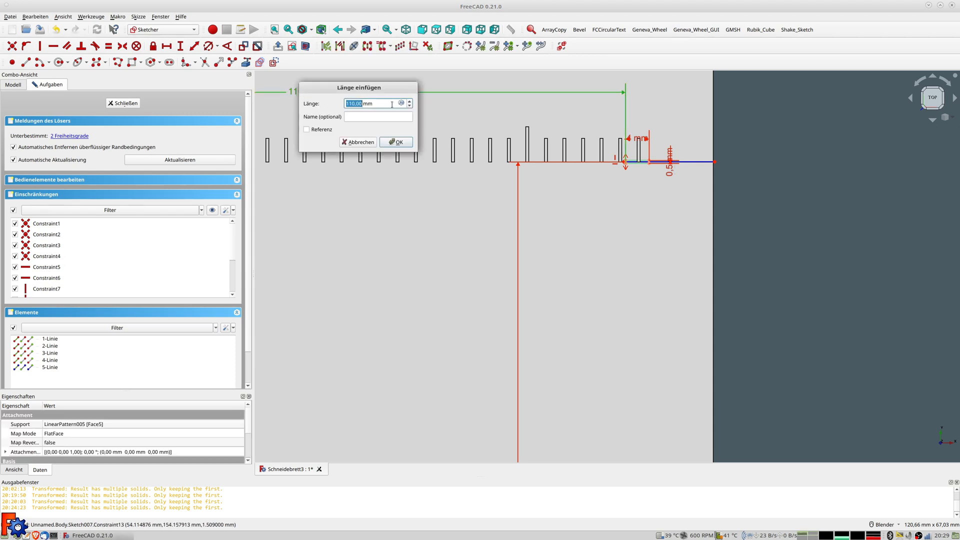
pyautogui.click(403, 103)
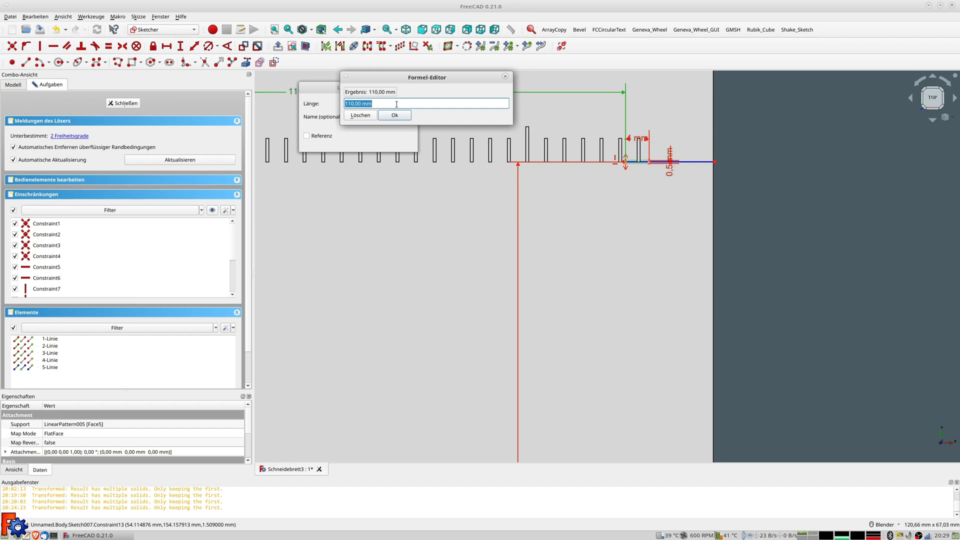
pyautogui.write('8,75*25,4')
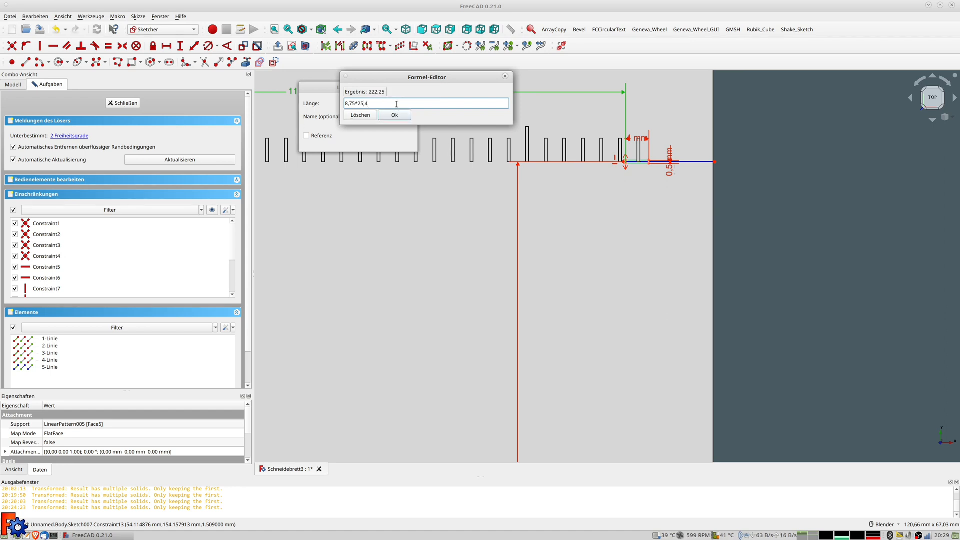
pyautogui.write('-11')
pyautogui.press('Return')
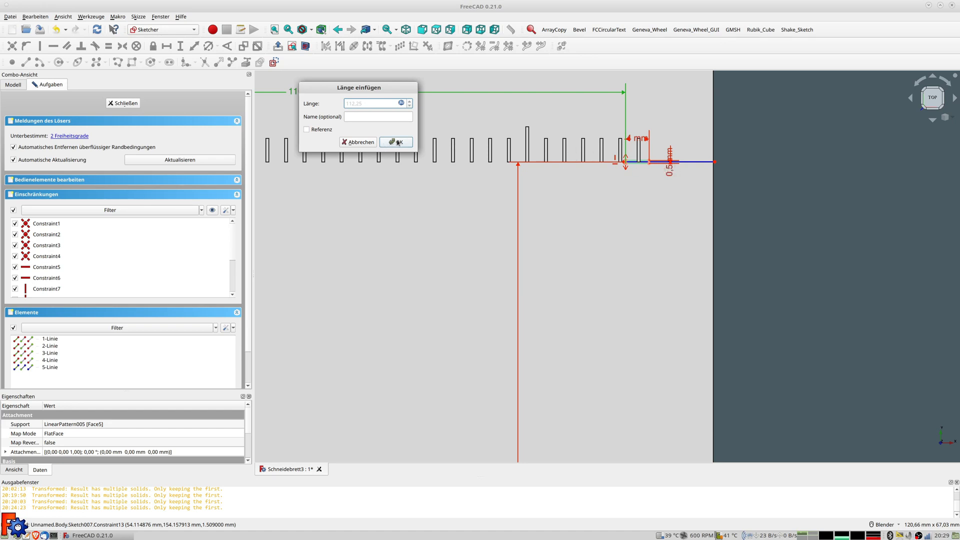
pyautogui.press('Escape')
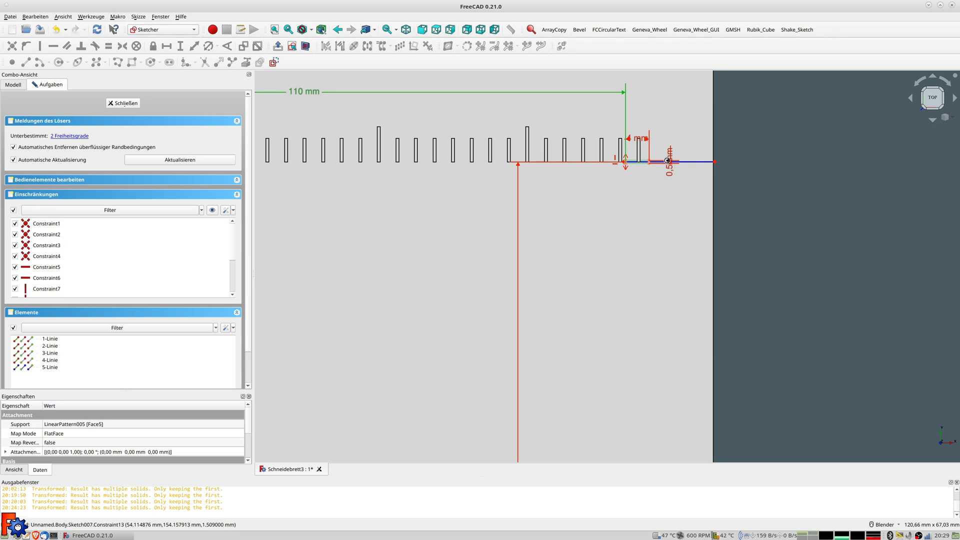
# Zoom out to check the new dimension and close the tick sketch
pyautogui.scroll(4, 667, 161)
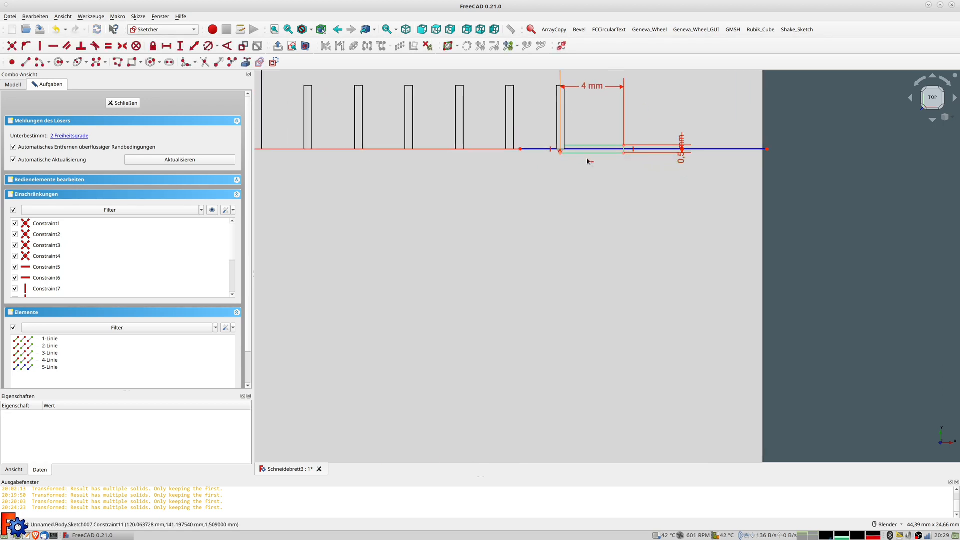
pyautogui.scroll(-3, 588, 162)
pyautogui.scroll(-2, 588, 162)
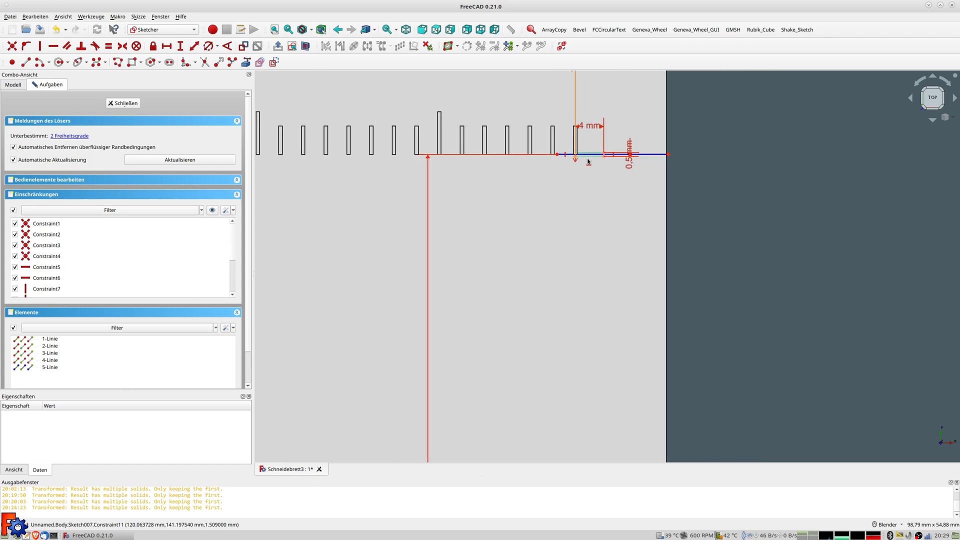
pyautogui.scroll(-2, 581, 169)
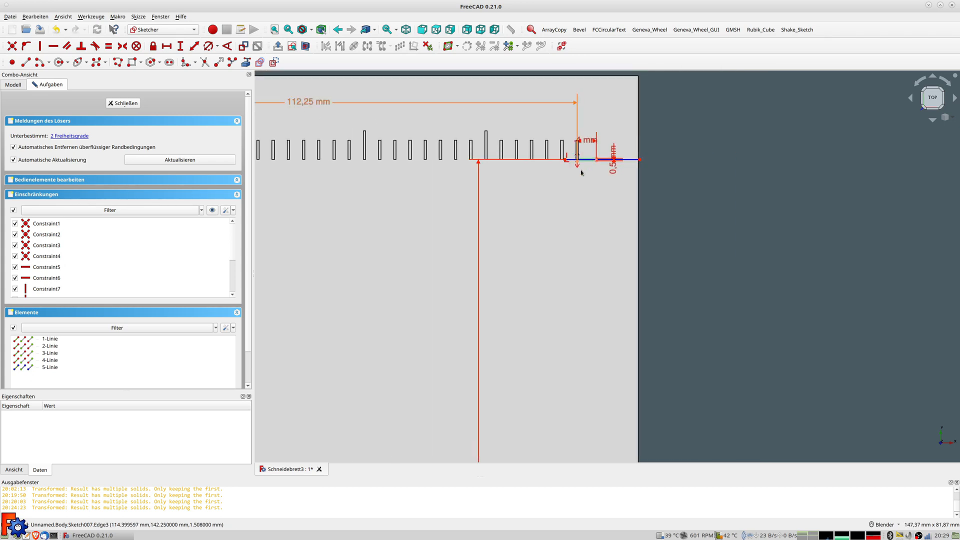
pyautogui.click(126, 103)
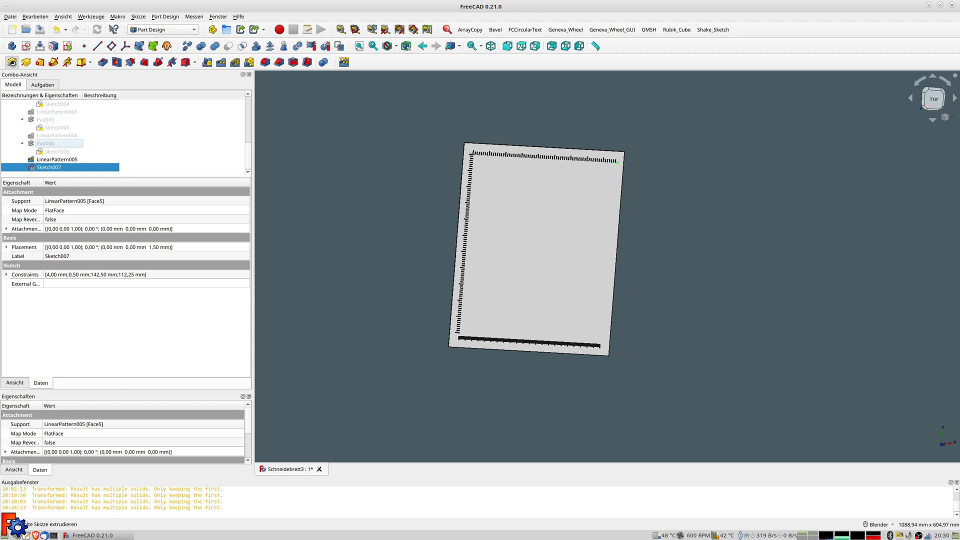
# Pad Sketch007 by 0,4 mm to create Pad007
pyautogui.click(12, 62)
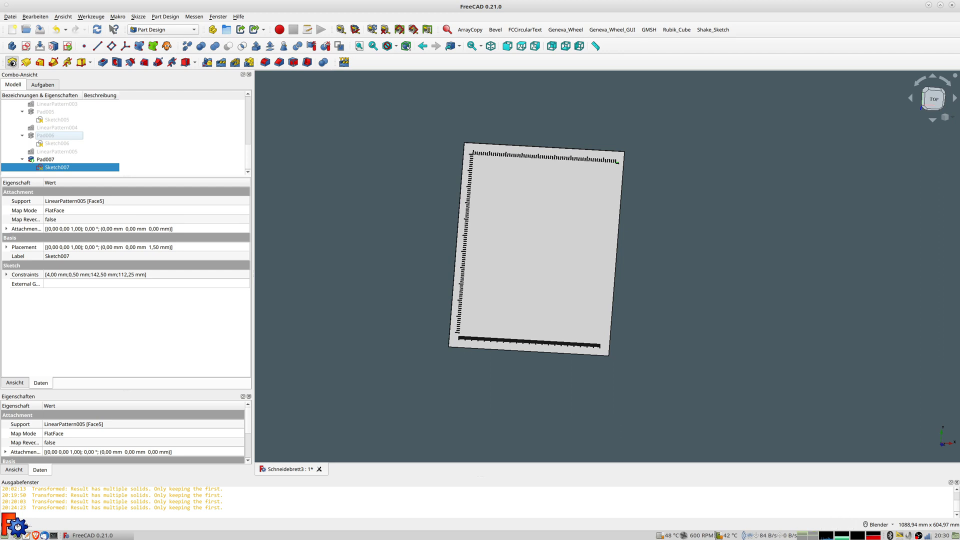
pyautogui.click(12, 62)
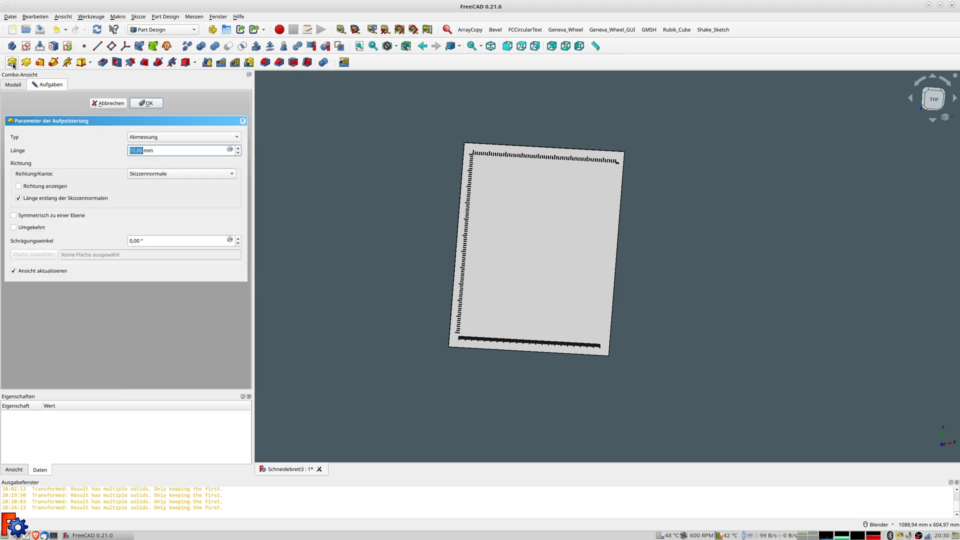
pyautogui.write('0,4')
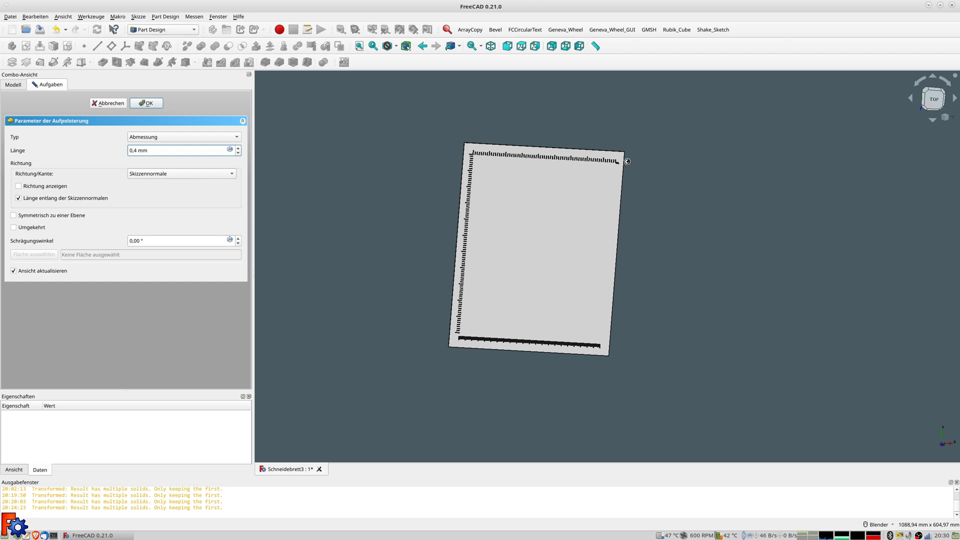
pyautogui.press('Return')
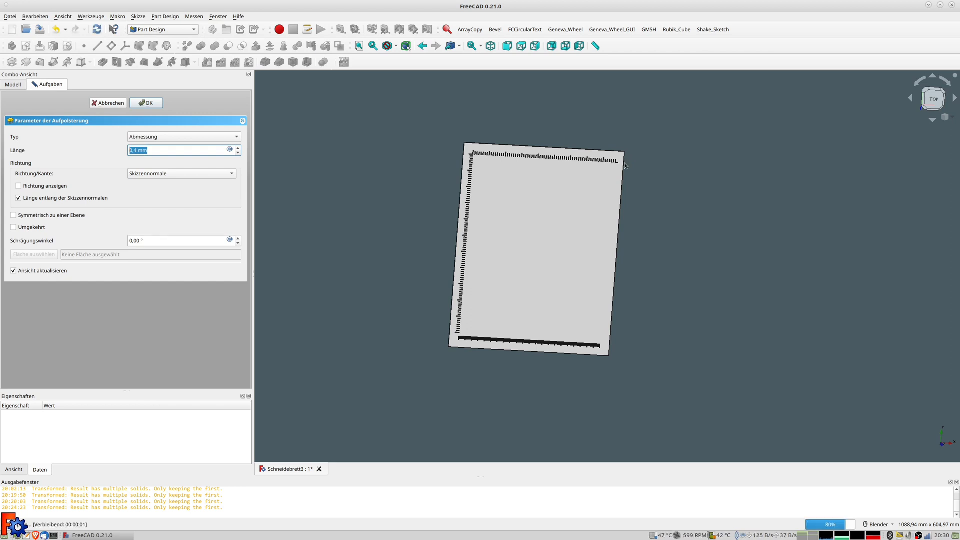
pyautogui.scroll(8, 624, 166)
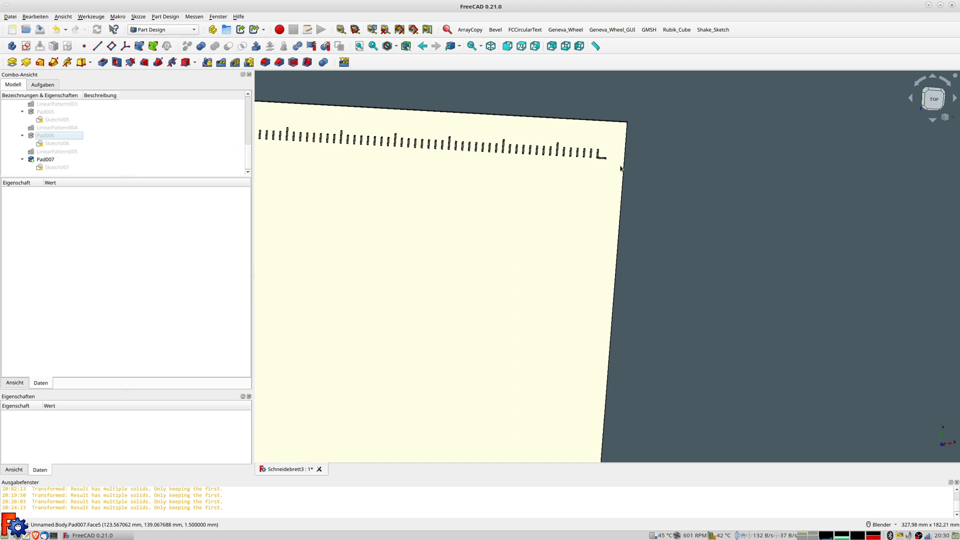
# Start a linear pattern of Pad007, reversed along the vertical sketch axis
pyautogui.click(47, 160)
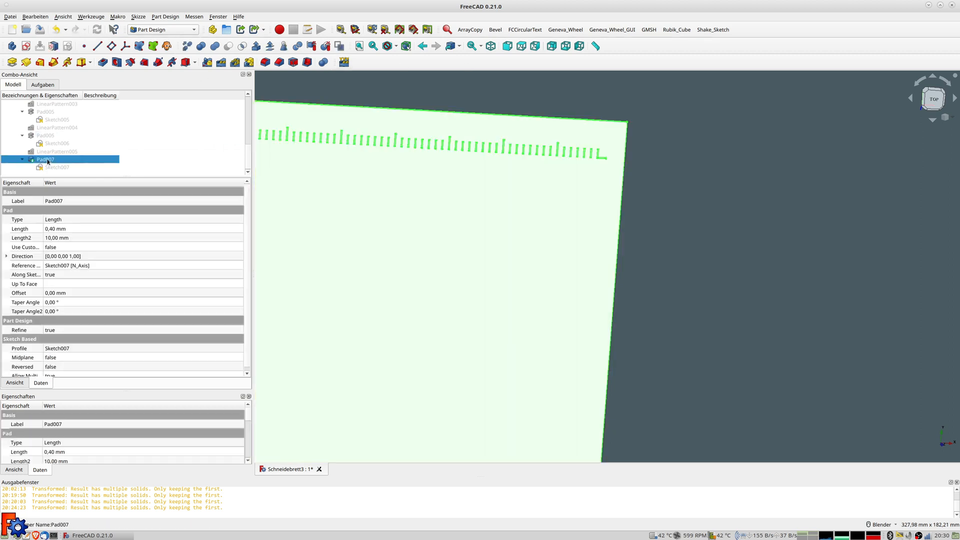
pyautogui.click(223, 66)
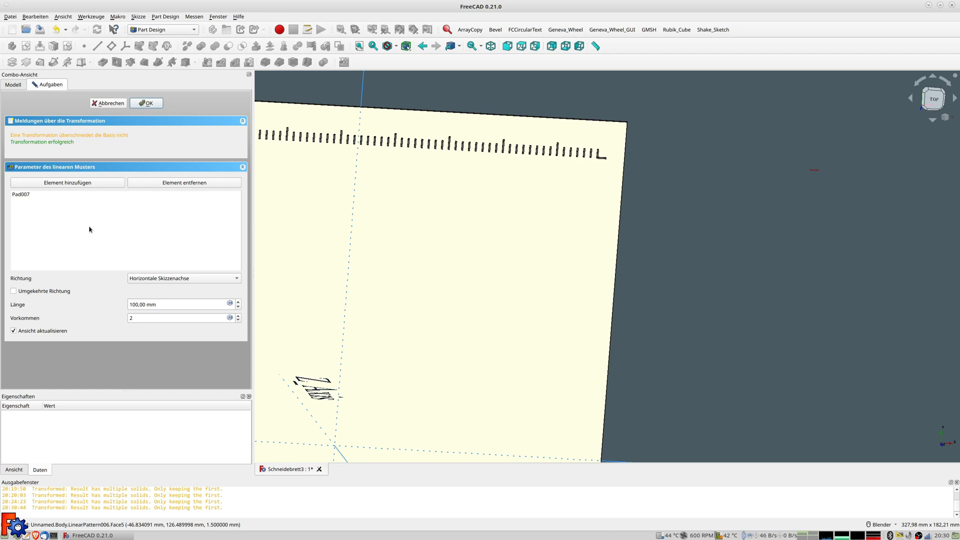
pyautogui.click(17, 291)
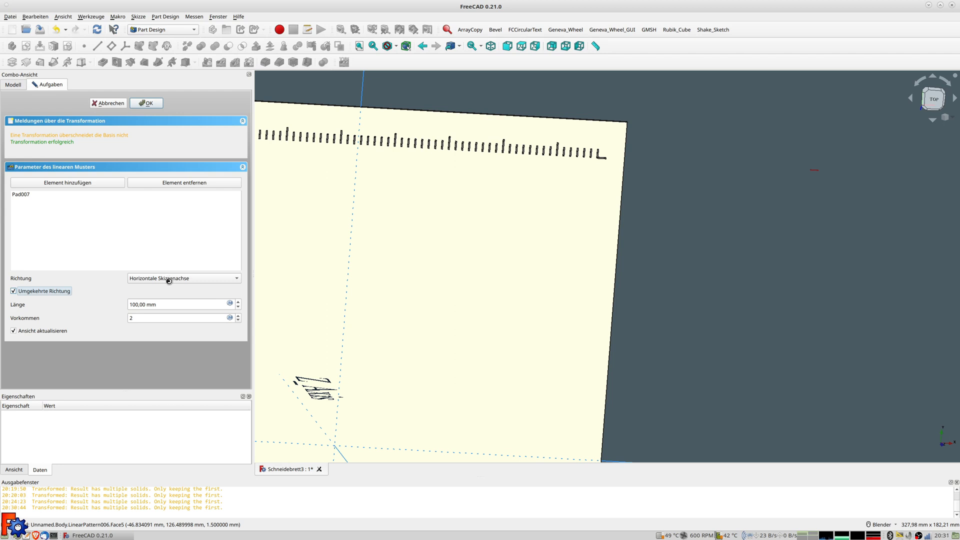
pyautogui.click(173, 280)
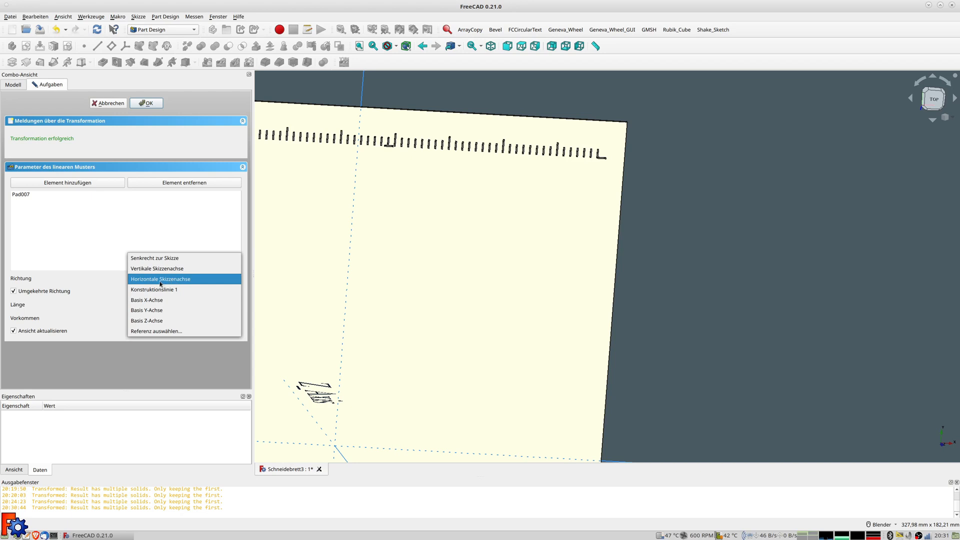
pyautogui.click(159, 269)
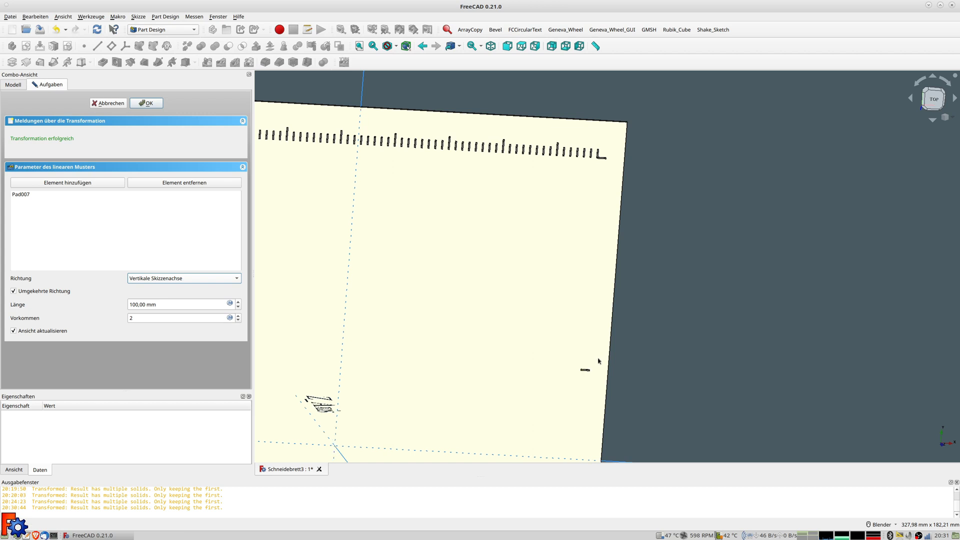
pyautogui.keyDown('shift'); pyautogui.moveTo(578, 372); pyautogui.dragTo(664, 257, button='middle'); pyautogui.keyUp('shift')
pyautogui.scroll(-6, 709, 297)
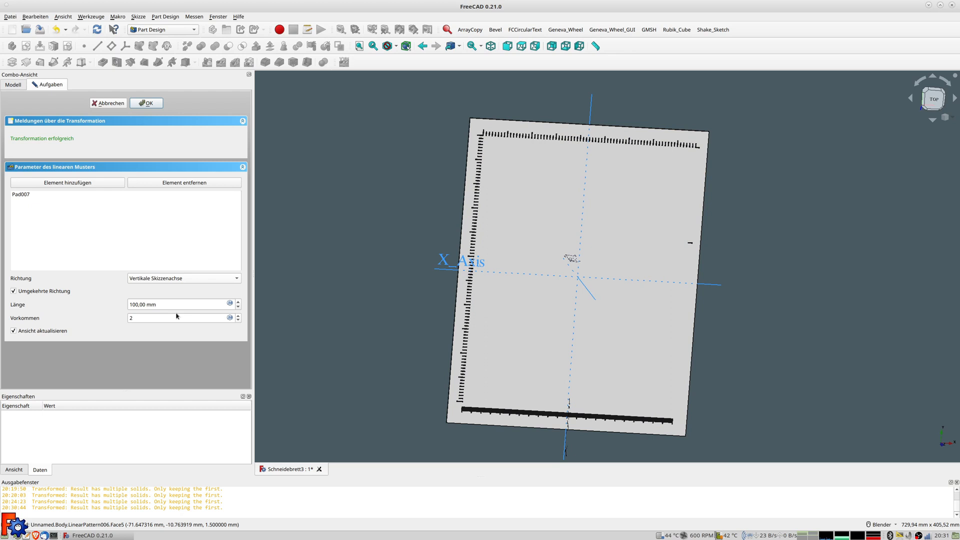
# Set the pattern length to 285 mm with 286 occurrences and view the board from above
pyautogui.click(166, 305)
pyautogui.write('285')
pyautogui.doubleClick(151, 318)
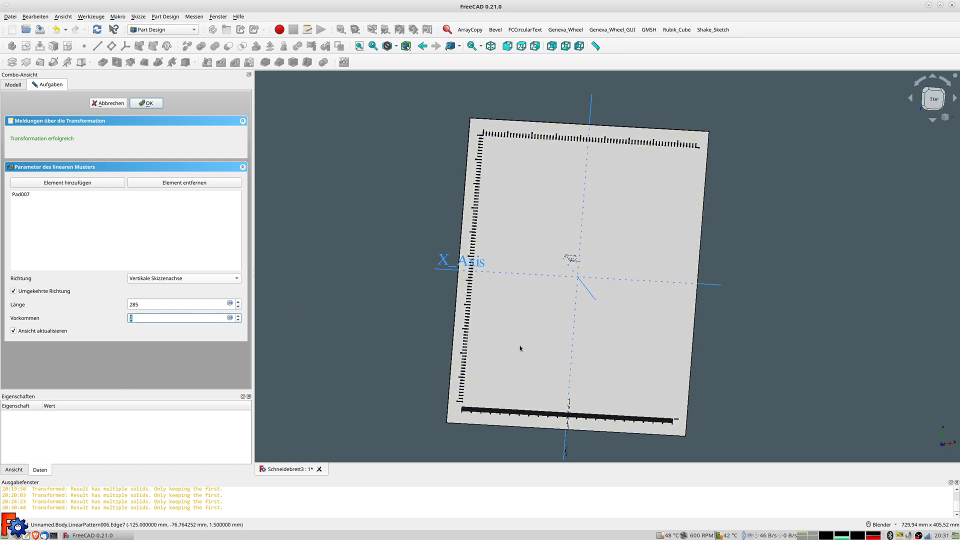
pyautogui.write('2')
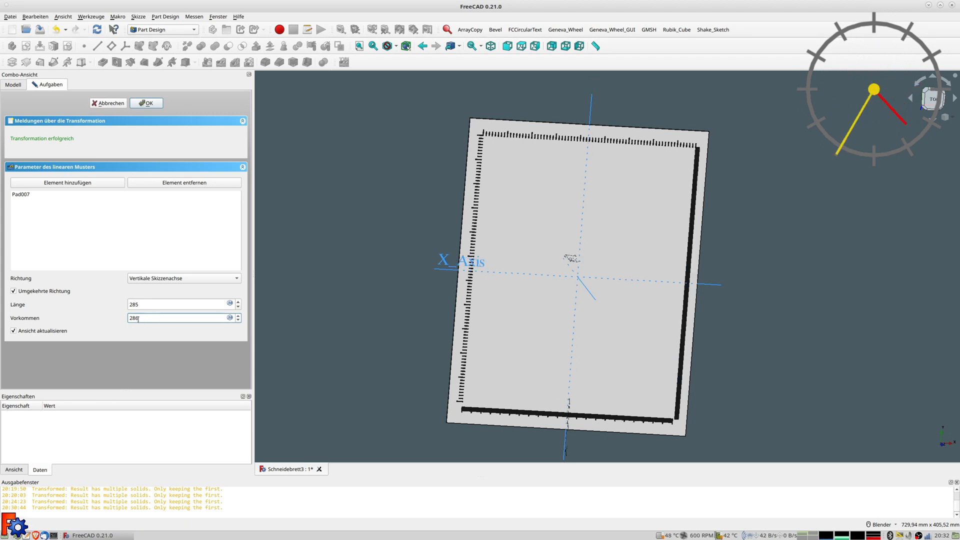
pyautogui.write('6')
pyautogui.scroll(5, 652, 380)
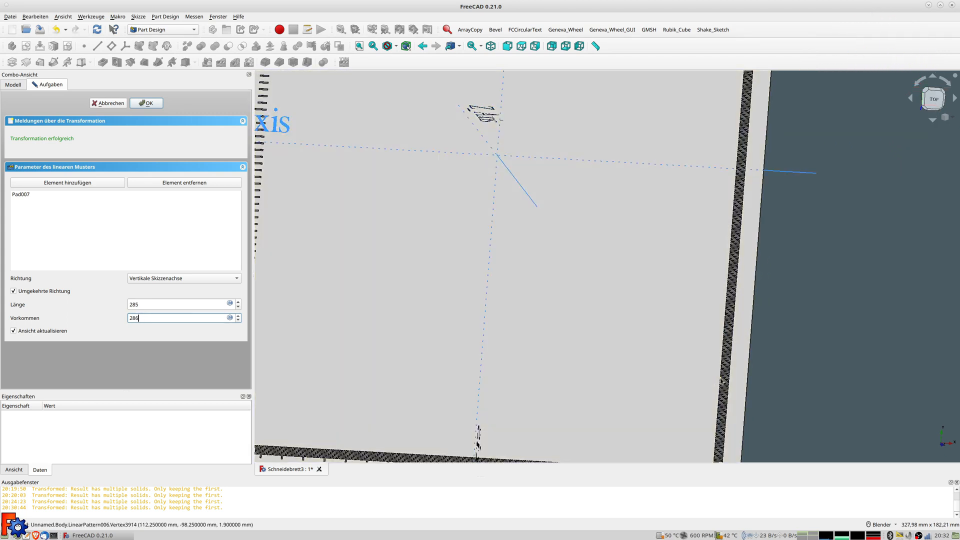
pyautogui.scroll(-6, 709, 345)
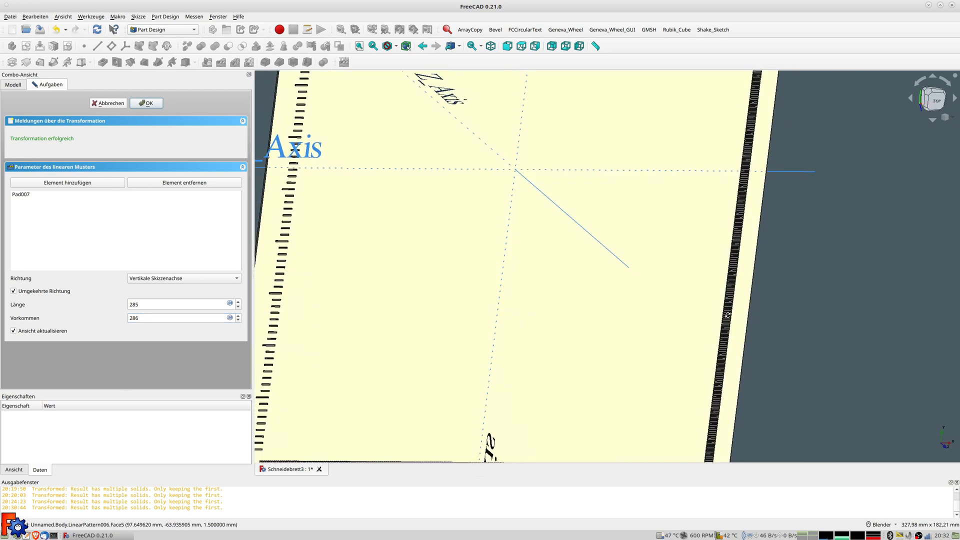
pyautogui.scroll(-1, 613, 261)
pyautogui.keyDown('shift'); pyautogui.moveTo(597, 269); pyautogui.dragTo(449, 313, button='middle'); pyautogui.keyUp('shift')
pyautogui.moveTo(450, 313)
pyautogui.mouseDown(button='middle')
pyautogui.moveTo(474, 319)
pyautogui.moveTo(461, 302)
pyautogui.mouseUp(button='middle')
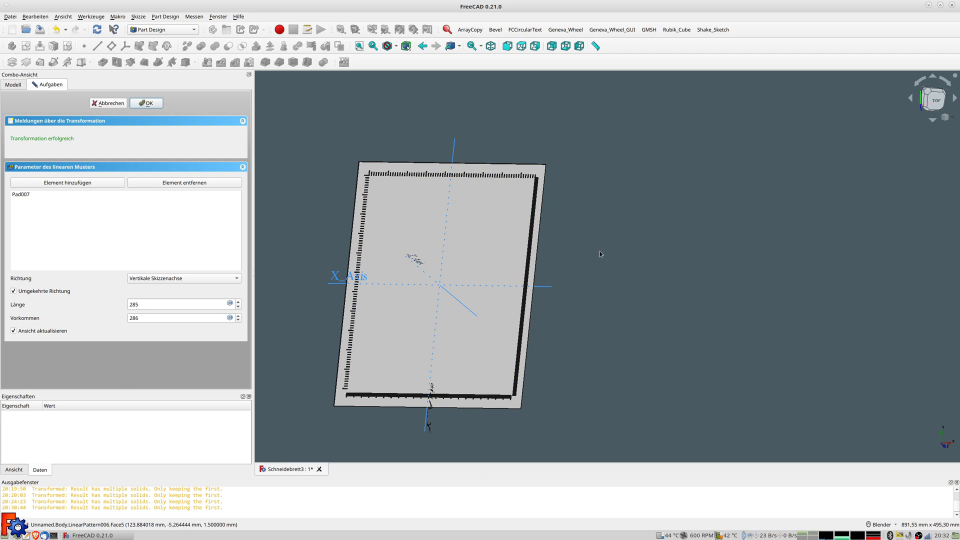
pyautogui.press('2')
pyautogui.scroll(4, 545, 193)
pyautogui.scroll(4, 546, 193)
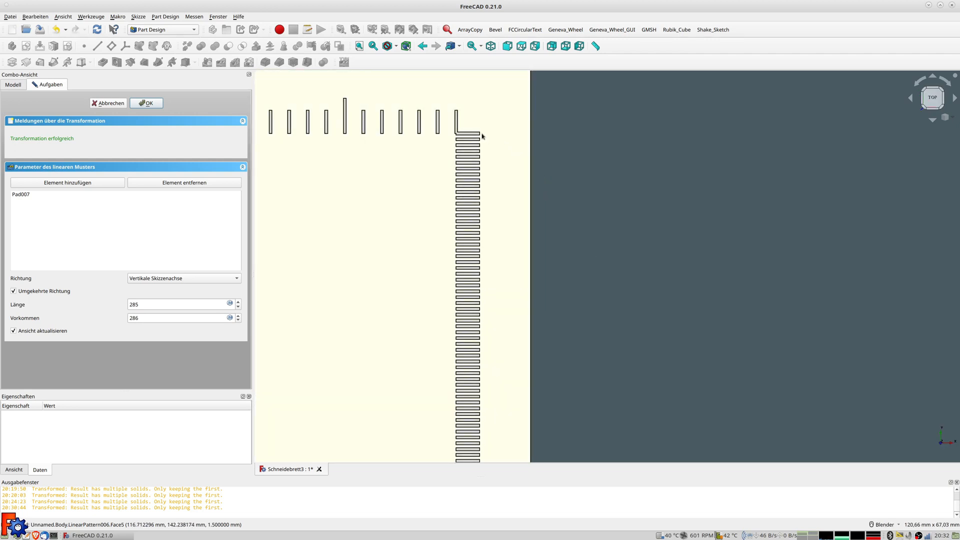
# Accept the tick pattern and draw a small rectangle in a new sketch where the tick rows meet
pyautogui.click(148, 104)
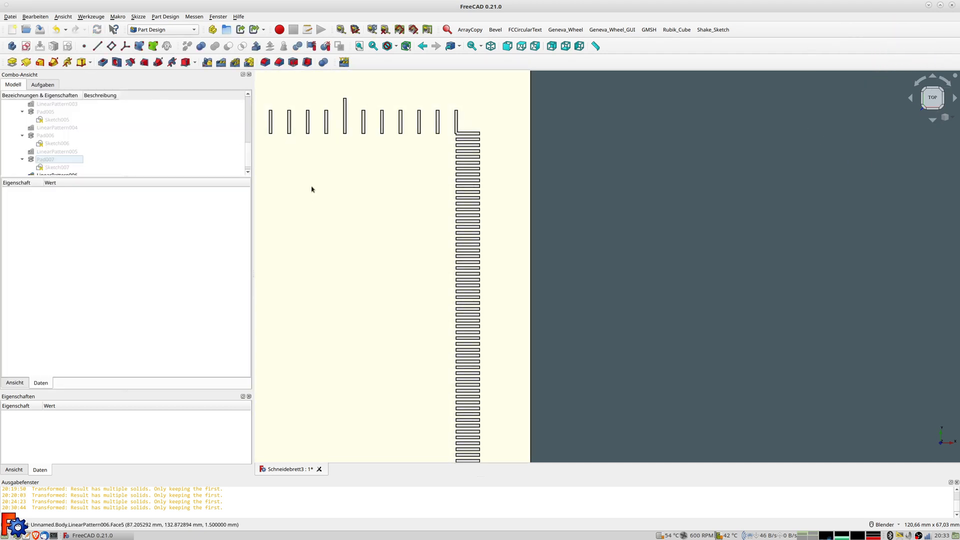
pyautogui.click(25, 46)
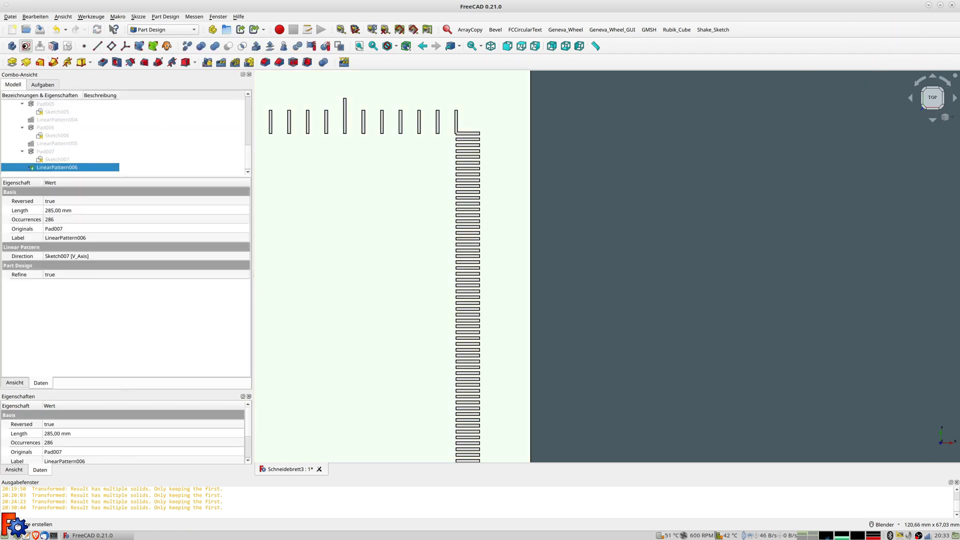
pyautogui.scroll(5, 493, 129)
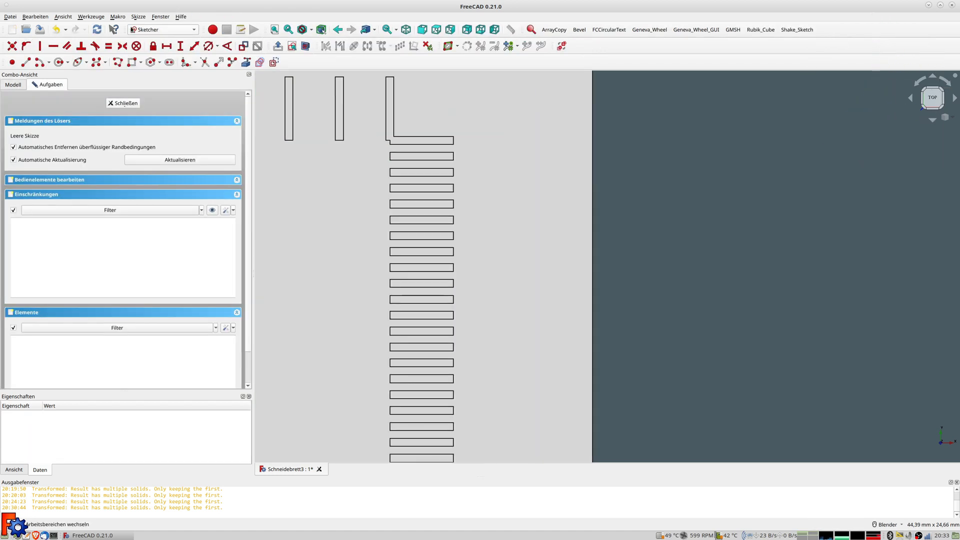
pyautogui.click(132, 63)
pyautogui.click(453, 136)
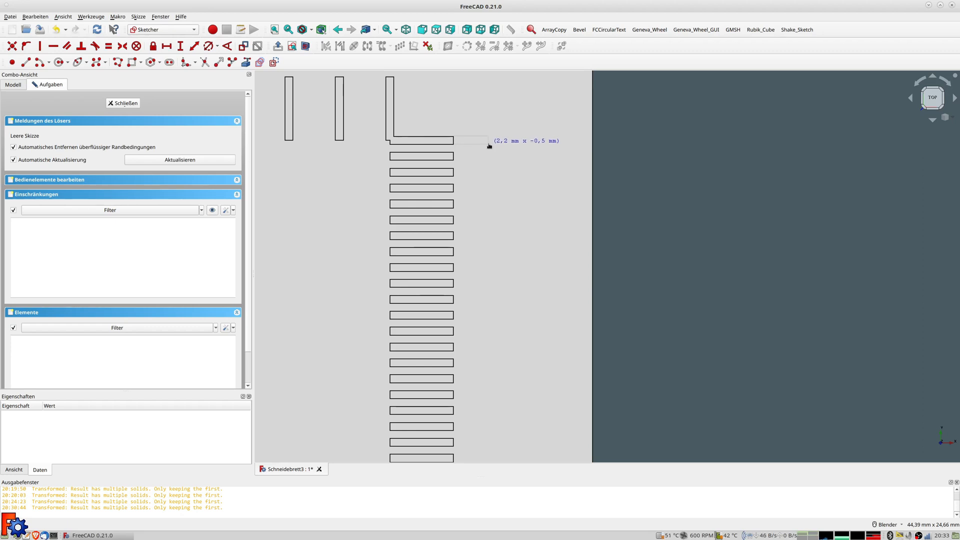
pyautogui.click(489, 144)
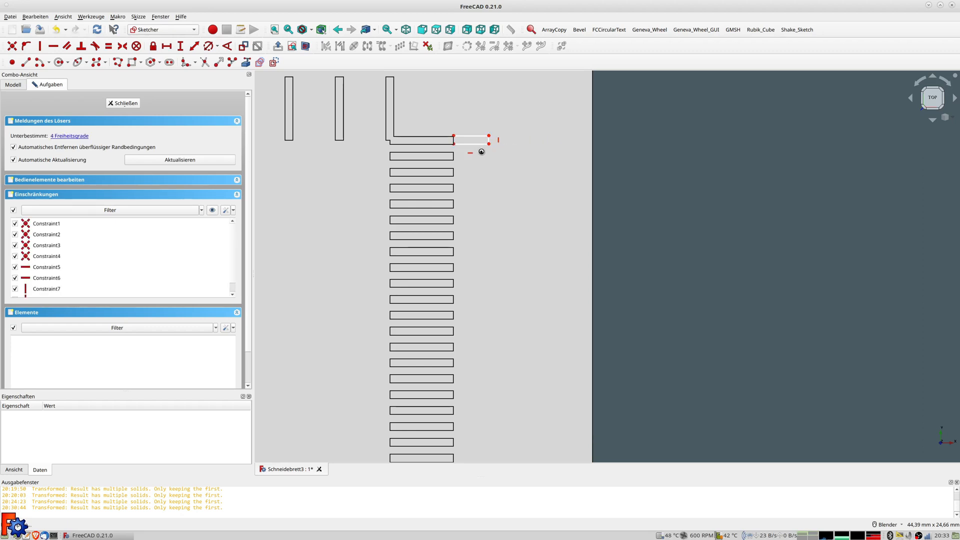
pyautogui.rightClick(482, 149)
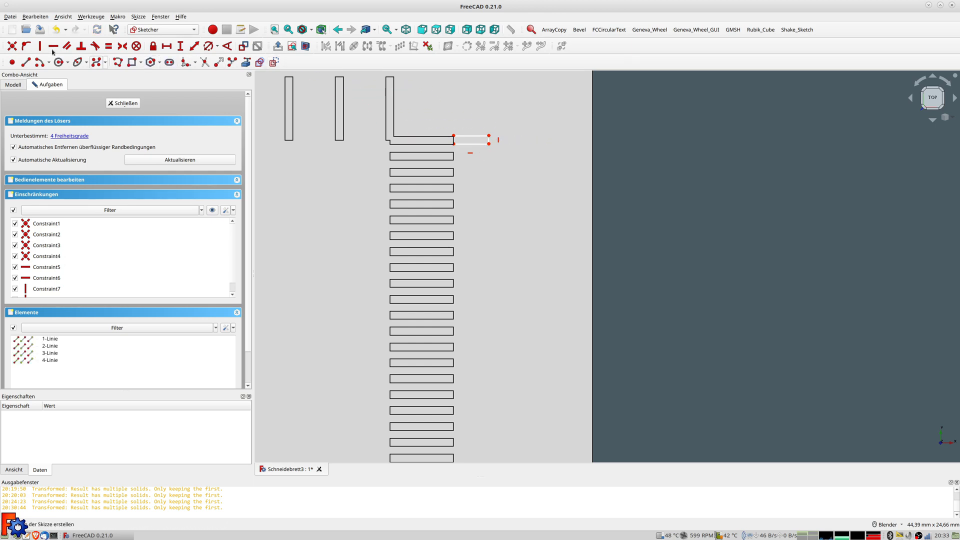
# Draw a horizontal line and centre its end between the rectangle's right corners
pyautogui.click(446, 141)
pyautogui.click(498, 140)
pyautogui.click(489, 139)
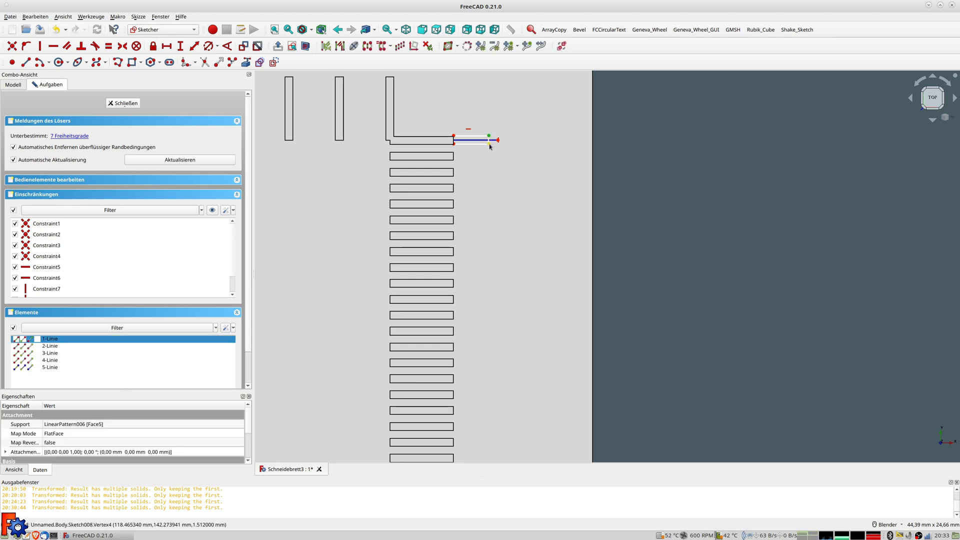
pyautogui.click(475, 141)
pyautogui.click(475, 140)
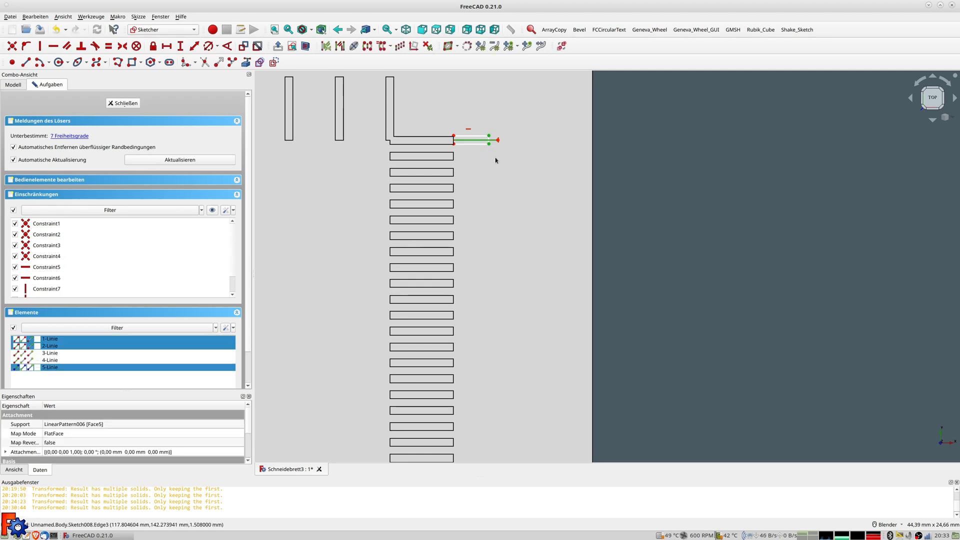
pyautogui.press('s')
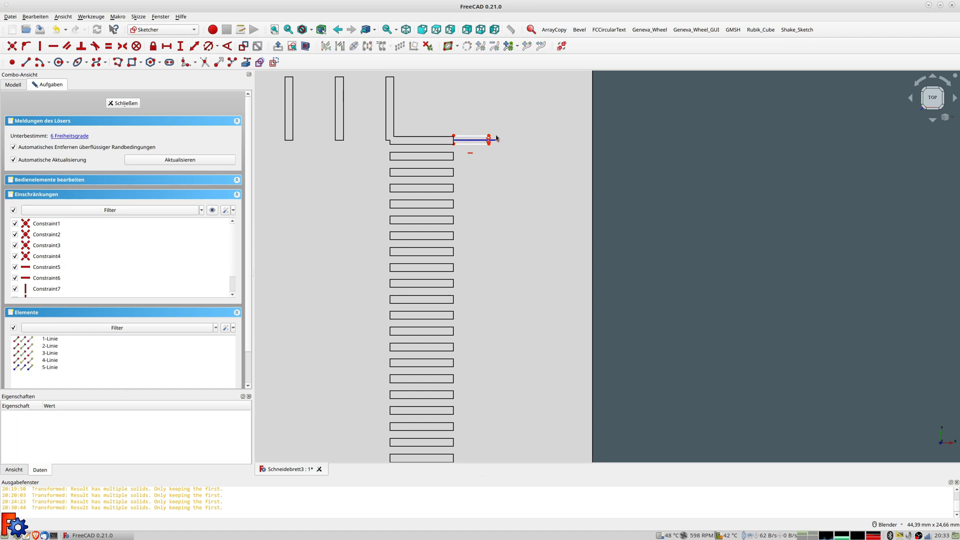
pyautogui.scroll(8, 494, 134)
# Dimension the rectangle's top edge at 2 mm and its right edge at 0,5 mm
pyautogui.click(429, 140)
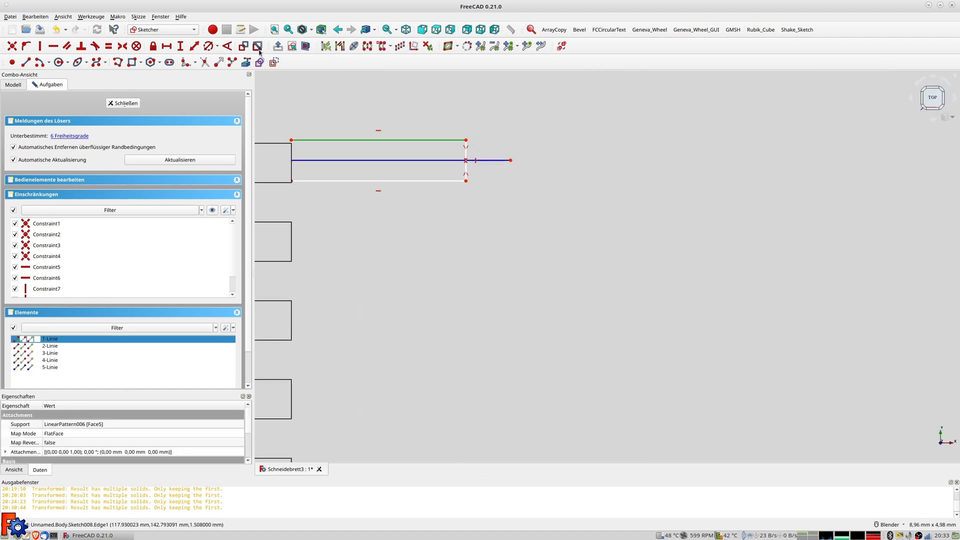
pyautogui.click(194, 46)
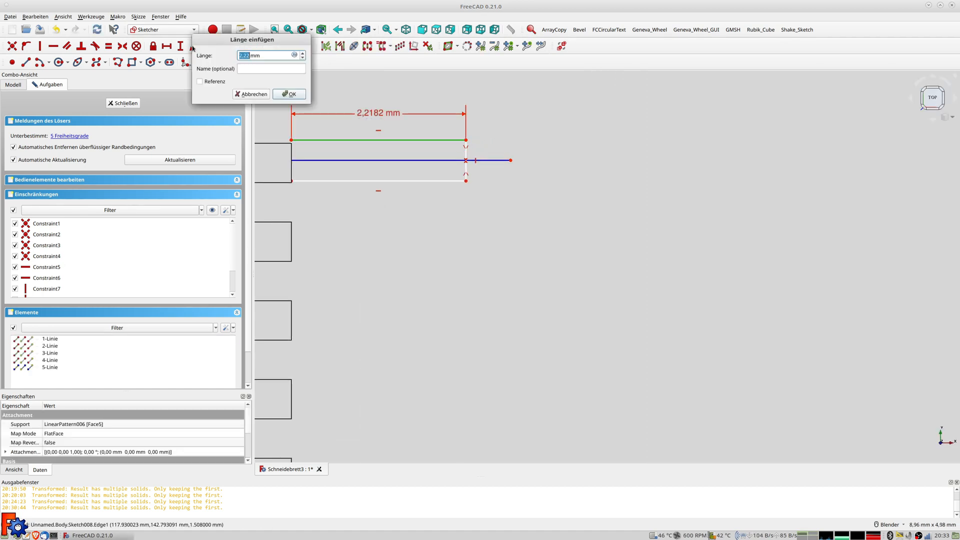
pyautogui.write('2')
pyautogui.press('Return')
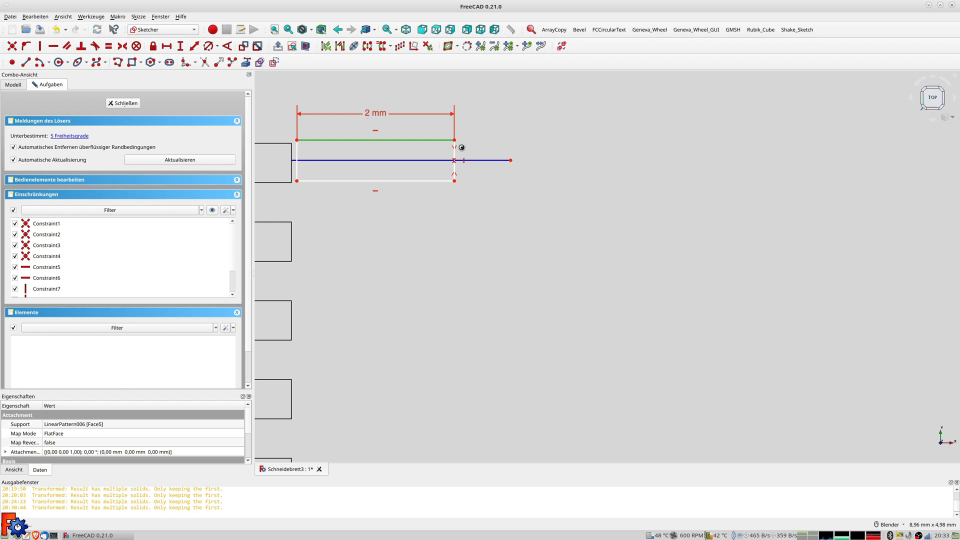
pyautogui.click(460, 150)
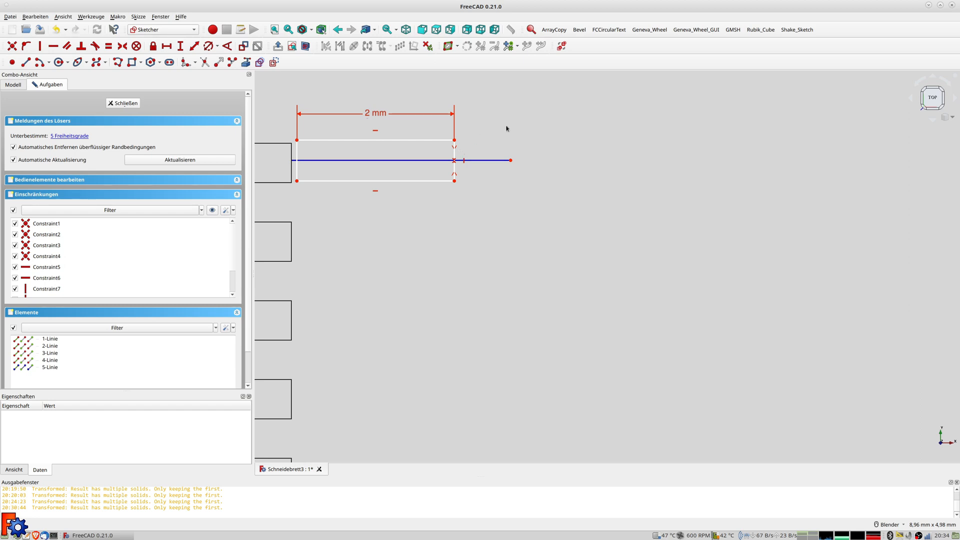
pyautogui.click(455, 154)
pyautogui.click(199, 47)
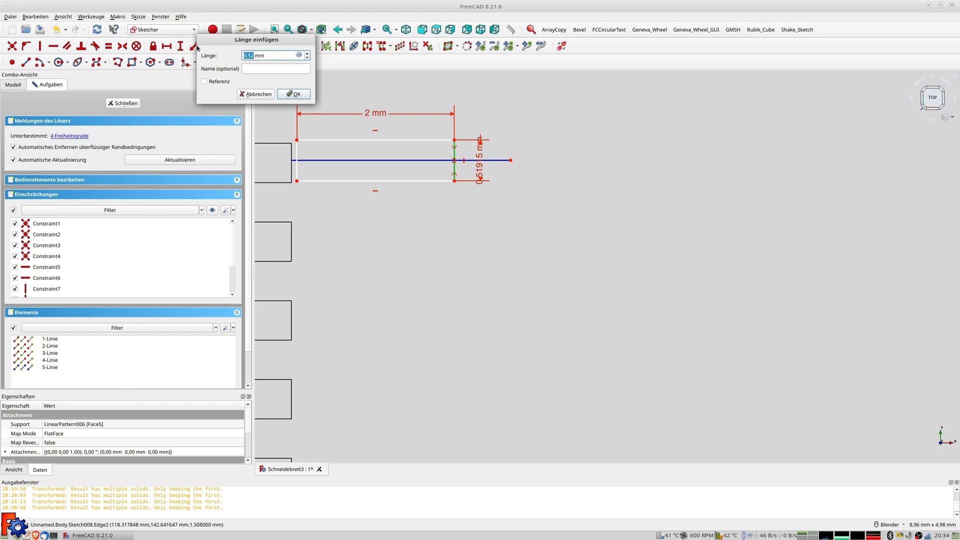
pyautogui.write('0,5')
pyautogui.press('Return')
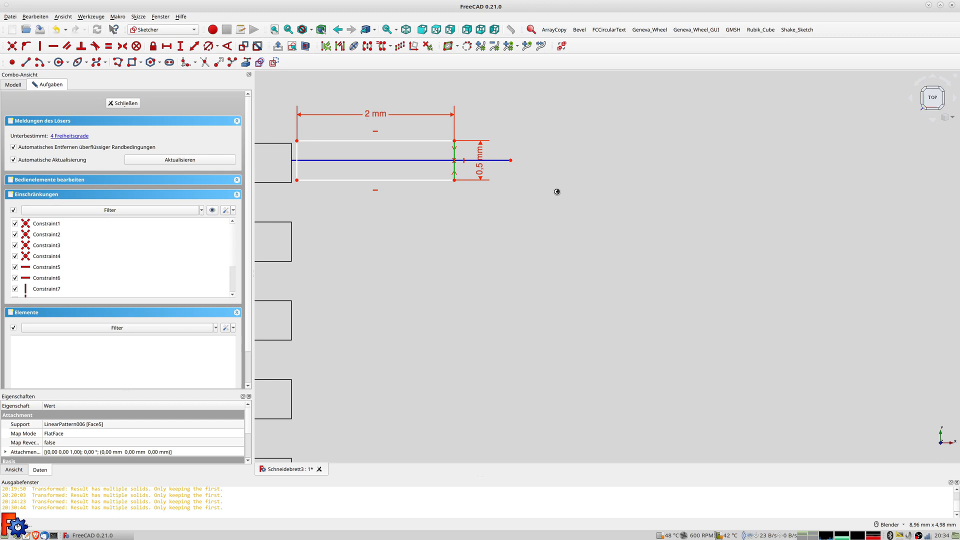
pyautogui.scroll(-8, 556, 191)
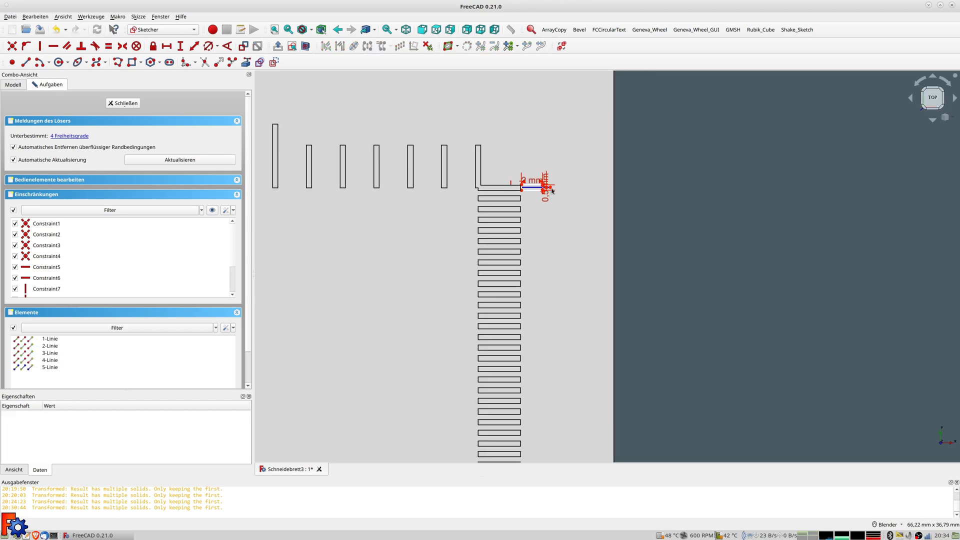
# Constrain the line's right endpoint 142,5 mm above the horizontal sketch axis
pyautogui.click(549, 187)
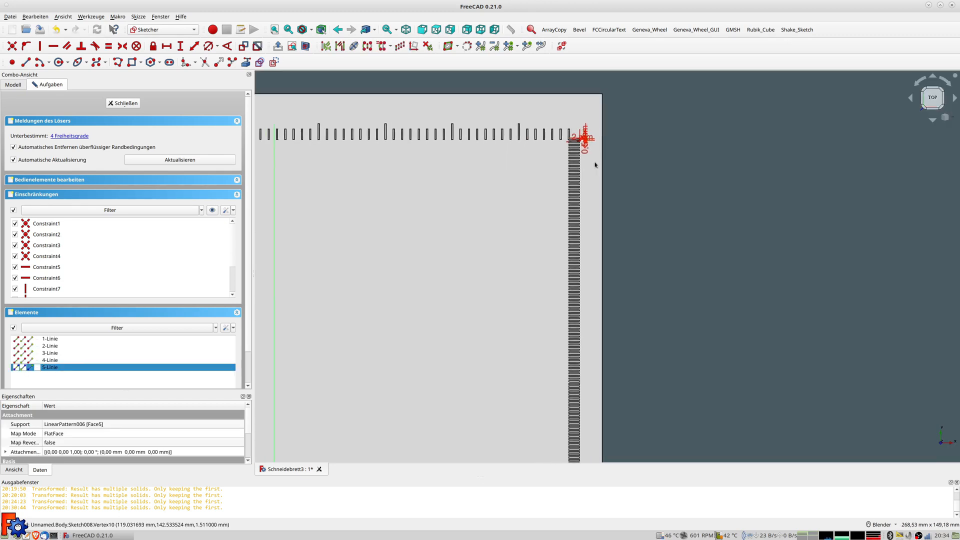
pyautogui.scroll(-3, 574, 238)
pyautogui.click(565, 366)
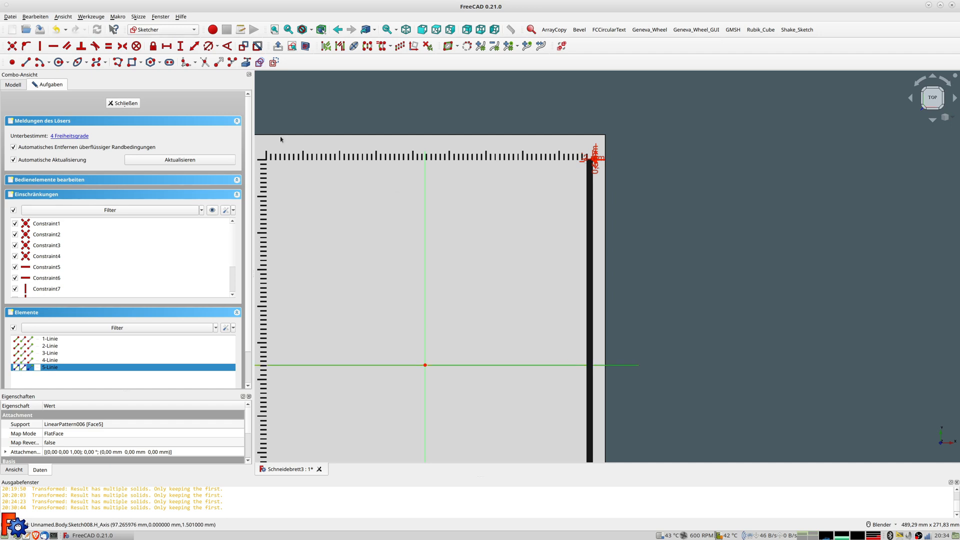
pyautogui.click(180, 46)
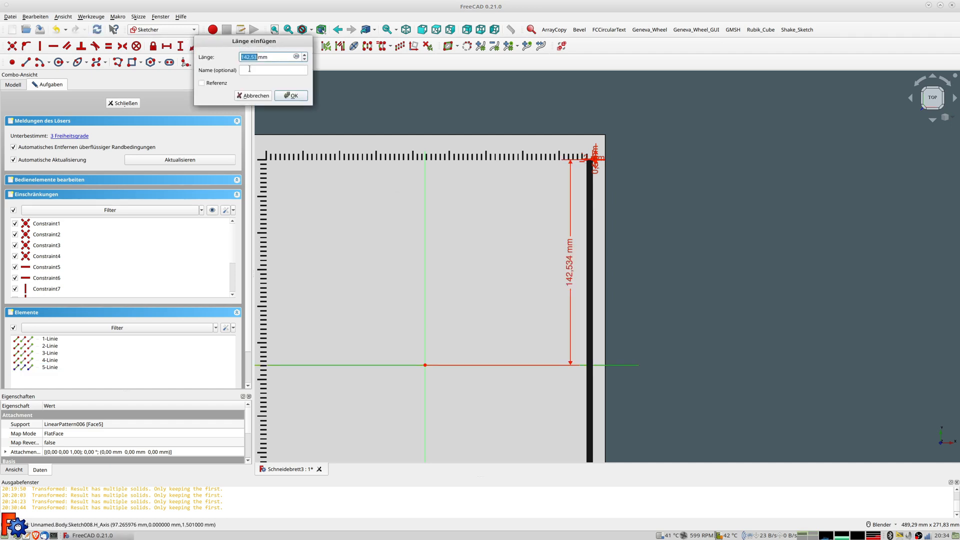
pyautogui.click(297, 57)
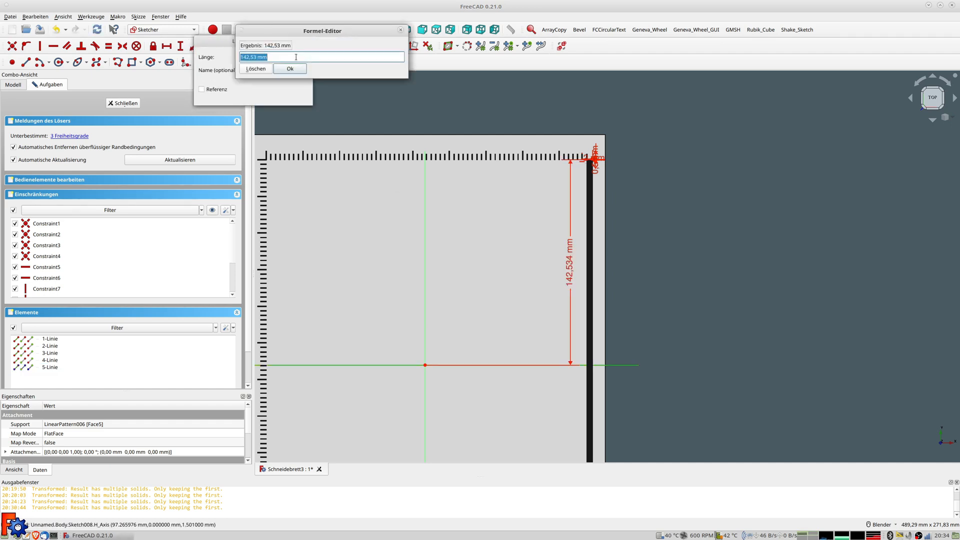
pyautogui.write('142,5')
pyautogui.press('Return')
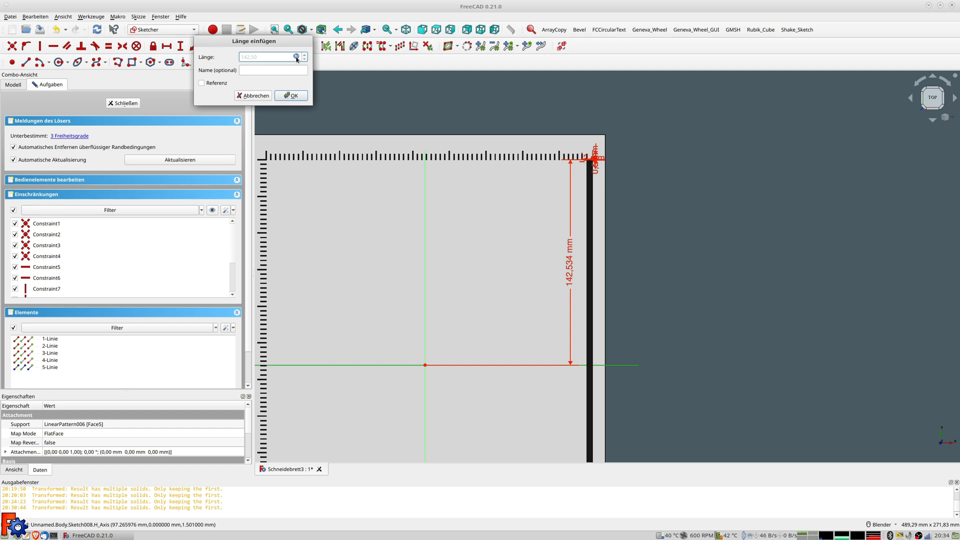
pyautogui.click(292, 95)
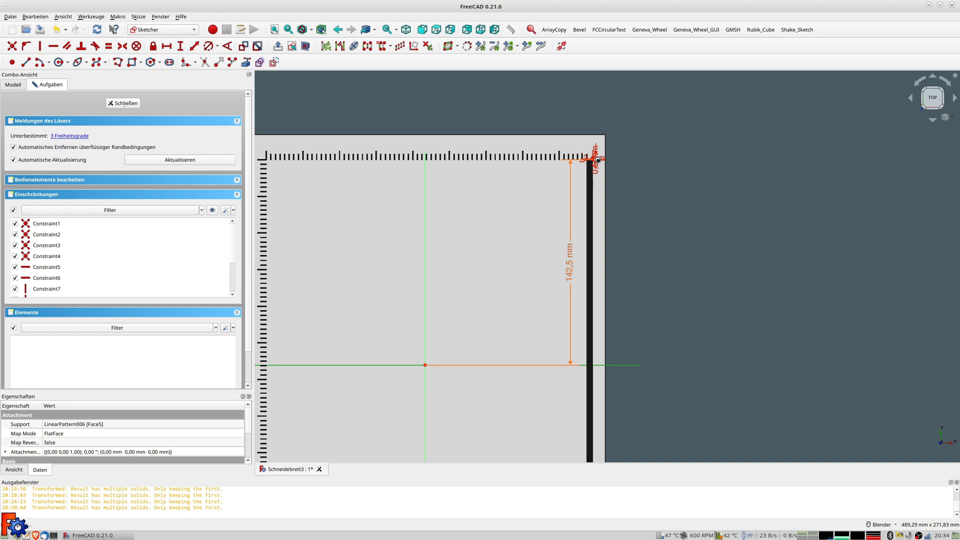
# Select the rectangle's corner edge together with the sketch's vertical axis
pyautogui.click(598, 159)
pyautogui.scroll(5, 604, 158)
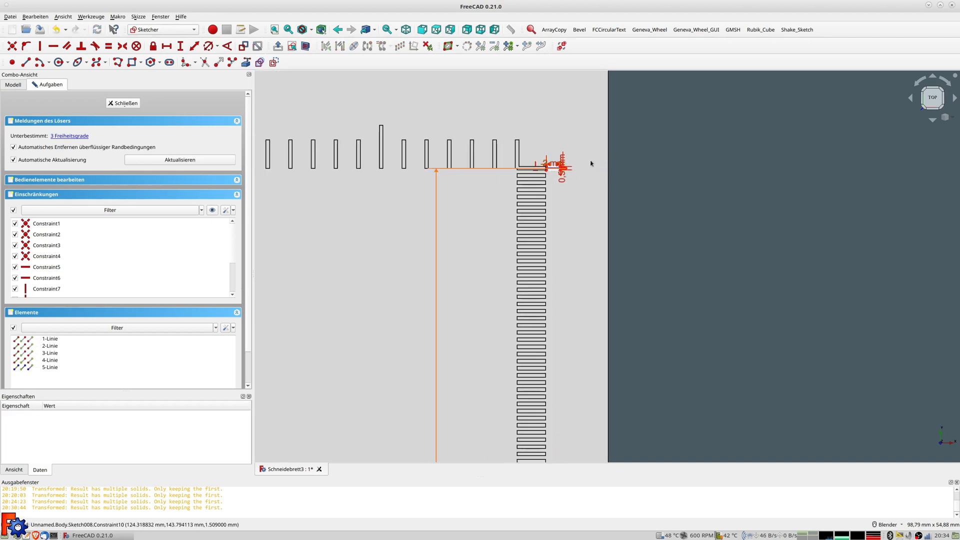
pyautogui.click(516, 177)
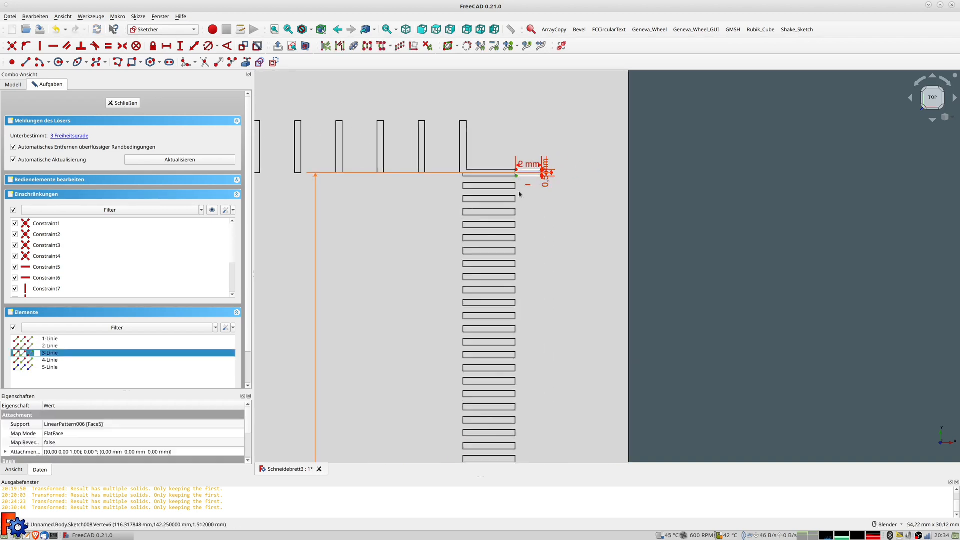
pyautogui.scroll(-6, 368, 175)
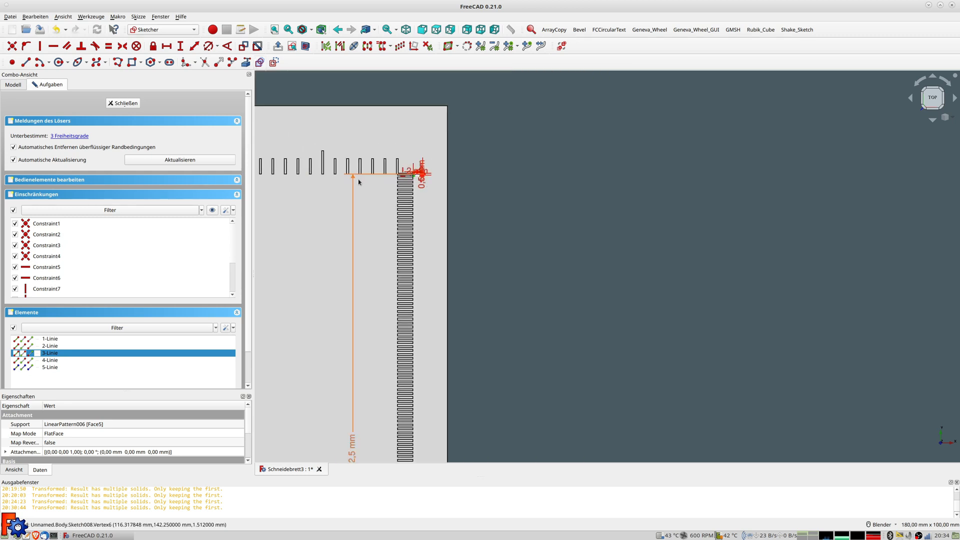
pyautogui.keyDown('shift'); pyautogui.moveTo(413, 182); pyautogui.dragTo(782, 193, button='middle'); pyautogui.keyUp('shift')
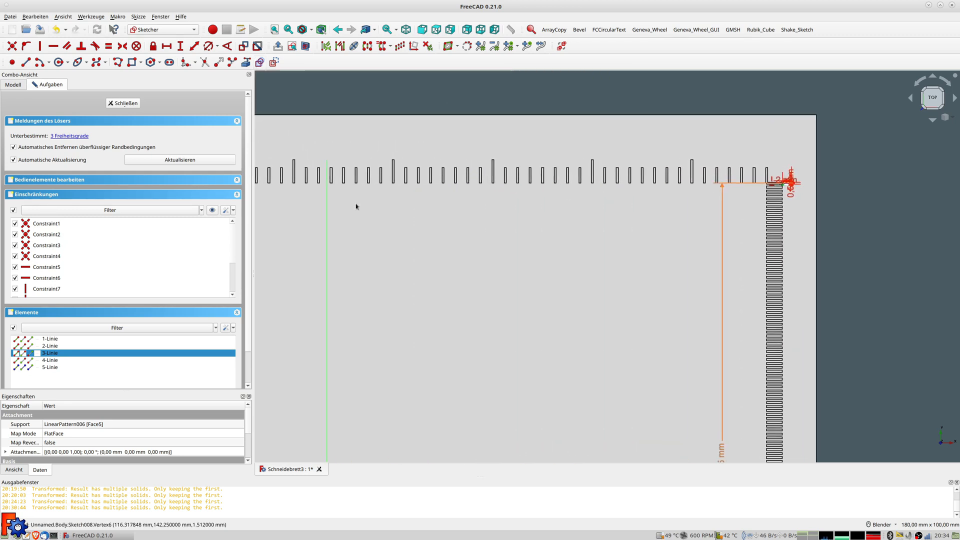
pyautogui.click(328, 203)
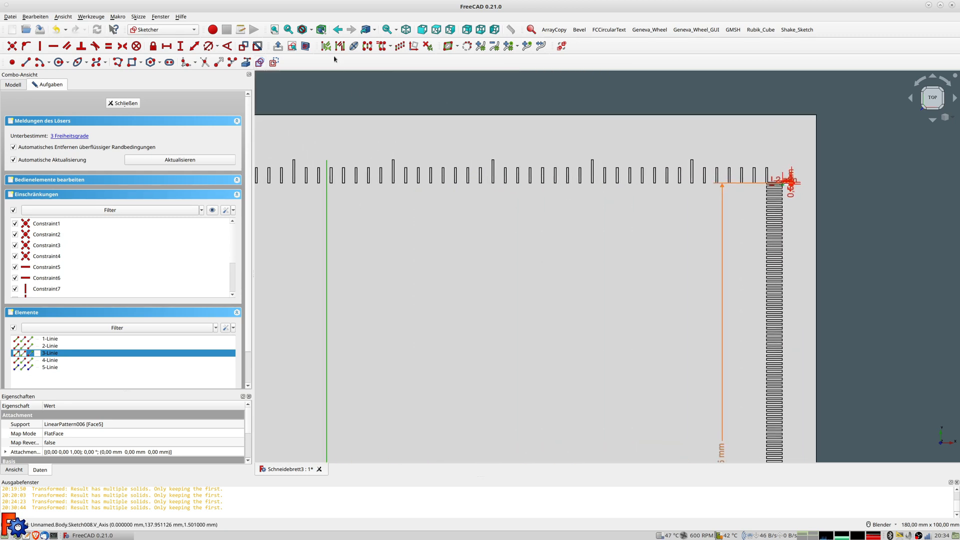
# Add a horizontal distance constraint from the V_Axis using the formula 8,75*25,4/2+4 (115,125 mm)
pyautogui.click(195, 47)
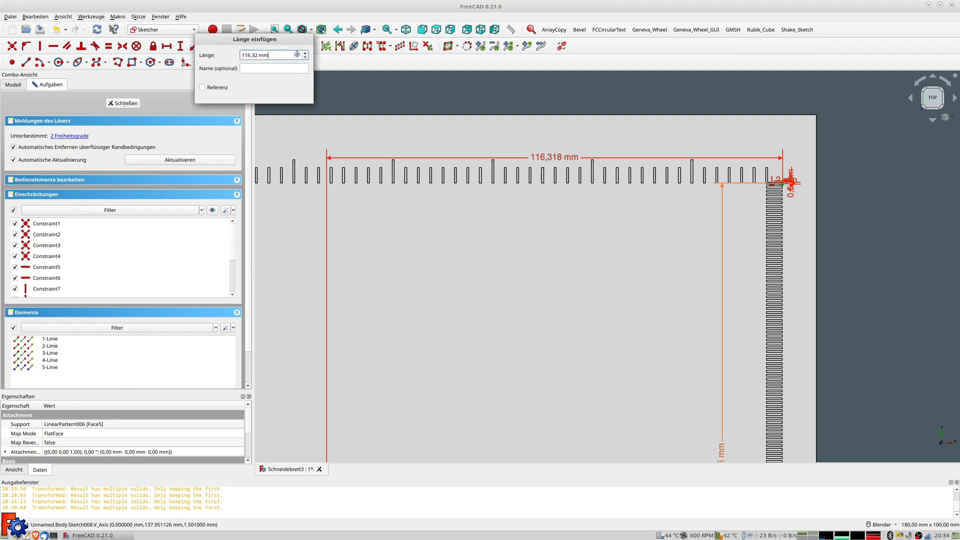
pyautogui.click(296, 55)
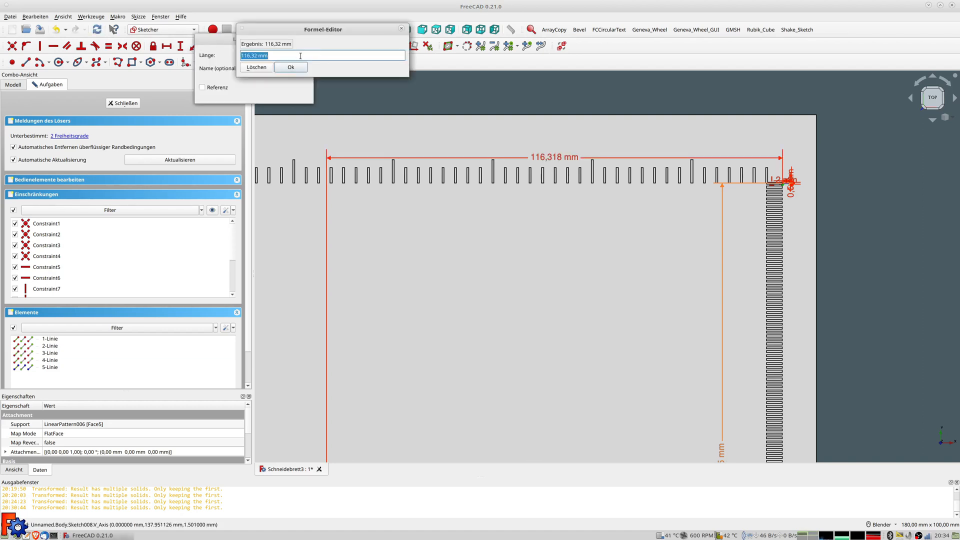
pyautogui.write('8,')
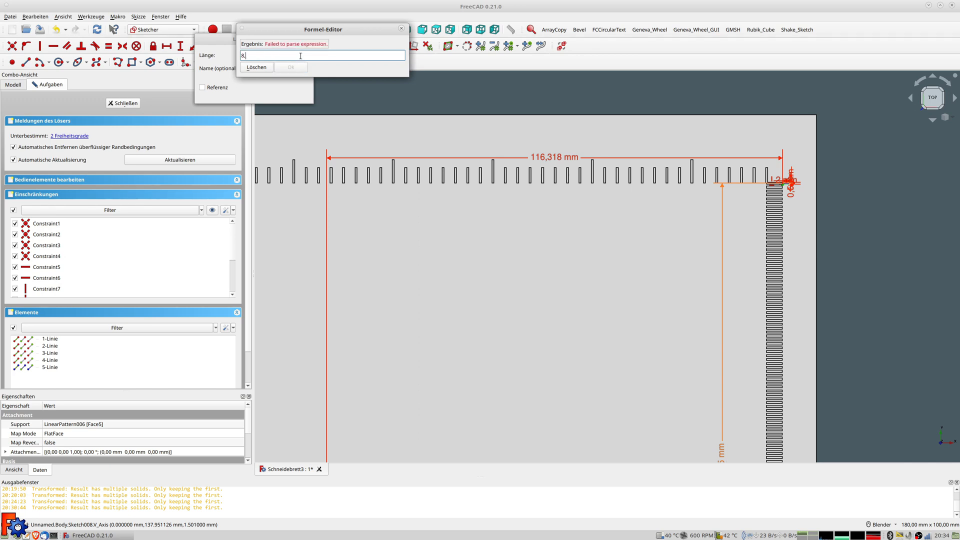
pyautogui.write('75*25,472')
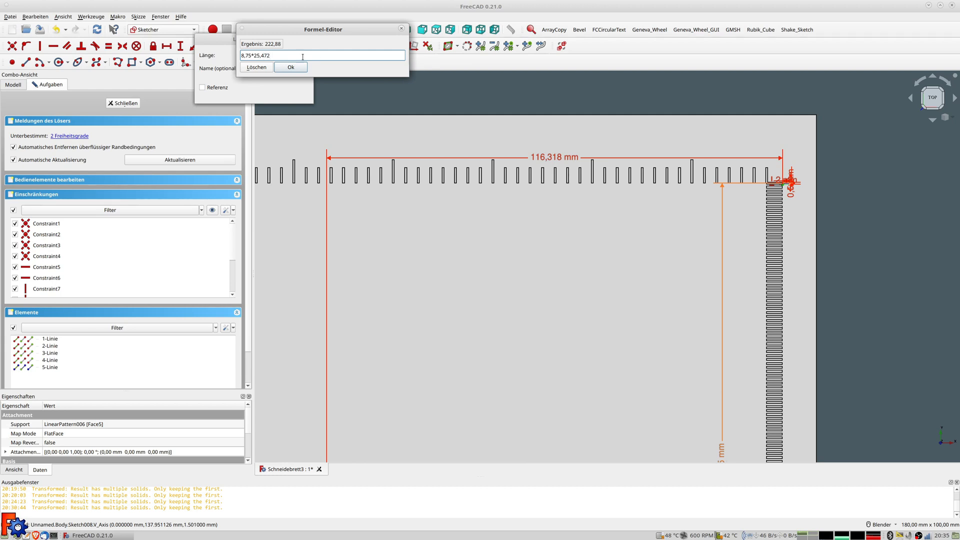
pyautogui.press('BackSpace')
pyautogui.press('BackSpace')
pyautogui.write('/2+4')
pyautogui.press('Return')
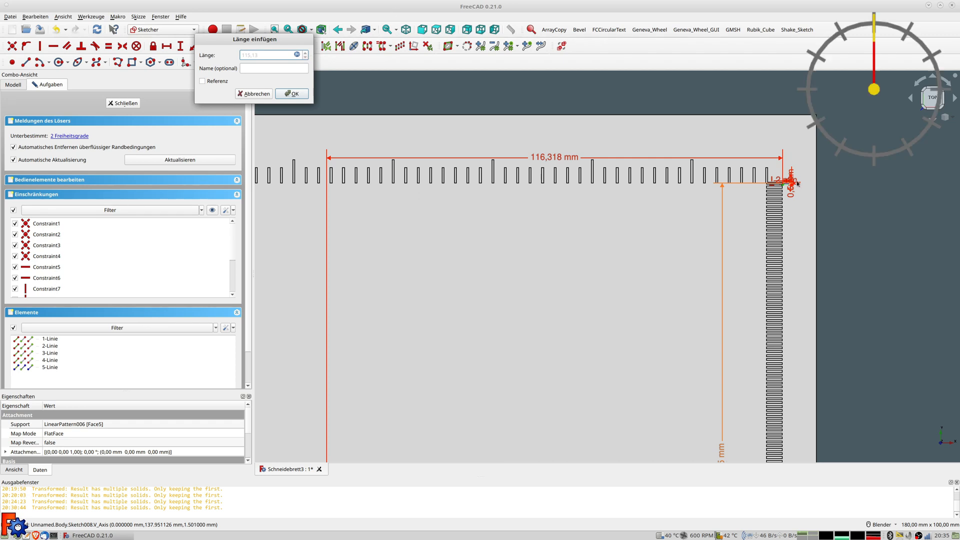
pyautogui.press('Return')
# Reopen the 115,125 mm dimension to review its stored 8.75*25.4/2+4 expression
pyautogui.scroll(8, 789, 188)
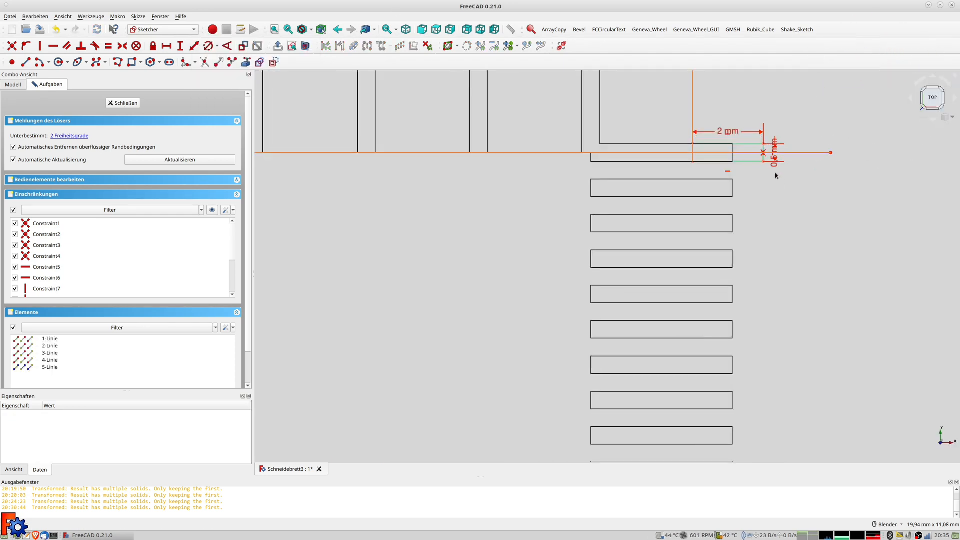
pyautogui.scroll(-4, 774, 172)
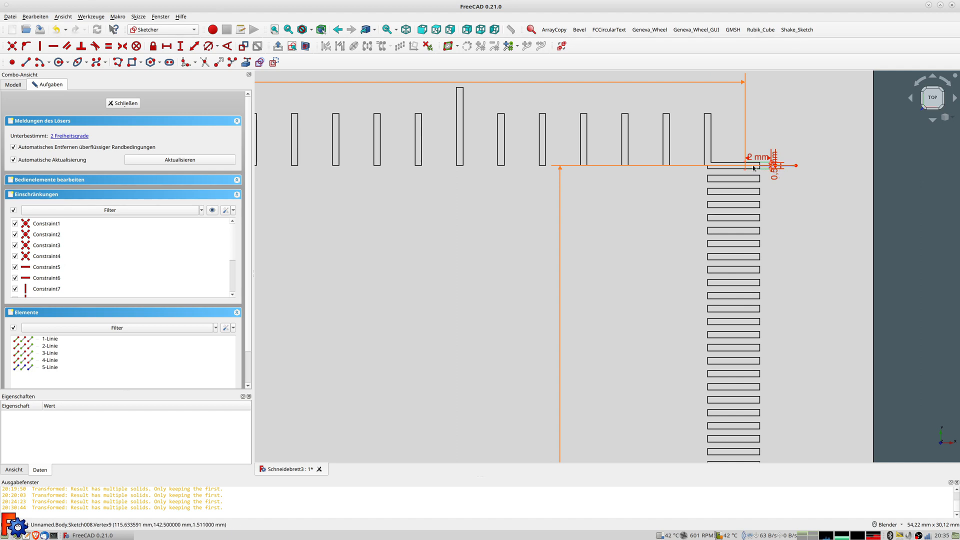
pyautogui.keyDown('shift'); pyautogui.moveTo(729, 166); pyautogui.dragTo(756, 197, button='middle'); pyautogui.keyUp('shift')
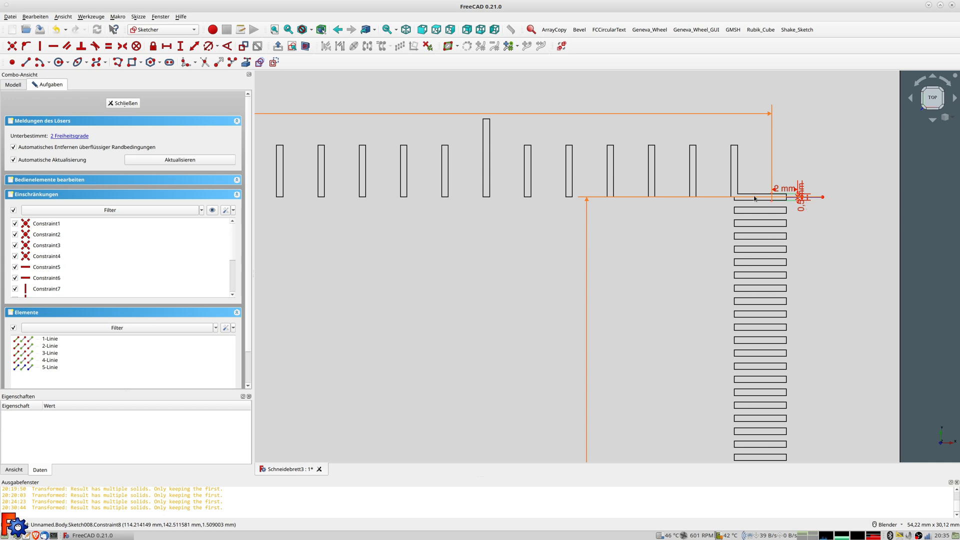
pyautogui.scroll(-4, 439, 114)
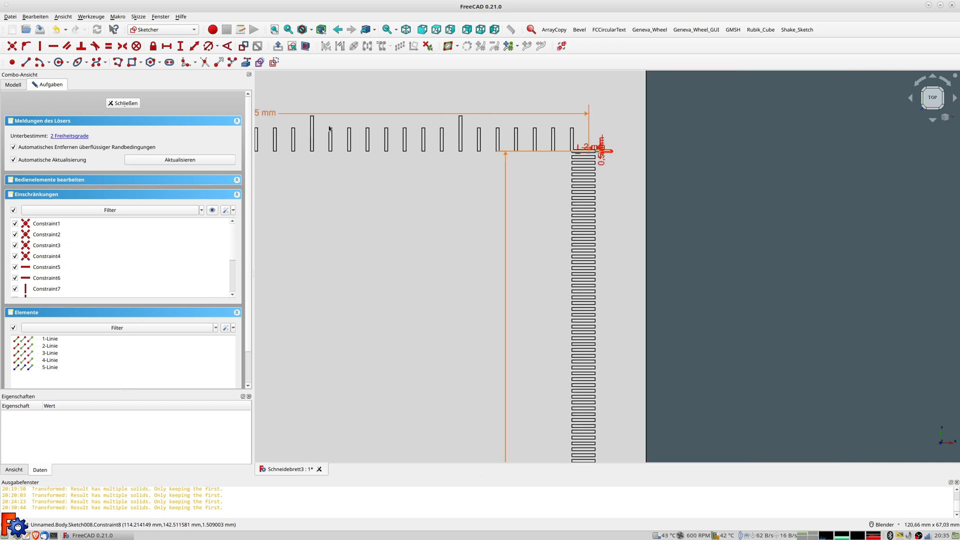
pyautogui.scroll(1, 427, 141)
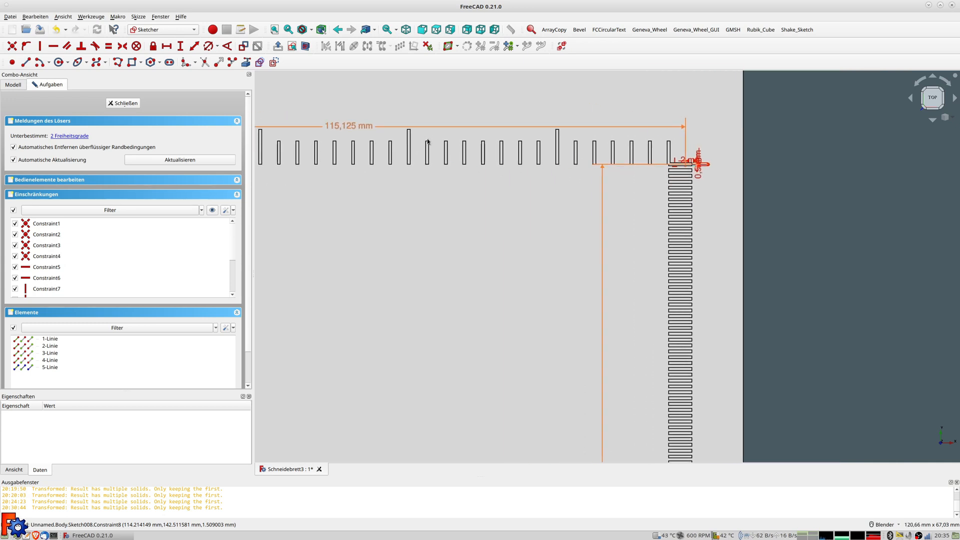
pyautogui.doubleClick(347, 133)
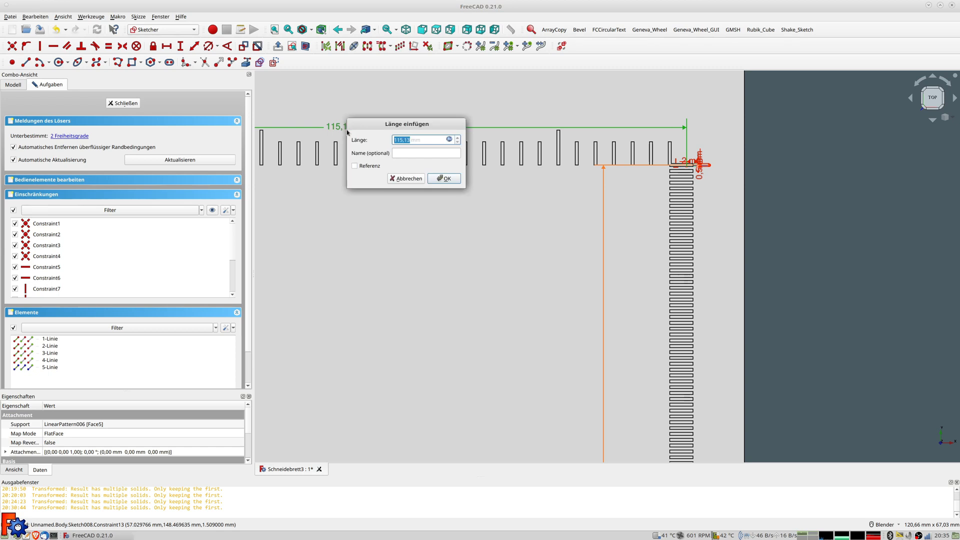
pyautogui.click(449, 140)
pyautogui.click(448, 140)
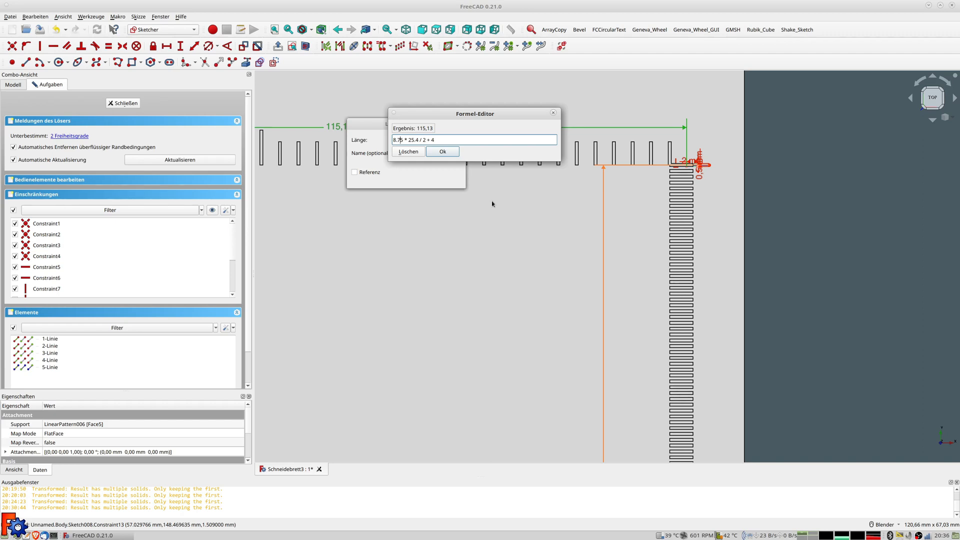
# Rewrite the long horizontal dimension's formula as (8.75+0,125)*25.4/2+4, giving 116,712 mm
pyautogui.write('(')
pyautogui.press('Right')
pyautogui.write('+0,125)')
pyautogui.press('Right')
pyautogui.press('Right')
pyautogui.press('Right')
pyautogui.press('Right')
pyautogui.press('Right')
pyautogui.press('Right')
pyautogui.press('Right')
pyautogui.press('Return')
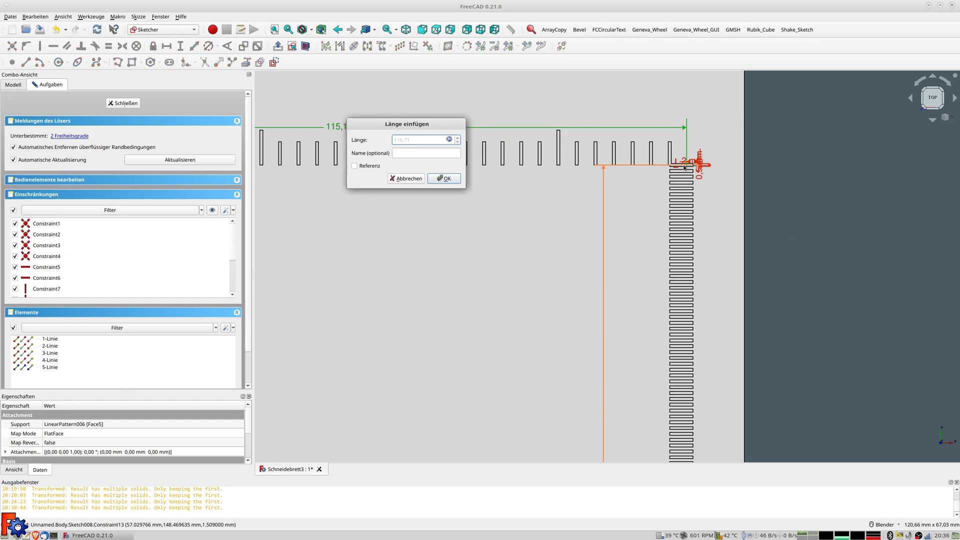
pyautogui.click(445, 178)
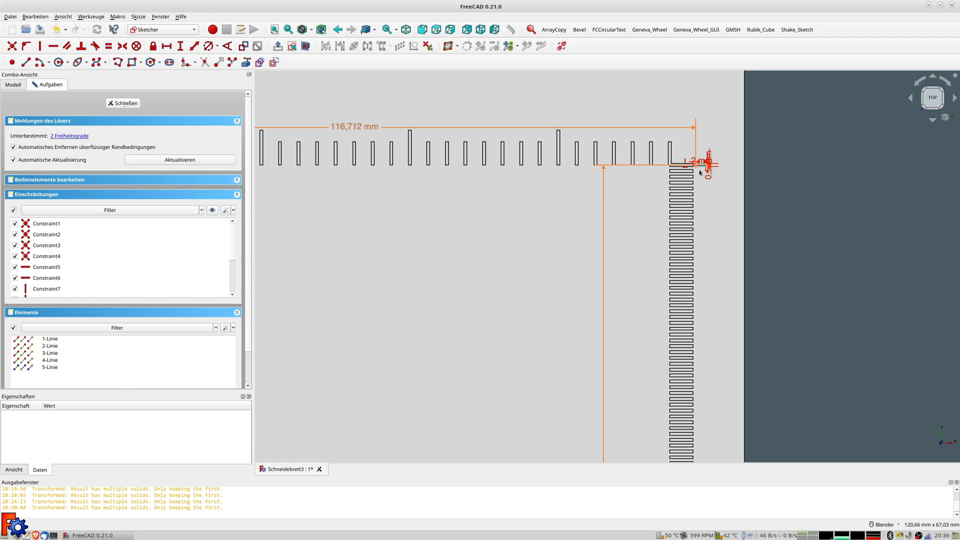
pyautogui.scroll(10, 699, 167)
pyautogui.scroll(-6, 698, 166)
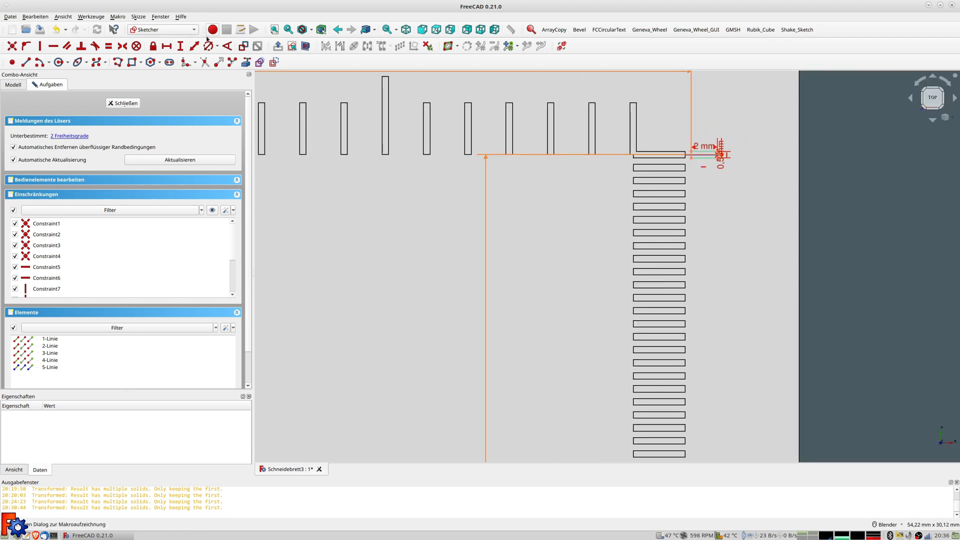
# Close the current sketch and open Sketch007 for editing
pyautogui.click(134, 104)
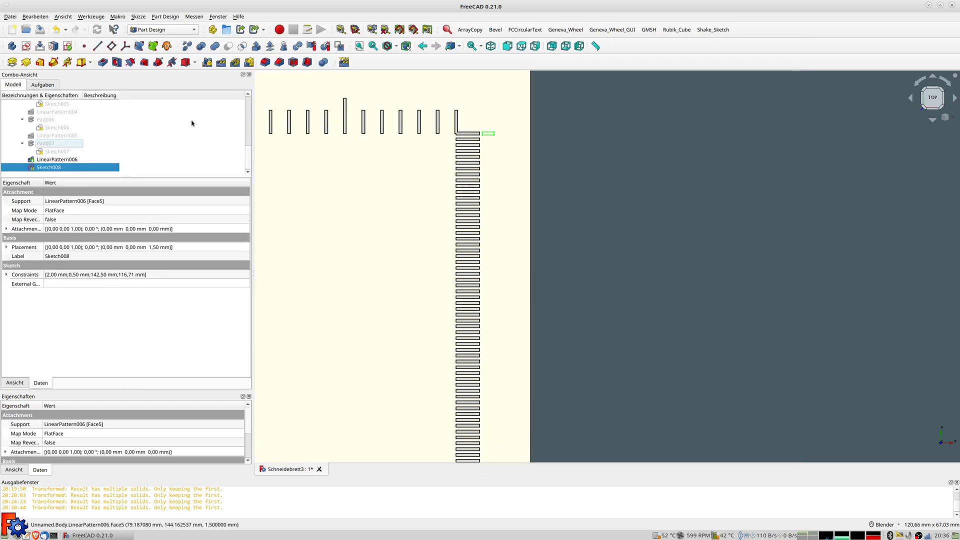
pyautogui.click(57, 151)
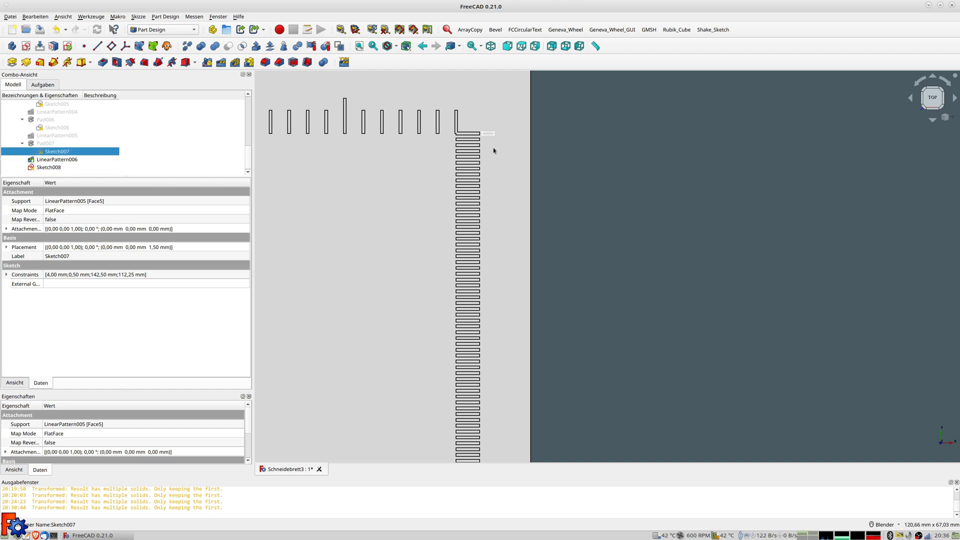
pyautogui.doubleClick(475, 130)
pyautogui.scroll(5, 487, 133)
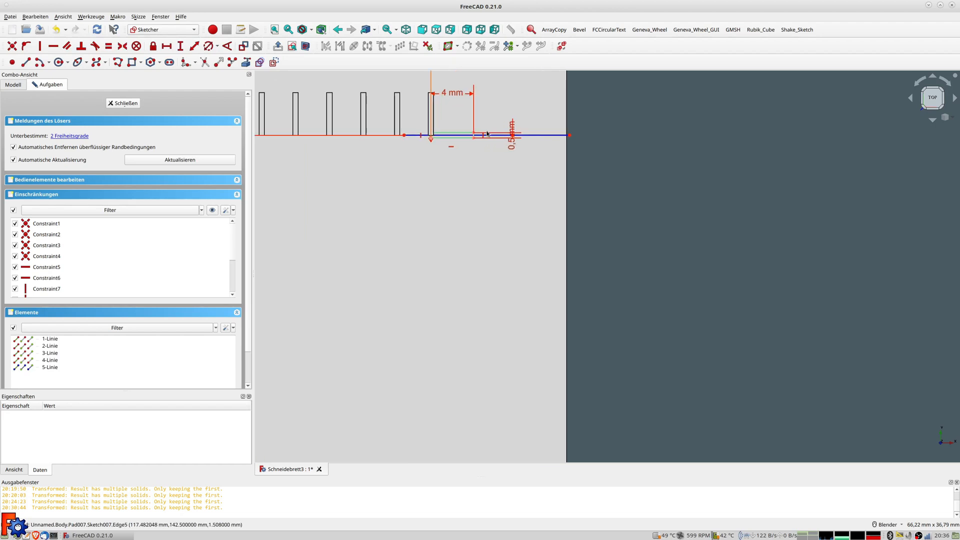
pyautogui.scroll(-5, 456, 121)
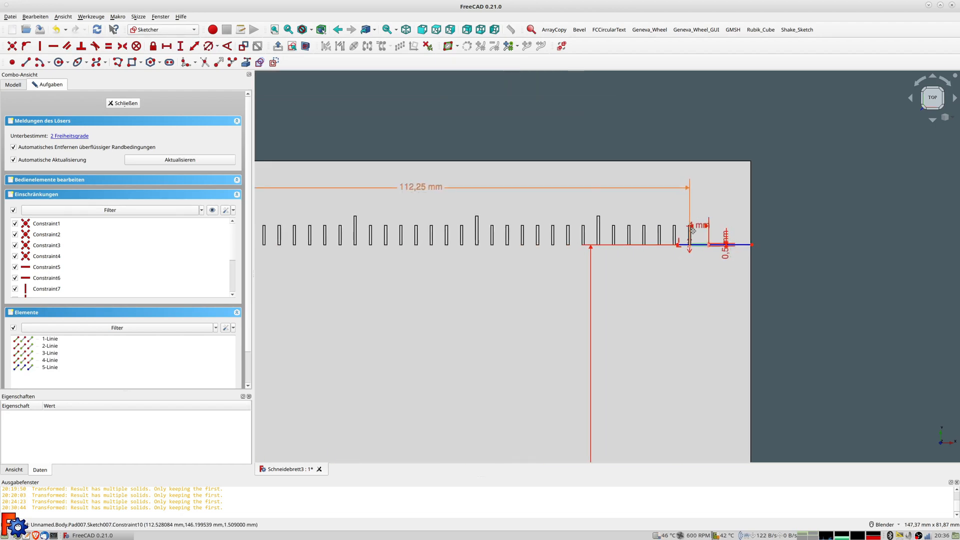
# Inspect the 112,25 mm constraint's formula, cancel without changes, and close Sketch007
pyautogui.doubleClick(410, 186)
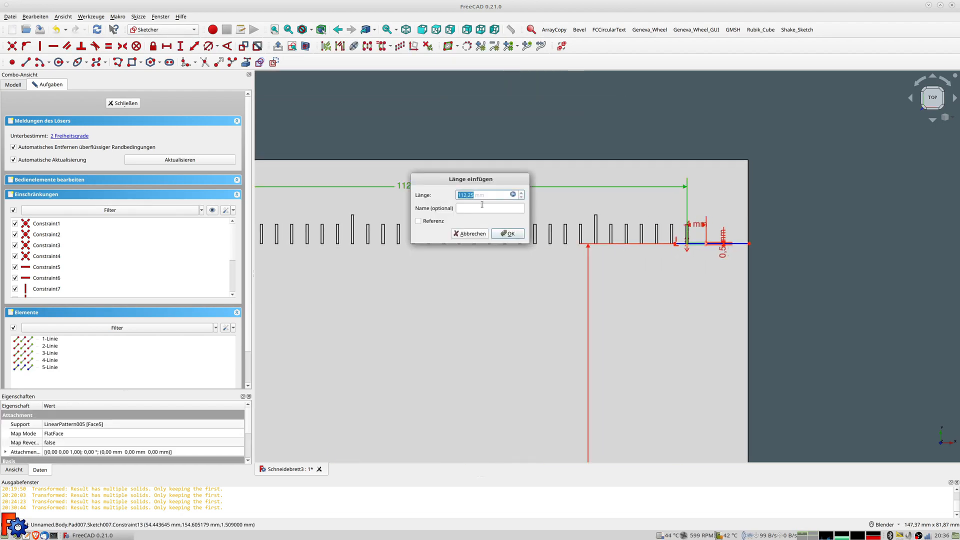
pyautogui.click(512, 195)
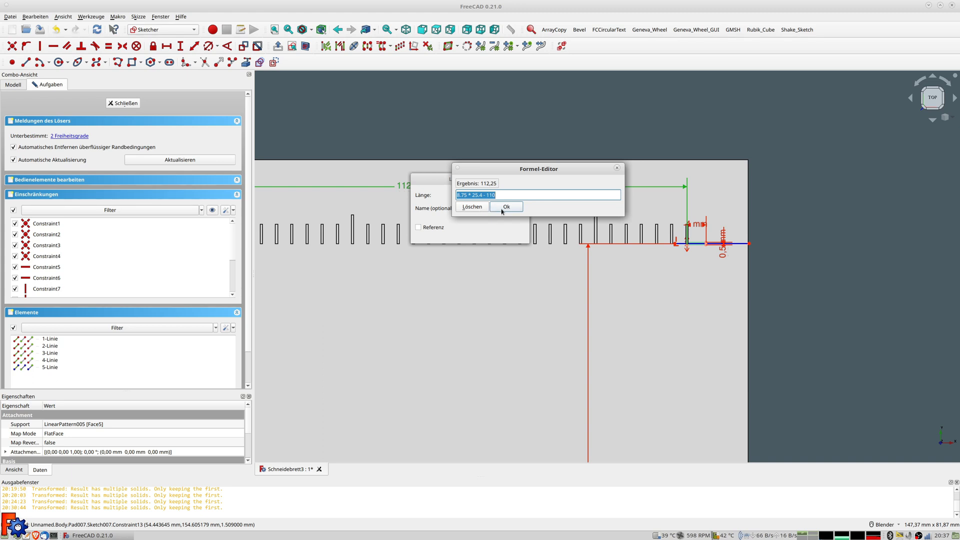
pyautogui.click(618, 169)
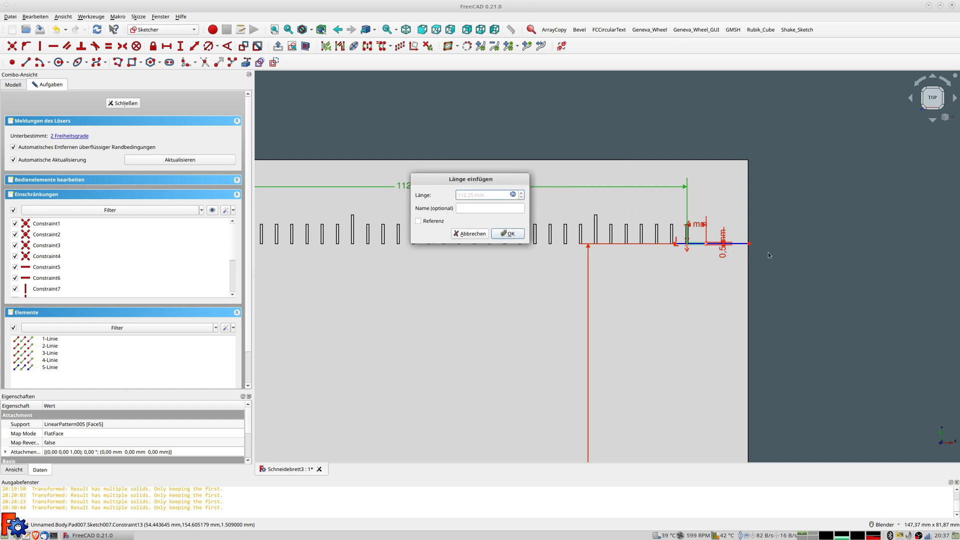
pyautogui.click(471, 234)
pyautogui.scroll(5, 721, 245)
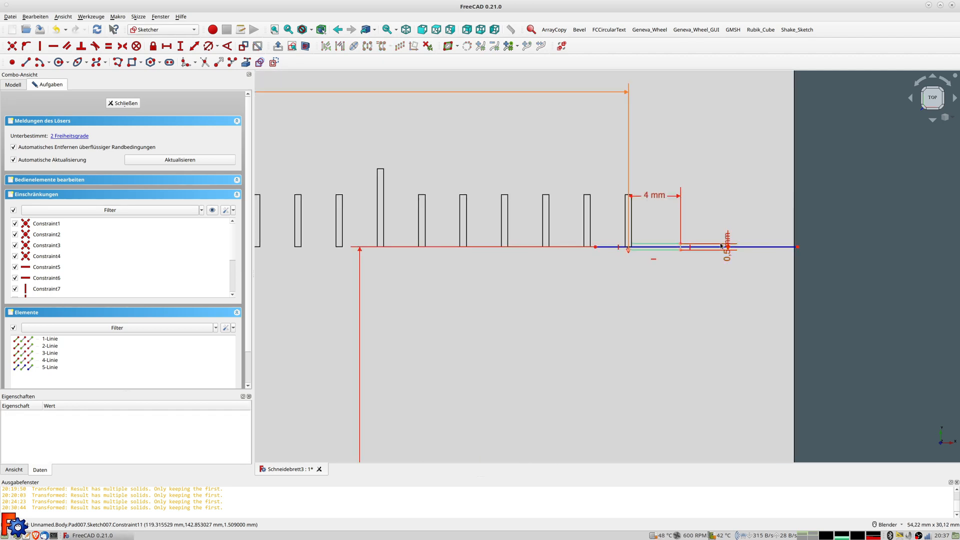
pyautogui.scroll(1, 691, 221)
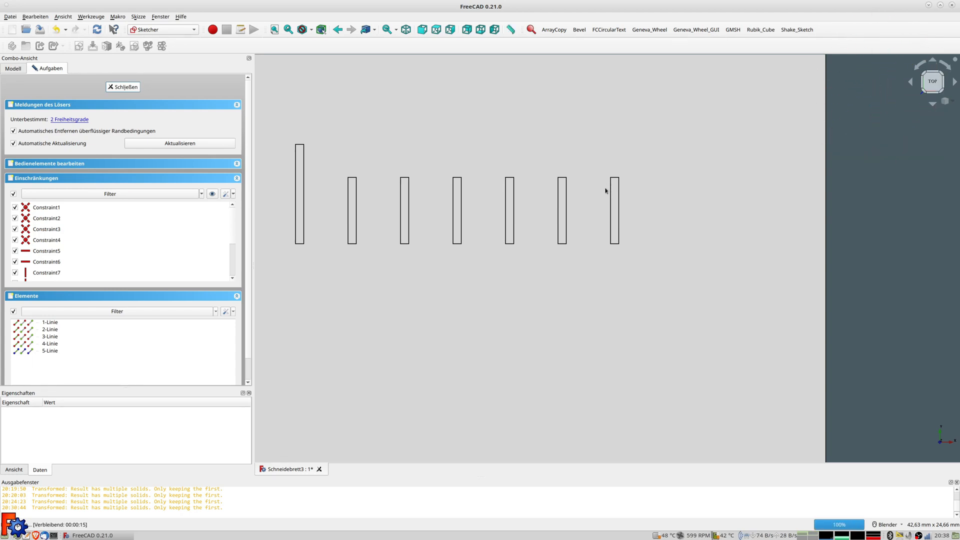
pyautogui.click(124, 87)
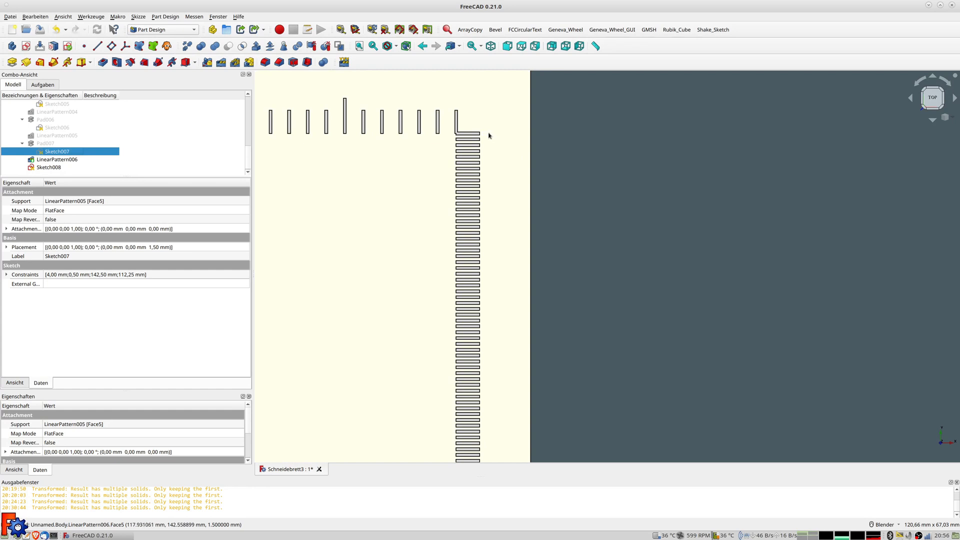
pyautogui.scroll(4, 489, 138)
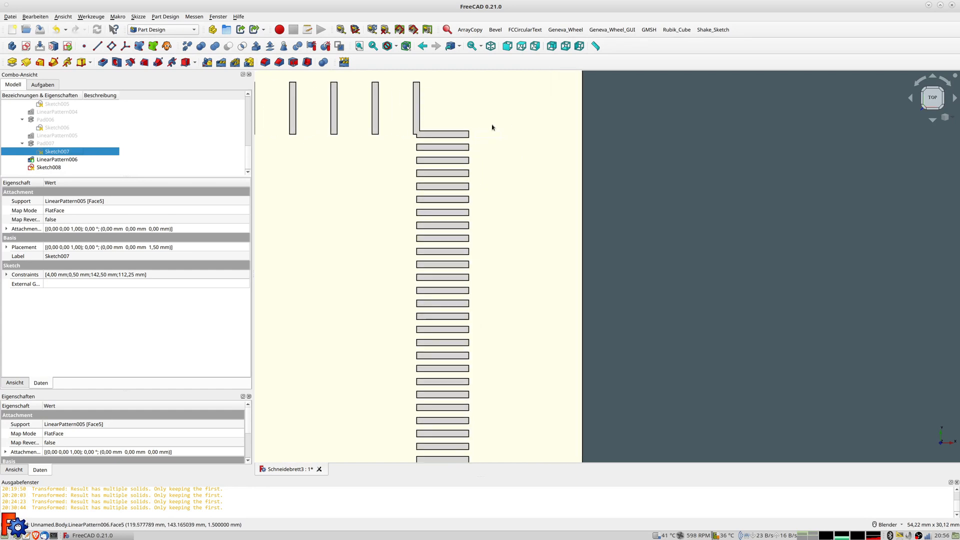
# Open Sketch008 for editing and pan to its long horizontal dimension
pyautogui.click(126, 167)
pyautogui.doubleClick(126, 168)
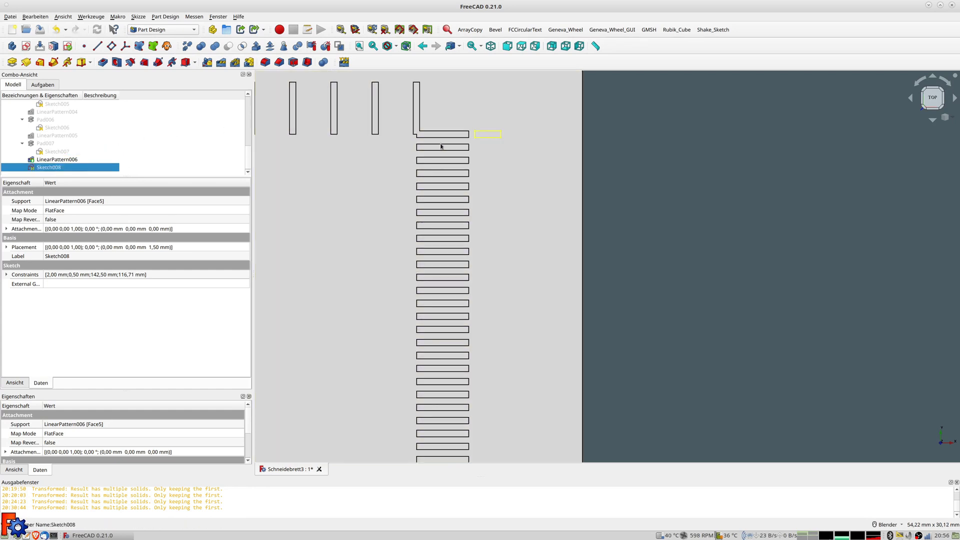
pyautogui.scroll(-4, 475, 117)
pyautogui.keyDown('shift'); pyautogui.moveTo(476, 118); pyautogui.dragTo(749, 223, button='middle'); pyautogui.keyUp('shift')
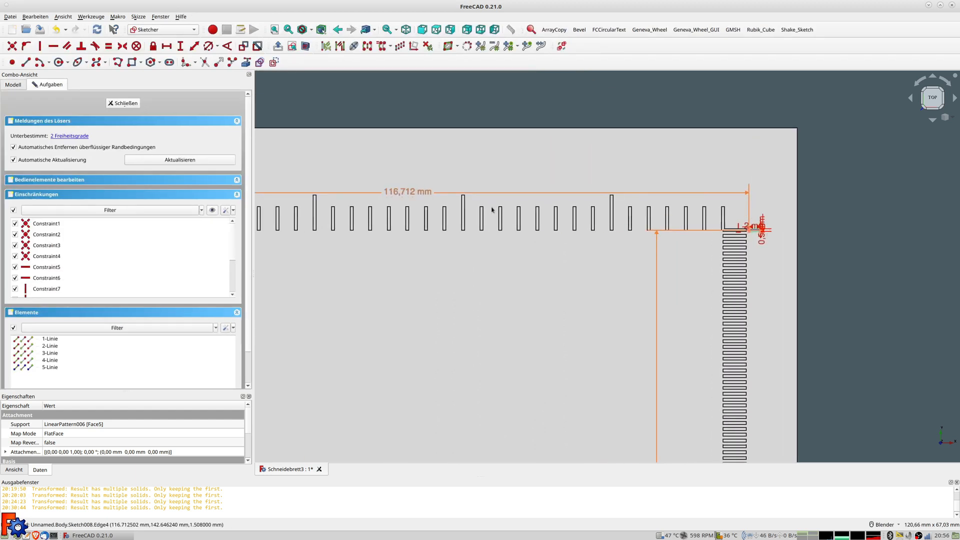
# Replace the 116,712 mm dimension with formula 8,75*25,4-110+4 (116,25 mm) and close the sketch
pyautogui.doubleClick(404, 193)
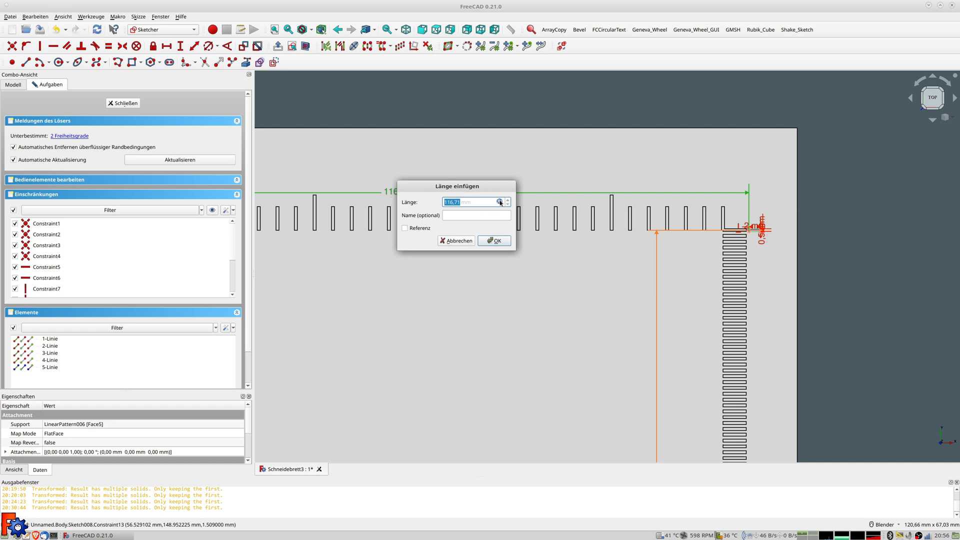
pyautogui.click(500, 202)
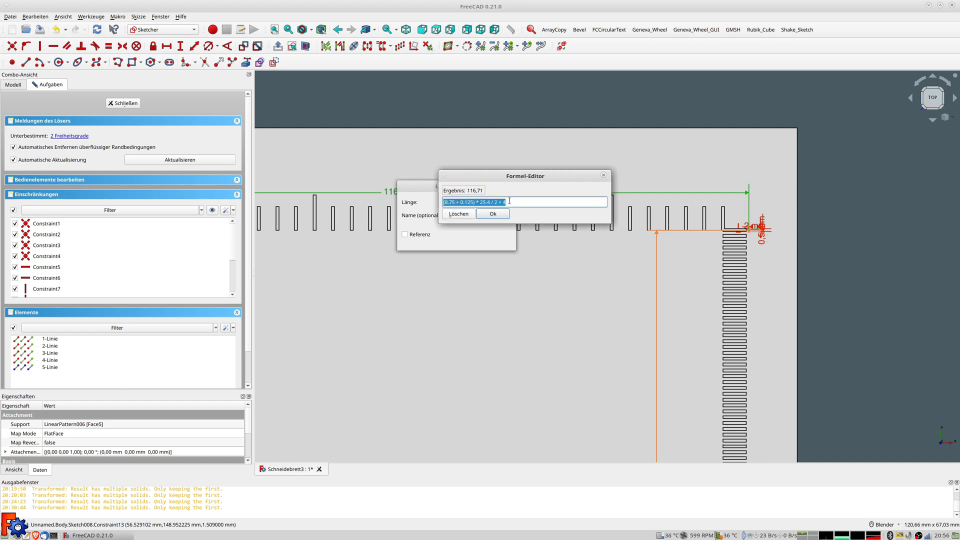
pyautogui.write('875')
pyautogui.press('BackSpace')
pyautogui.write(',75*25,4')
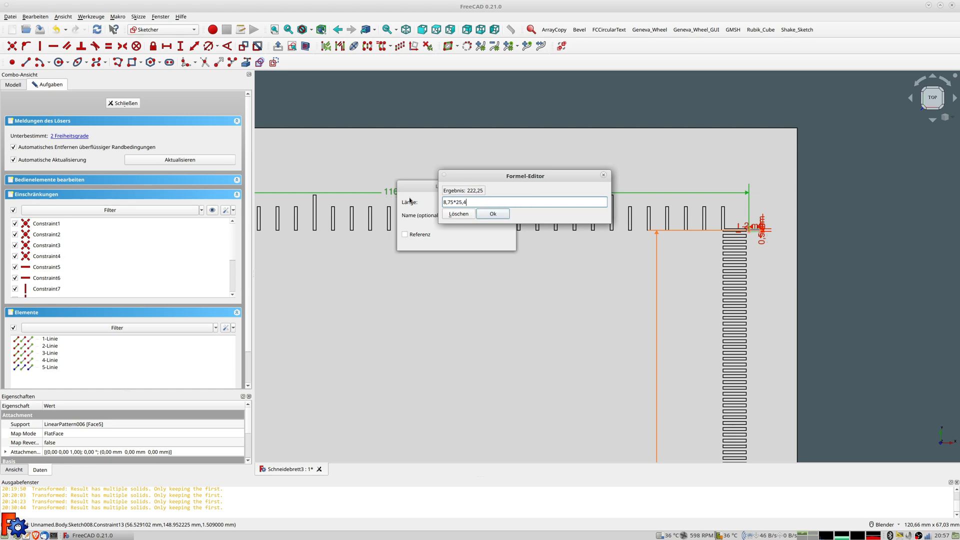
pyautogui.write('110+4')
pyautogui.press('Return')
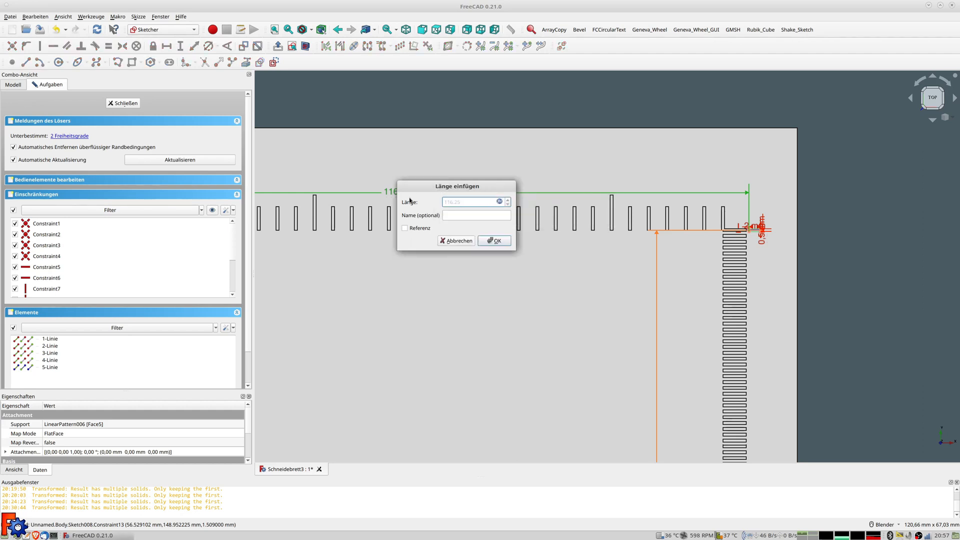
pyautogui.click(494, 241)
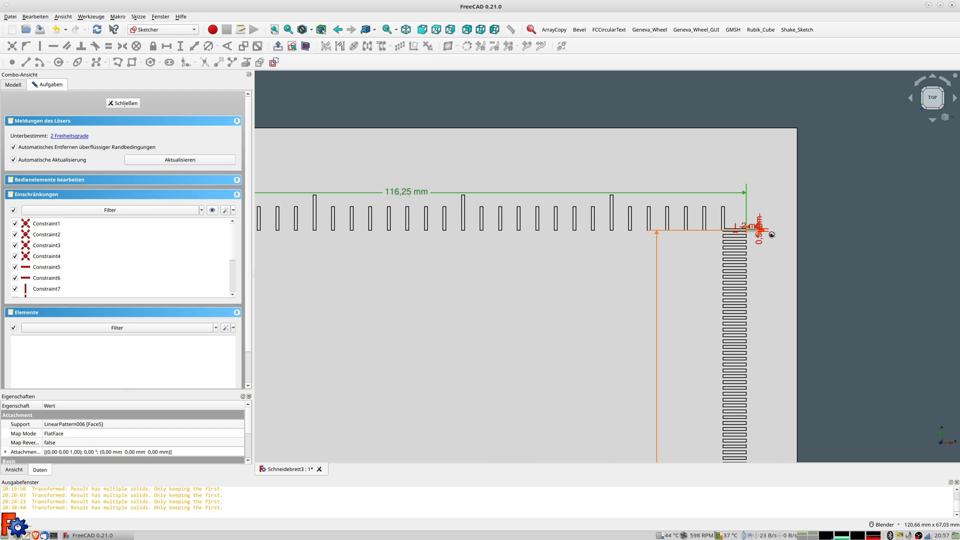
pyautogui.scroll(6, 771, 235)
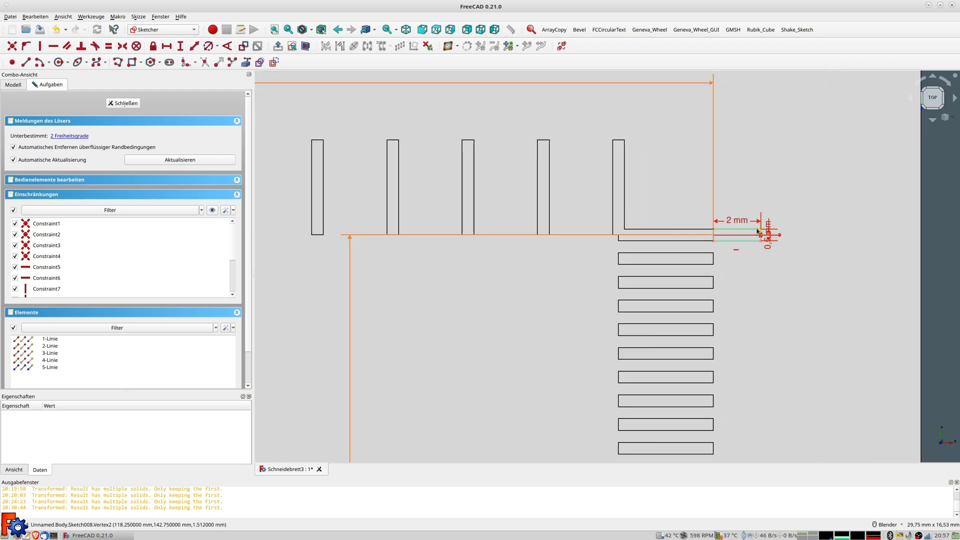
pyautogui.scroll(-3, 757, 232)
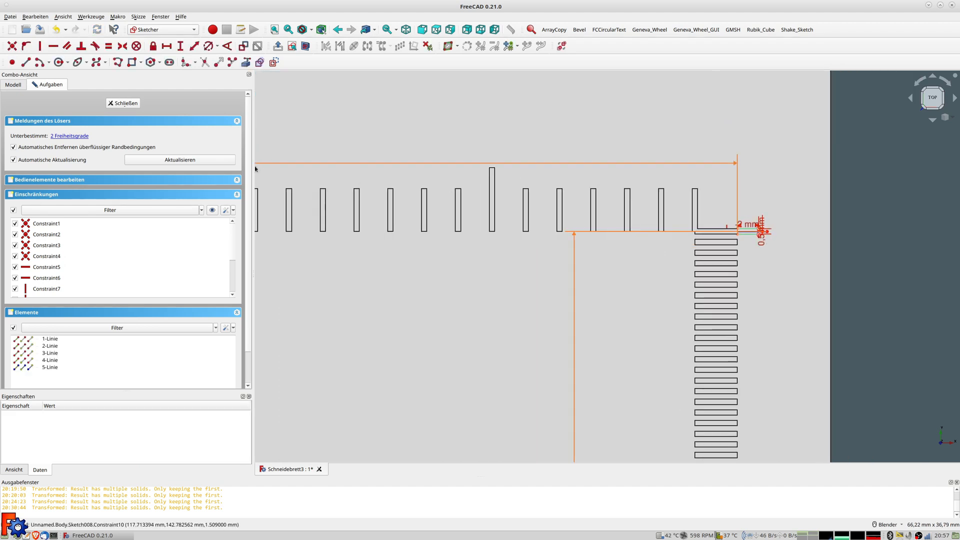
pyautogui.click(121, 104)
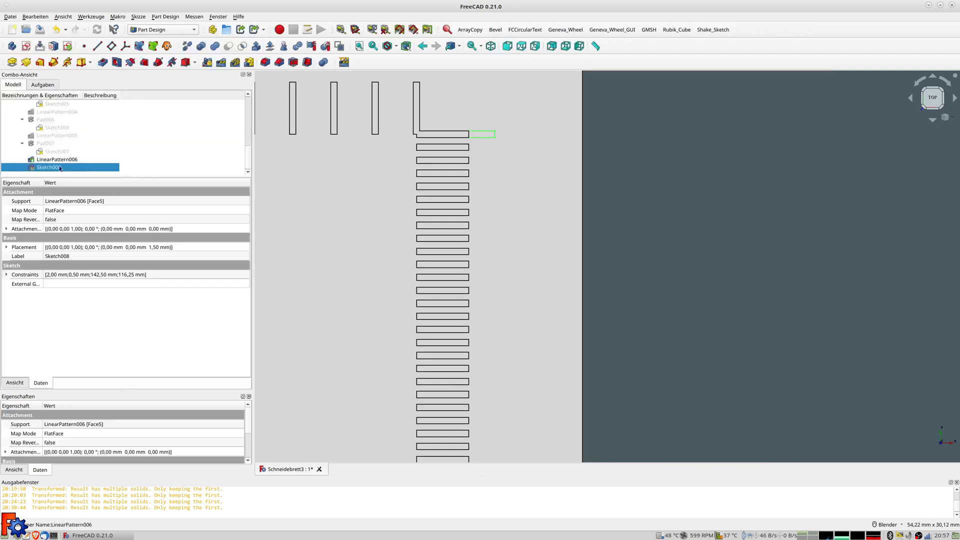
# Pad Sketch008 with a 0,4 mm length
pyautogui.click(11, 64)
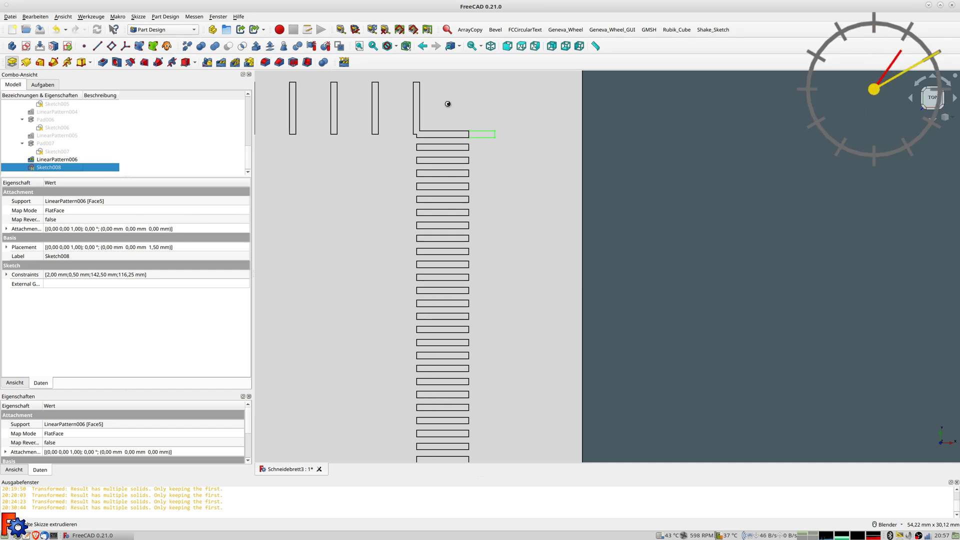
pyautogui.write('0,4')
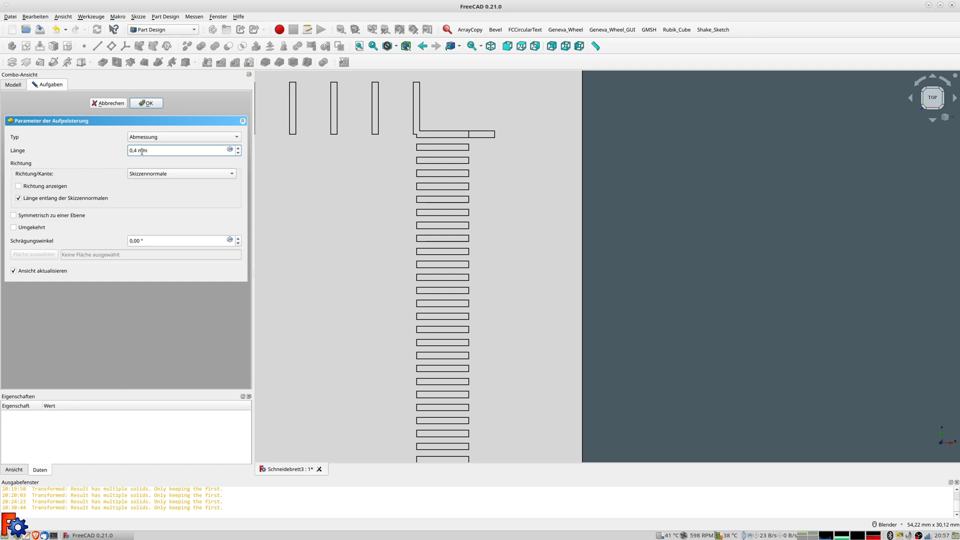
pyautogui.click(152, 103)
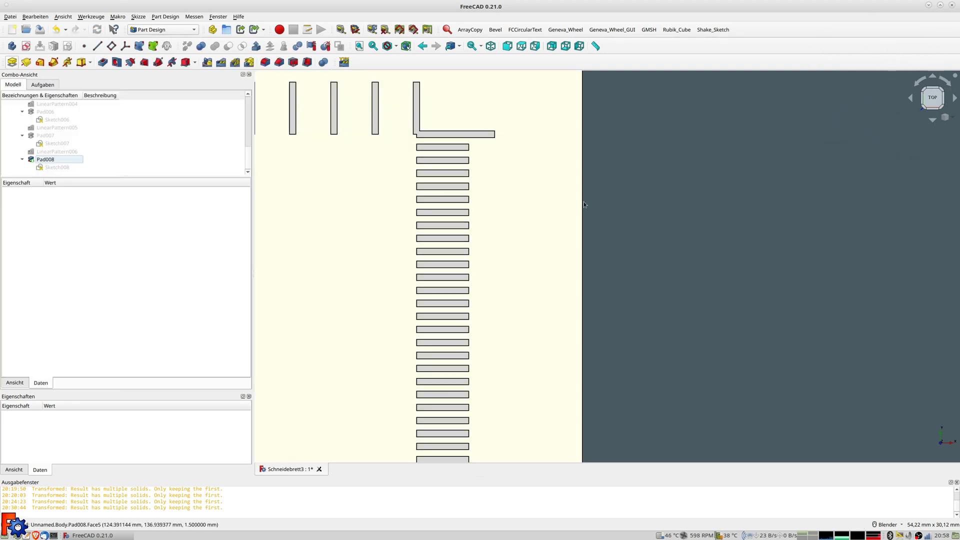
# Zoom out over the row of tick slots and select Pad008 in the model tree
pyautogui.scroll(-5, 480, 197)
pyautogui.scroll(-2, 472, 171)
pyautogui.keyDown('shift'); pyautogui.moveTo(492, 231); pyautogui.dragTo(527, 176, button='middle'); pyautogui.keyUp('shift')
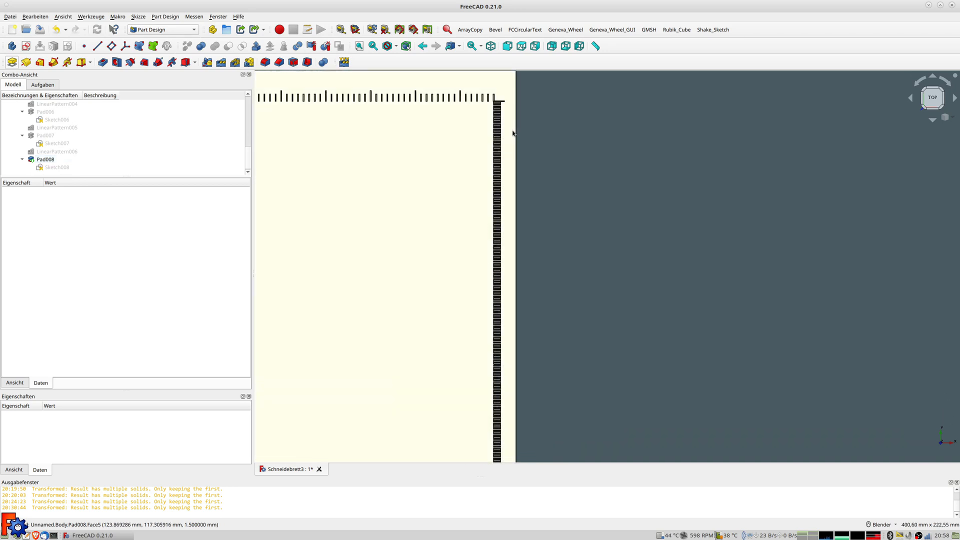
pyautogui.click(46, 160)
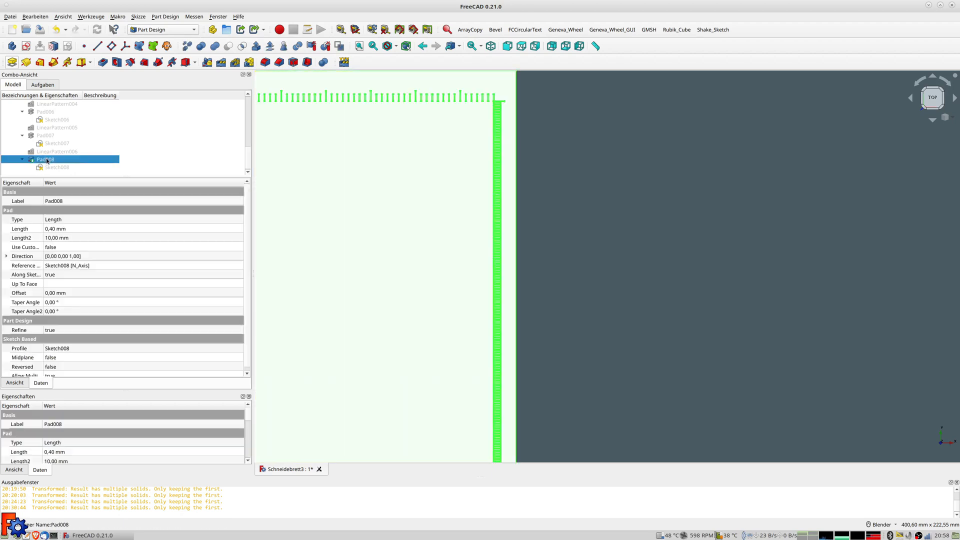
# Create a linear pattern of Pad008, reversed, along the vertical sketch axis
pyautogui.click(220, 65)
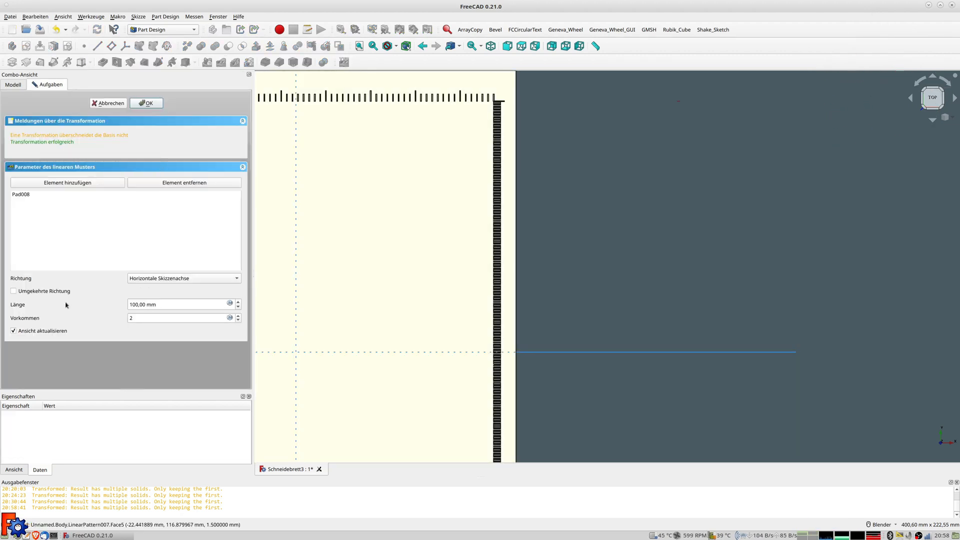
pyautogui.click(14, 291)
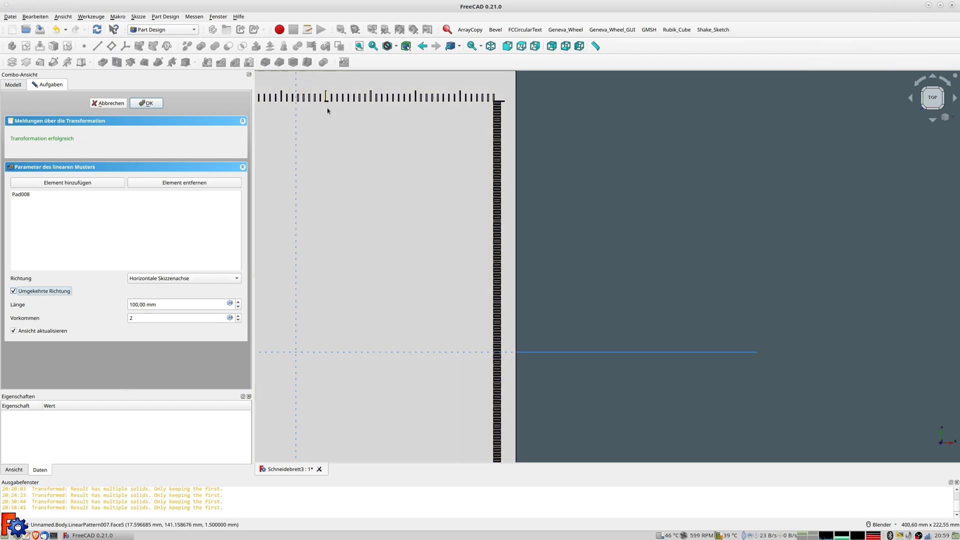
pyautogui.click(182, 279)
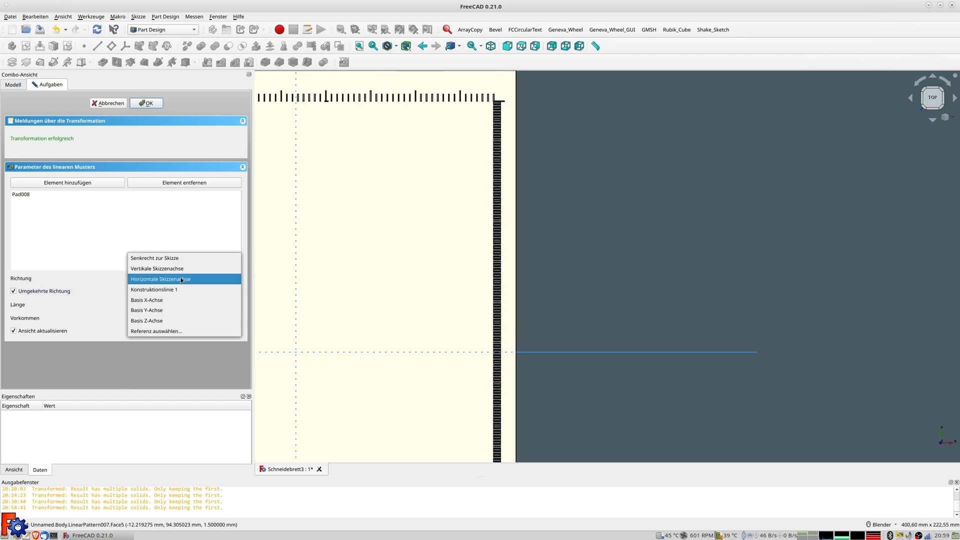
pyautogui.click(155, 271)
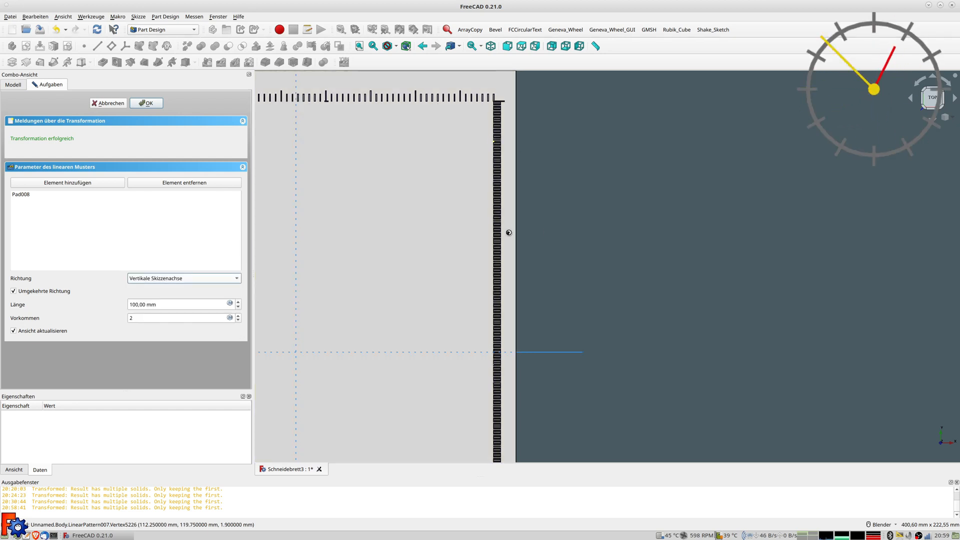
pyautogui.scroll(-3, 507, 278)
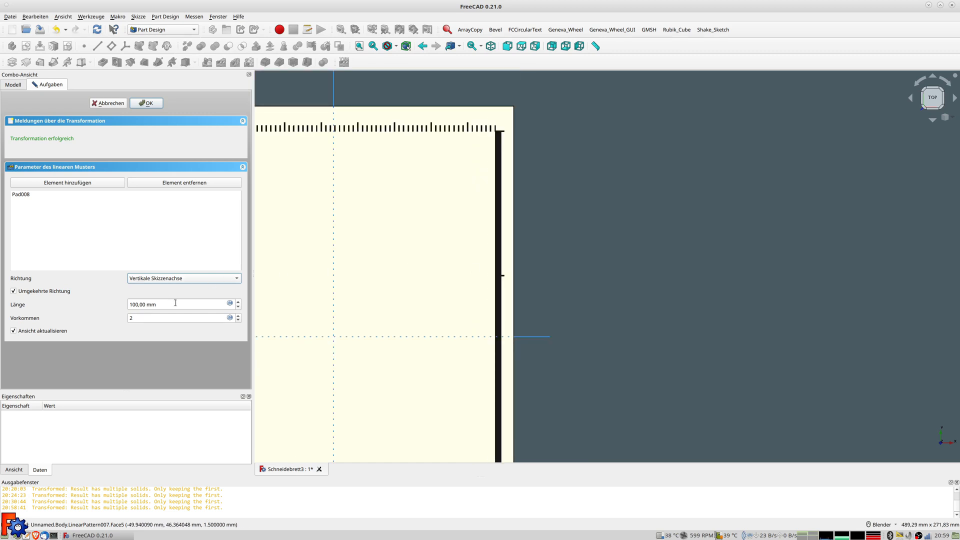
pyautogui.scroll(-2, 421, 284)
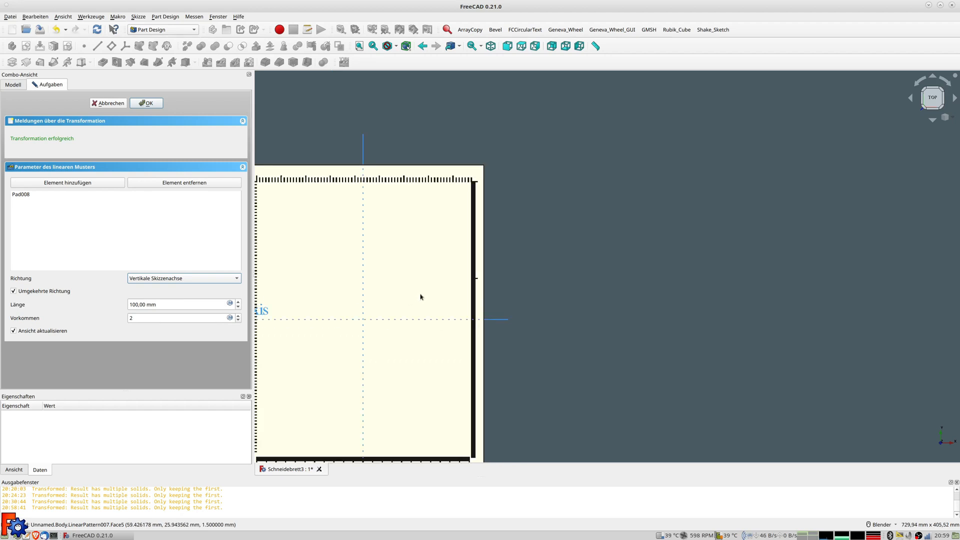
pyautogui.keyDown('shift'); pyautogui.moveTo(420, 296); pyautogui.dragTo(495, 244, button='middle'); pyautogui.keyUp('shift')
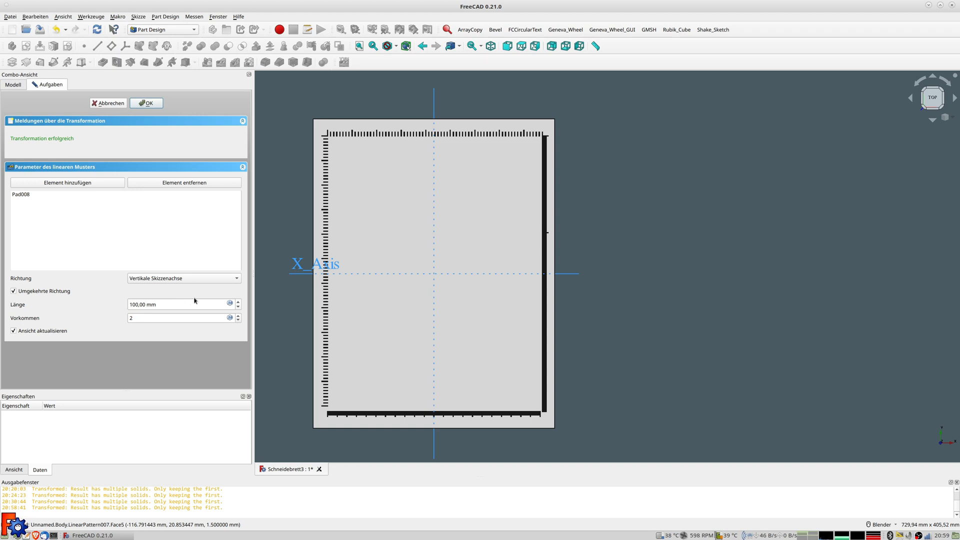
# Set the tick pattern length to 280 mm with 29 occurrences
pyautogui.click(168, 304)
pyautogui.hotkey('ctrl', 'a')
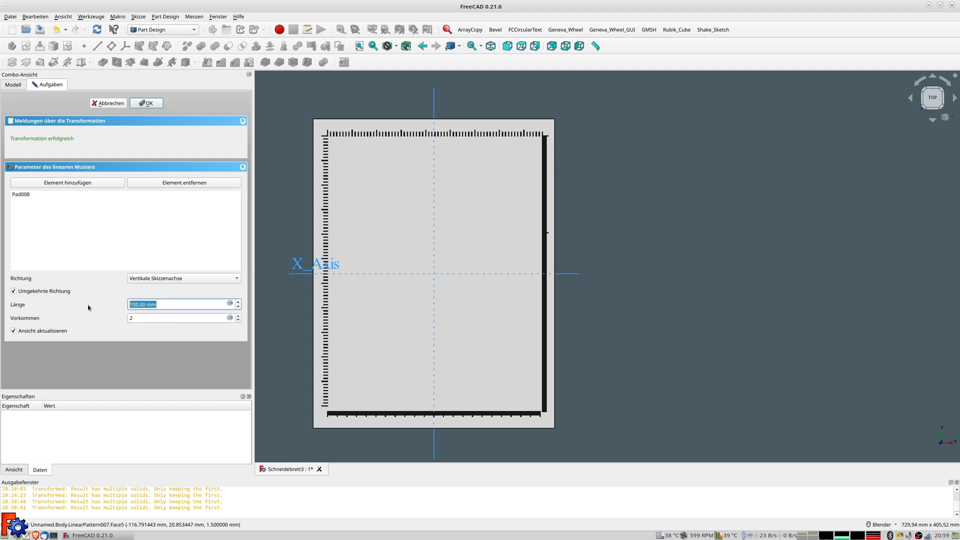
pyautogui.write('280')
pyautogui.press('Tab')
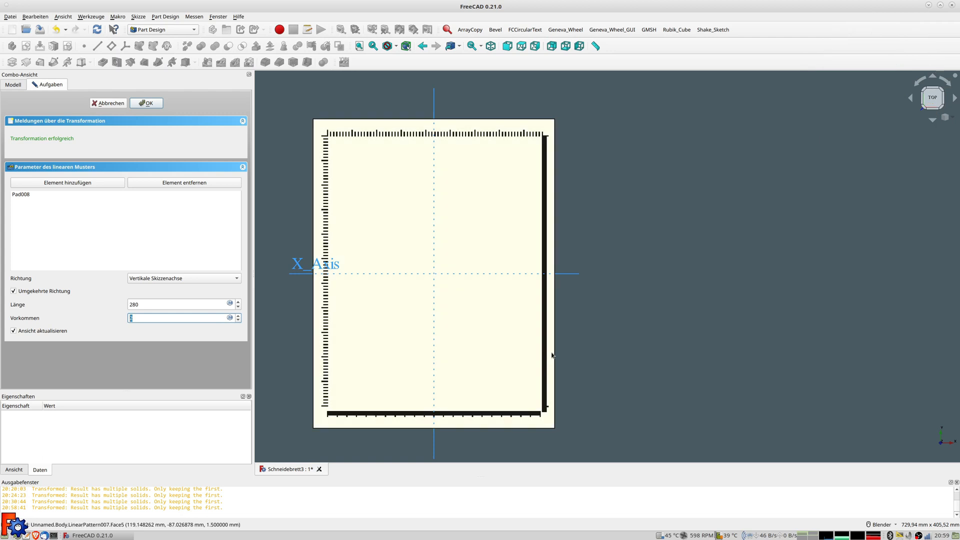
pyautogui.scroll(4, 550, 409)
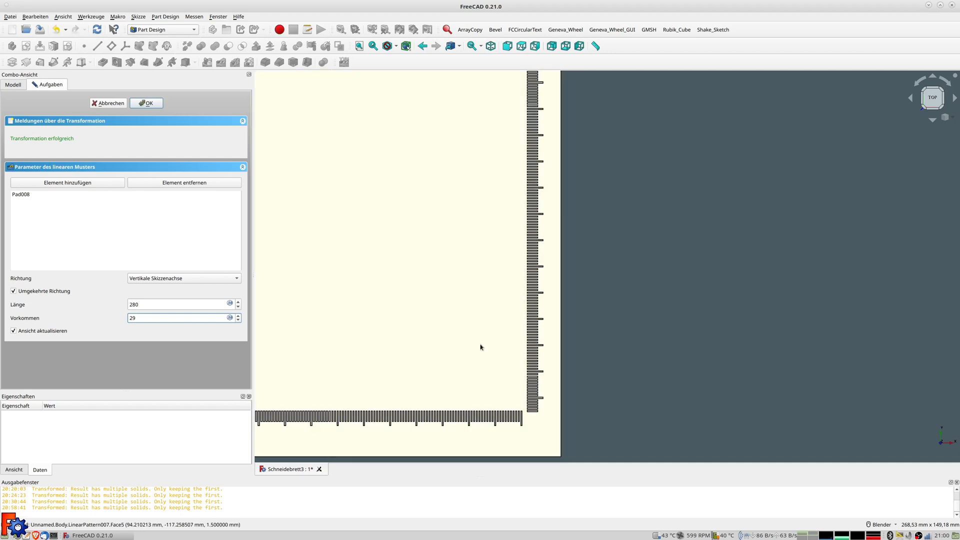
pyautogui.scroll(-5, 482, 343)
pyautogui.scroll(3, 448, 247)
pyautogui.keyDown('shift'); pyautogui.moveTo(448, 246); pyautogui.dragTo(582, 230, button='middle'); pyautogui.keyUp('shift')
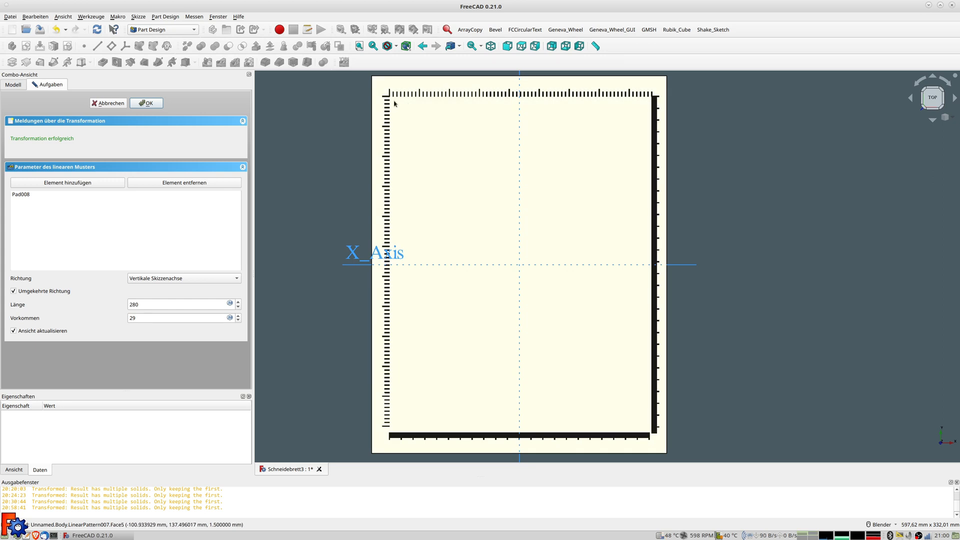
pyautogui.scroll(1, 393, 102)
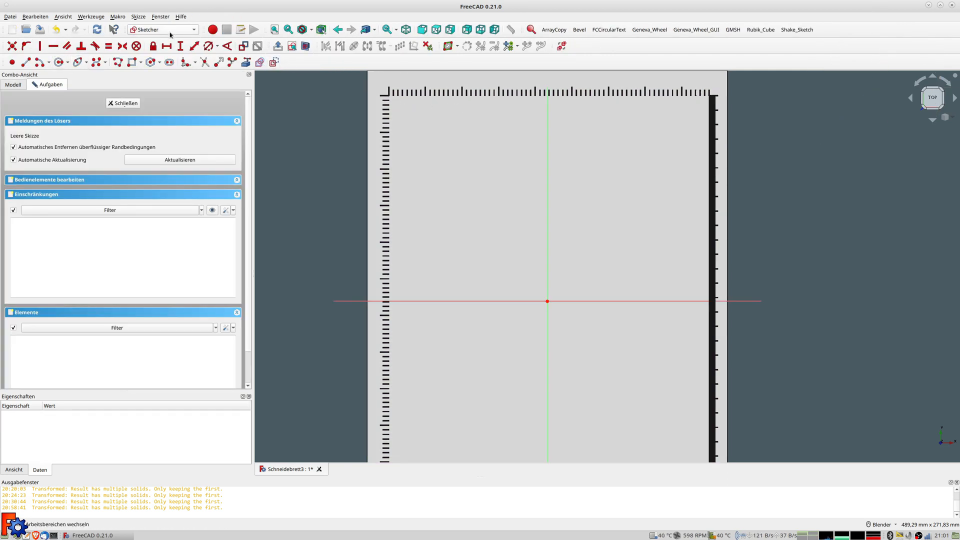
# Draw a rectangle on the top face from the top-left to bottom-right corner inside the ticks
pyautogui.click(390, 96)
pyautogui.keyDown('shift'); pyautogui.moveTo(660, 437); pyautogui.dragTo(490, 234, button='middle'); pyautogui.keyUp('shift')
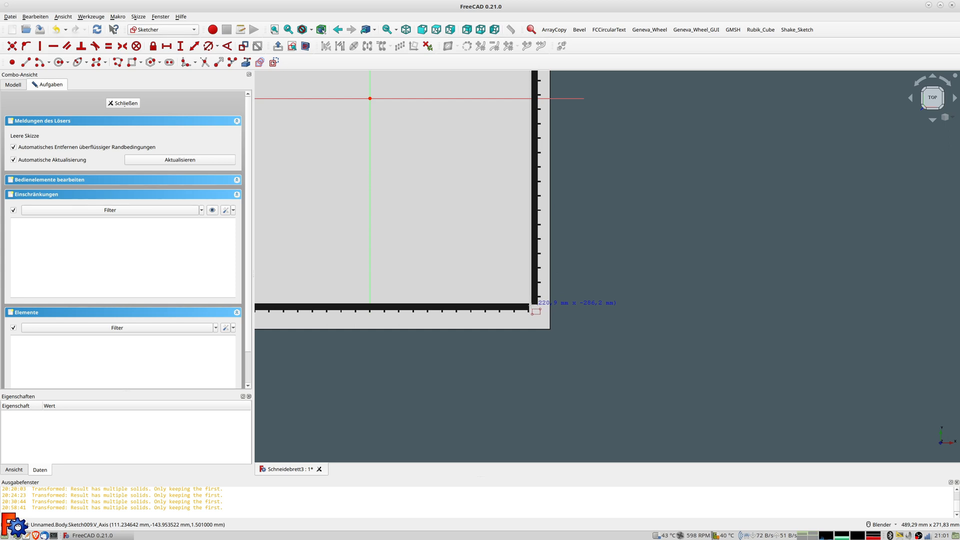
pyautogui.click(530, 305)
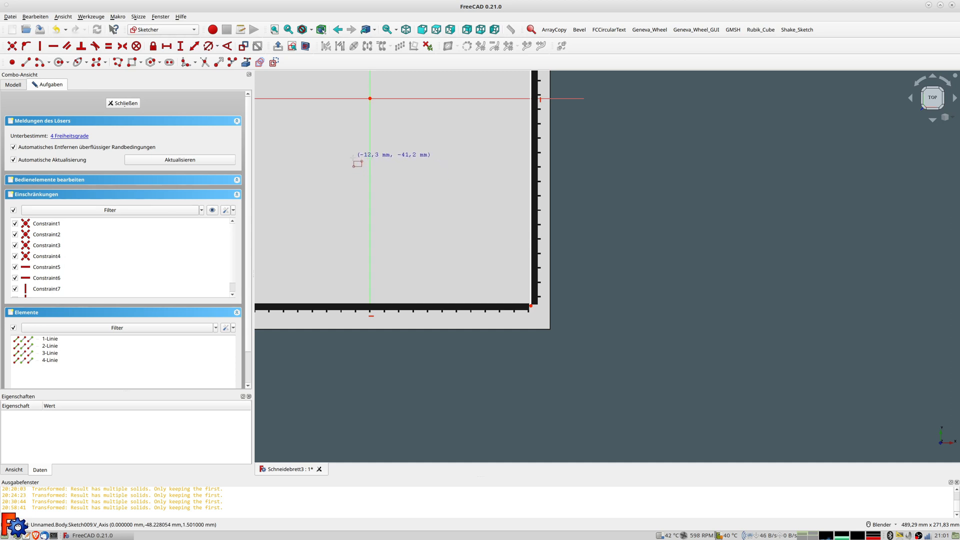
pyautogui.scroll(-3, 333, 148)
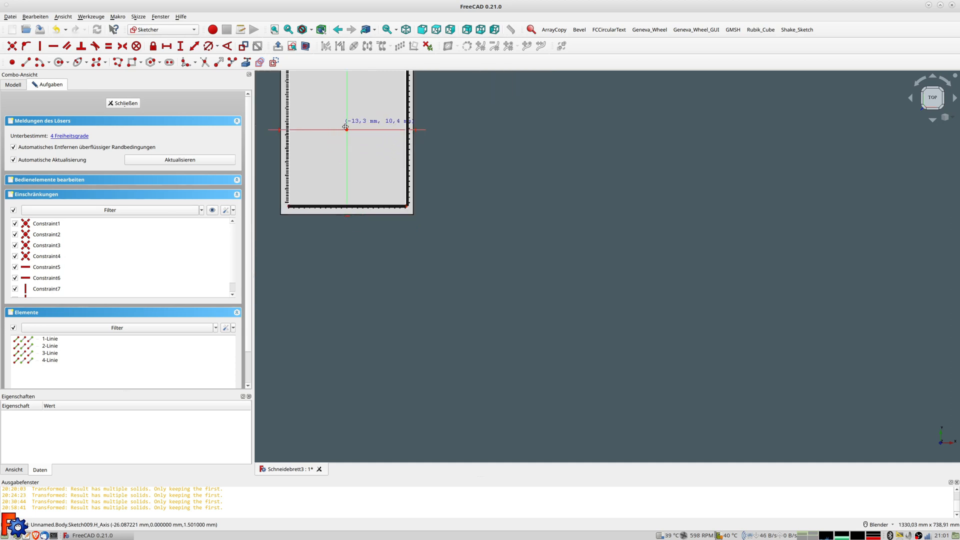
pyautogui.keyDown('shift'); pyautogui.moveTo(345, 125); pyautogui.dragTo(455, 194, button='middle'); pyautogui.keyUp('shift')
pyautogui.scroll(3, 402, 138)
pyautogui.rightClick(398, 129)
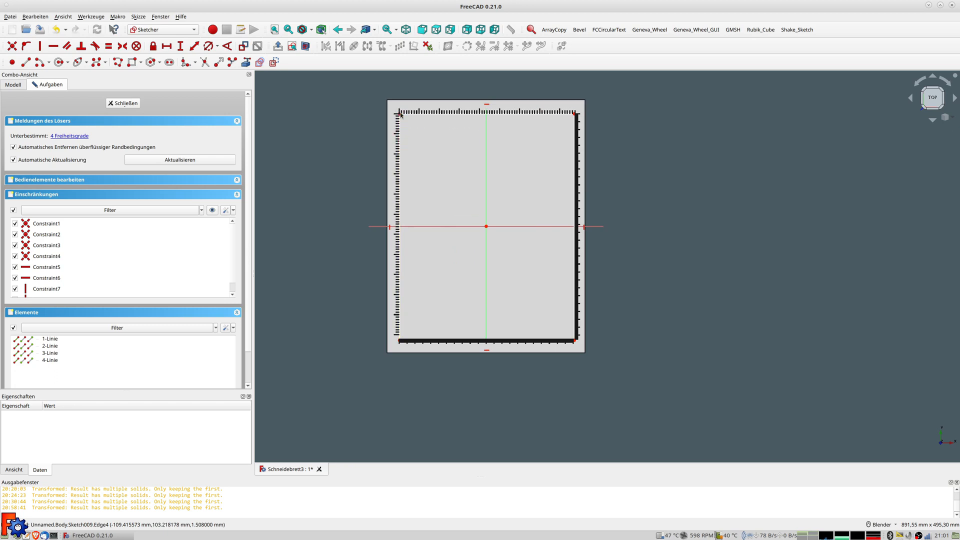
pyautogui.click(400, 114)
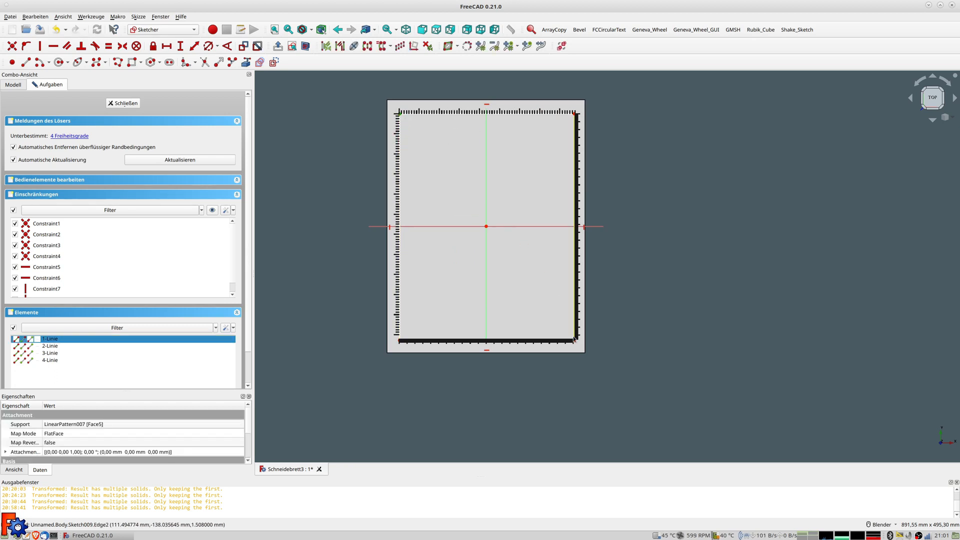
# Constrain the rectangle's top-left corner -110 mm horizontally from the vertical axis
pyautogui.scroll(3, 407, 129)
pyautogui.keyDown('shift'); pyautogui.moveTo(396, 113); pyautogui.dragTo(429, 199, button='middle'); pyautogui.keyUp('shift')
pyautogui.scroll(2, 428, 198)
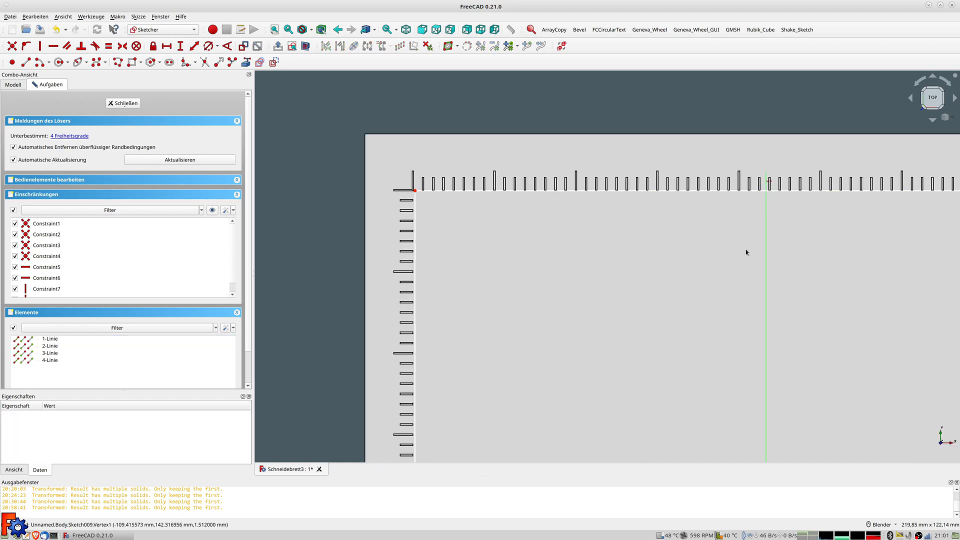
pyautogui.click(195, 46)
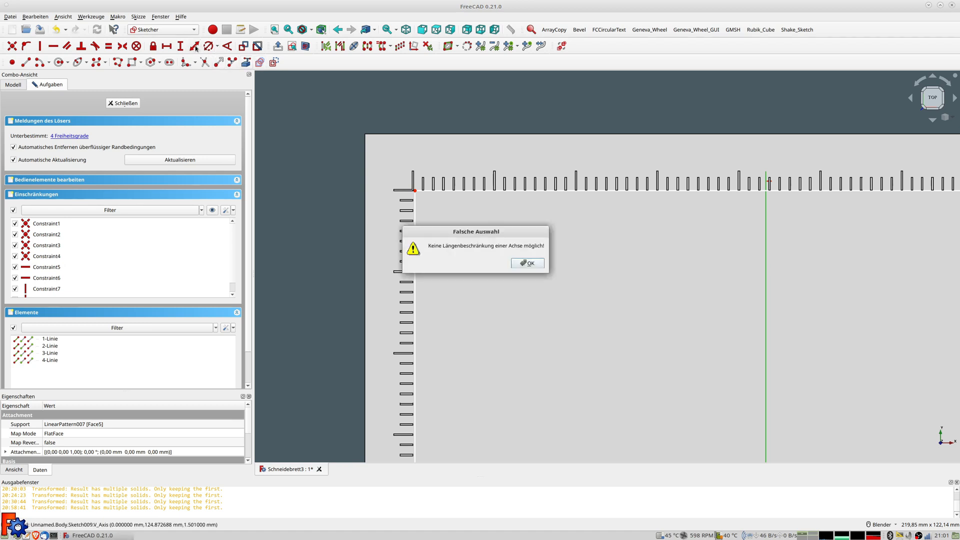
pyautogui.click(527, 264)
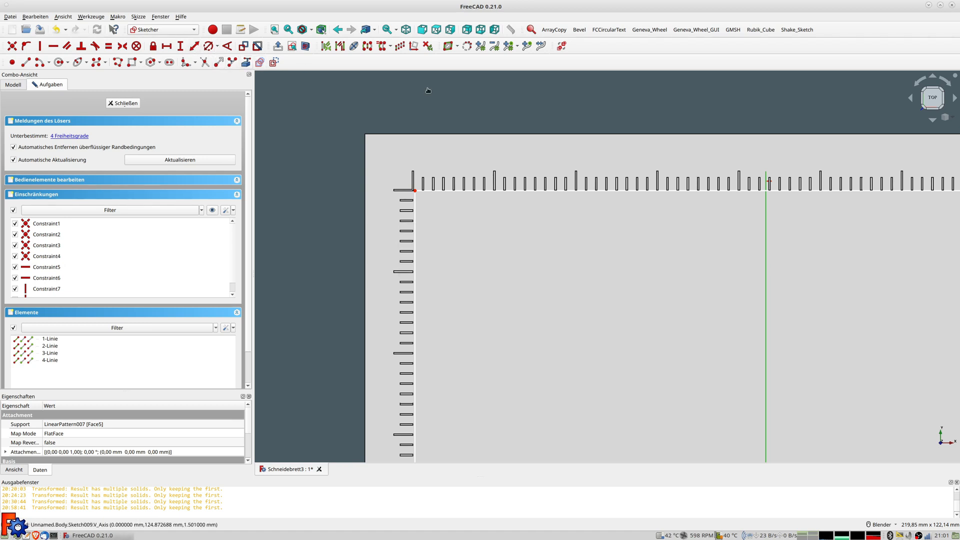
pyautogui.click(414, 191)
pyautogui.click(764, 258)
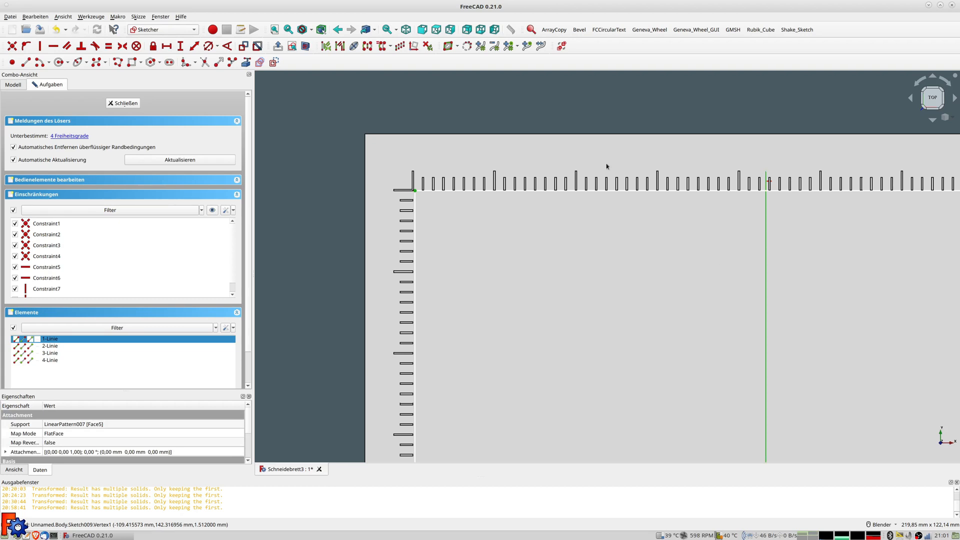
pyautogui.click(194, 46)
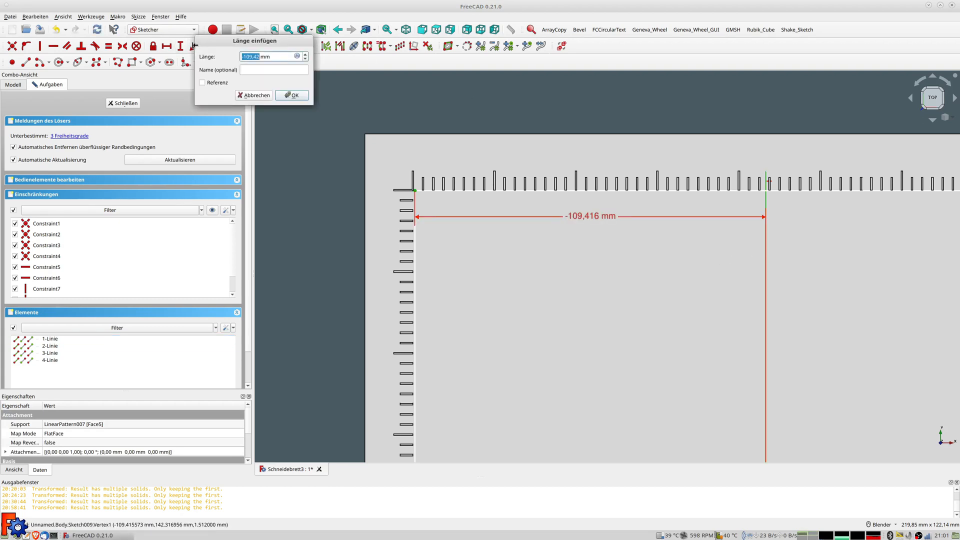
pyautogui.write('-')
pyautogui.press('Return')
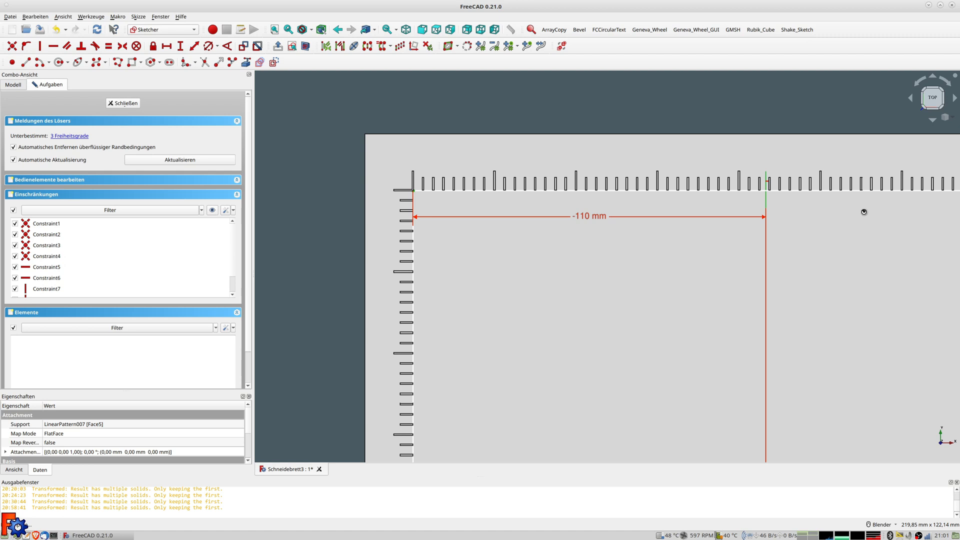
pyautogui.keyDown('shift'); pyautogui.moveTo(866, 211); pyautogui.dragTo(552, 238, button='middle'); pyautogui.keyUp('shift')
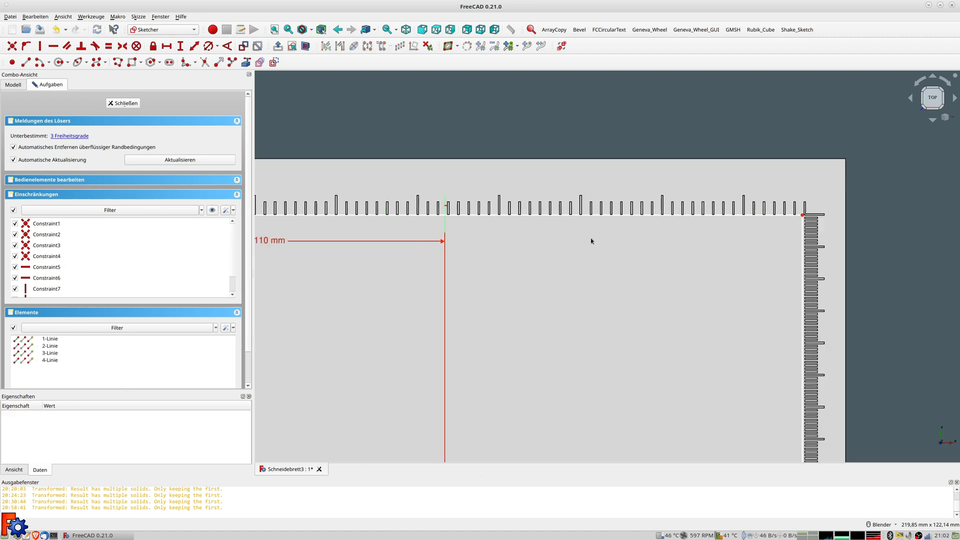
# Fix the top-right corner from the vertical axis with formula 8,75*25,4-110 (112,25 mm)
pyautogui.click(799, 216)
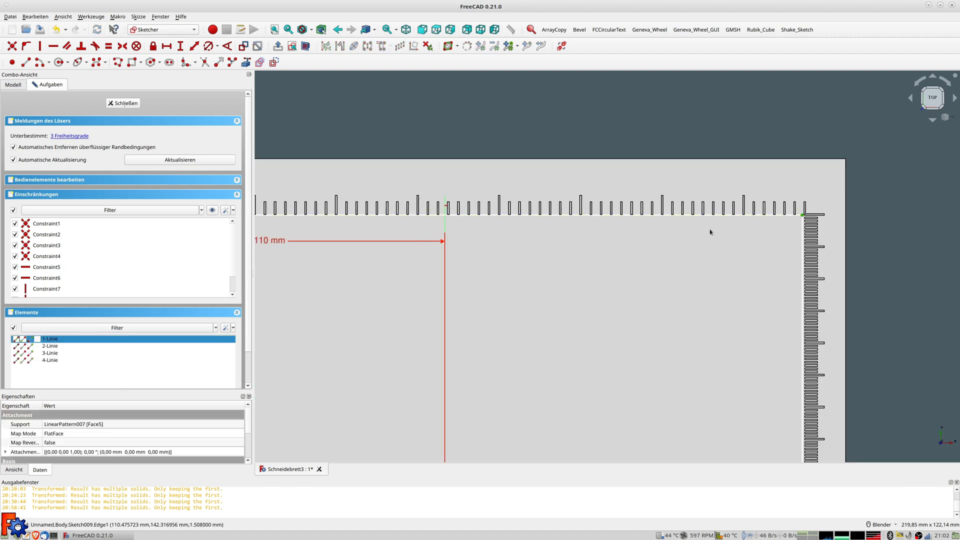
pyautogui.click(445, 269)
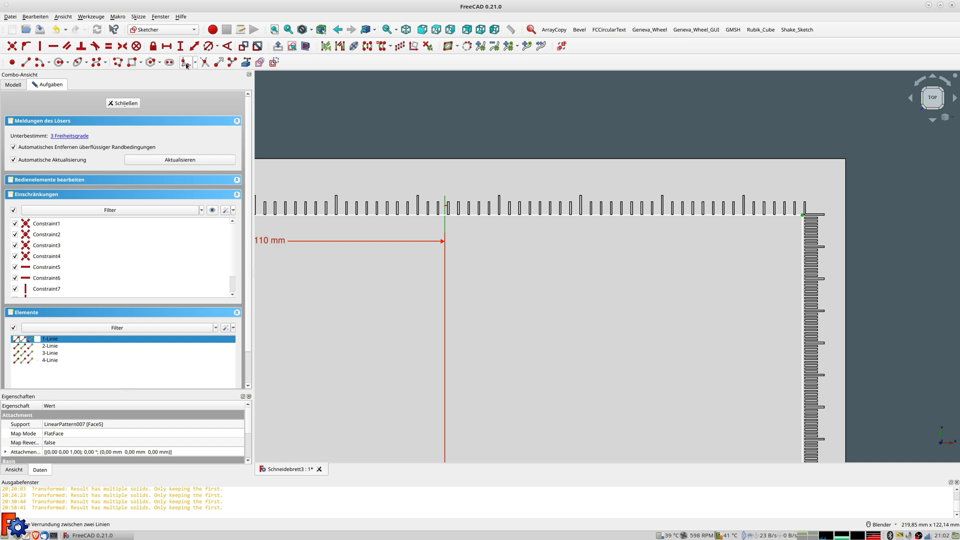
pyautogui.click(26, 62)
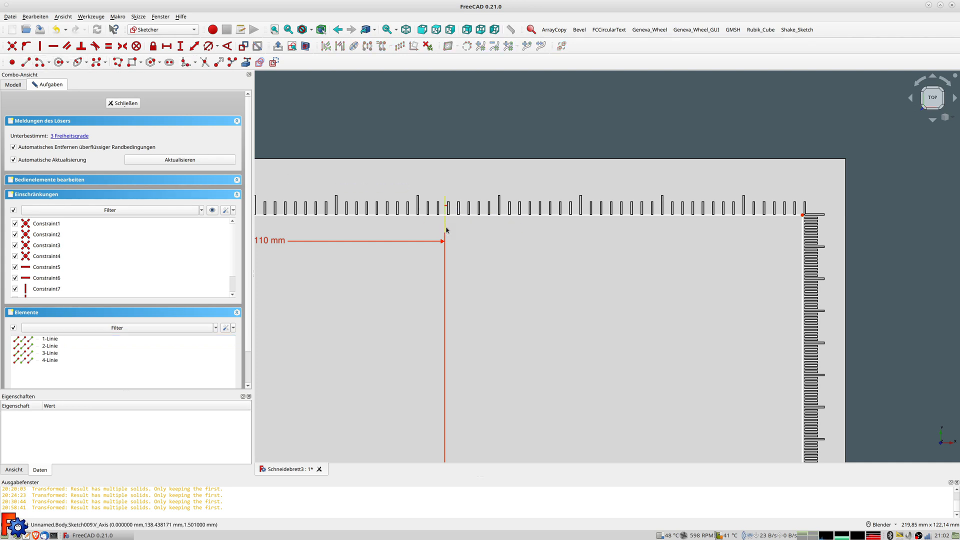
pyautogui.click(802, 215)
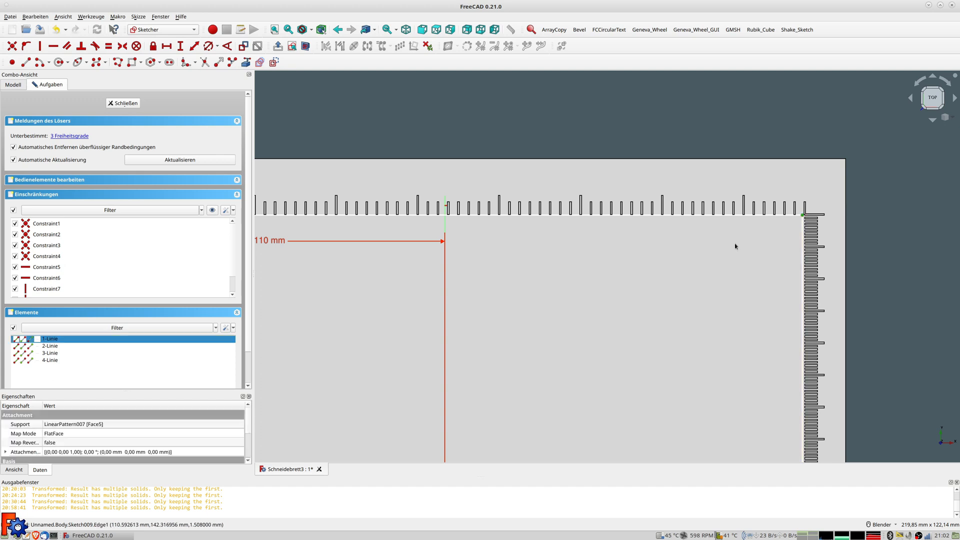
pyautogui.click(444, 225)
pyautogui.click(194, 46)
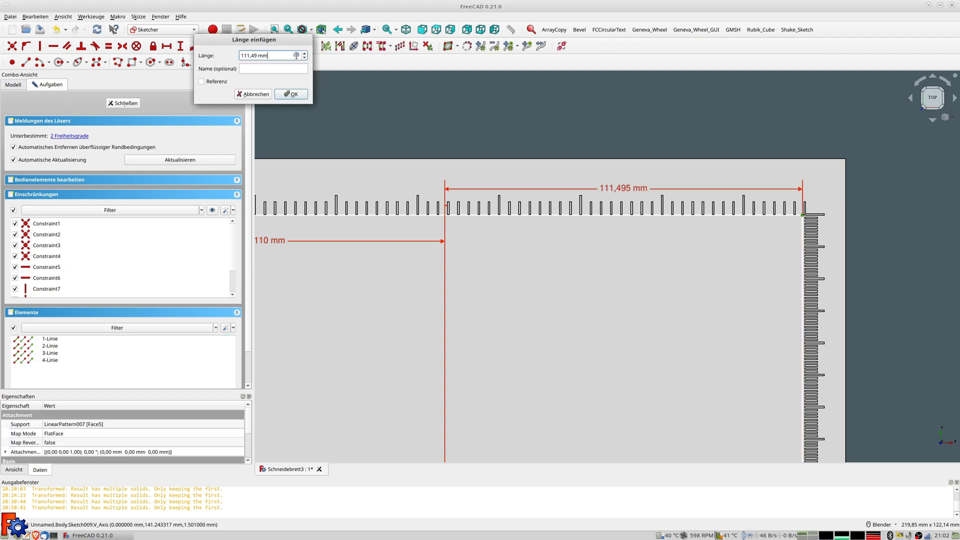
pyautogui.click(296, 55)
pyautogui.write('8,75')
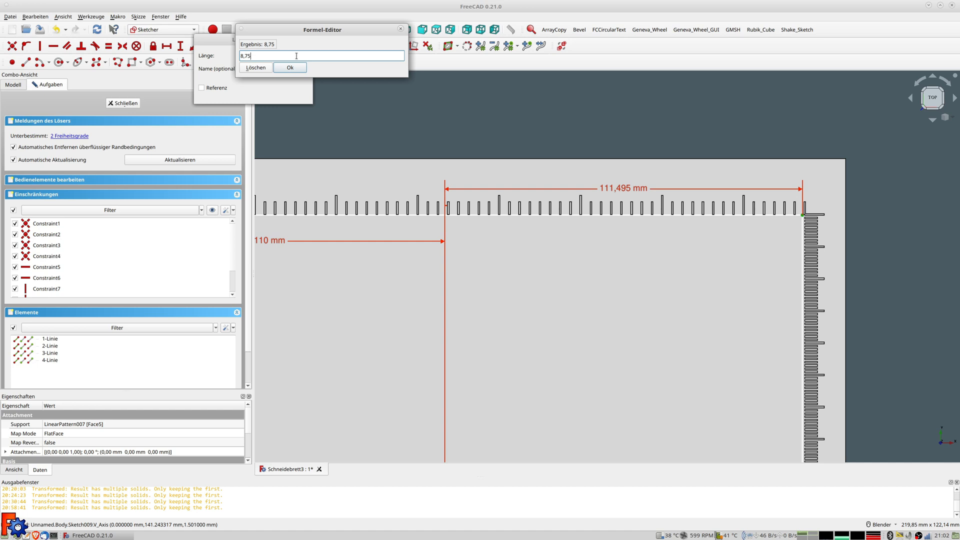
pyautogui.write('*')
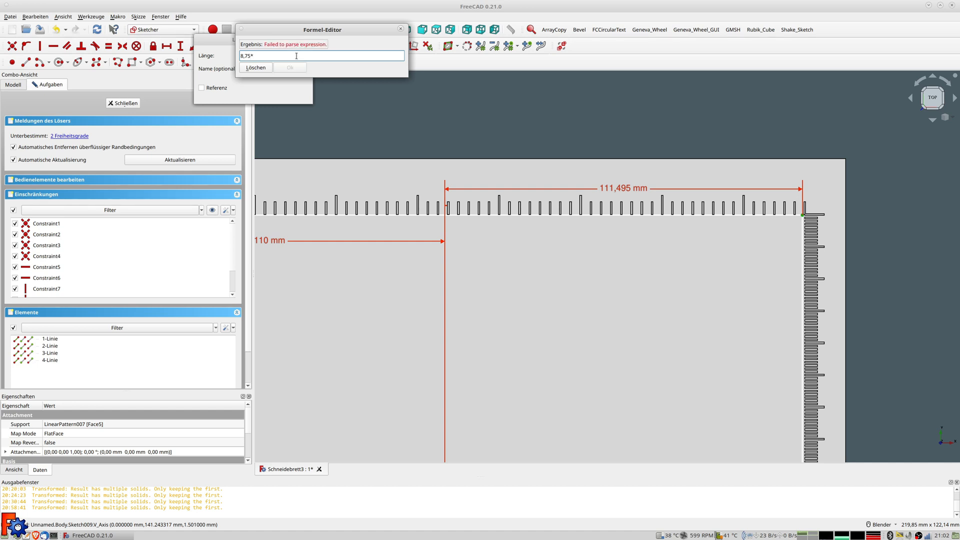
pyautogui.write('25,4-110')
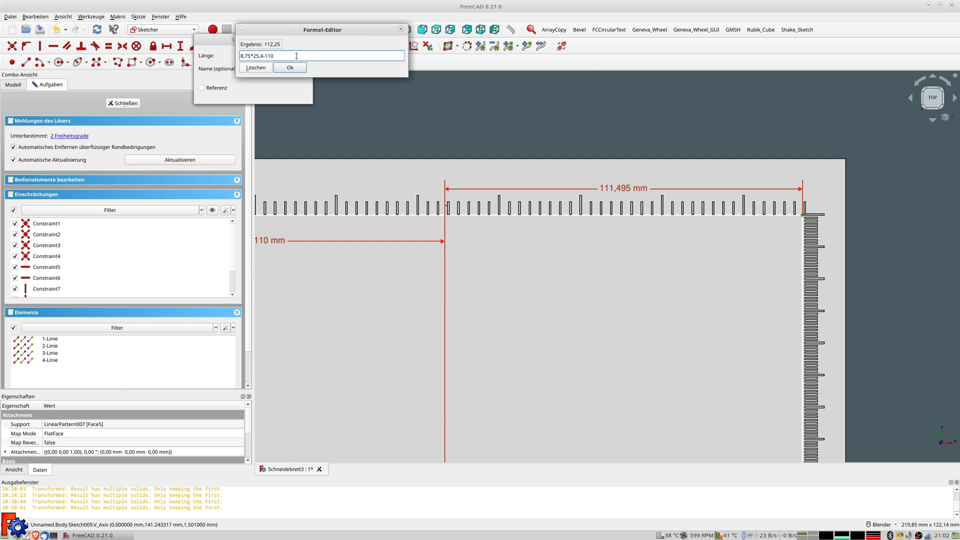
pyautogui.press('Return')
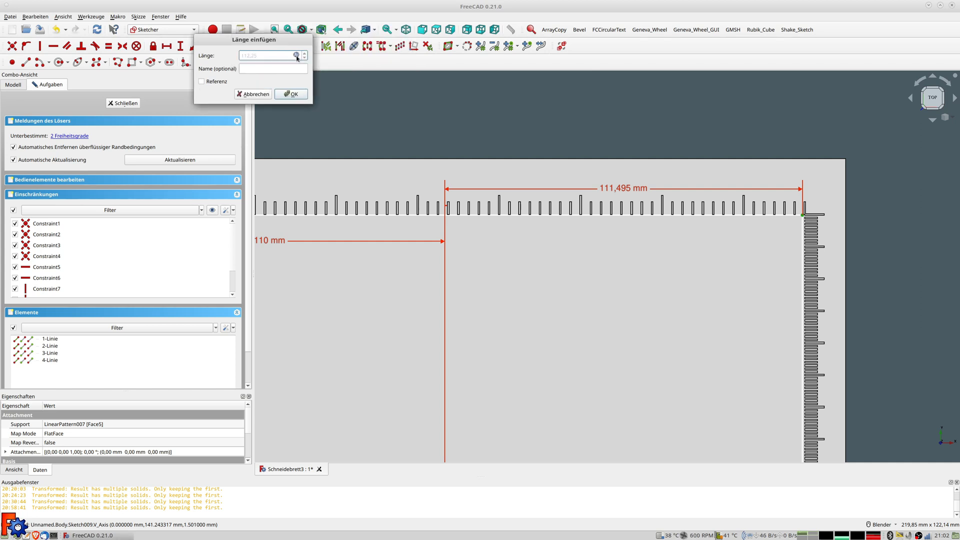
pyautogui.click(292, 95)
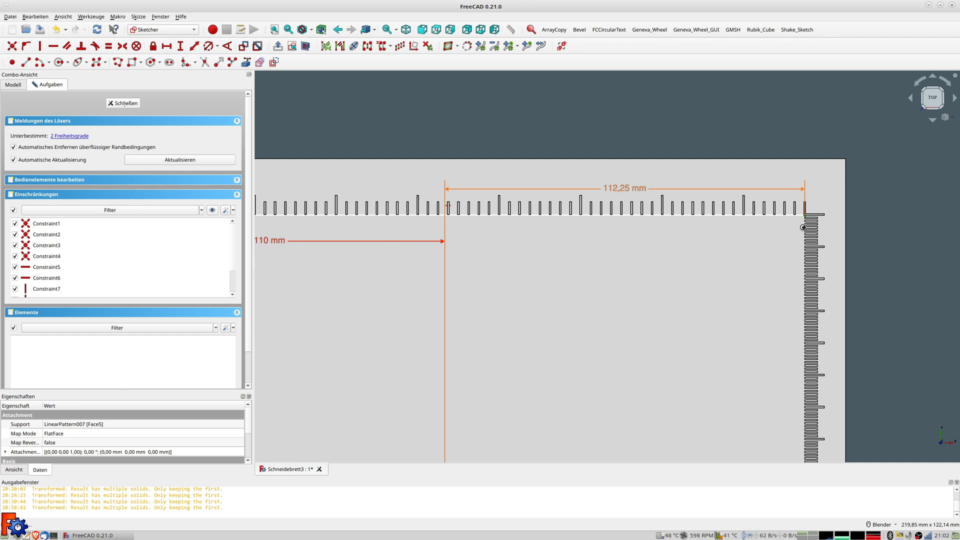
# Edit the top-left corner's horizontal dimension from -110 mm to -112 mm
pyautogui.scroll(2, 580, 238)
pyautogui.scroll(-7, 536, 238)
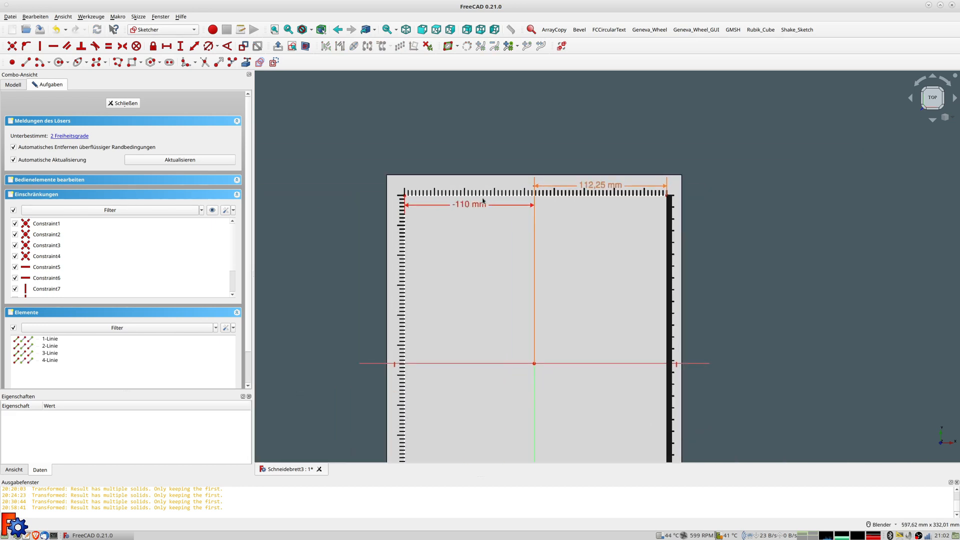
pyautogui.scroll(5, 483, 200)
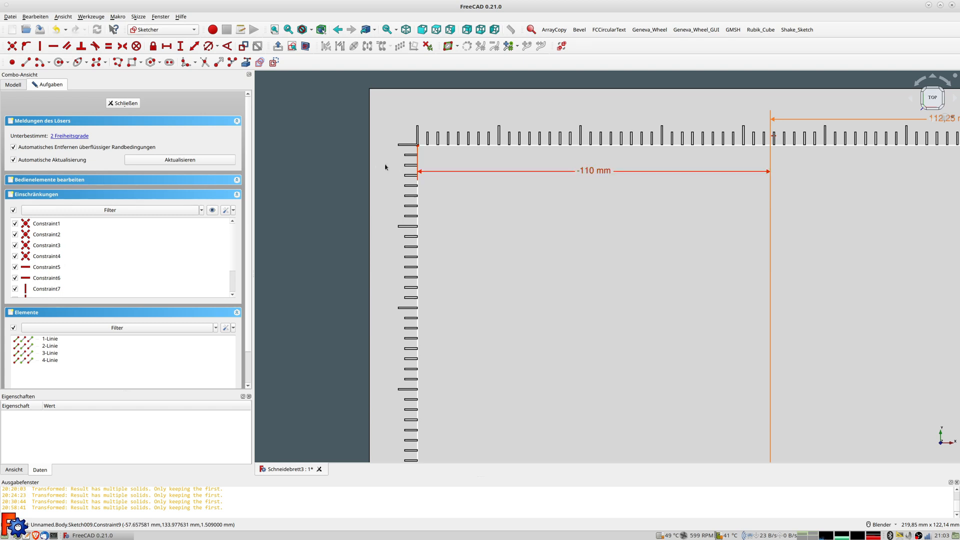
pyautogui.doubleClick(590, 171)
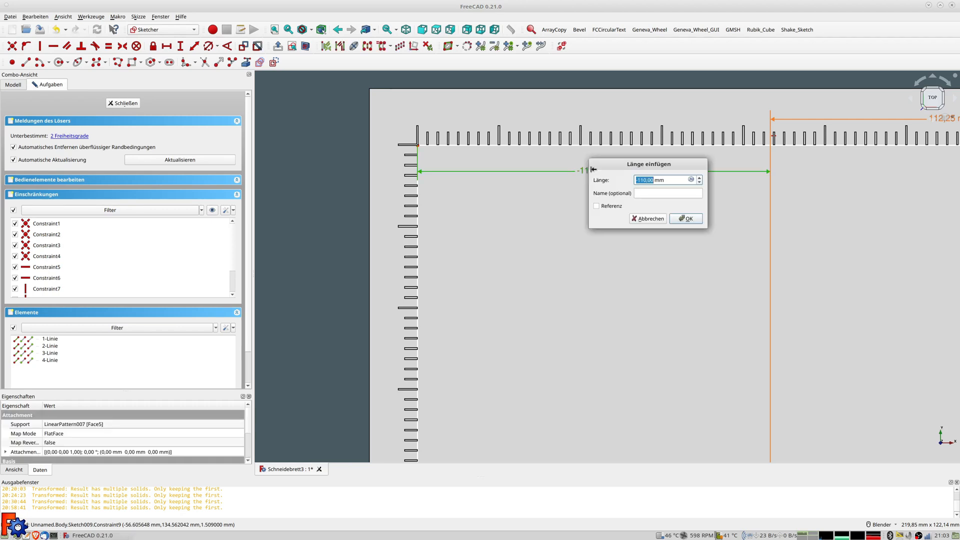
pyautogui.click(691, 179)
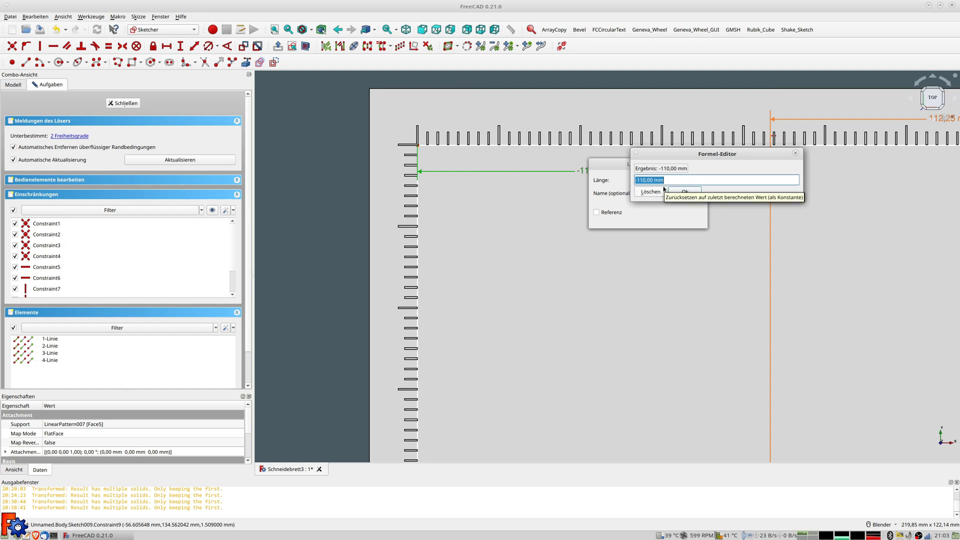
pyautogui.click(644, 180)
pyautogui.write('2')
pyautogui.press('Delete')
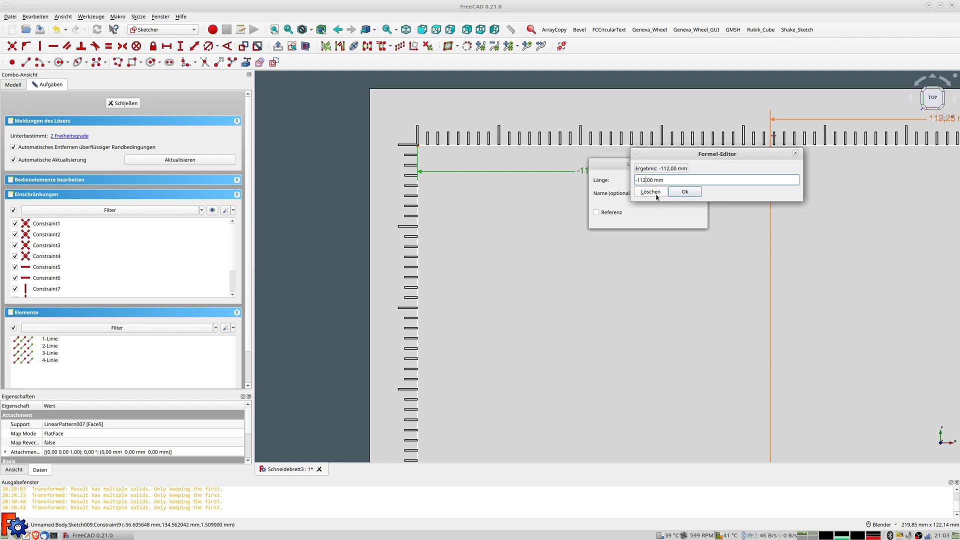
pyautogui.click(685, 192)
pyautogui.click(688, 219)
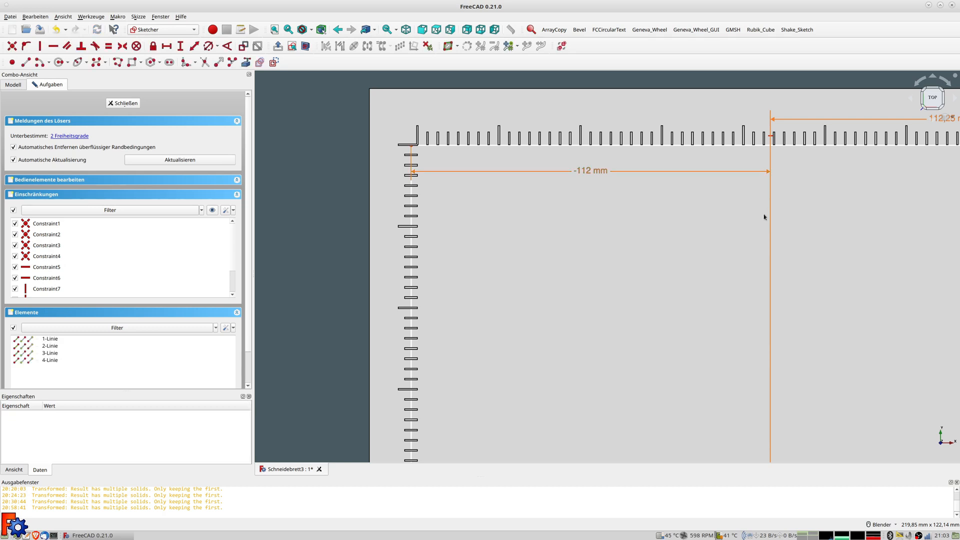
# Change the top-right corner dimension from 112,25 to 114,25 mm by editing its expression to 8.75·25.4−108
pyautogui.scroll(-5, 764, 217)
pyautogui.keyDown('shift'); pyautogui.moveTo(821, 198); pyautogui.dragTo(645, 212, button='middle'); pyautogui.keyUp('shift')
pyautogui.scroll(5, 704, 200)
pyautogui.scroll(5, 774, 198)
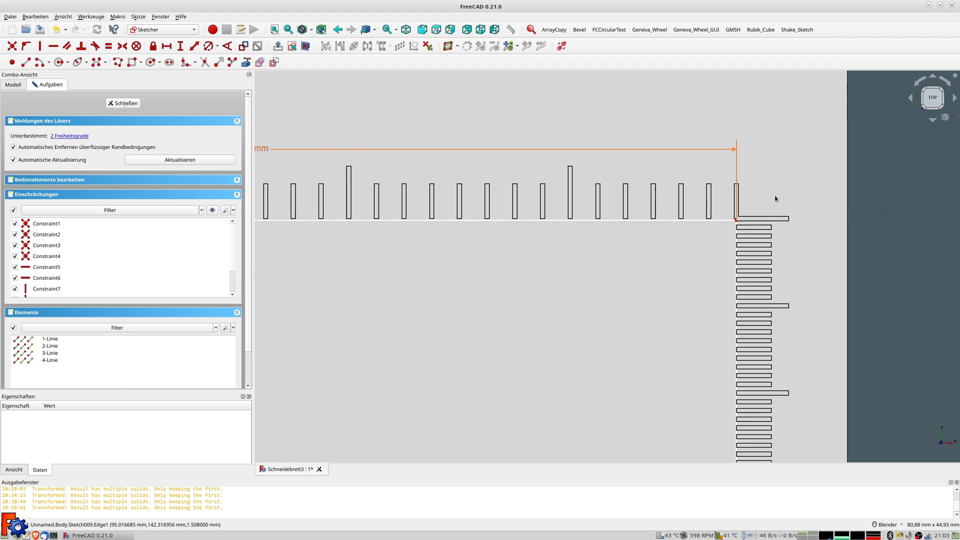
pyautogui.scroll(-2, 399, 166)
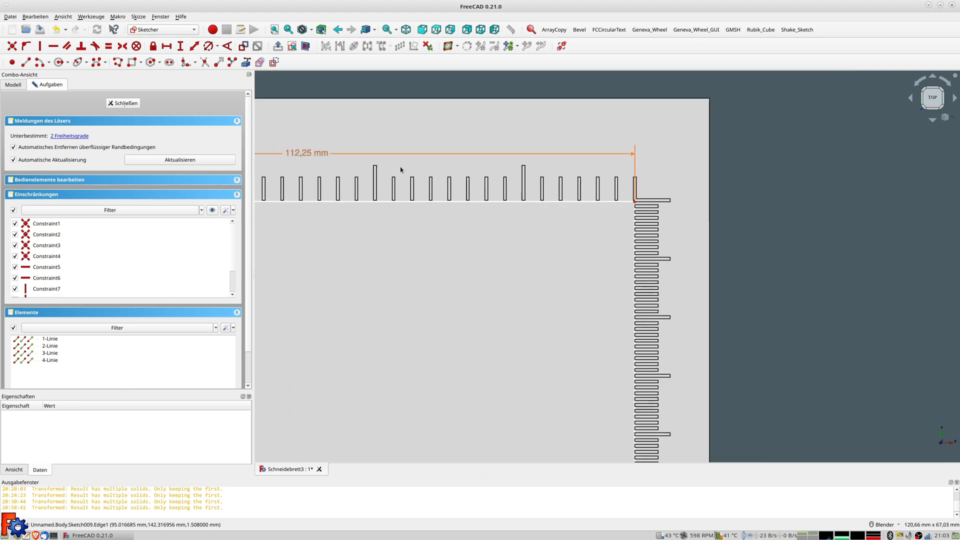
pyautogui.doubleClick(306, 153)
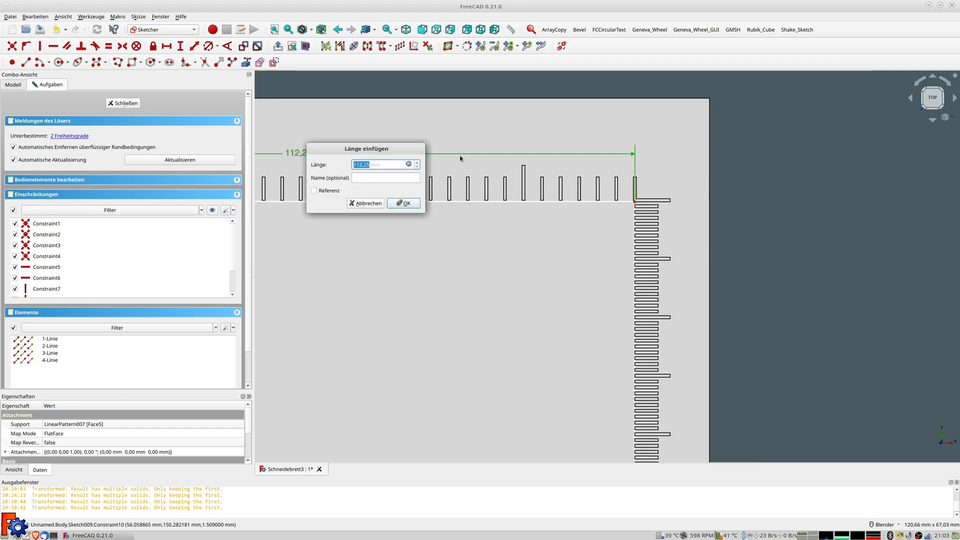
pyautogui.click(409, 164)
pyautogui.click(396, 165)
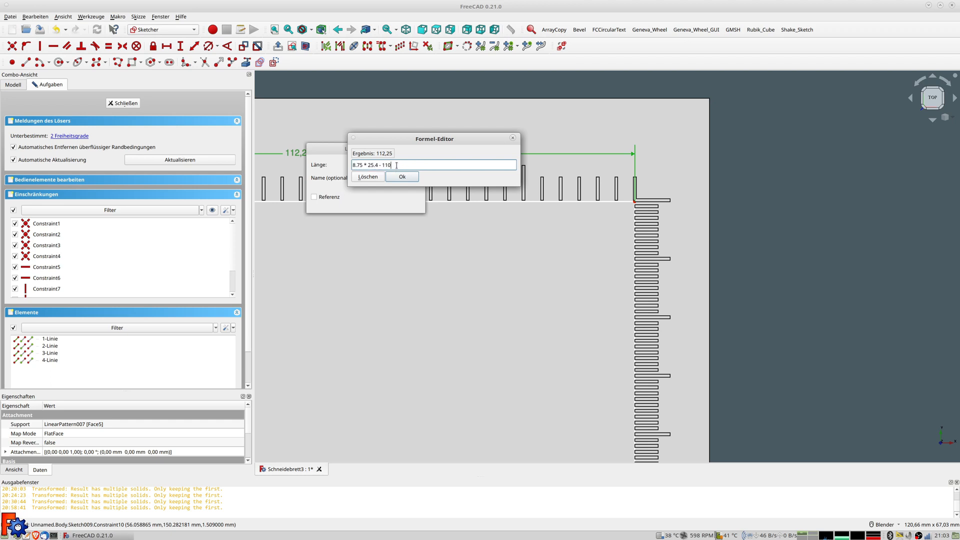
pyautogui.press('BackSpace')
pyautogui.press('BackSpace')
pyautogui.press('BackSpace')
pyautogui.write('108')
pyautogui.press('Return')
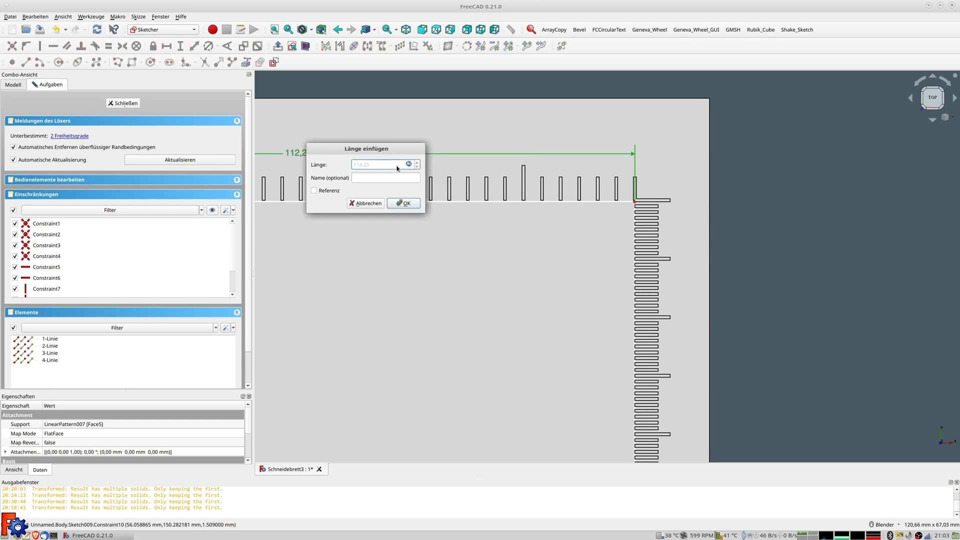
pyautogui.click(404, 203)
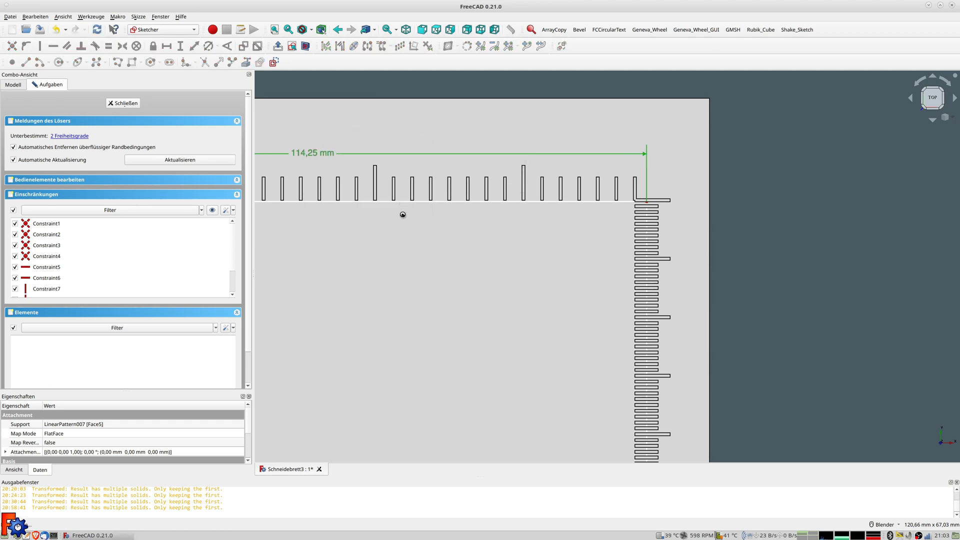
pyautogui.click(440, 244)
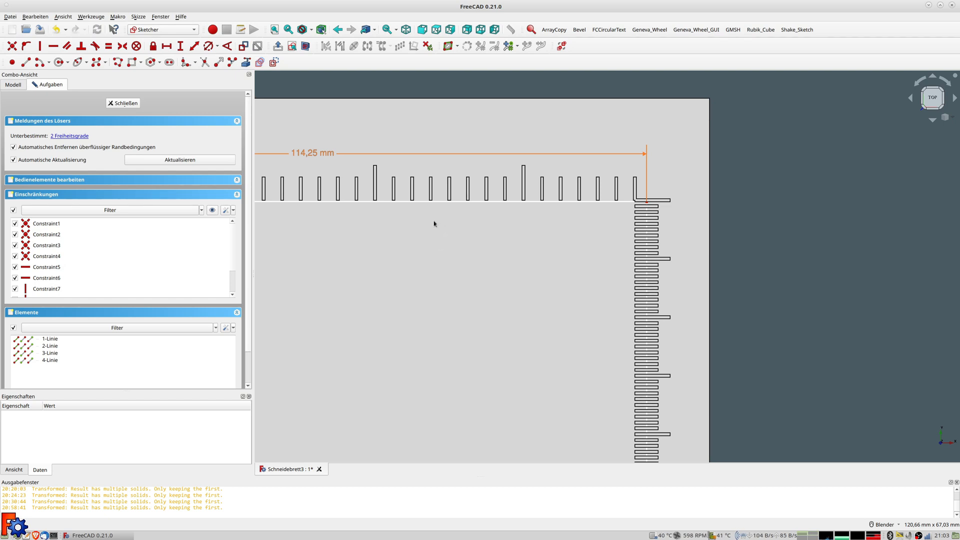
# Select the rectangle's top-left corner point together with the horizontal sketch axis
pyautogui.scroll(-4, 329, 219)
pyautogui.keyDown('shift'); pyautogui.moveTo(339, 218); pyautogui.dragTo(871, 227, button='middle'); pyautogui.keyUp('shift')
pyautogui.keyDown('shift'); pyautogui.moveTo(494, 260); pyautogui.dragTo(504, 171, button='middle'); pyautogui.keyUp('shift')
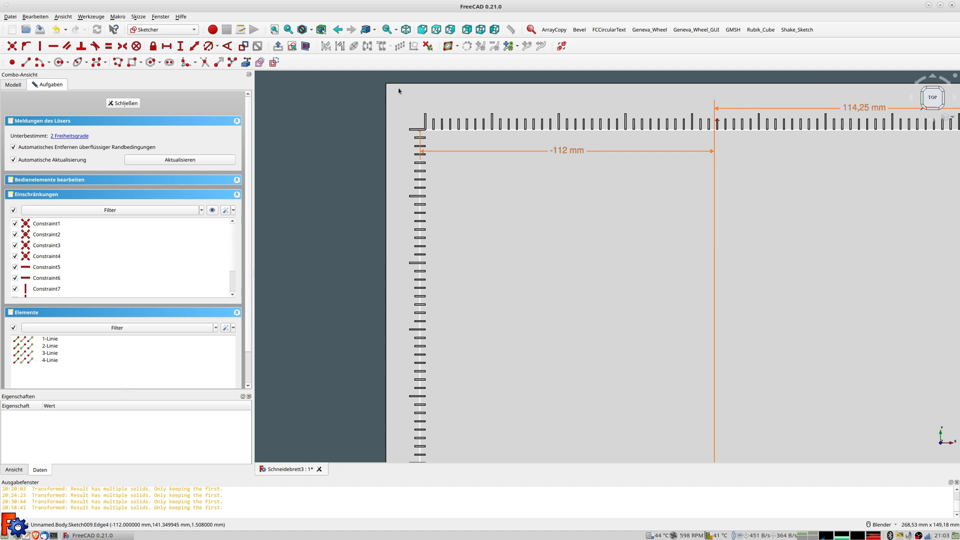
pyautogui.click(420, 130)
pyautogui.scroll(-5, 584, 281)
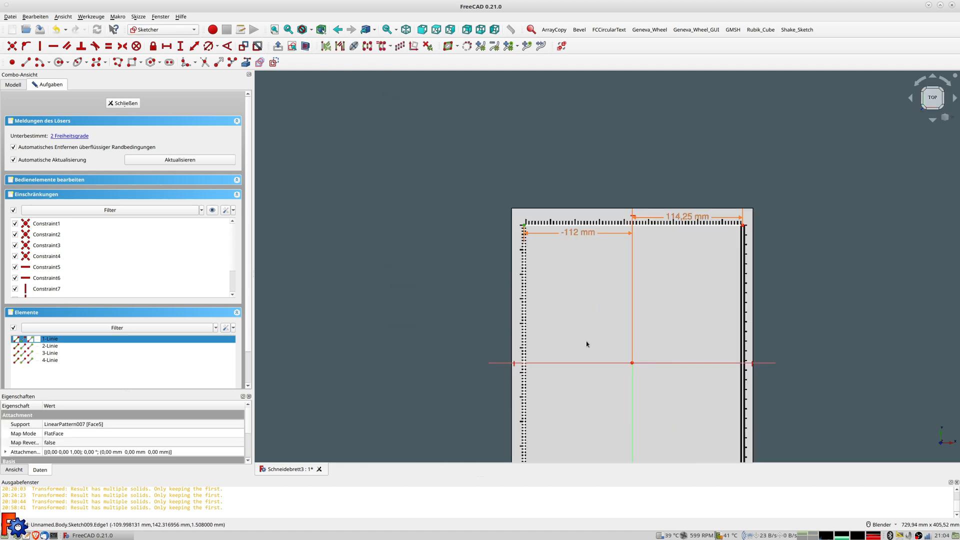
pyautogui.click(574, 363)
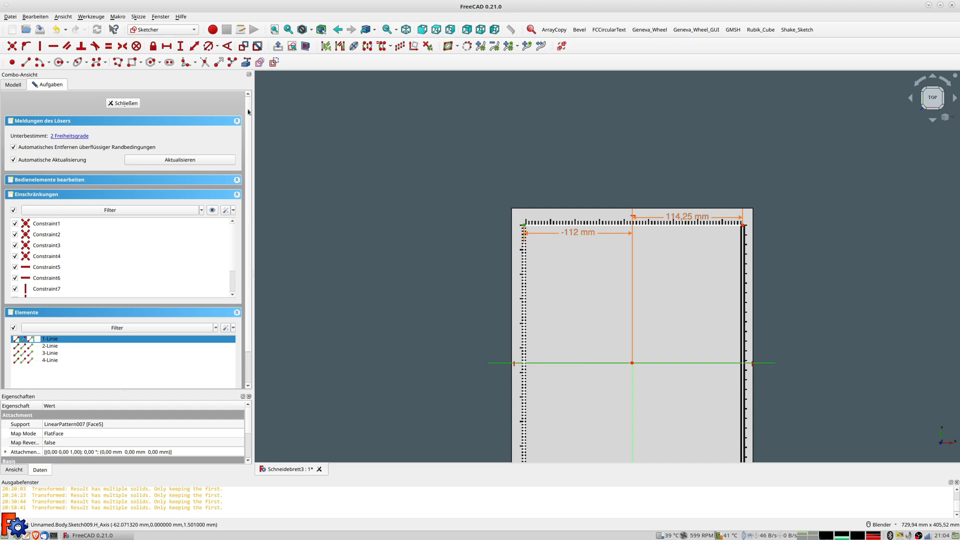
# Constrain that corner's vertical distance to the expression 285/2+2, giving 144.5 mm
pyautogui.click(194, 47)
pyautogui.click(297, 58)
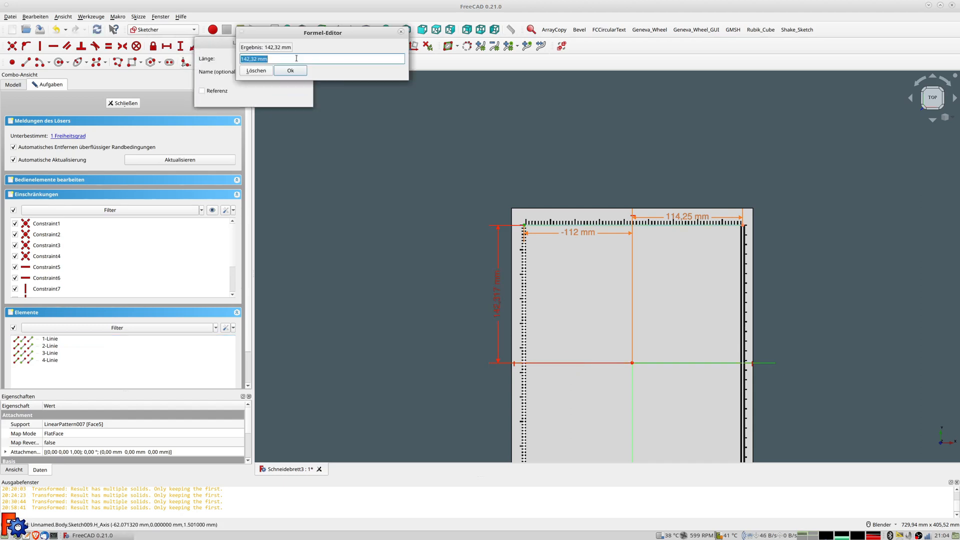
pyautogui.write('285/')
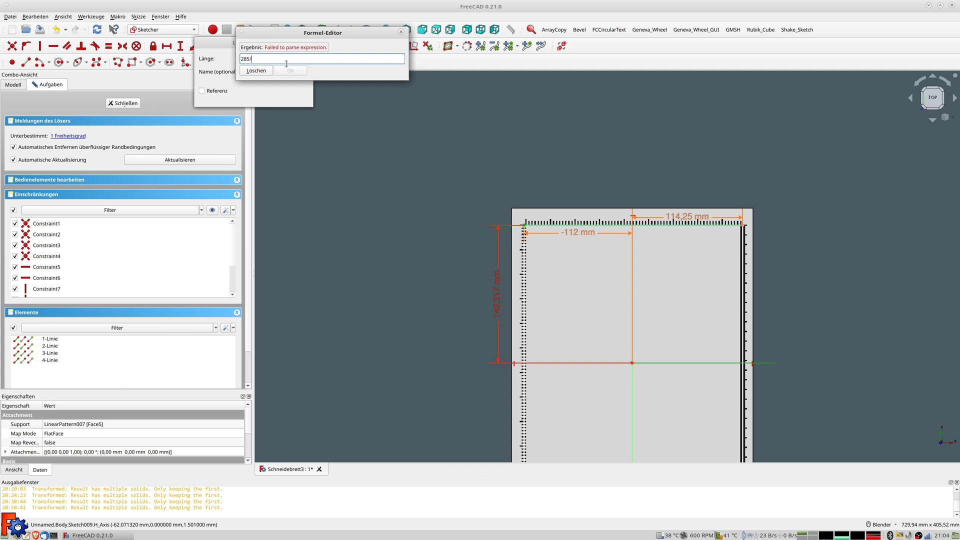
pyautogui.write('2')
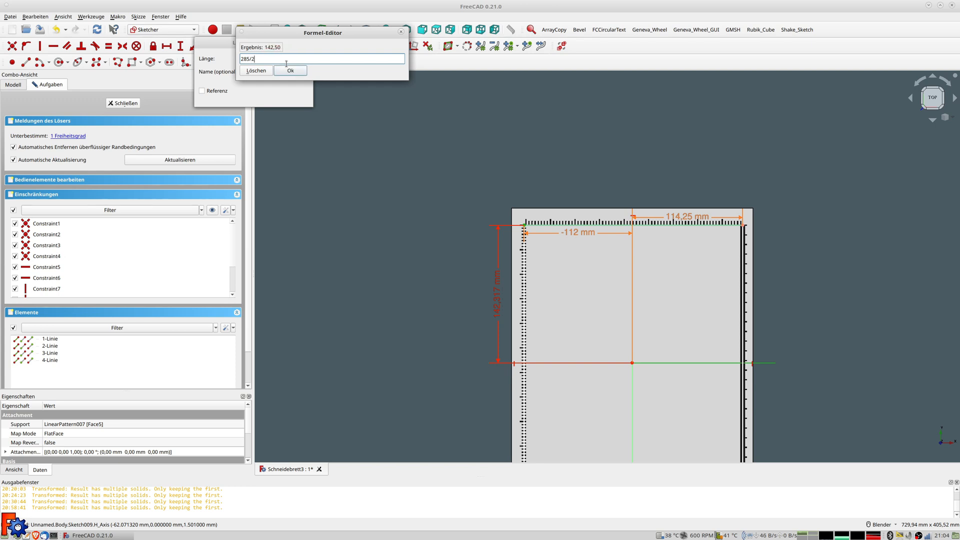
pyautogui.write('+2')
pyautogui.press('Return')
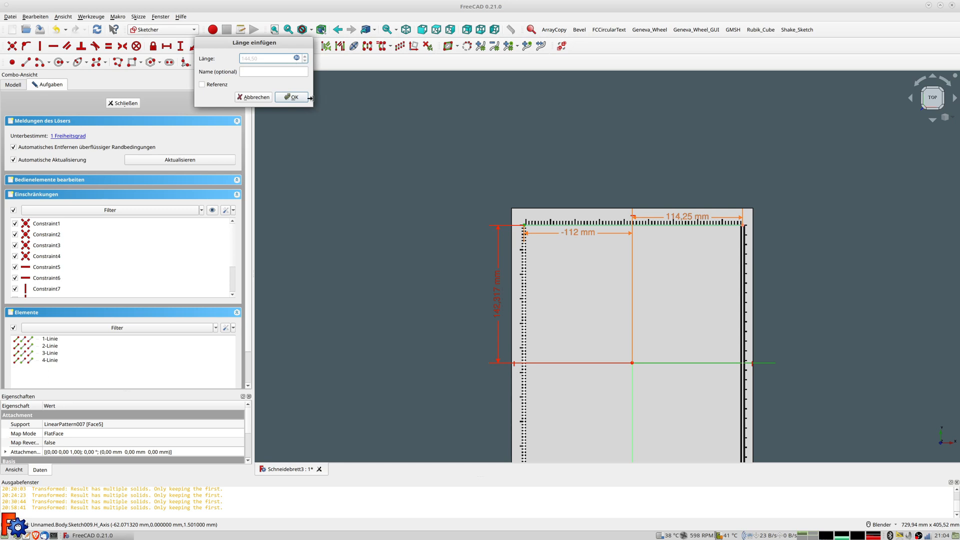
pyautogui.click(295, 98)
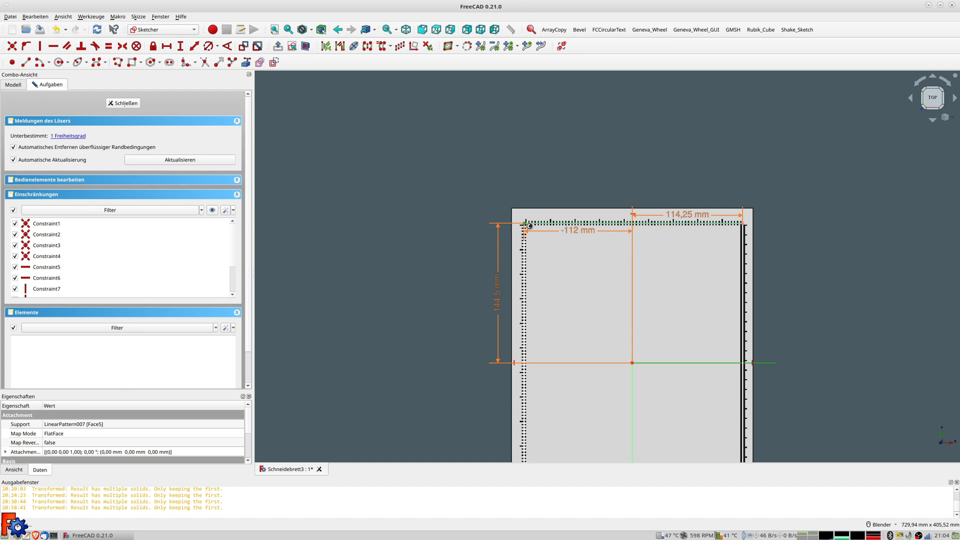
pyautogui.scroll(1, 529, 226)
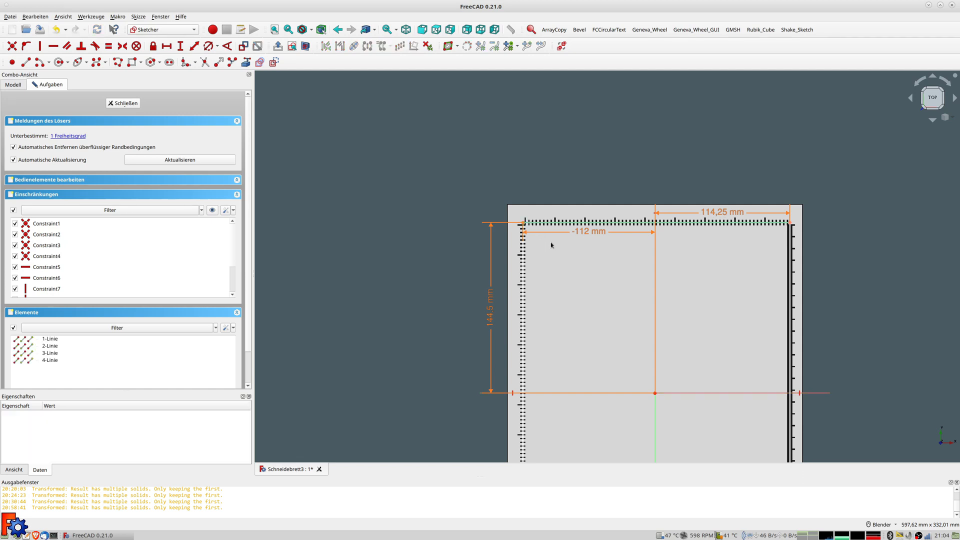
pyautogui.scroll(-1, 550, 242)
pyautogui.moveTo(613, 282)
pyautogui.keyDown('shift'); pyautogui.mouseDown(button='middle')
pyautogui.moveTo(481, 156)
pyautogui.moveTo(489, 158)
pyautogui.mouseUp(button='middle'); pyautogui.keyUp('shift')
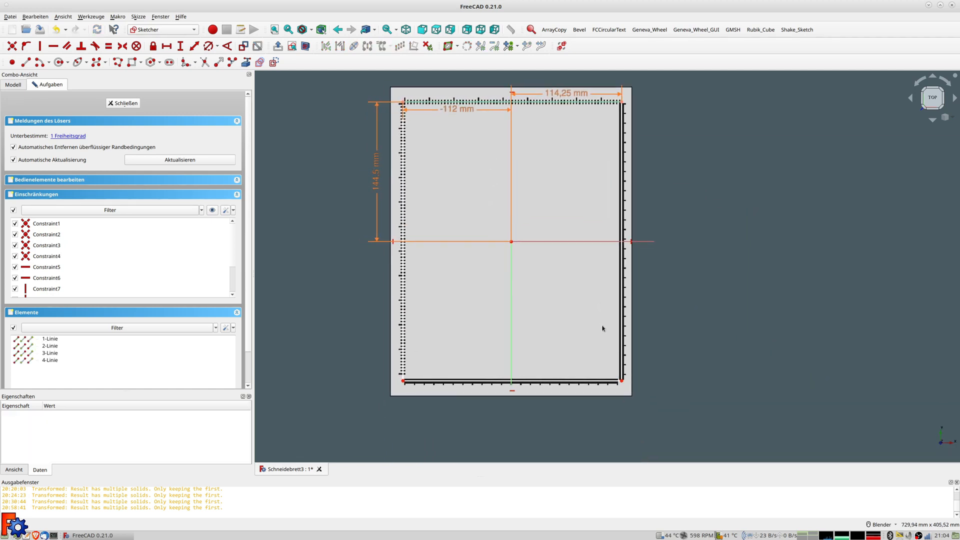
# Constrain the bottom-right corner -144.5 mm (-285/2-2) vertically from the horizontal axis
pyautogui.click(622, 383)
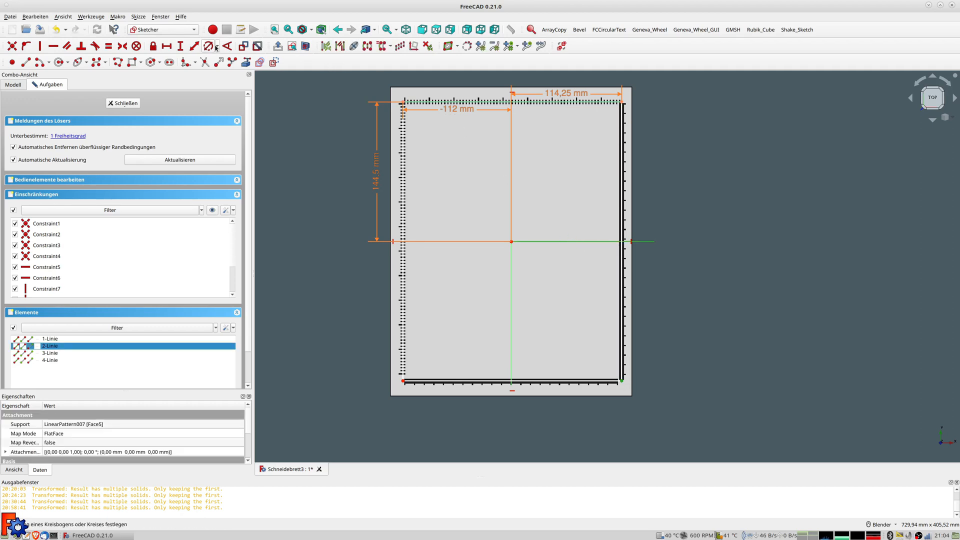
pyautogui.click(195, 47)
pyautogui.write('-285')
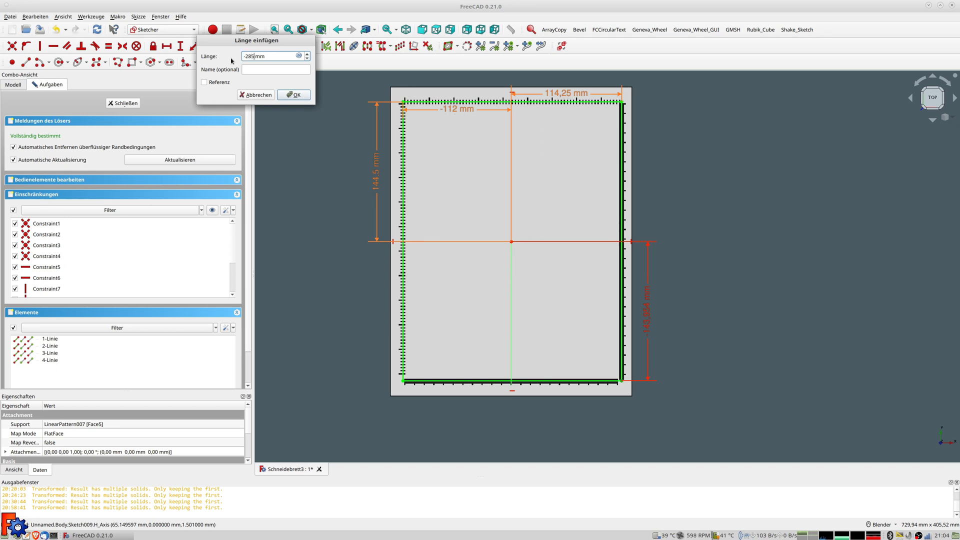
pyautogui.write('-2')
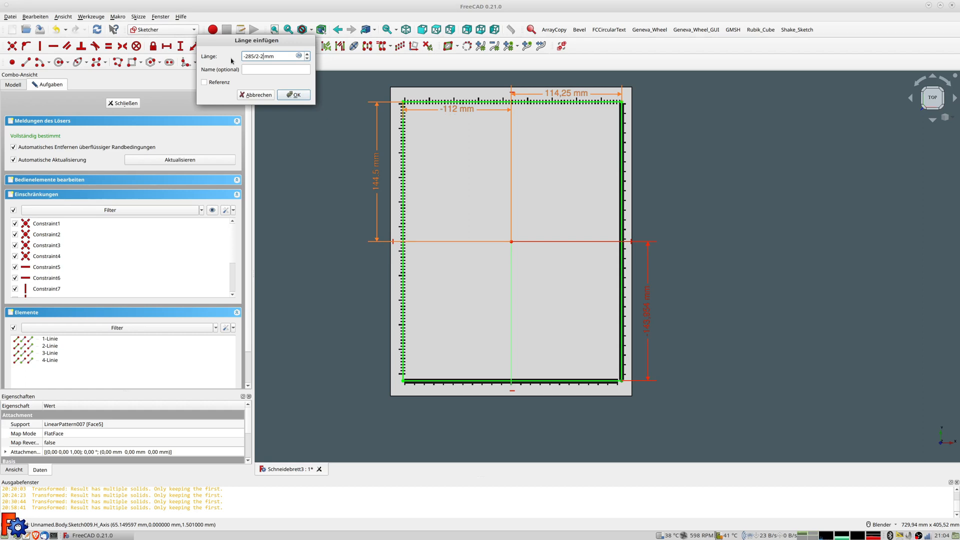
pyautogui.press('Return')
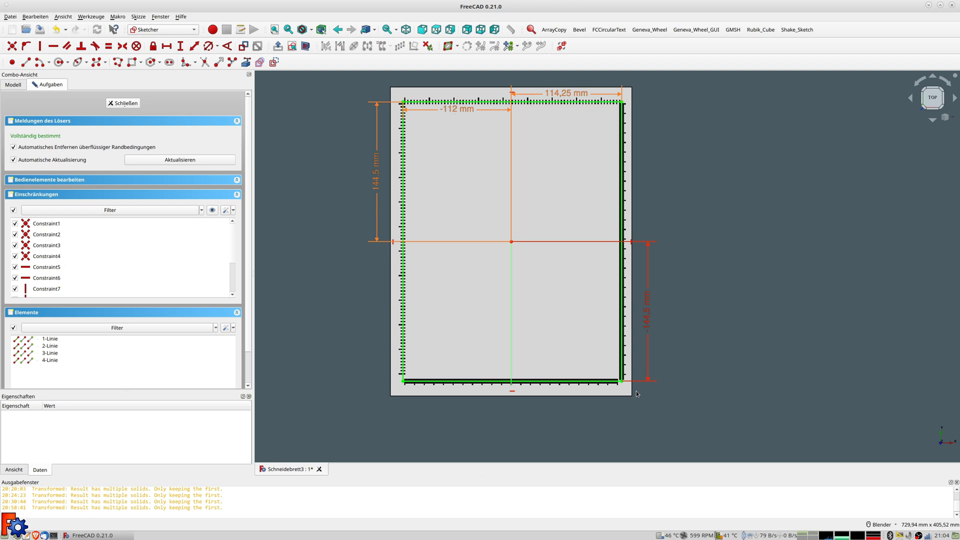
pyautogui.scroll(5, 631, 387)
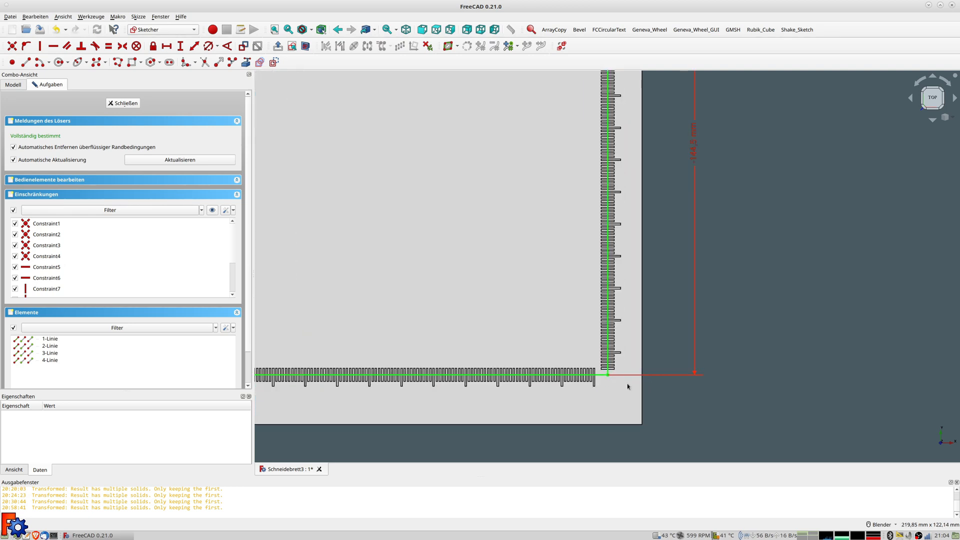
pyautogui.scroll(-5, 628, 386)
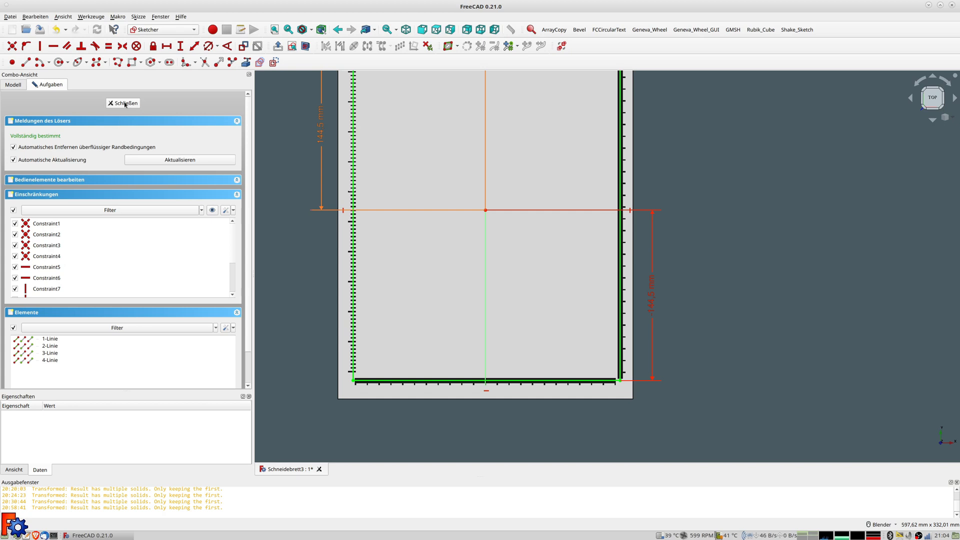
# Close Sketch009, pad it 1 mm as Pad009, and select the pad's top face
pyautogui.press('Escape')
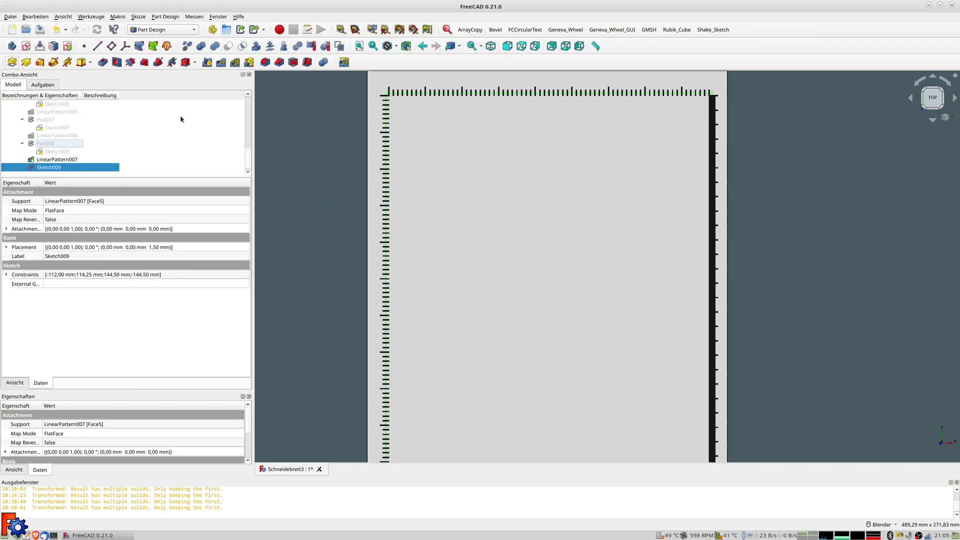
pyautogui.click(12, 64)
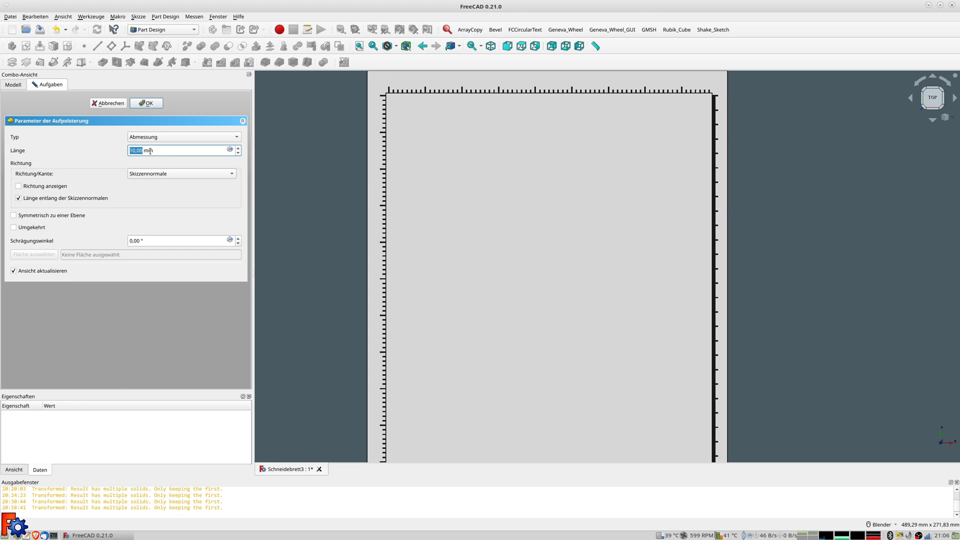
pyautogui.write('1')
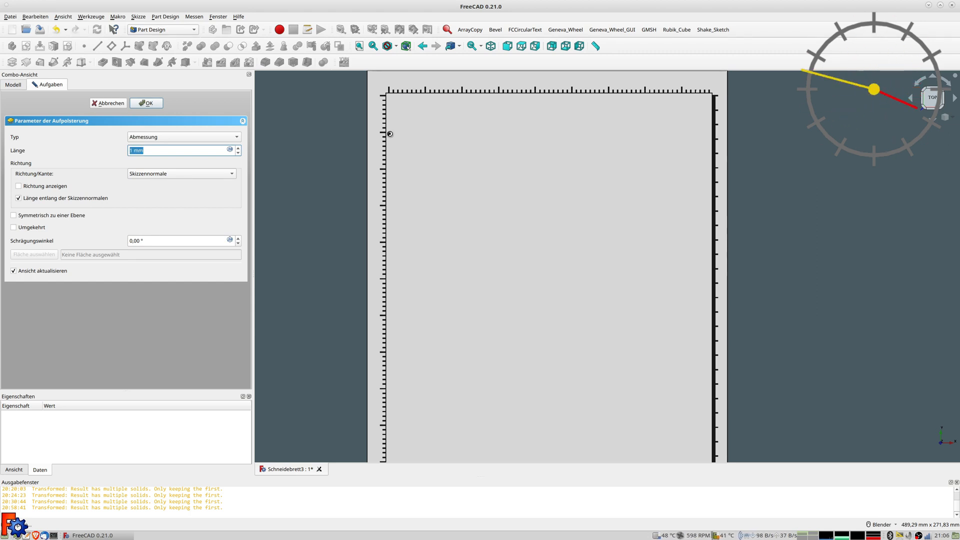
pyautogui.scroll(8, 391, 104)
pyautogui.scroll(-3, 392, 118)
pyautogui.moveTo(391, 119); pyautogui.dragTo(431, 150, button='middle')
pyautogui.scroll(-4, 431, 150)
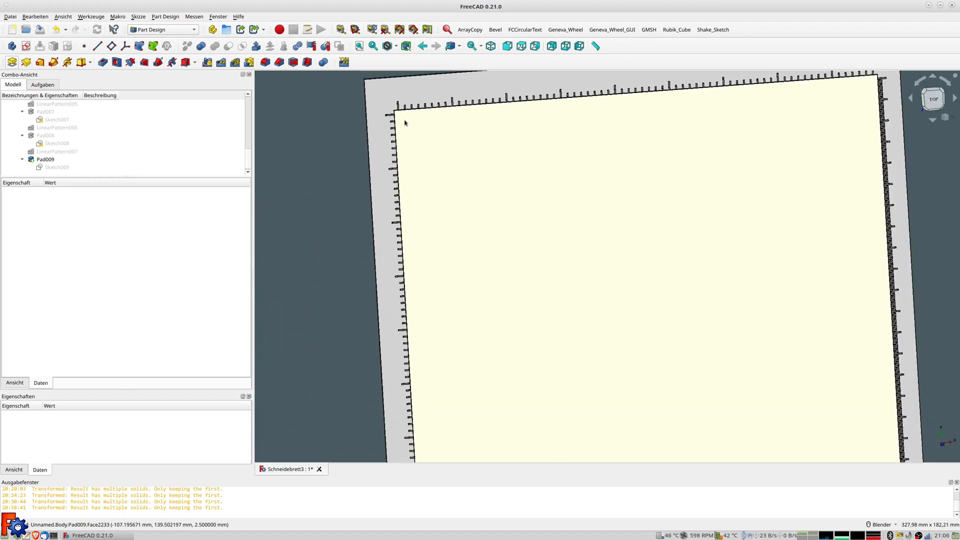
pyautogui.scroll(4, 399, 119)
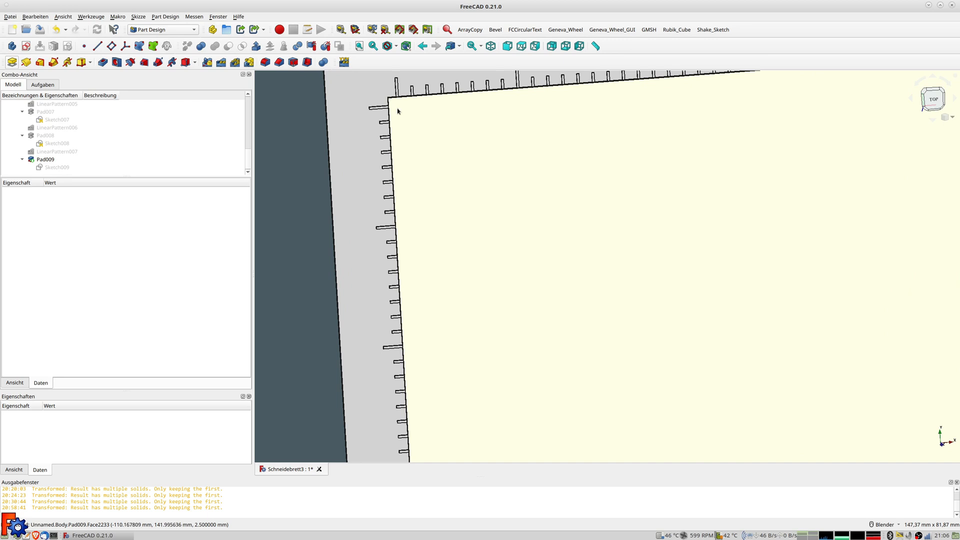
pyautogui.click(419, 130)
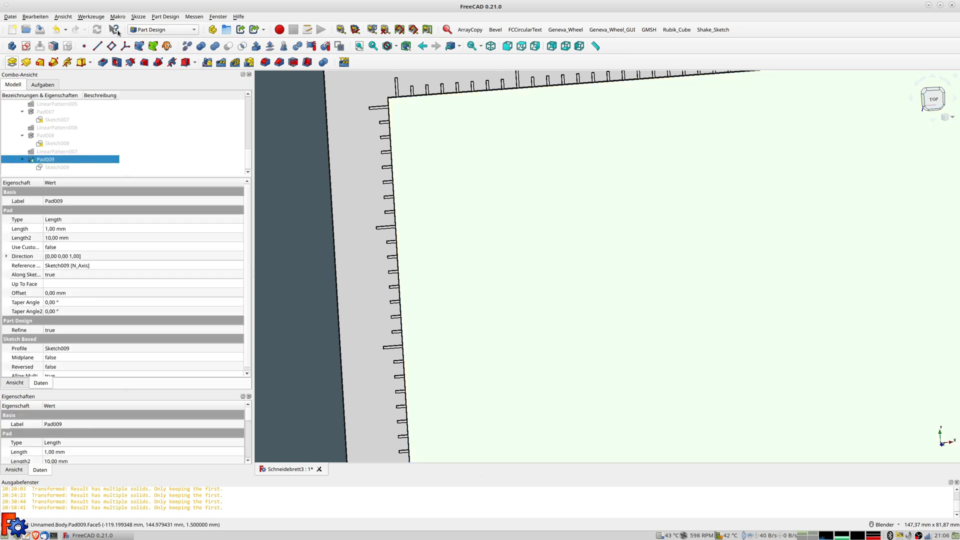
# Start a new sketch on the pad face and draw a rectangle at its top-left corner
pyautogui.click(26, 46)
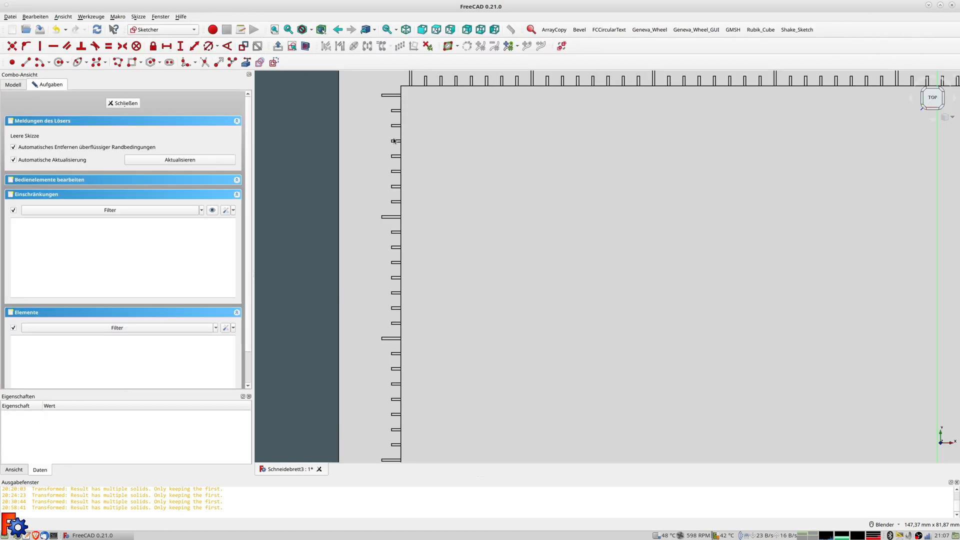
pyautogui.keyDown('shift'); pyautogui.moveTo(411, 103); pyautogui.dragTo(387, 146, button='middle'); pyautogui.keyUp('shift')
pyautogui.click(132, 61)
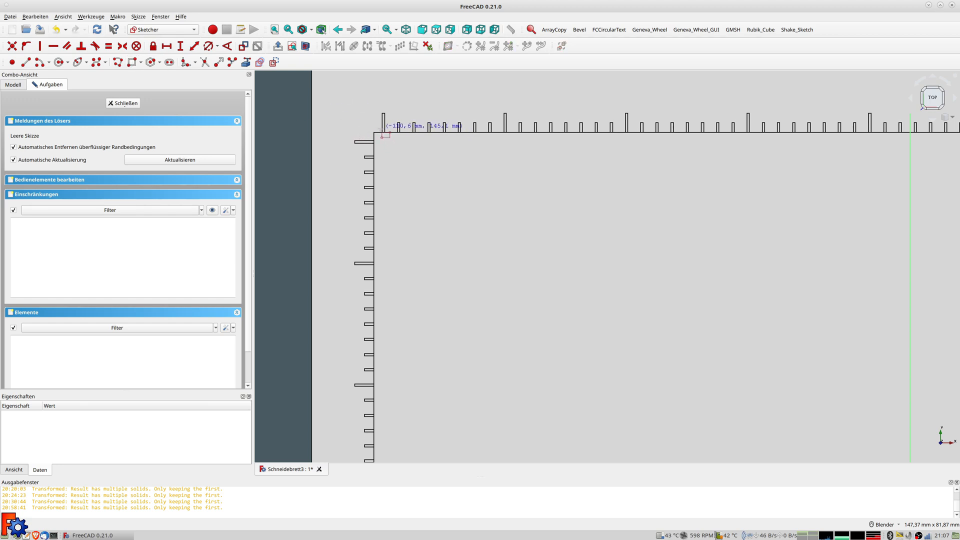
pyautogui.click(384, 133)
pyautogui.click(389, 188)
# Drag the rectangle's vertices into a thin strip spanning the full pad height
pyautogui.scroll(-3, 402, 230)
pyautogui.keyDown('shift'); pyautogui.moveTo(402, 230); pyautogui.dragTo(411, 131, button='middle'); pyautogui.keyUp('shift')
pyautogui.moveTo(412, 111); pyautogui.dragTo(424, 442)
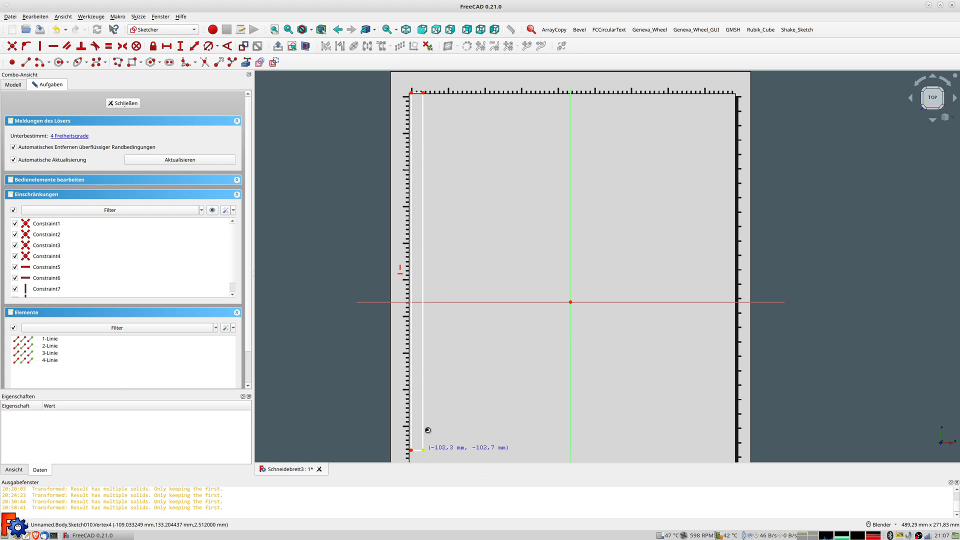
pyautogui.keyDown('shift'); pyautogui.moveTo(430, 407); pyautogui.dragTo(430, 240, button='middle'); pyautogui.keyUp('shift')
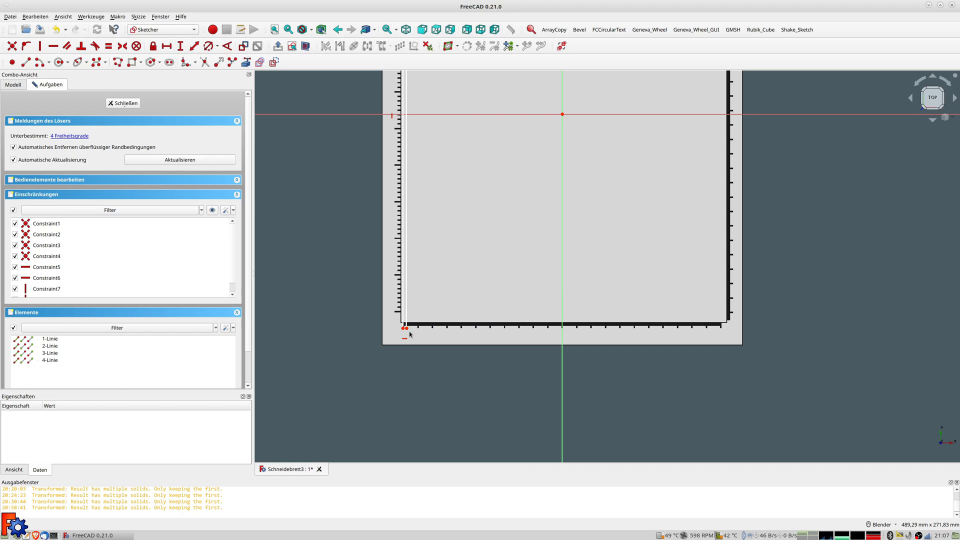
pyautogui.scroll(5, 409, 334)
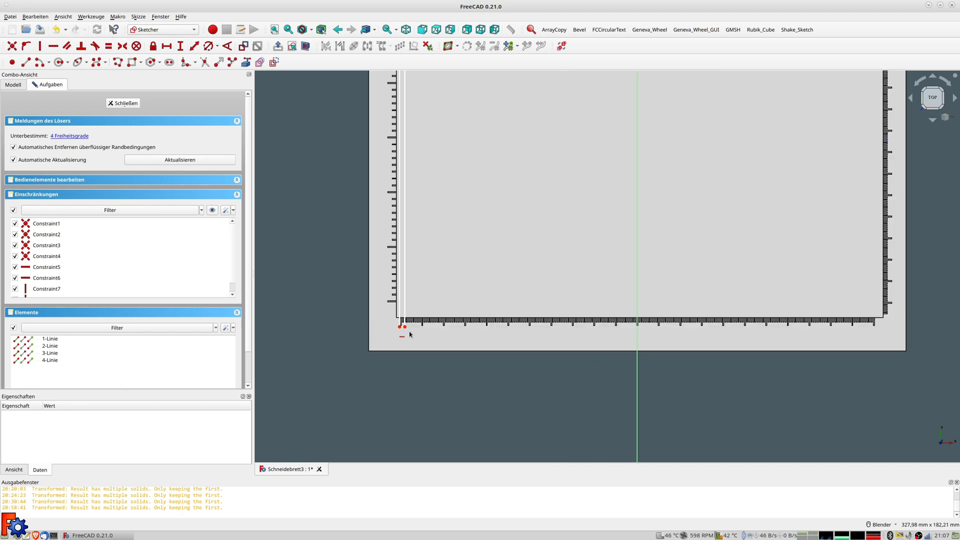
pyautogui.moveTo(401, 322); pyautogui.dragTo(396, 313)
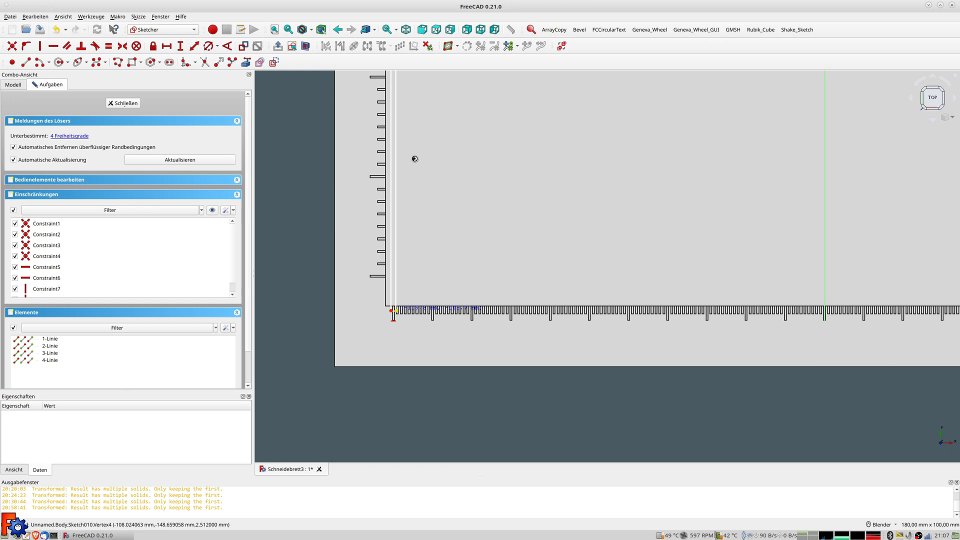
pyautogui.scroll(-3, 422, 153)
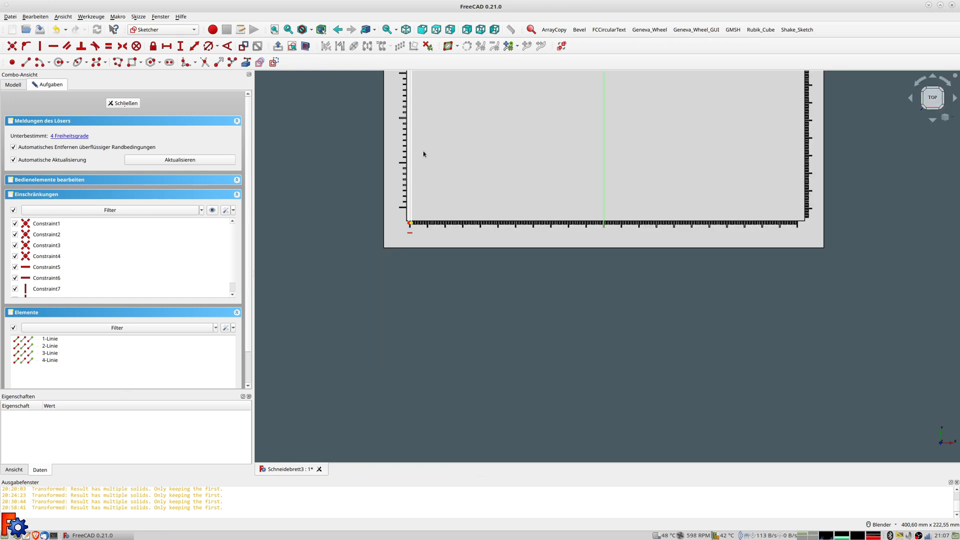
pyautogui.scroll(-2, 435, 125)
pyautogui.keyDown('shift'); pyautogui.moveTo(440, 118); pyautogui.dragTo(432, 332, button='middle'); pyautogui.keyUp('shift')
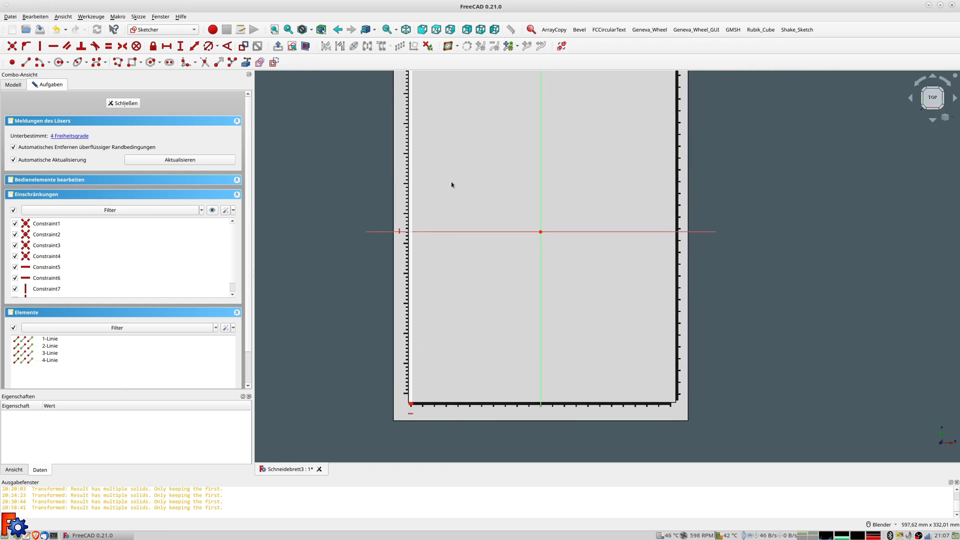
pyautogui.keyDown('shift'); pyautogui.moveTo(444, 122); pyautogui.dragTo(466, 246, button='middle'); pyautogui.keyUp('shift')
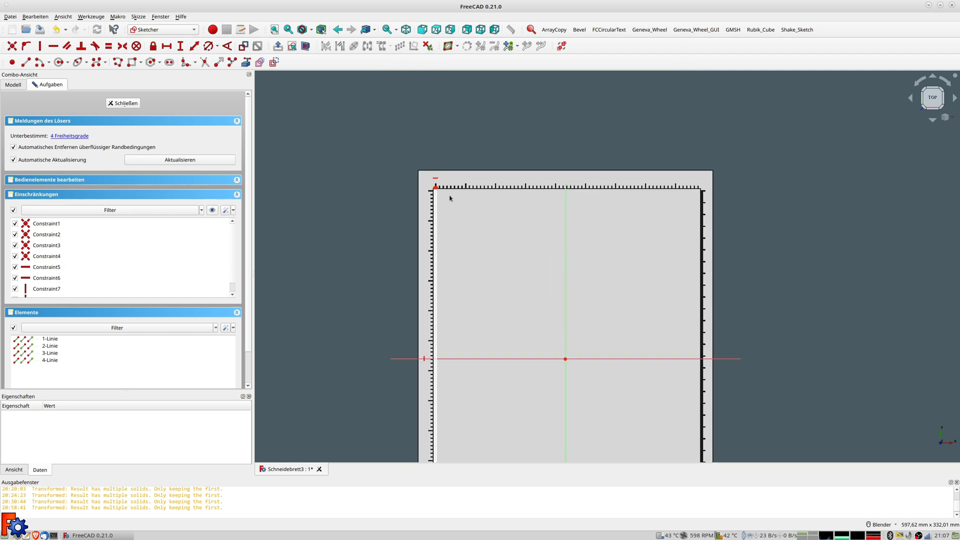
pyautogui.scroll(3, 439, 192)
pyautogui.scroll(2, 420, 187)
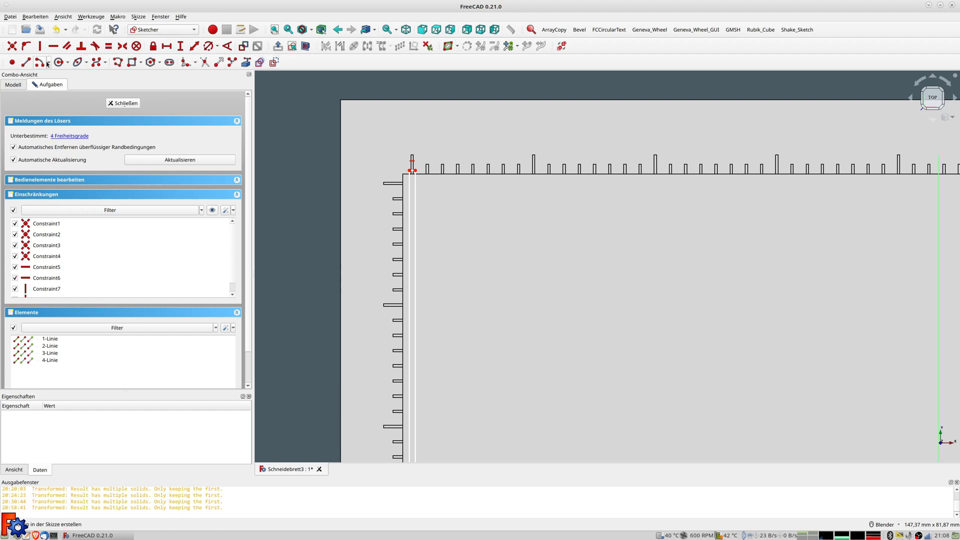
# Draw a short vertical line crossing the small rectangle's top edge
pyautogui.click(25, 62)
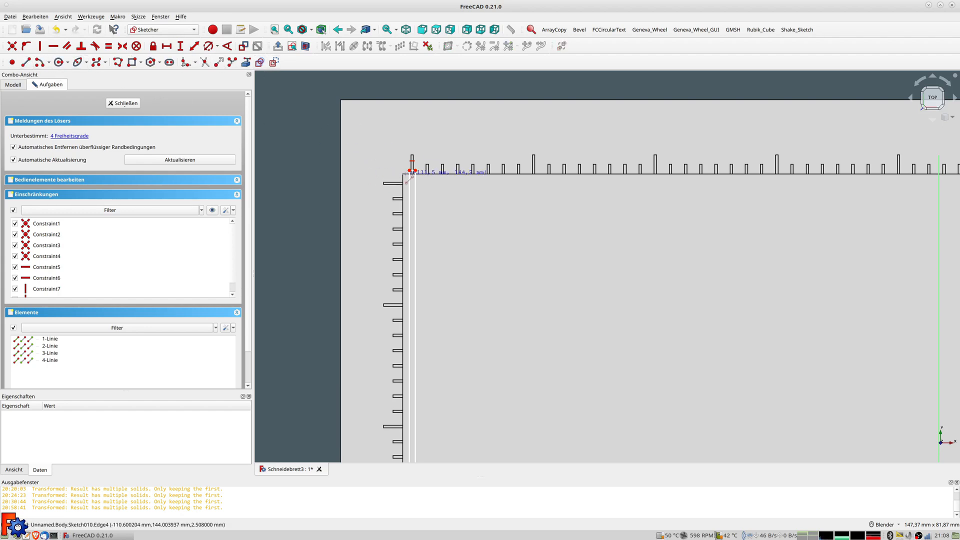
pyautogui.scroll(4, 411, 172)
pyautogui.click(425, 139)
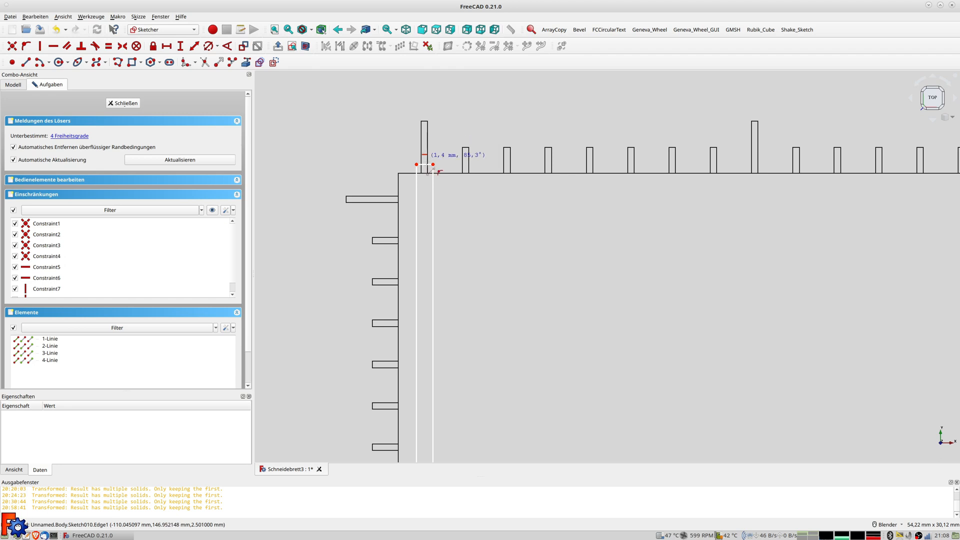
pyautogui.click(425, 200)
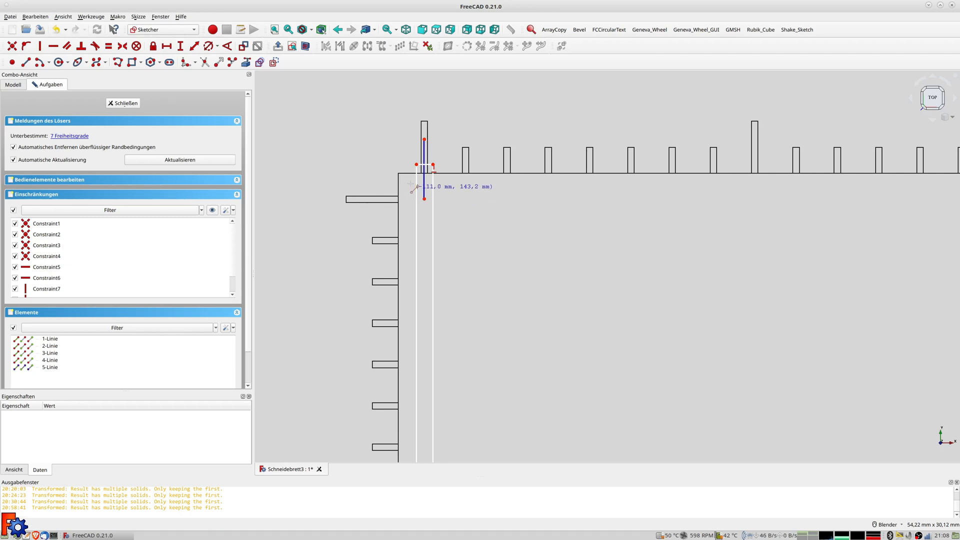
# Make the line symmetric between the rectangle's top corners, then start a length constraint on the top edge
pyautogui.click(417, 165)
pyautogui.click(433, 164)
pyautogui.click(424, 157)
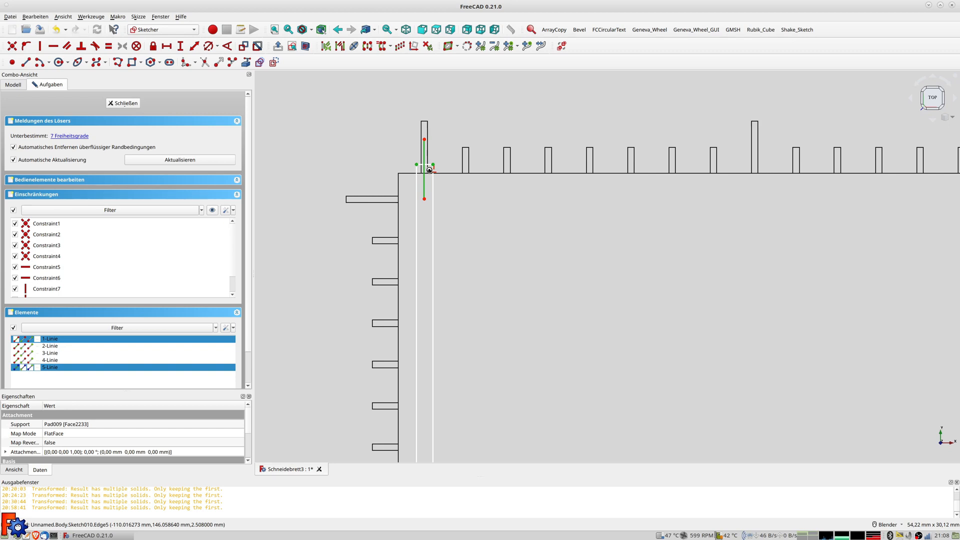
pyautogui.press('s')
pyautogui.click(427, 164)
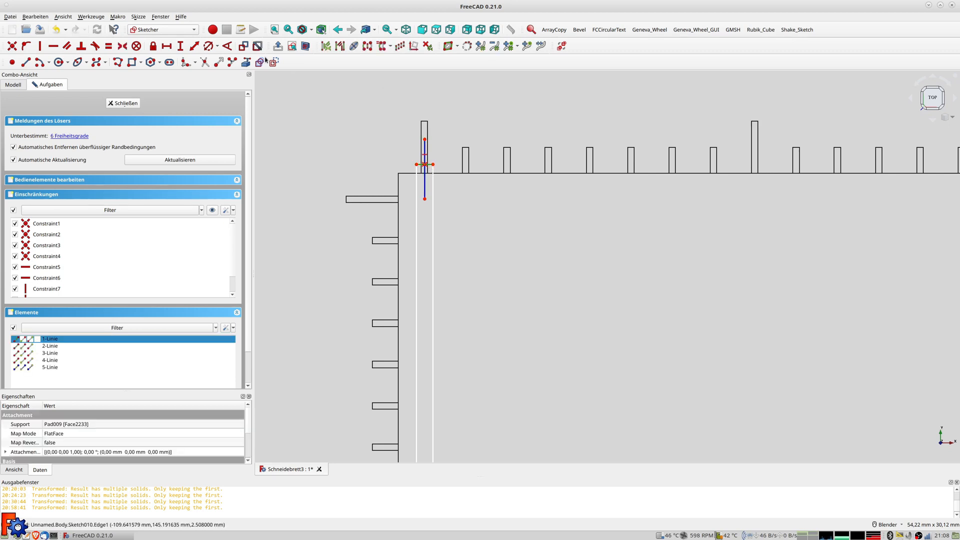
pyautogui.click(195, 46)
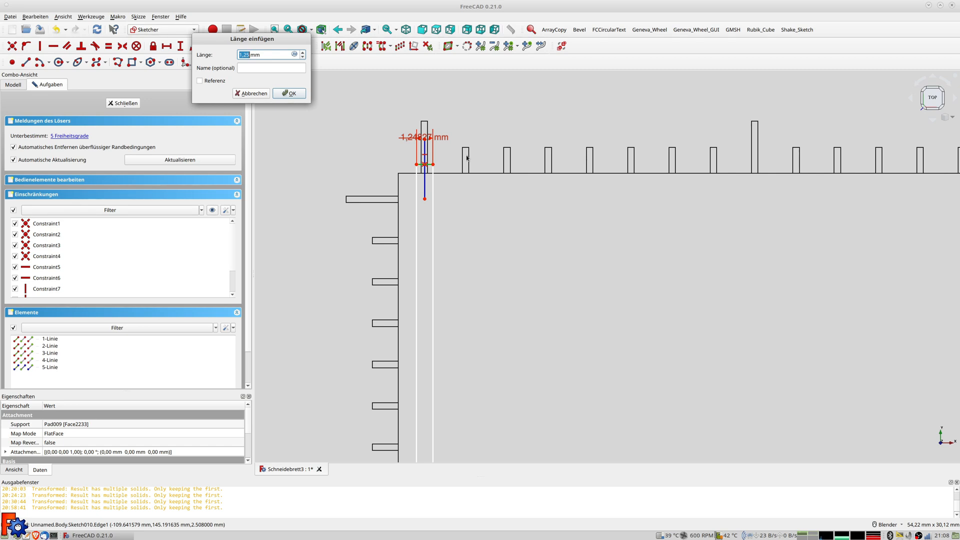
# Compute 0,125·25,4 in the calculator, then set the rectangle's top-edge width to 1,5 mm
pyautogui.press('XF86Calculator')
pyautogui.write('0,125')
pyautogui.press('Escape')
pyautogui.write('0,125*25,4')
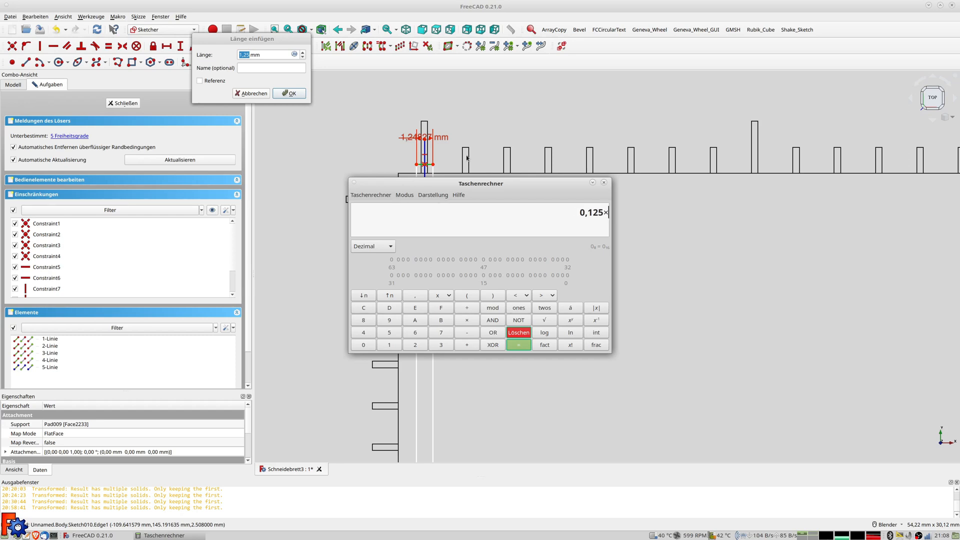
pyautogui.press('Return')
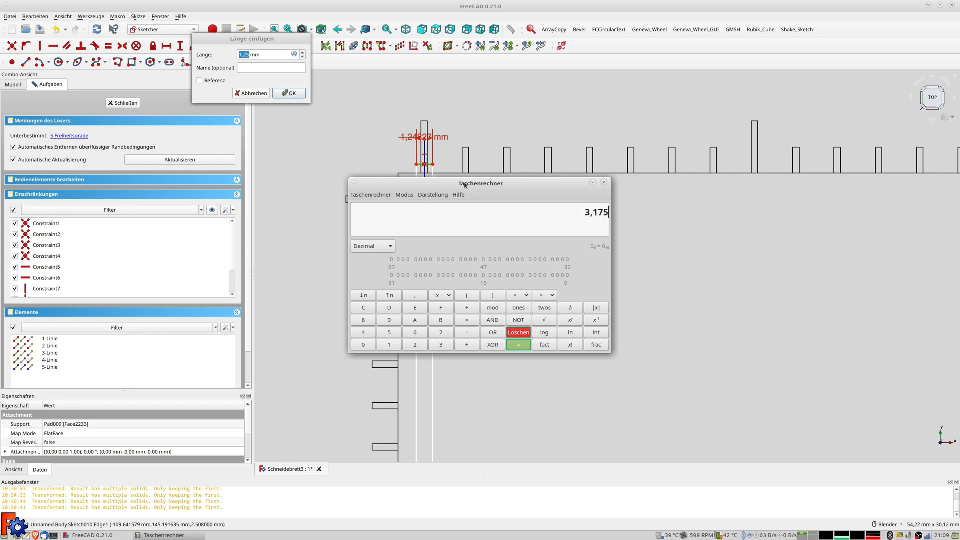
pyautogui.click(252, 65)
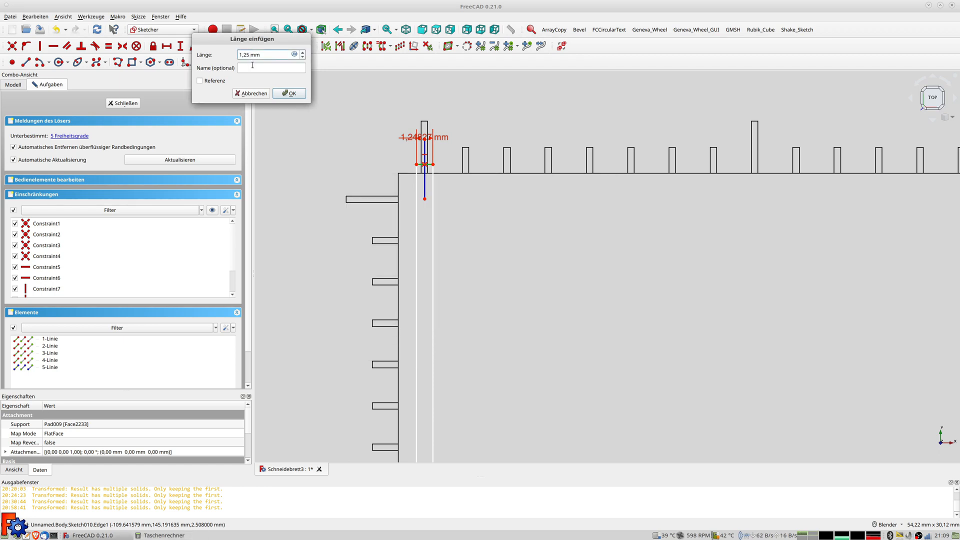
pyautogui.press('Left')
pyautogui.press('Left')
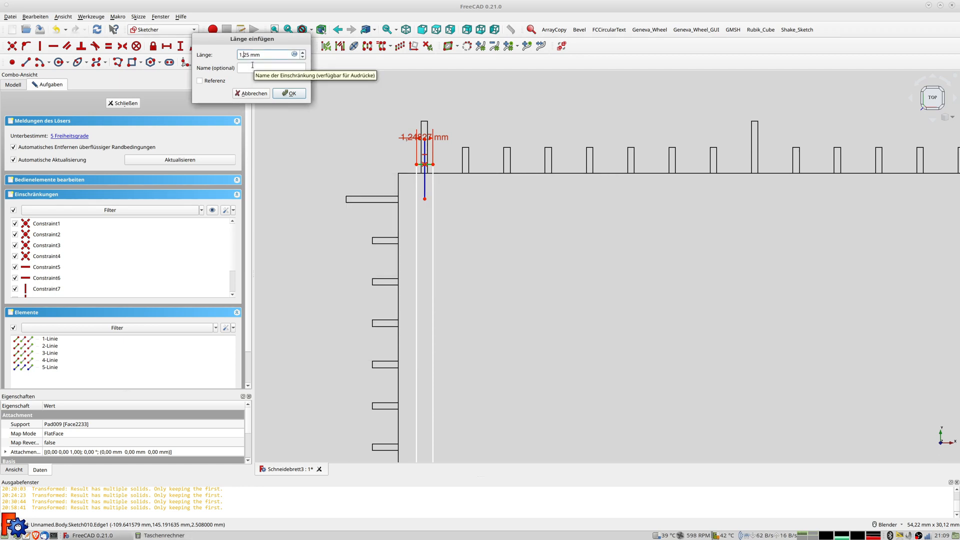
pyautogui.press('BackSpace')
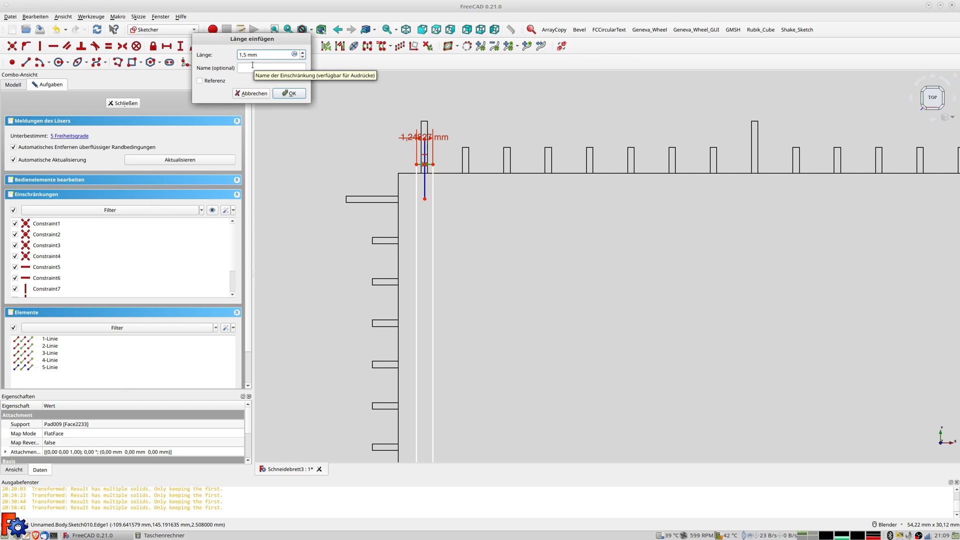
pyautogui.press('Return')
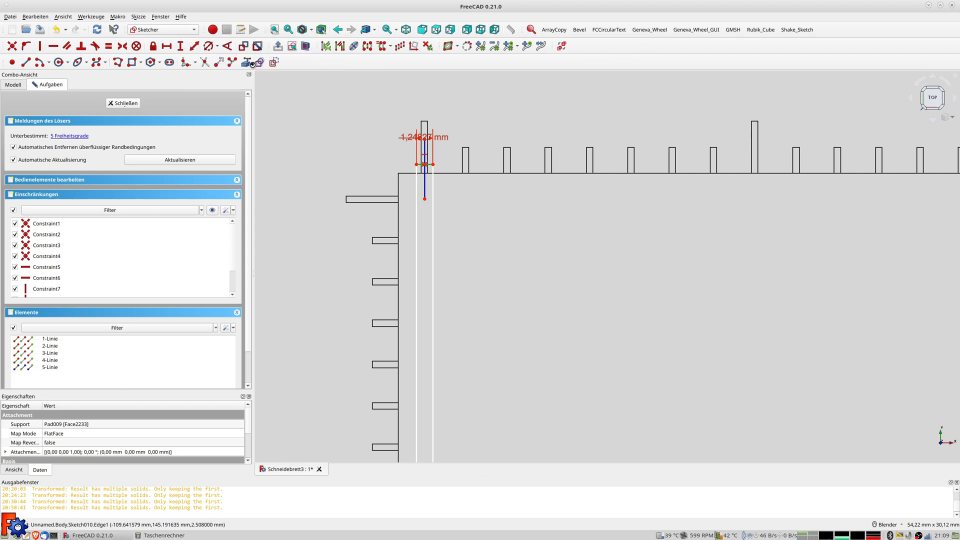
# Fix the vertical centre line at -110 mm horizontally from the sketch's vertical axis
pyautogui.click(425, 142)
pyautogui.click(551, 199)
pyautogui.scroll(-5, 552, 200)
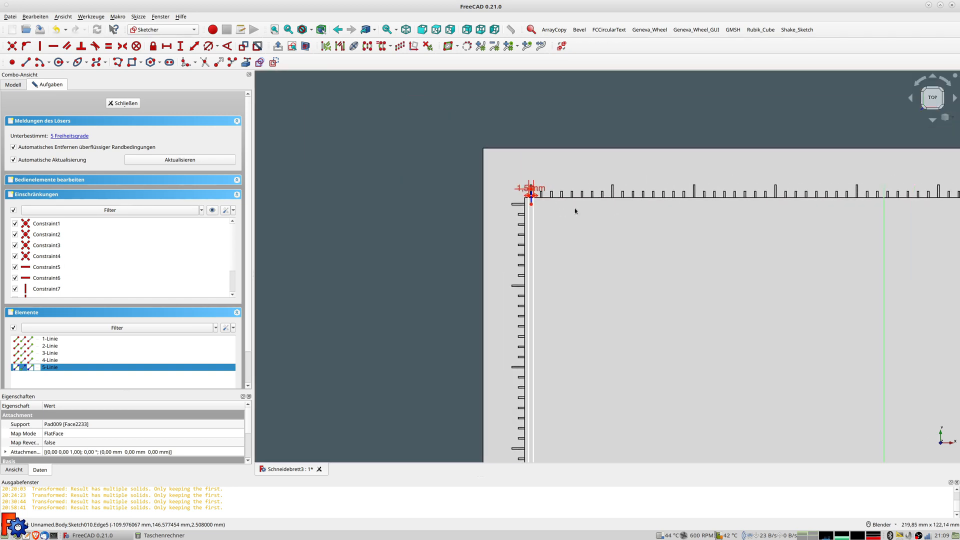
pyautogui.keyDown('shift'); pyautogui.moveTo(575, 211); pyautogui.dragTo(435, 221, button='middle'); pyautogui.keyUp('shift')
pyautogui.click(743, 226)
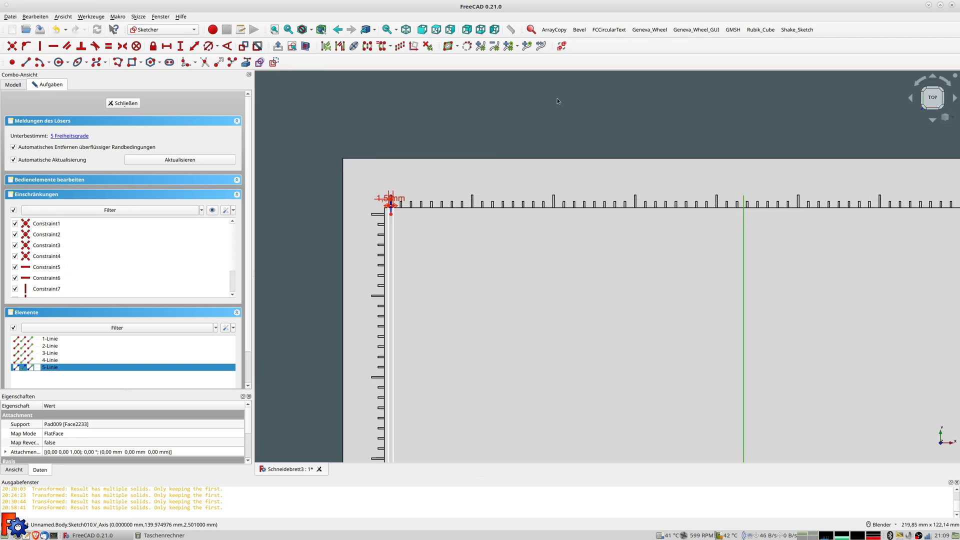
pyautogui.click(195, 48)
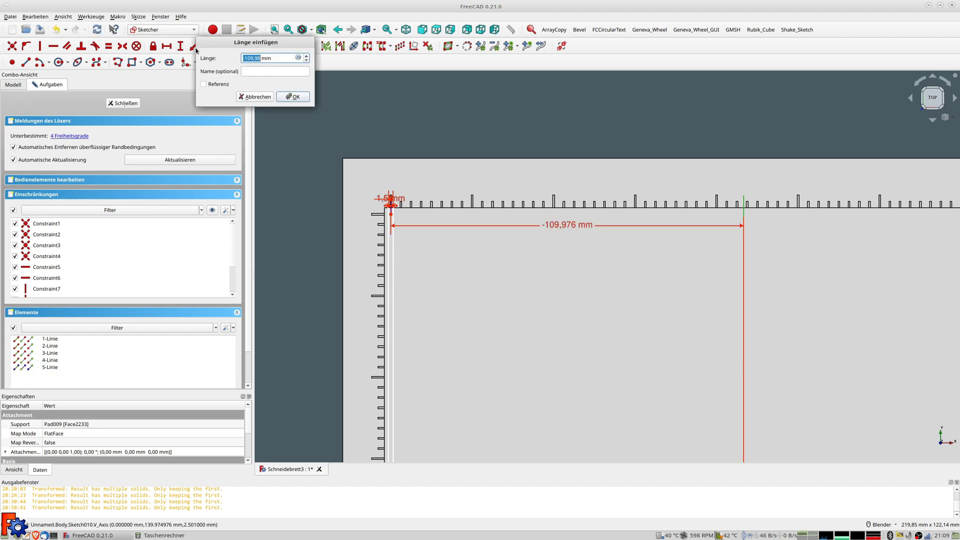
pyautogui.write('-110')
pyautogui.press('Return')
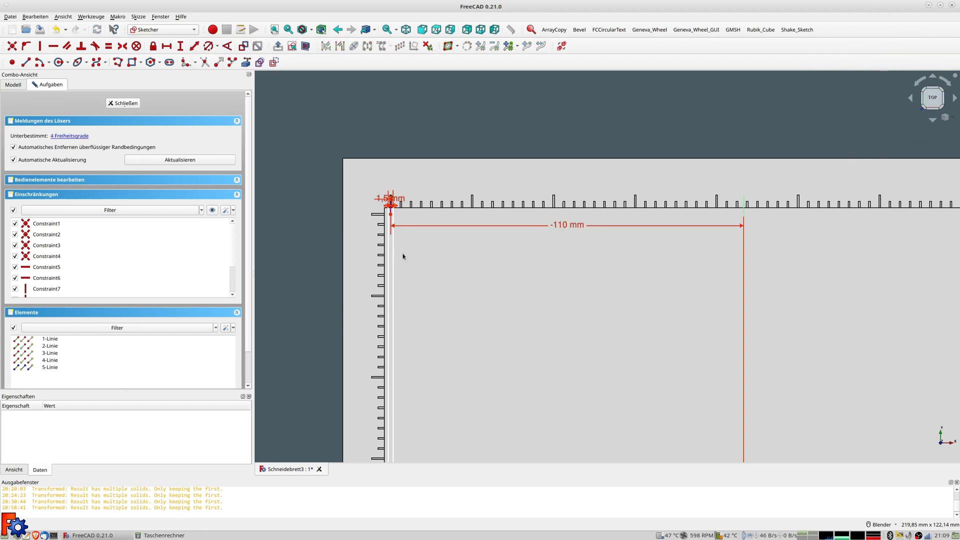
pyautogui.scroll(-5, 398, 253)
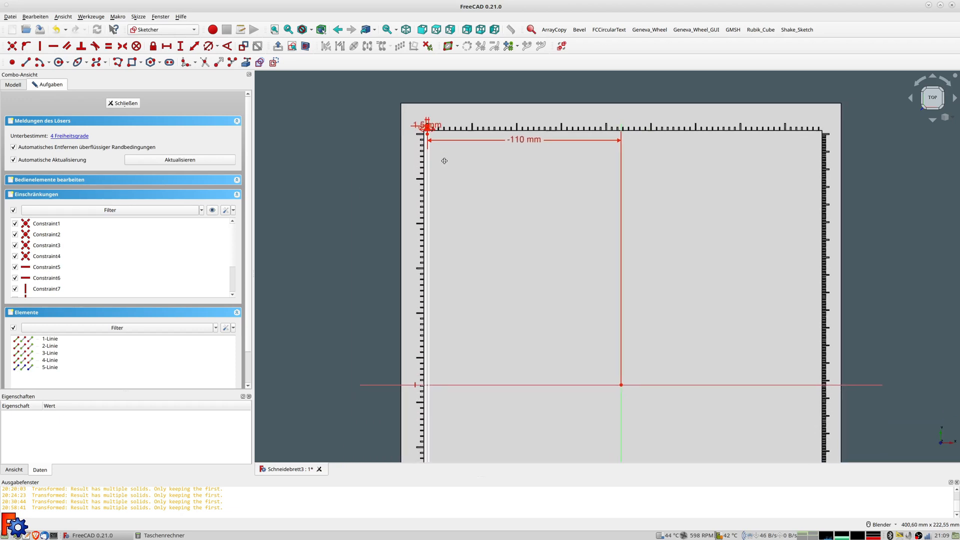
pyautogui.moveTo(467, 284)
pyautogui.keyDown('shift'); pyautogui.mouseDown(button='middle')
pyautogui.moveTo(490, 154)
pyautogui.moveTo(504, 140)
pyautogui.mouseUp(button='middle'); pyautogui.keyUp('shift')
pyautogui.scroll(-3, 510, 204)
pyautogui.moveTo(536, 238); pyautogui.dragTo(542, 214, button='middle')
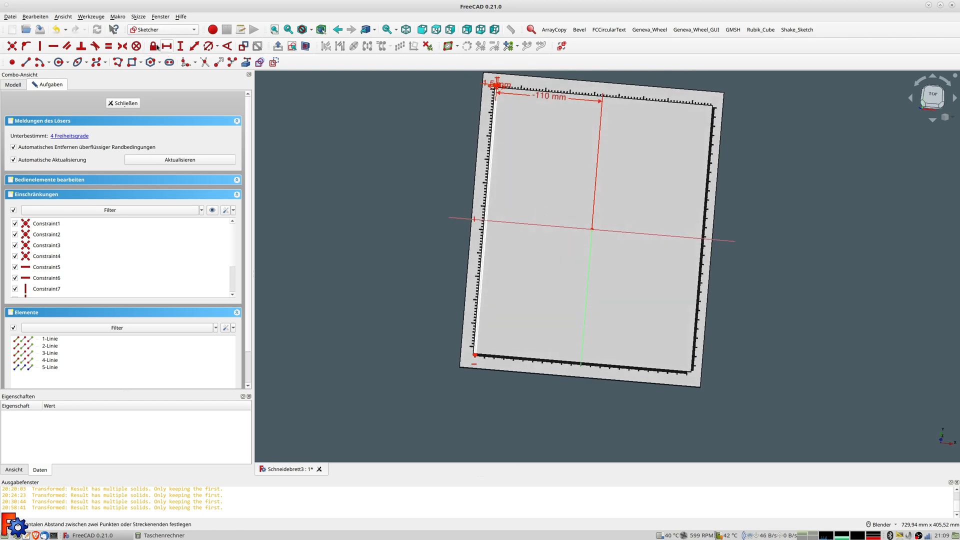
# Close Sketch010 and start a Pocket feature from it
pyautogui.click(122, 103)
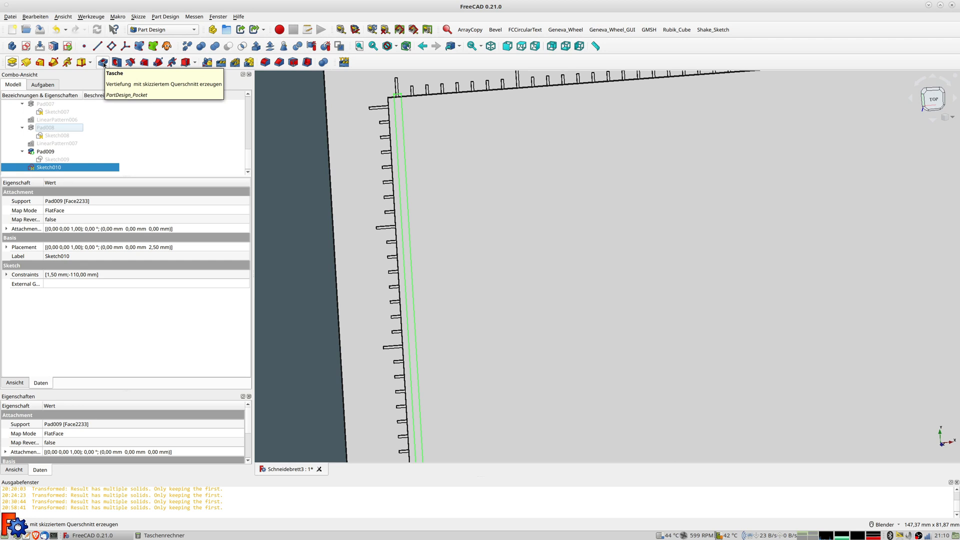
pyautogui.click(104, 64)
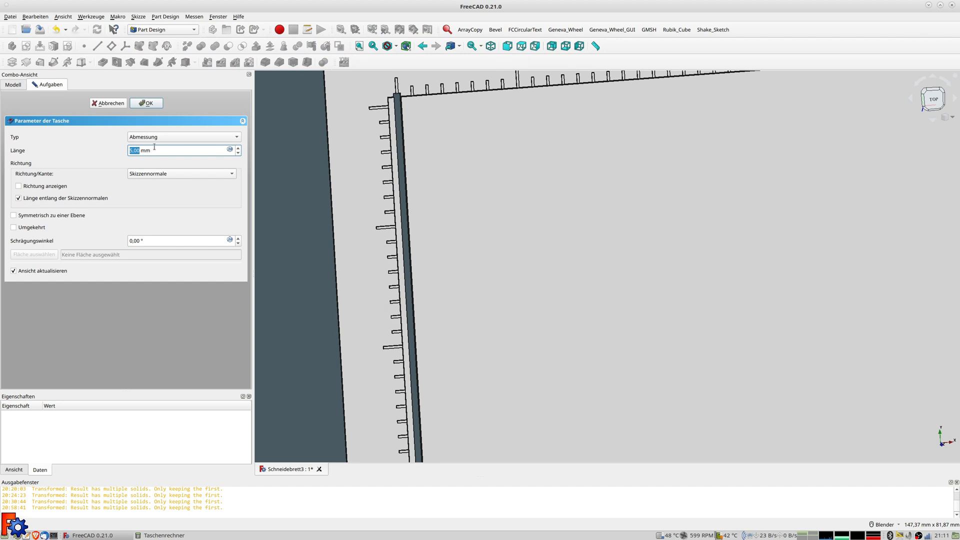
# Set the pocket depth to 1,5-0,4 (1,10 mm), apply it, and inspect the groove
pyautogui.click(229, 150)
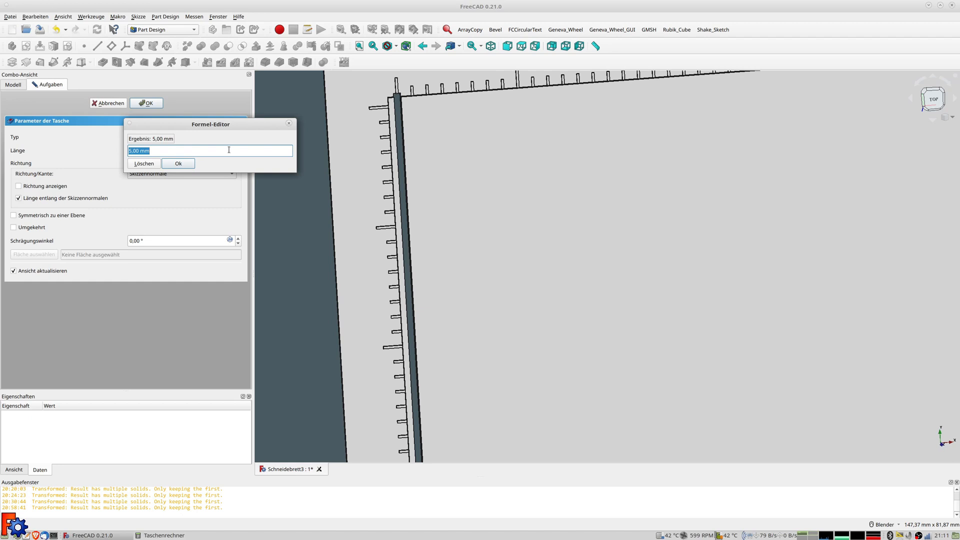
pyautogui.write('1,5-')
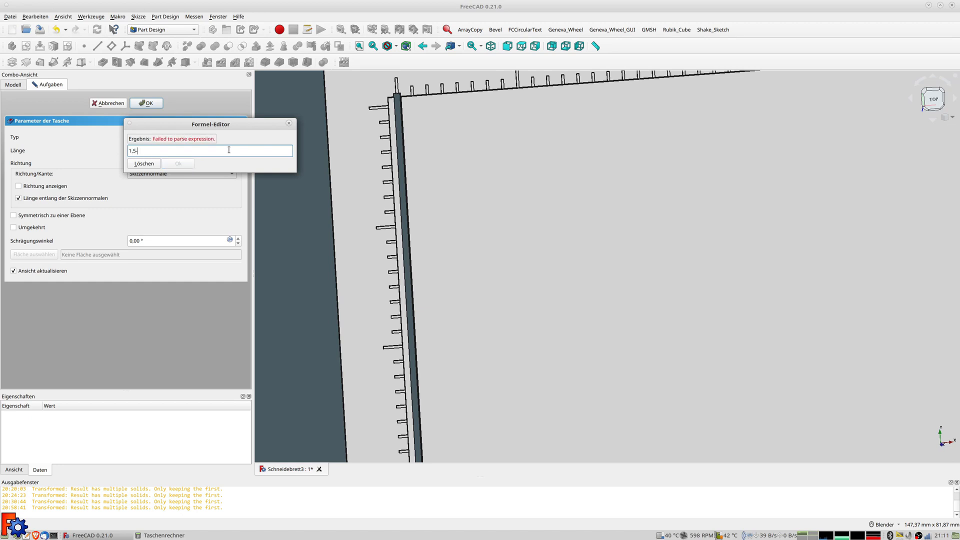
pyautogui.write('0,4')
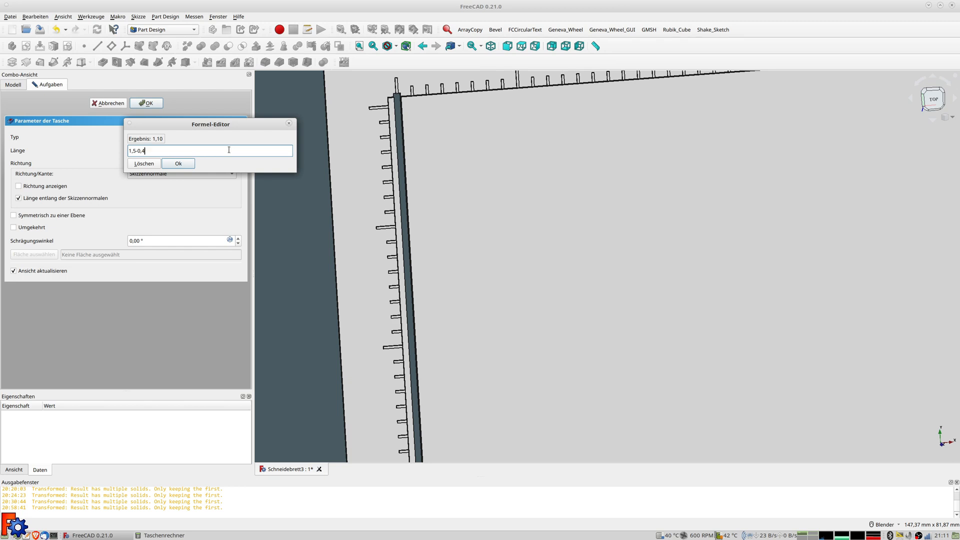
pyautogui.click(178, 163)
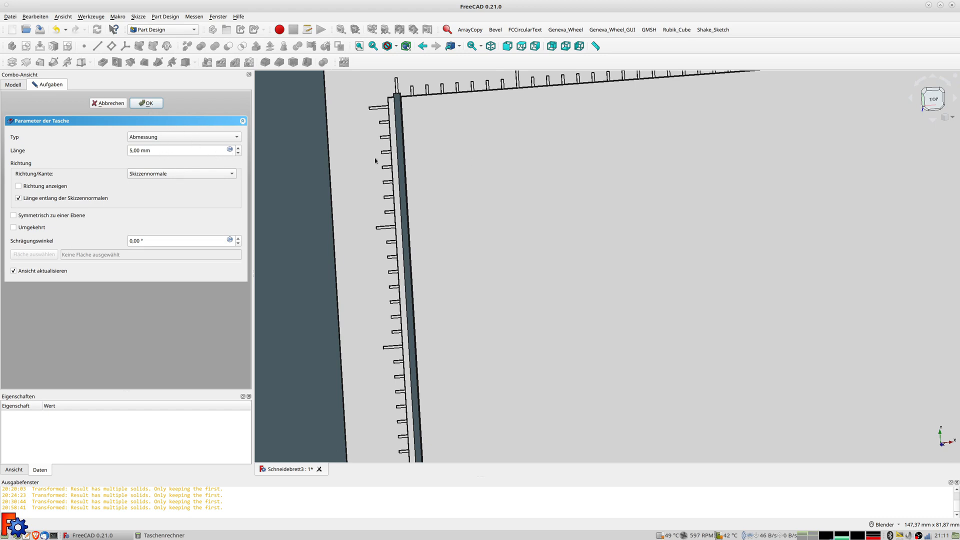
pyautogui.click(146, 103)
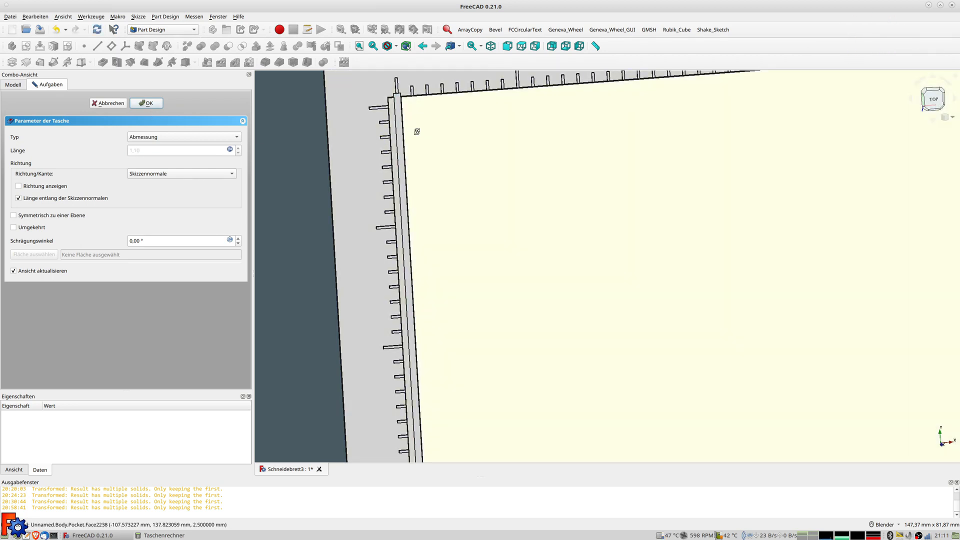
pyautogui.moveTo(414, 130); pyautogui.dragTo(447, 176, button='middle')
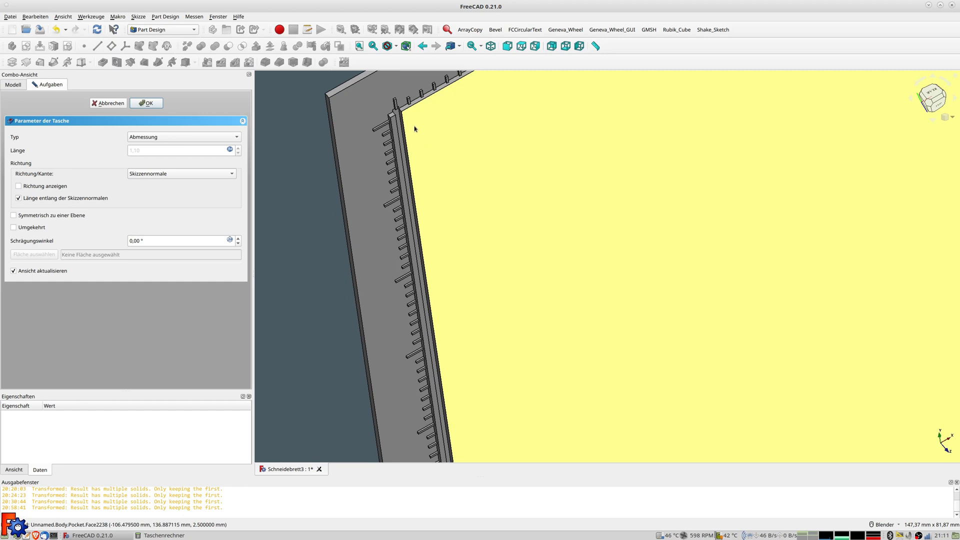
pyautogui.scroll(8, 400, 120)
pyautogui.moveTo(357, 80); pyautogui.dragTo(370, 37, button='middle')
pyautogui.scroll(-4, 366, 94)
pyautogui.moveTo(392, 189); pyautogui.dragTo(414, 95, button='middle')
pyautogui.moveTo(450, 152); pyautogui.dragTo(482, 175, button='middle')
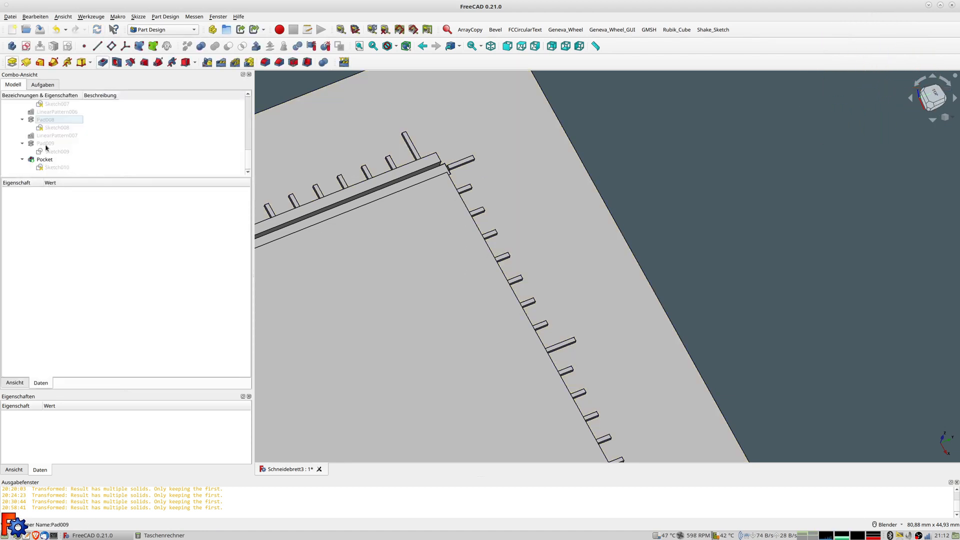
# Replace the Pocket's Length formula with 0.6 mm in its properties
pyautogui.click(44, 145)
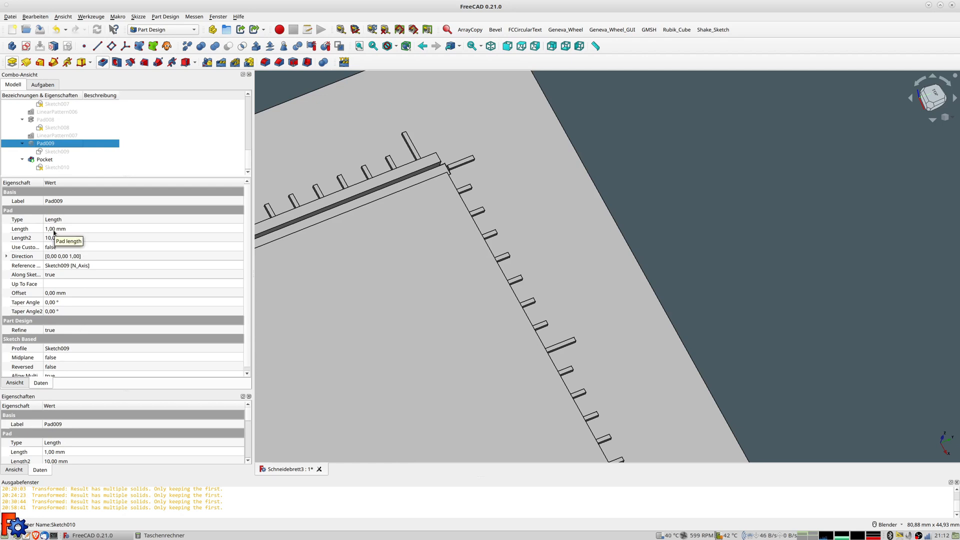
pyautogui.click(46, 161)
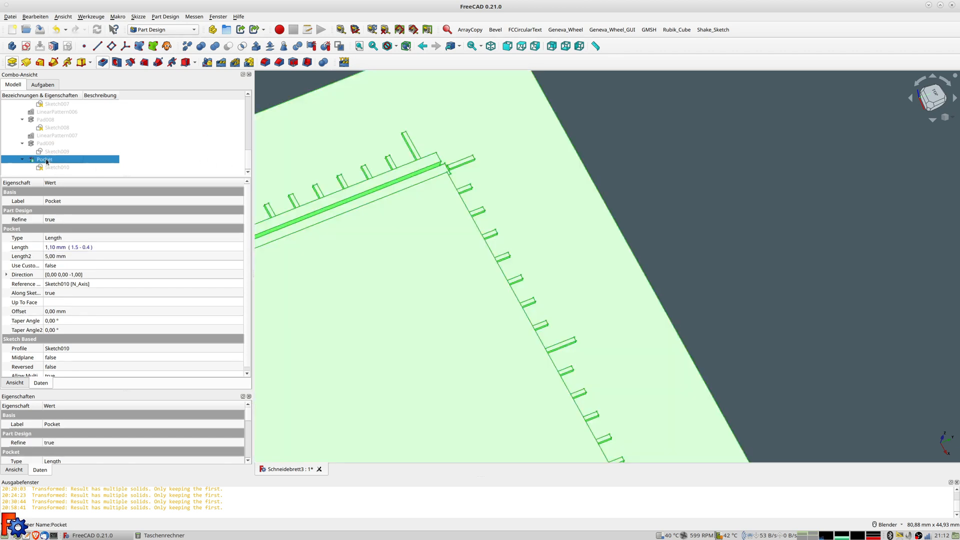
pyautogui.click(62, 249)
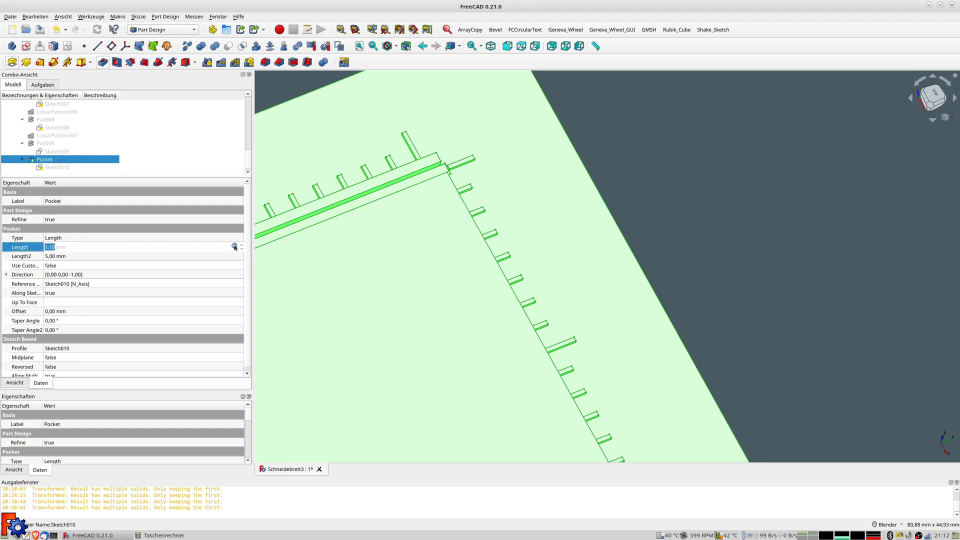
pyautogui.click(234, 246)
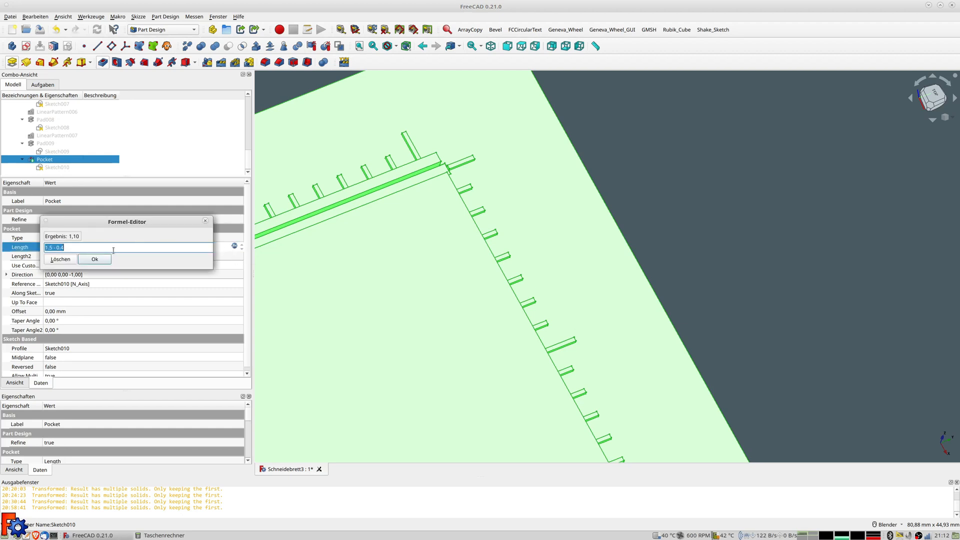
pyautogui.write('0.6')
pyautogui.press('Return')
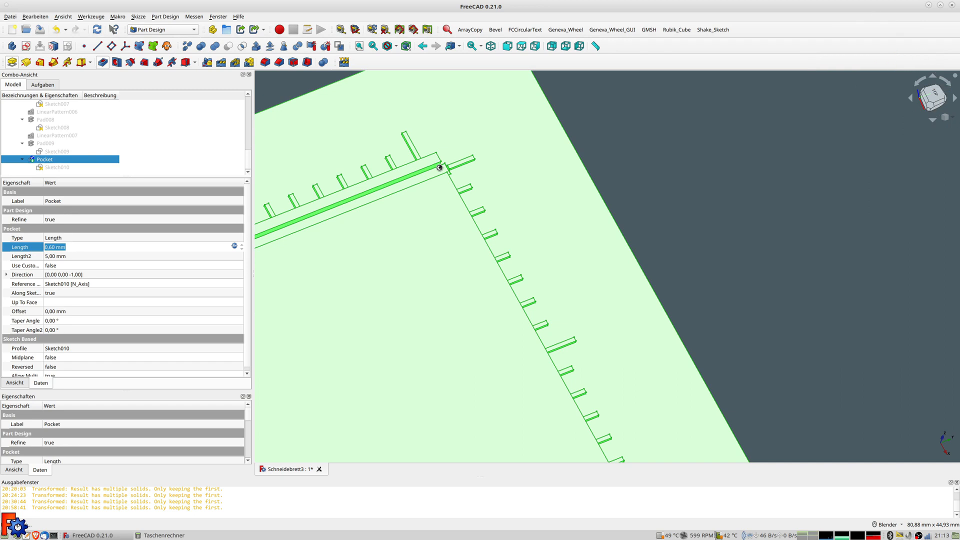
# Select the Pocket again and start a Linear Pattern of it
pyautogui.moveTo(458, 187); pyautogui.dragTo(454, 316, button='middle')
pyautogui.scroll(-3, 454, 316)
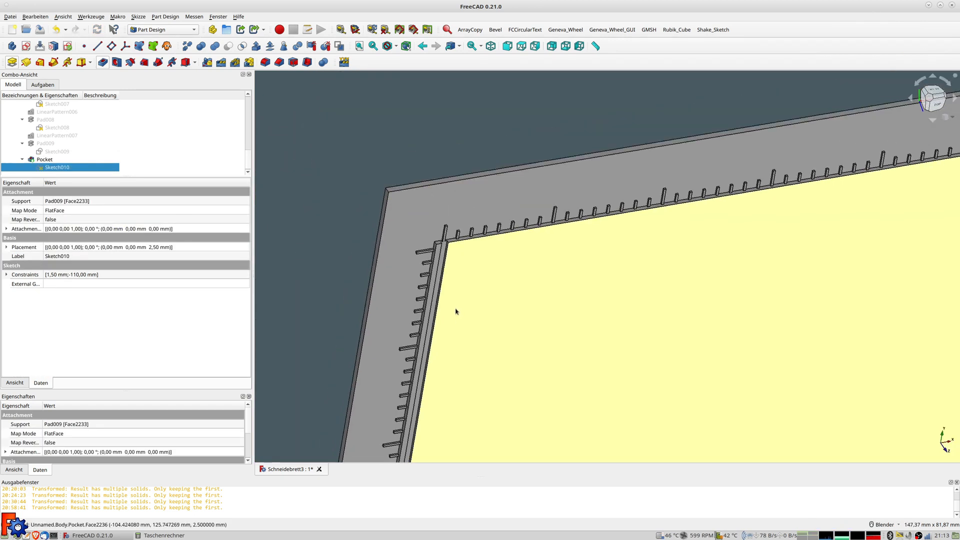
pyautogui.click(47, 160)
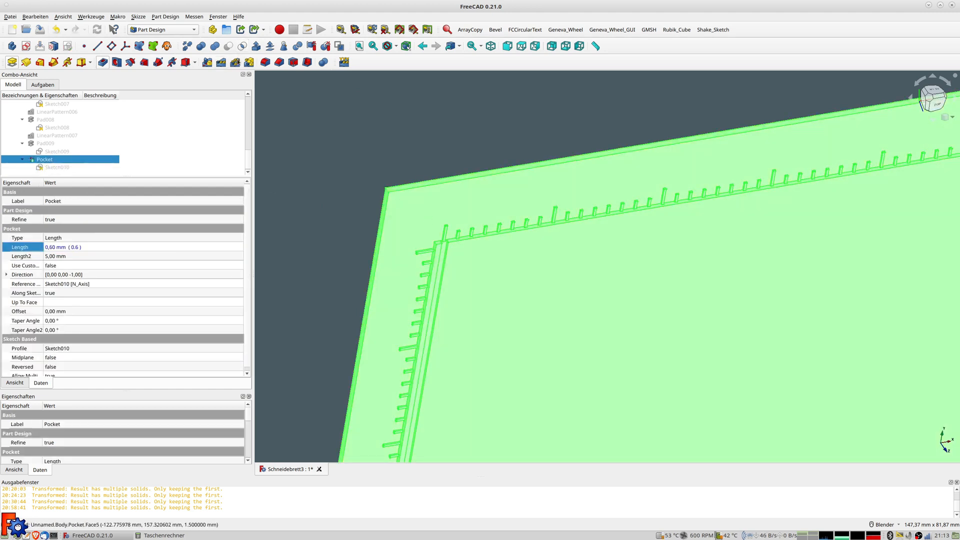
pyautogui.click(220, 64)
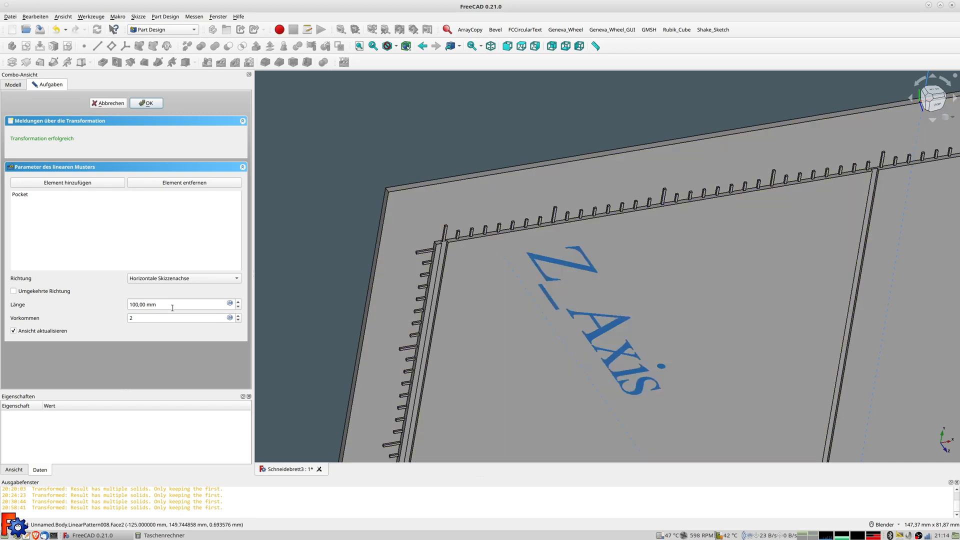
# Set the pattern length with the formula 8,75*25,4 so it spans 222.25 mm
pyautogui.click(230, 304)
pyautogui.write('8,75*')
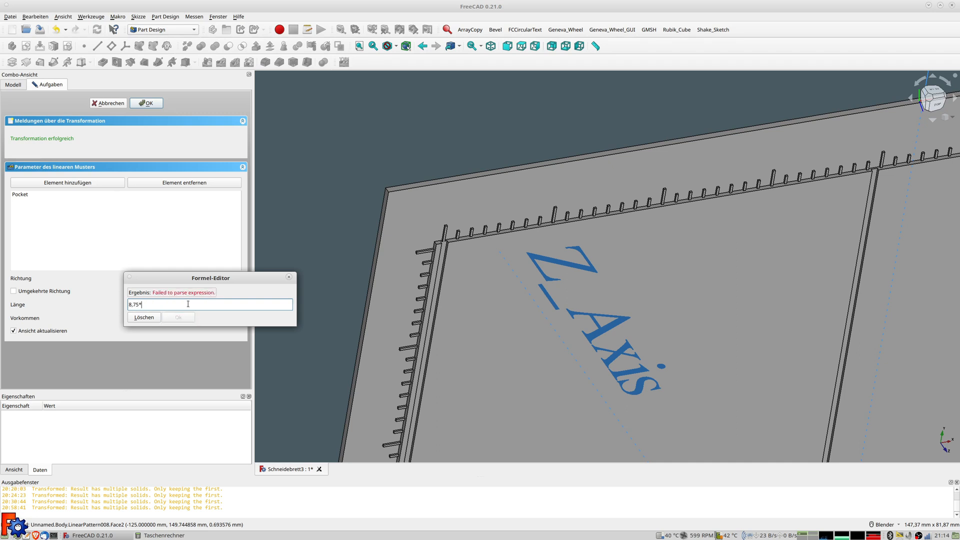
pyautogui.write('25,4')
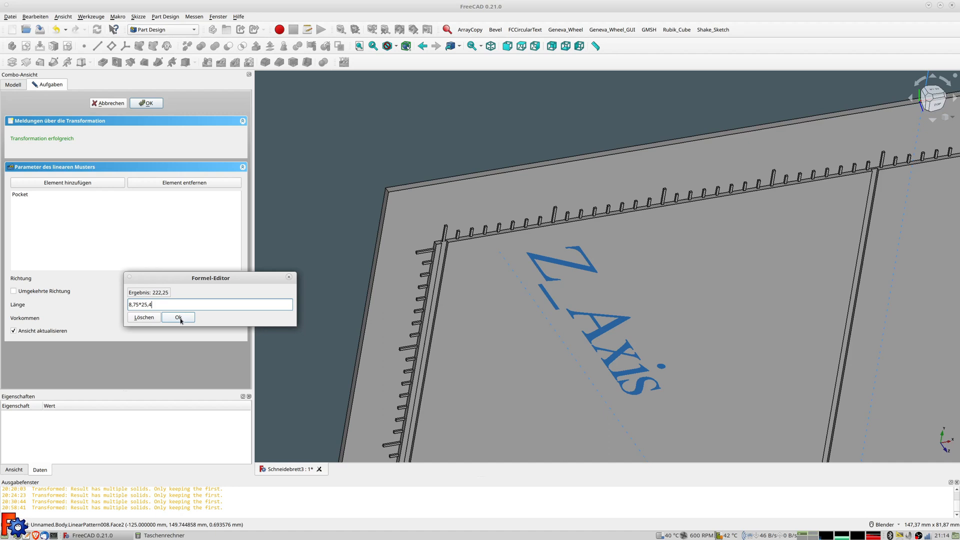
pyautogui.click(175, 318)
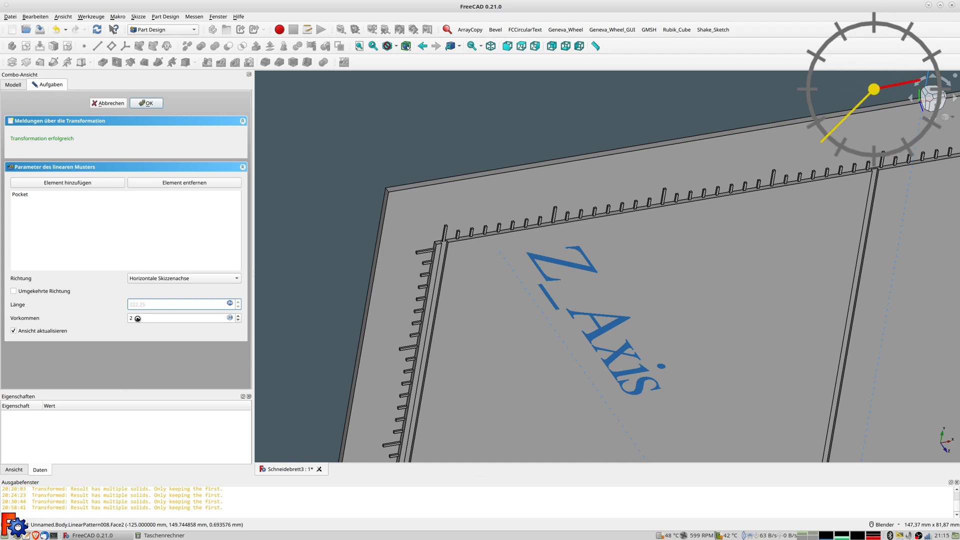
# Pan to the board's top-left corner and begin editing the number of occurrences
pyautogui.scroll(-4, 745, 265)
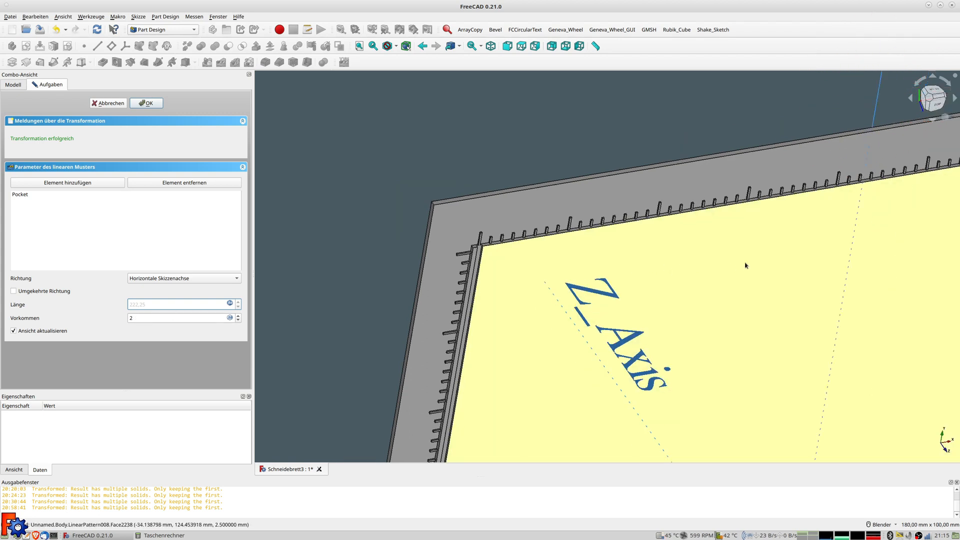
pyautogui.scroll(8, 764, 215)
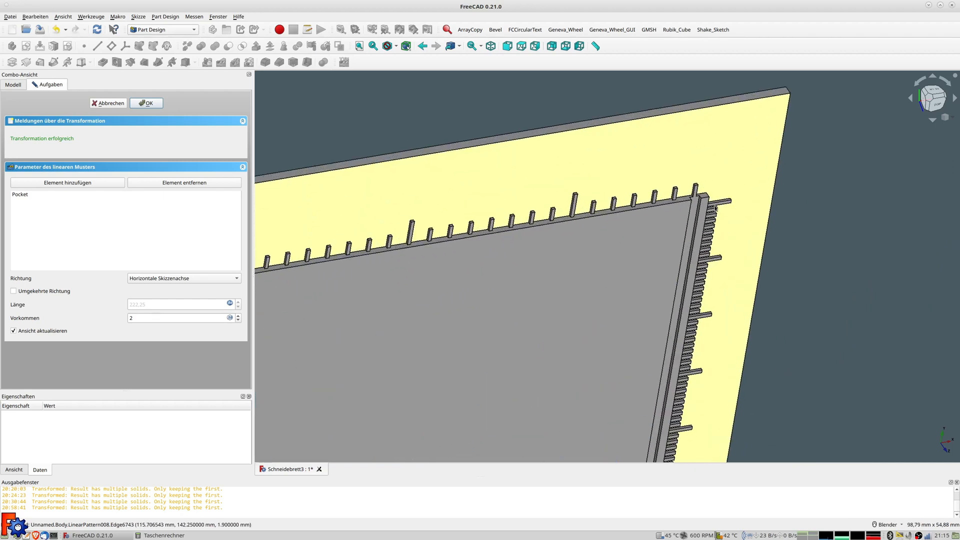
pyautogui.scroll(-2, 635, 242)
pyautogui.keyDown('shift'); pyautogui.moveTo(606, 264); pyautogui.dragTo(791, 219, button='middle'); pyautogui.keyUp('shift')
pyautogui.doubleClick(144, 318)
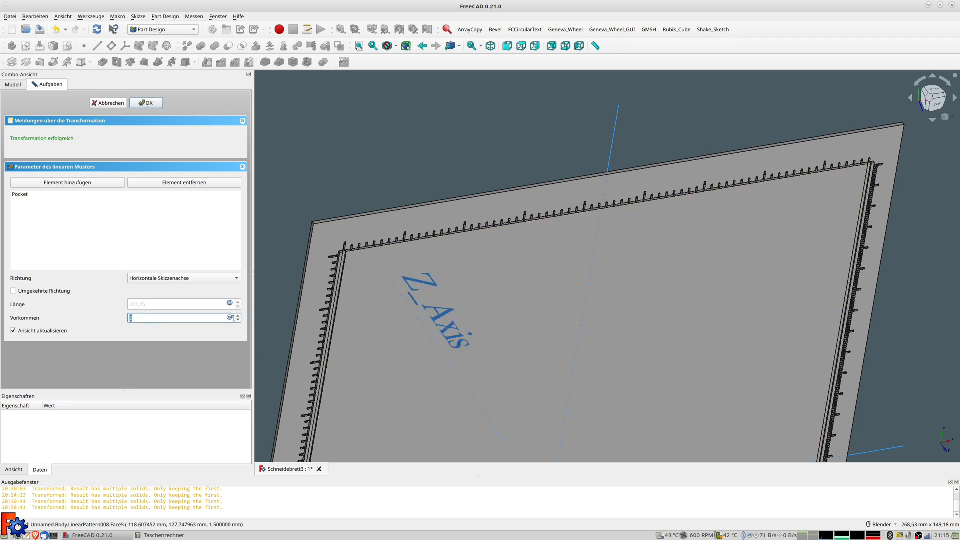
# Set the occurrence count with the formula 8*8+7, giving 71 grooves
pyautogui.click(230, 318)
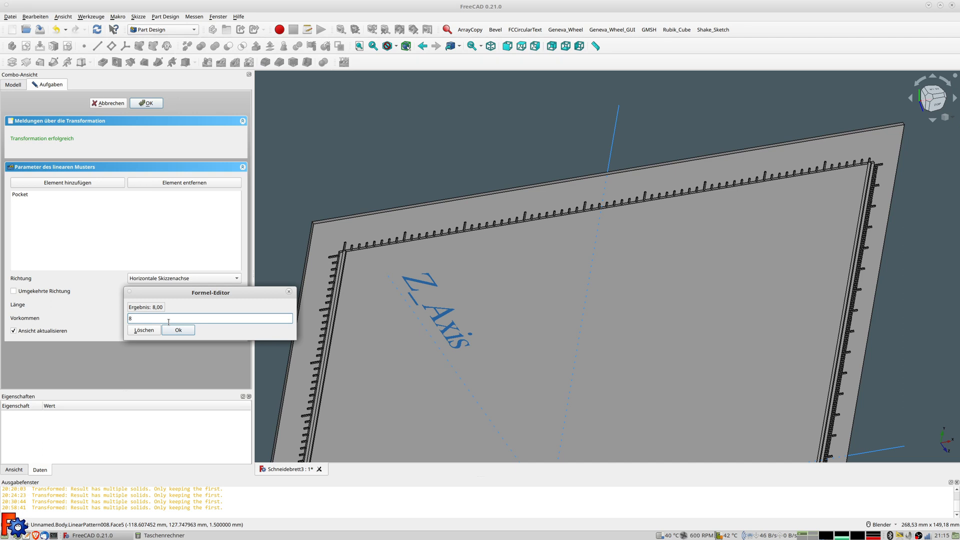
pyautogui.write('*8+7')
pyautogui.click(179, 332)
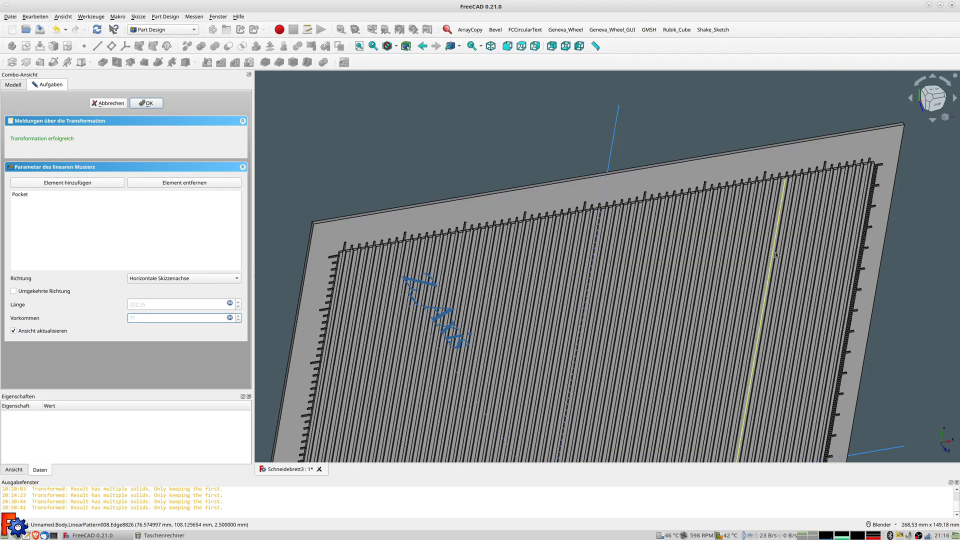
# Inspect the 71 grooves across the raised pad from several angles, then confirm the linear pattern
pyautogui.moveTo(813, 253); pyautogui.dragTo(461, 382, button='middle')
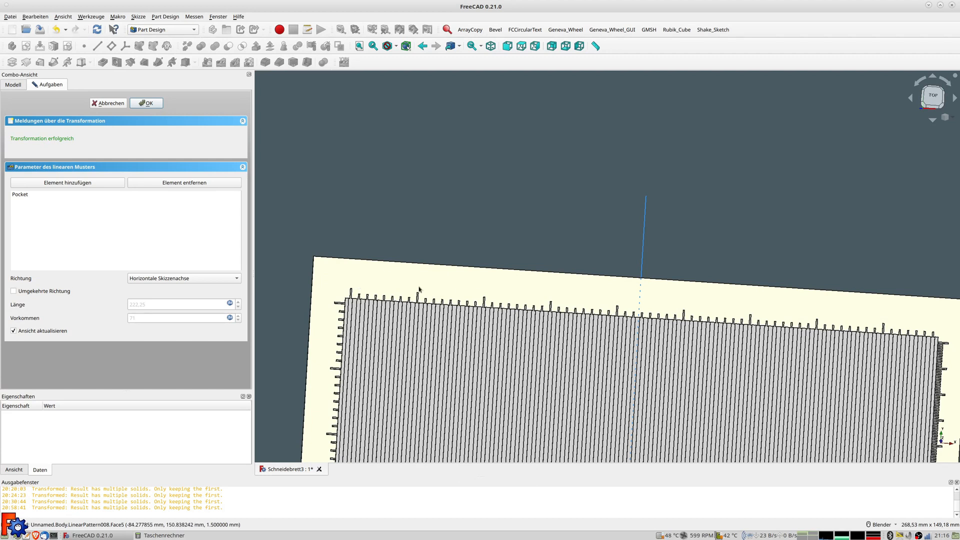
pyautogui.scroll(-2, 654, 332)
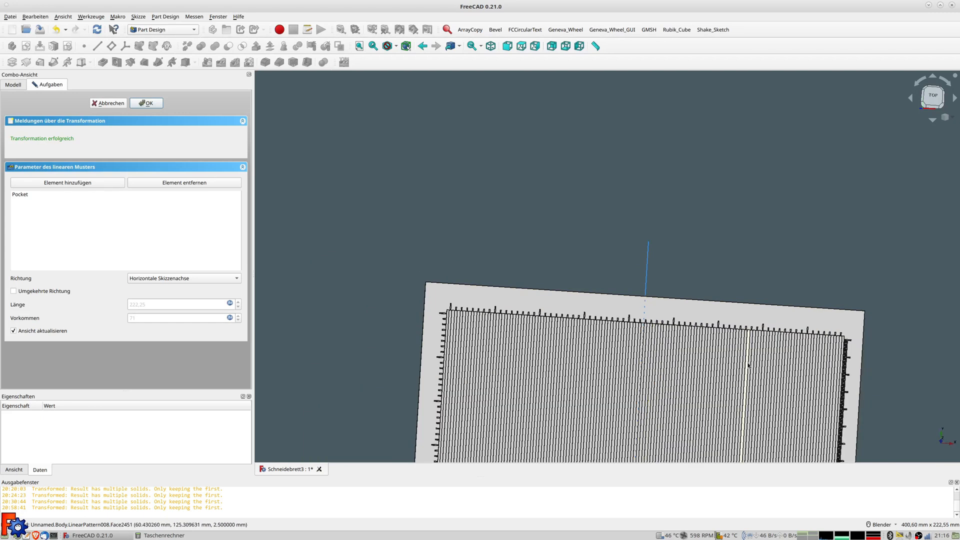
pyautogui.moveTo(741, 361); pyautogui.dragTo(656, 188, button='middle')
pyautogui.scroll(-5, 656, 188)
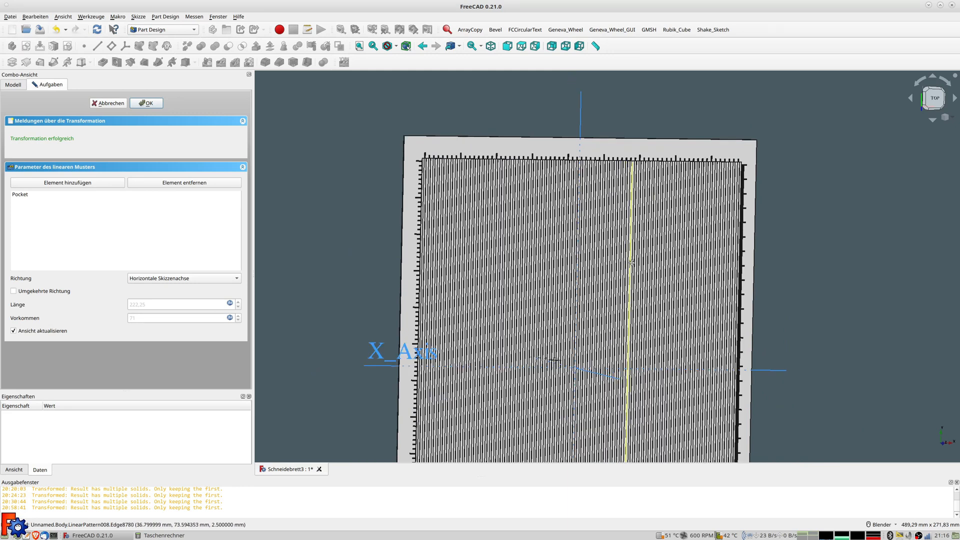
pyautogui.scroll(6, 611, 238)
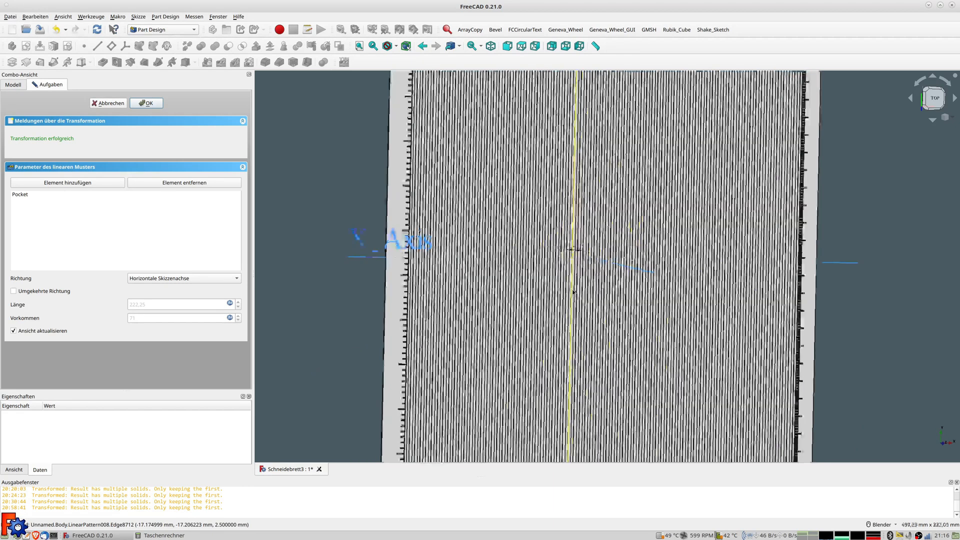
pyautogui.scroll(2, 397, 246)
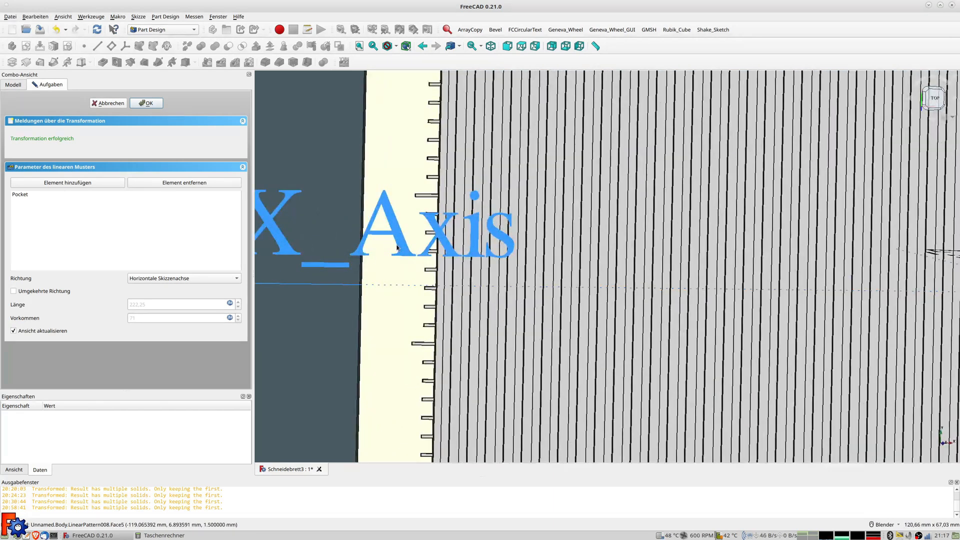
pyautogui.scroll(2, 397, 247)
pyautogui.scroll(-7, 531, 217)
pyautogui.scroll(1, 531, 218)
pyautogui.keyDown('shift'); pyautogui.moveTo(532, 217); pyautogui.dragTo(516, 408, button='middle'); pyautogui.keyUp('shift')
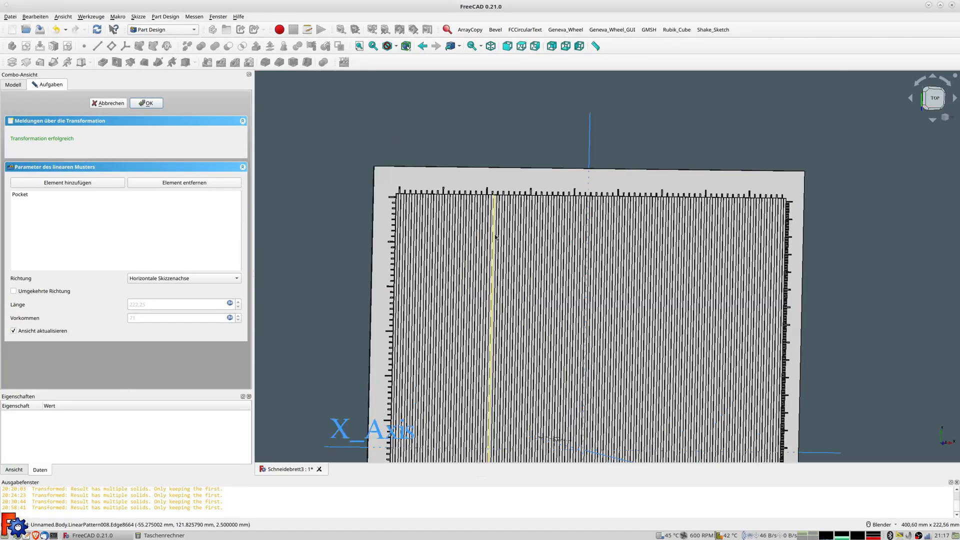
pyautogui.scroll(1, 495, 236)
pyautogui.moveTo(777, 249); pyautogui.dragTo(520, 309, button='middle')
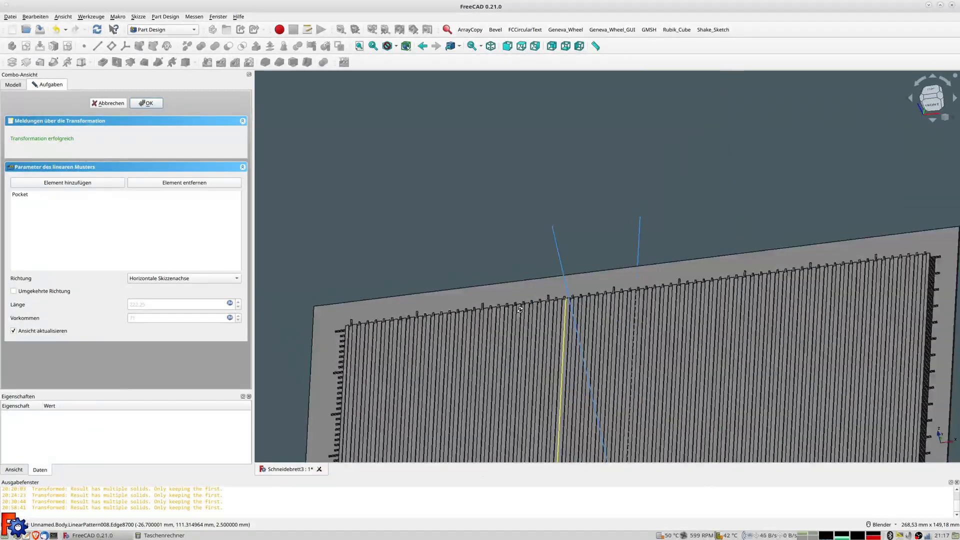
pyautogui.scroll(-5, 697, 320)
pyautogui.moveTo(673, 318); pyautogui.dragTo(595, 206, button='middle')
pyautogui.scroll(2, 584, 287)
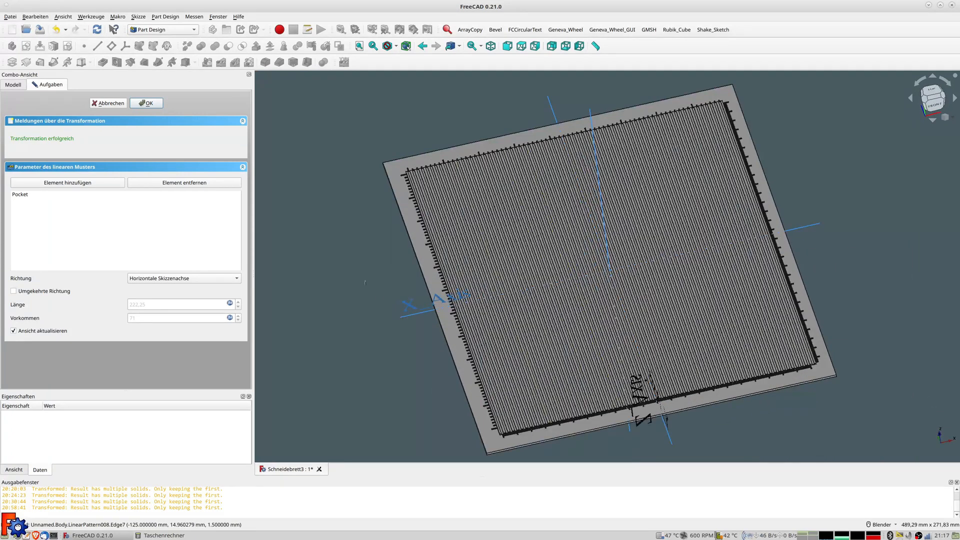
pyautogui.click(147, 107)
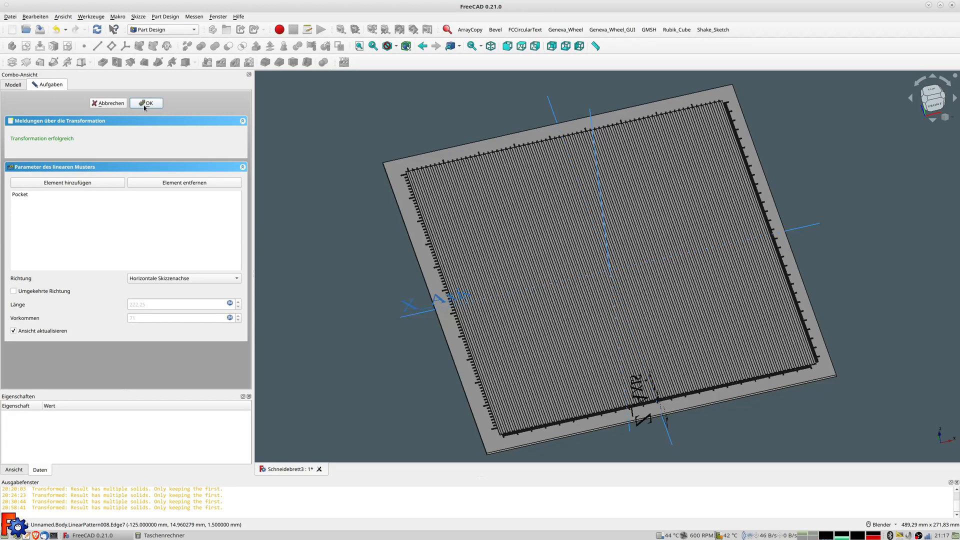